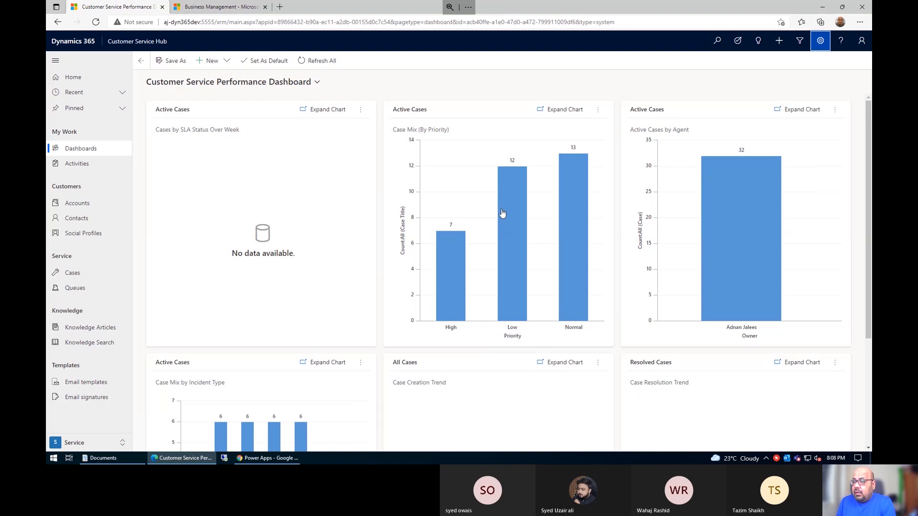
- Open the list of all solutions from the settings of the on-premises Dynamics 365 organization
{"action": "mouse_move", "coordinate": [493, 214]}
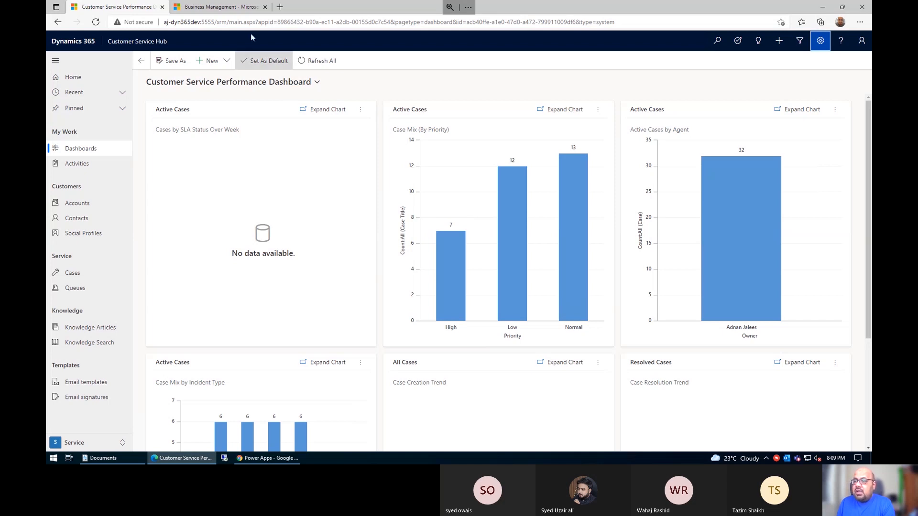
{"action": "left_click", "coordinate": [230, 8]}
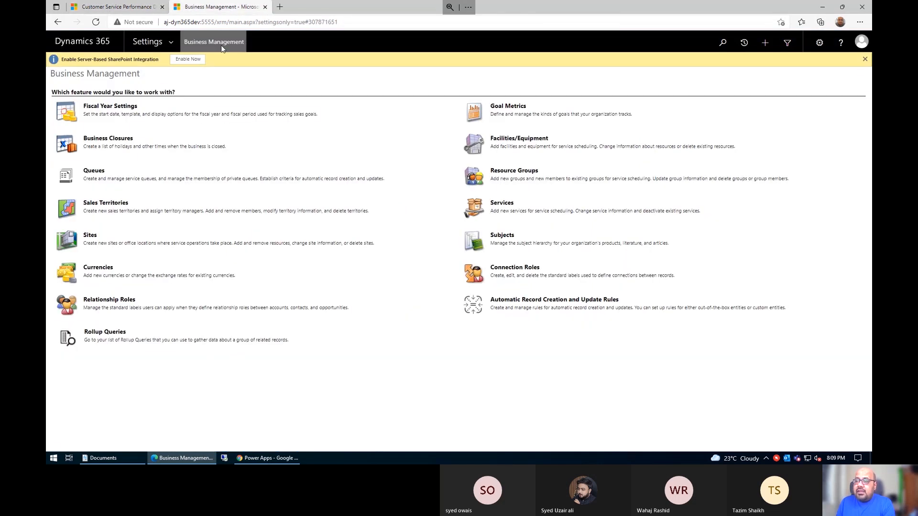
{"action": "left_click", "coordinate": [178, 41]}
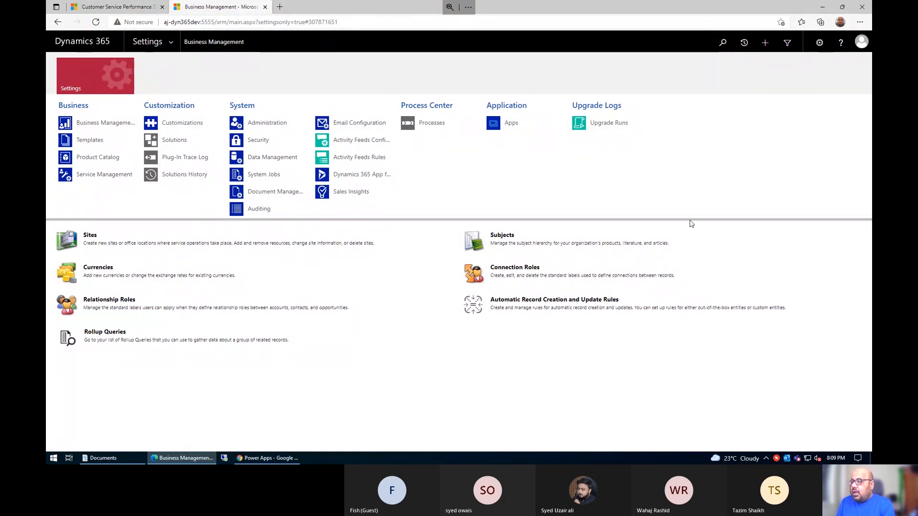
{"action": "left_click", "coordinate": [152, 42]}
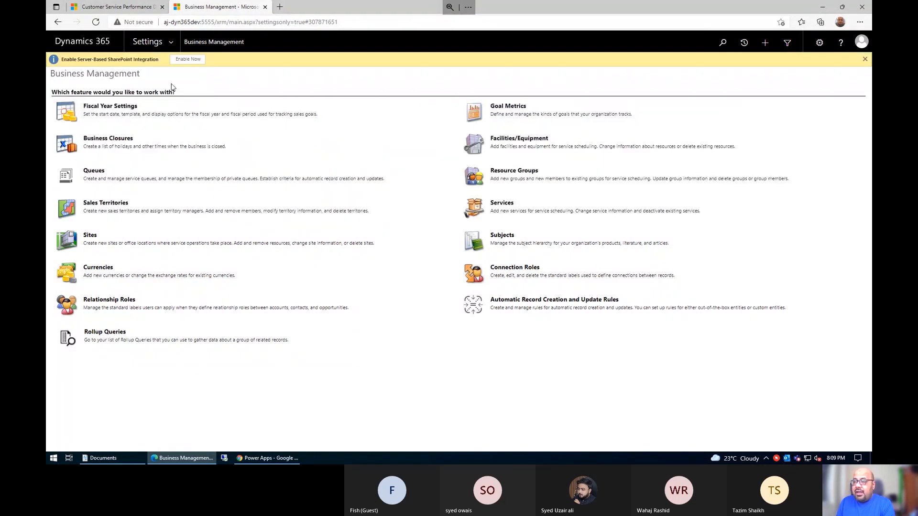
{"action": "left_click", "coordinate": [152, 42]}
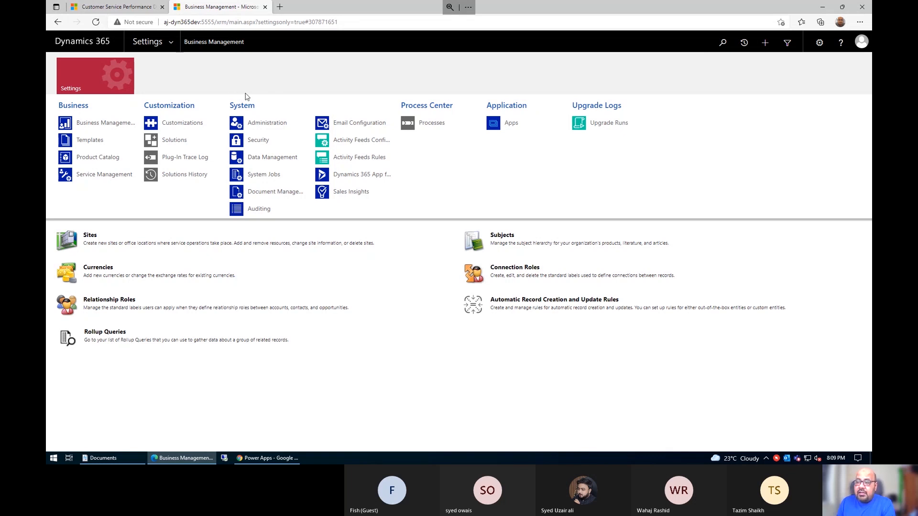
{"action": "left_click", "coordinate": [180, 144]}
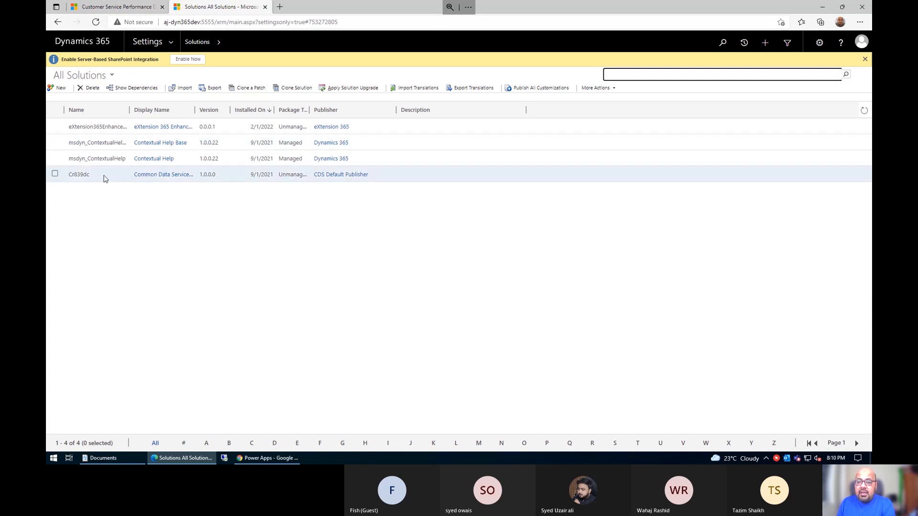
- View the Common Data Services Default Solution's components in a maximized window, and minimize it when done
{"action": "double_click", "coordinate": [105, 178]}
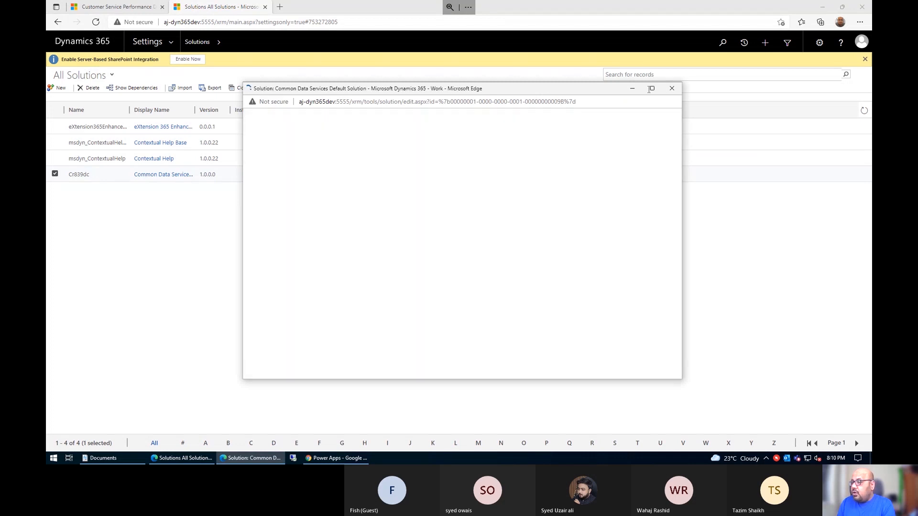
{"action": "left_click", "coordinate": [652, 90]}
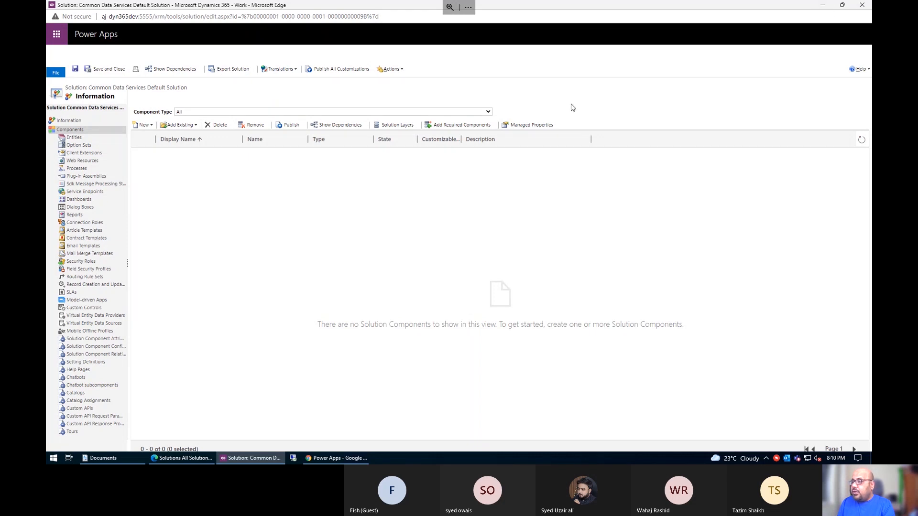
{"action": "left_click", "coordinate": [822, 5]}
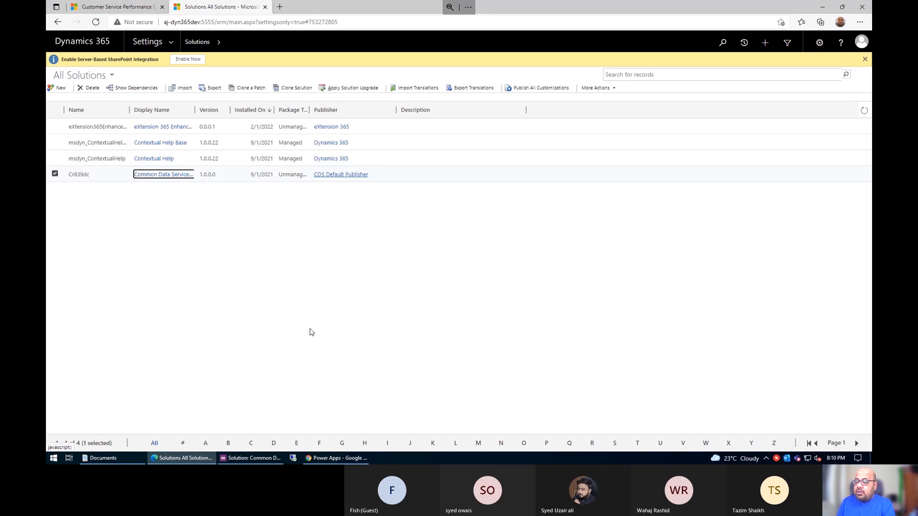
- Switch to Chrome and open Advanced Settings from the online Dynamics 365 apps page
{"action": "left_click", "coordinate": [347, 459]}
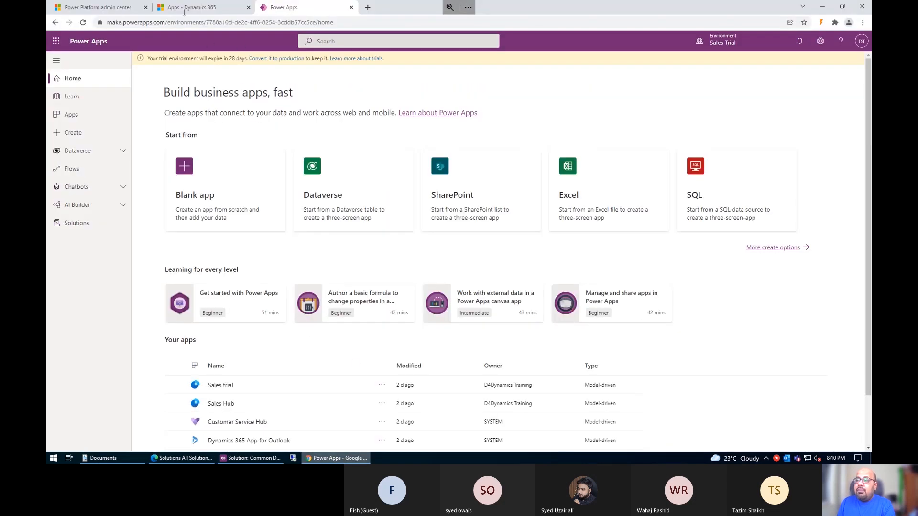
{"action": "left_click", "coordinate": [184, 9]}
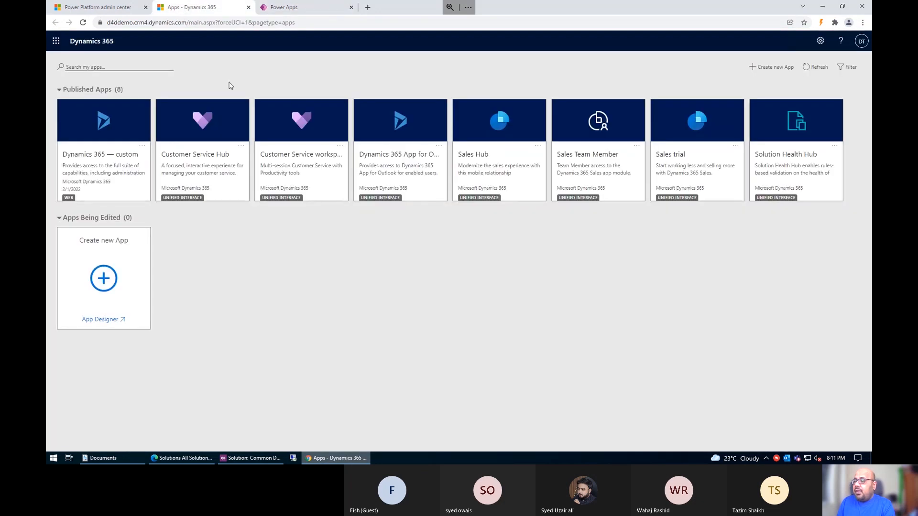
{"action": "left_click", "coordinate": [821, 43]}
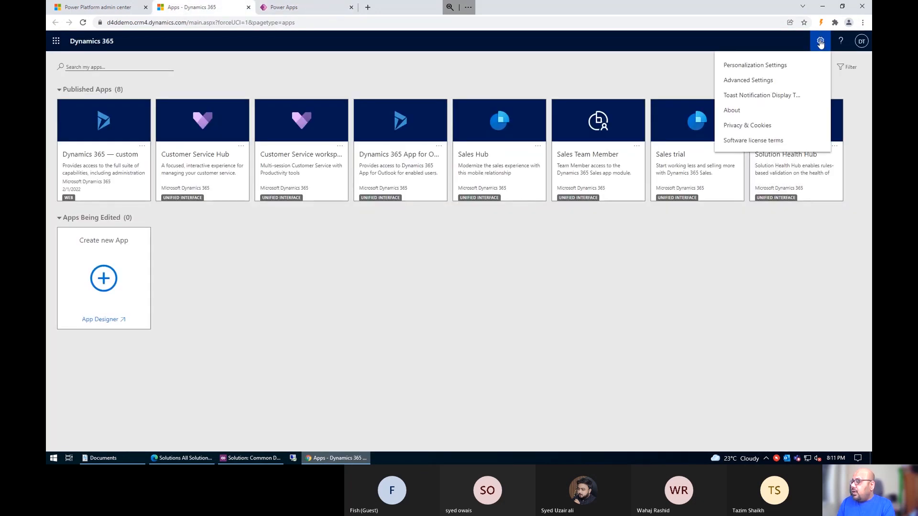
{"action": "left_click", "coordinate": [744, 82]}
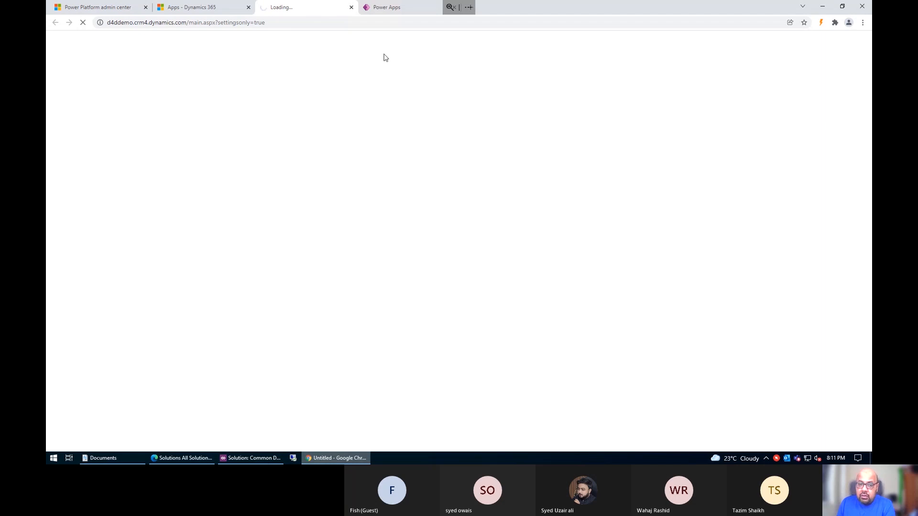
- Switch to the Power Apps maker portal and display the available environments
{"action": "left_click", "coordinate": [400, 11]}
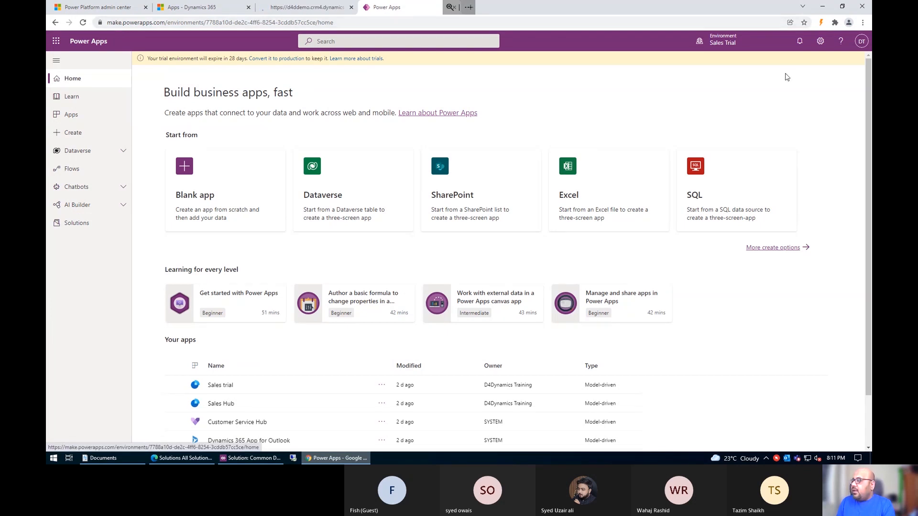
{"action": "left_click", "coordinate": [731, 44]}
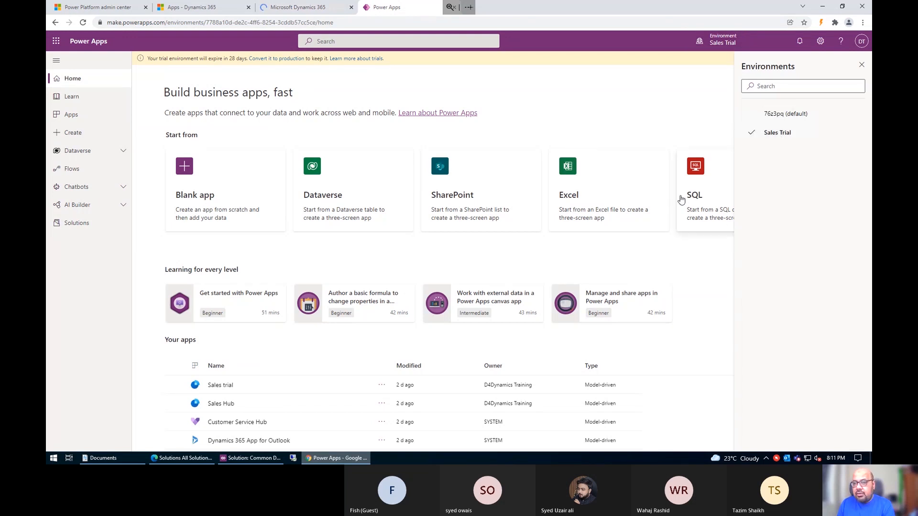
{"action": "left_click", "coordinate": [762, 111]}
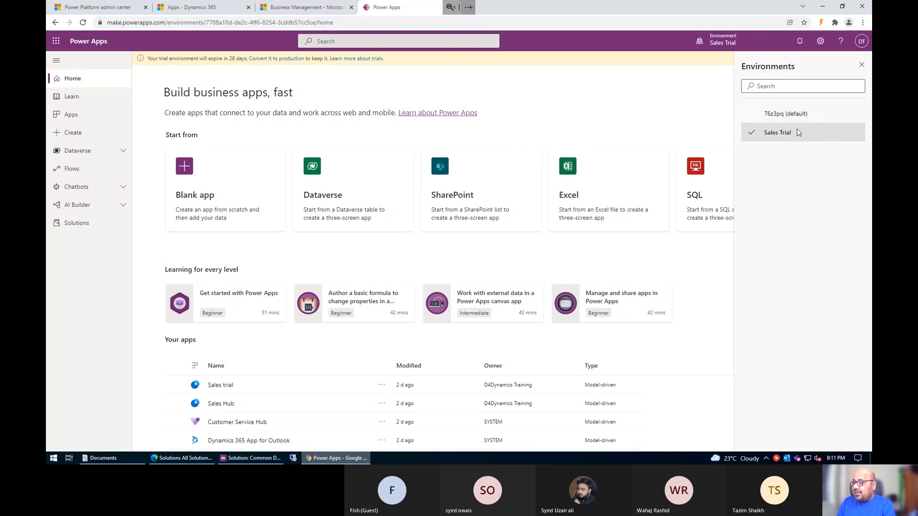
- Open the solutions of the Sales Trial environment and look through the list
{"action": "left_click", "coordinate": [77, 228]}
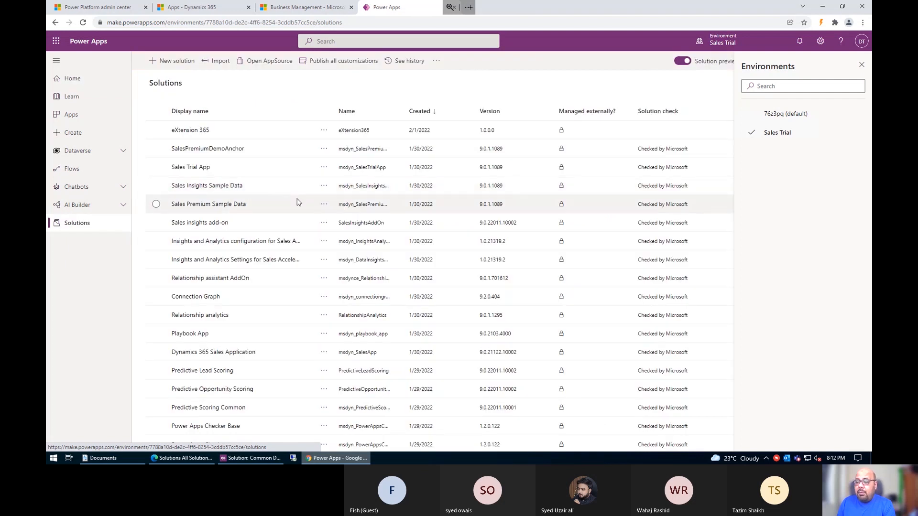
{"action": "scroll", "coordinate": [297, 200], "scroll_direction": "down", "scroll_amount": 2}
{"action": "scroll", "coordinate": [296, 340], "scroll_direction": "up", "scroll_amount": 2}
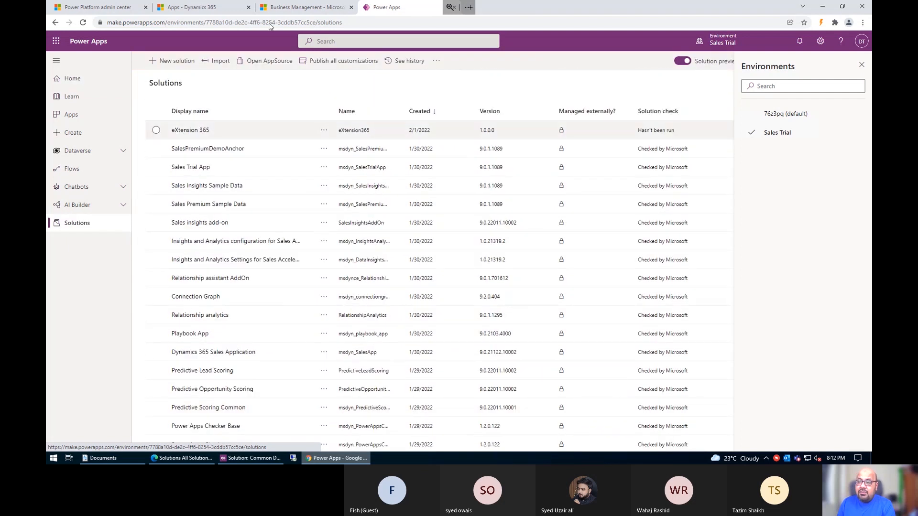
{"action": "scroll", "coordinate": [261, 138], "scroll_direction": "down", "scroll_amount": 1}
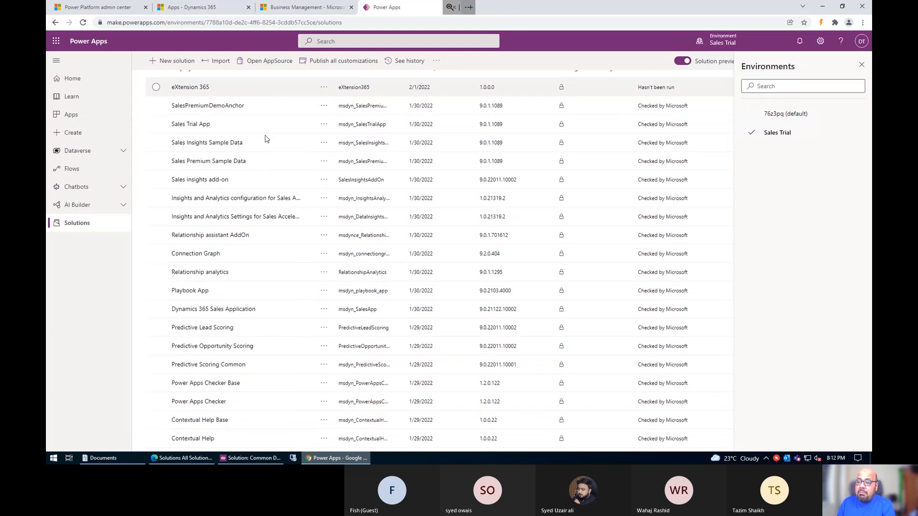
{"action": "scroll", "coordinate": [310, 286], "scroll_direction": "up", "scroll_amount": 1}
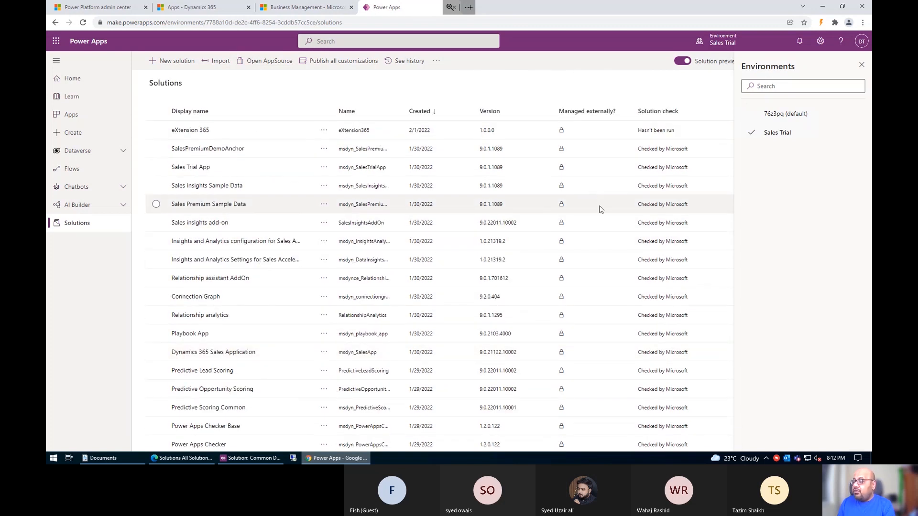
- Open the eXtension 365 solution and review which existing component types can be added, including app, security and rules options
{"action": "left_click", "coordinate": [200, 132]}
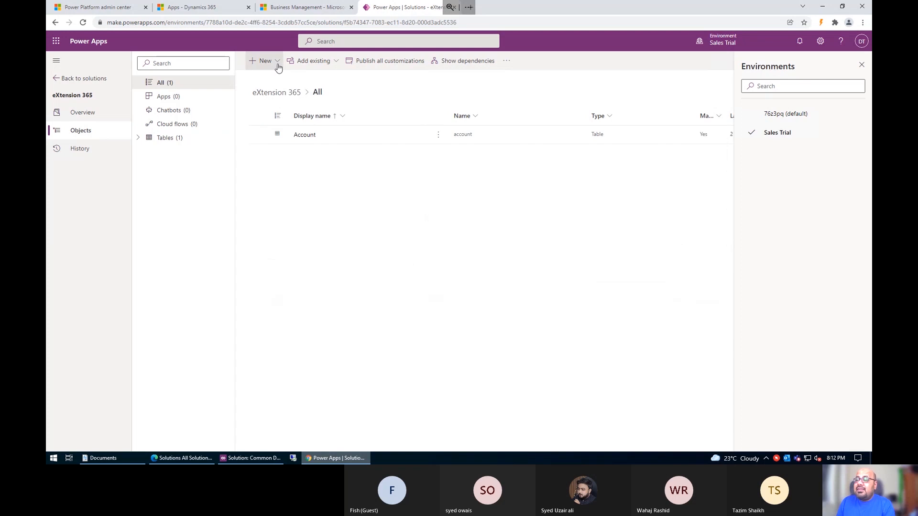
{"action": "left_click", "coordinate": [328, 65]}
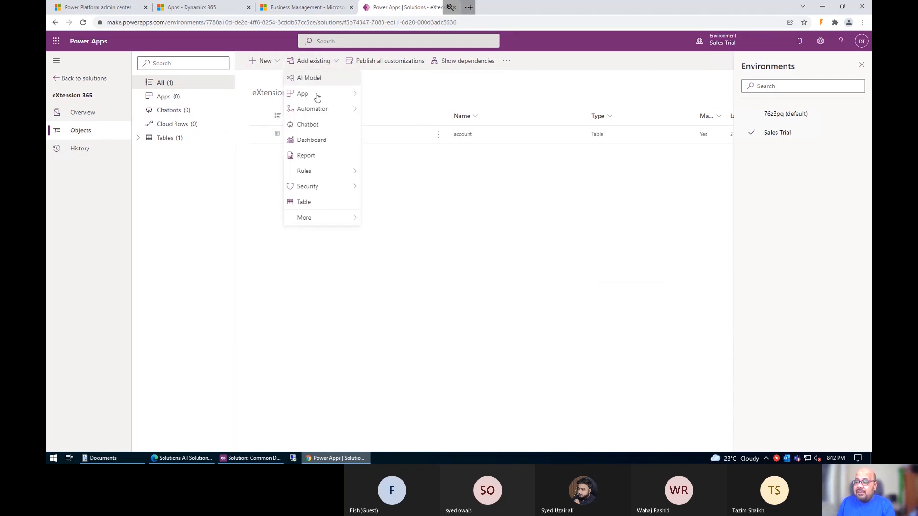
{"action": "mouse_move", "coordinate": [305, 92]}
{"action": "mouse_move", "coordinate": [310, 112]}
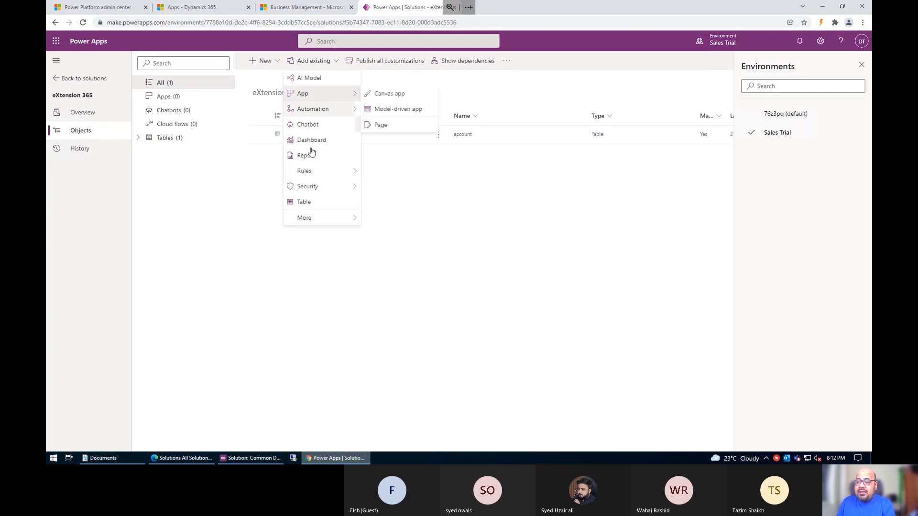
{"action": "mouse_move", "coordinate": [307, 191]}
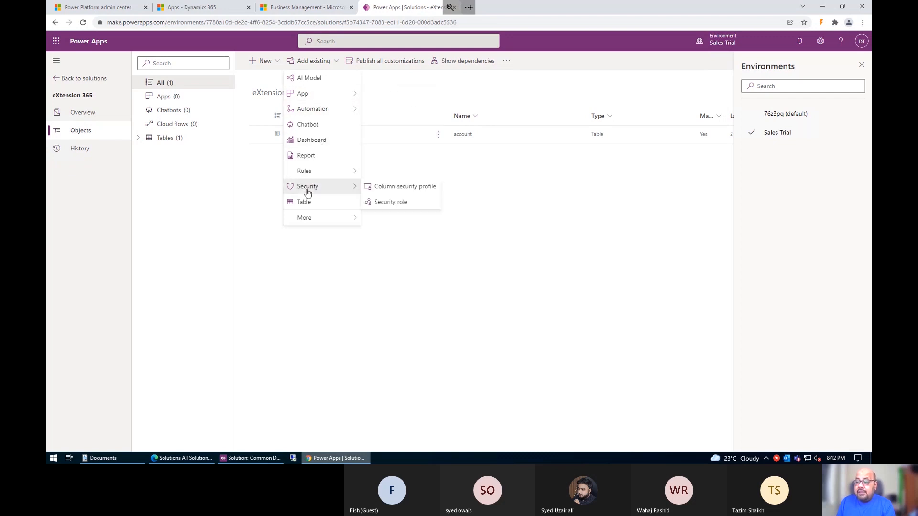
{"action": "mouse_move", "coordinate": [312, 173]}
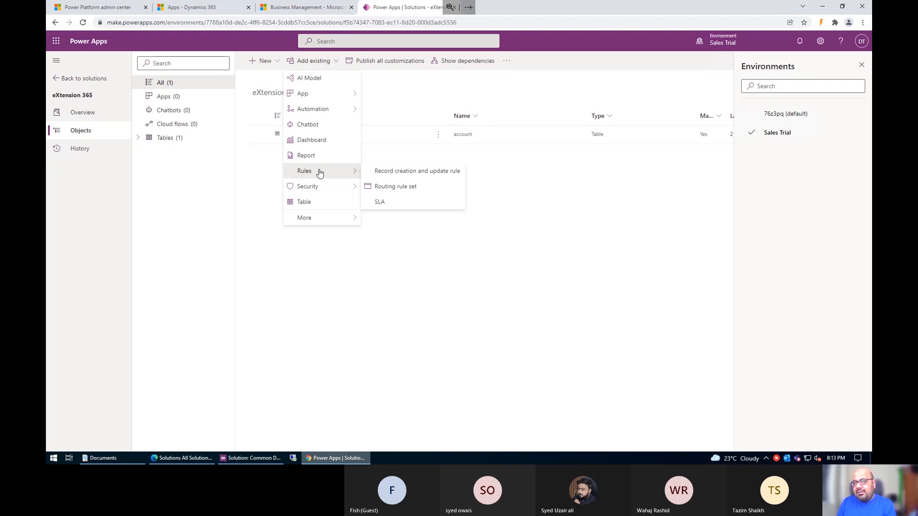
{"action": "left_click", "coordinate": [518, 252]}
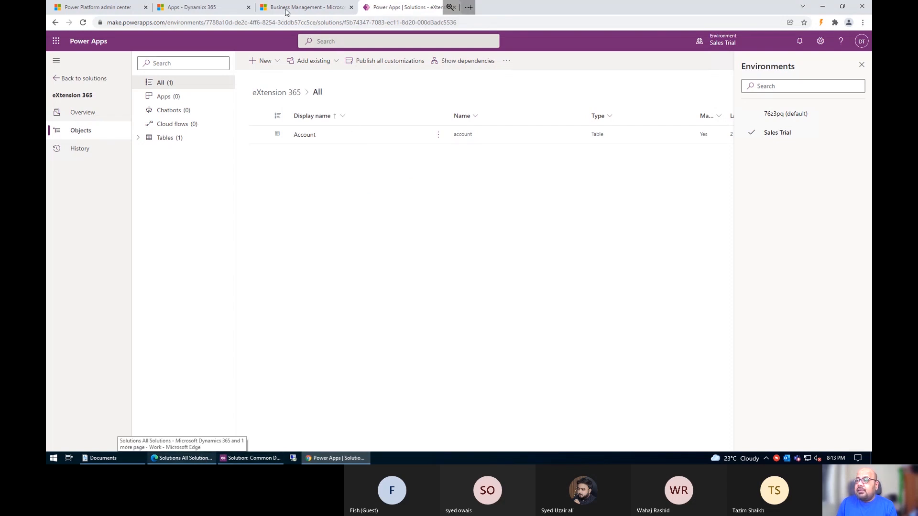
- Review the online Dynamics 365 settings areas from the Business Management page and return to the eXtension 365 solution
{"action": "left_click", "coordinate": [301, 8]}
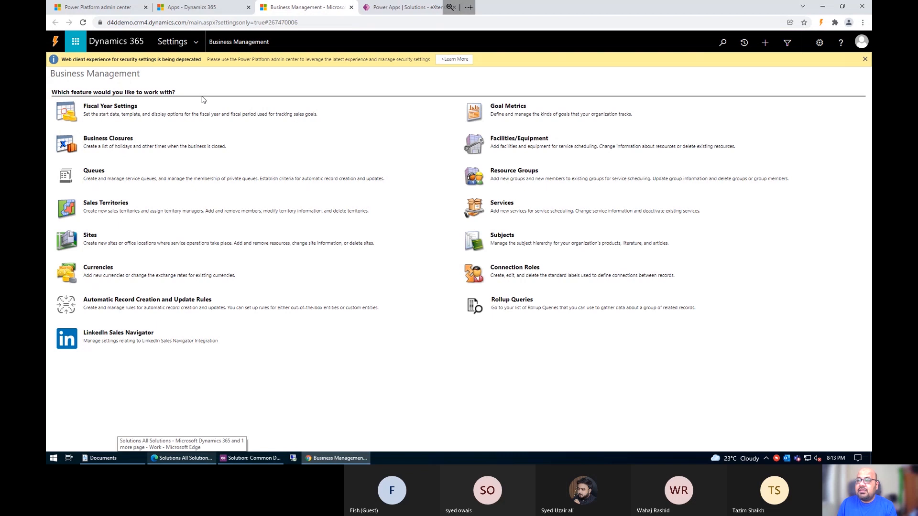
{"action": "left_click", "coordinate": [196, 43]}
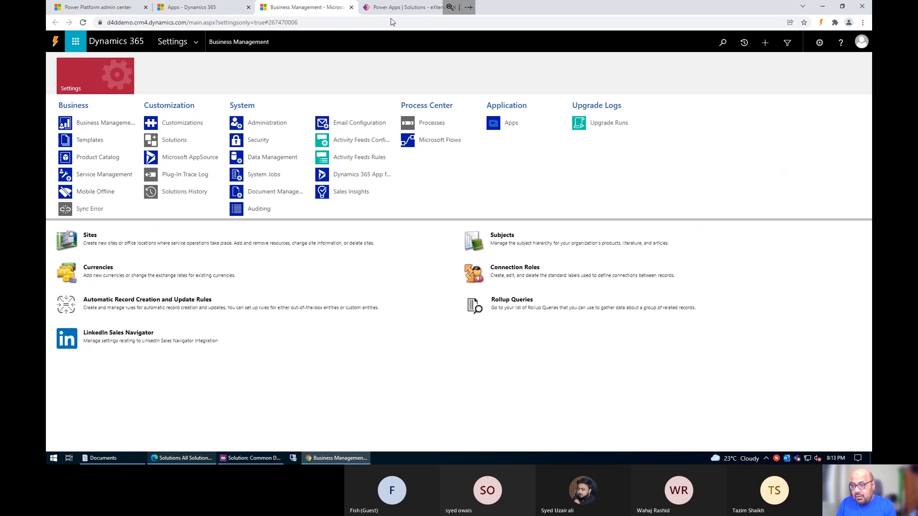
{"action": "left_click", "coordinate": [410, 7]}
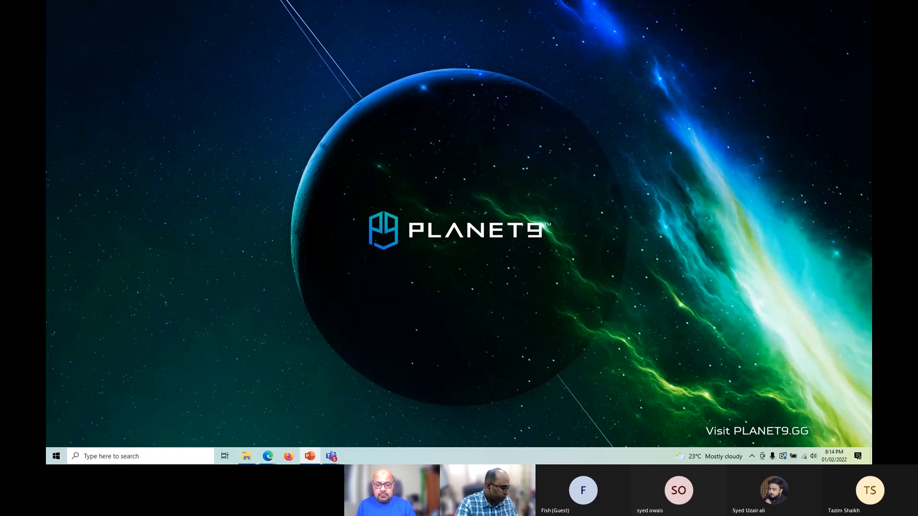
- Start the PowerPoint slide show at the Solutions 101 slide
{"action": "key", "text": "shift+F5"}
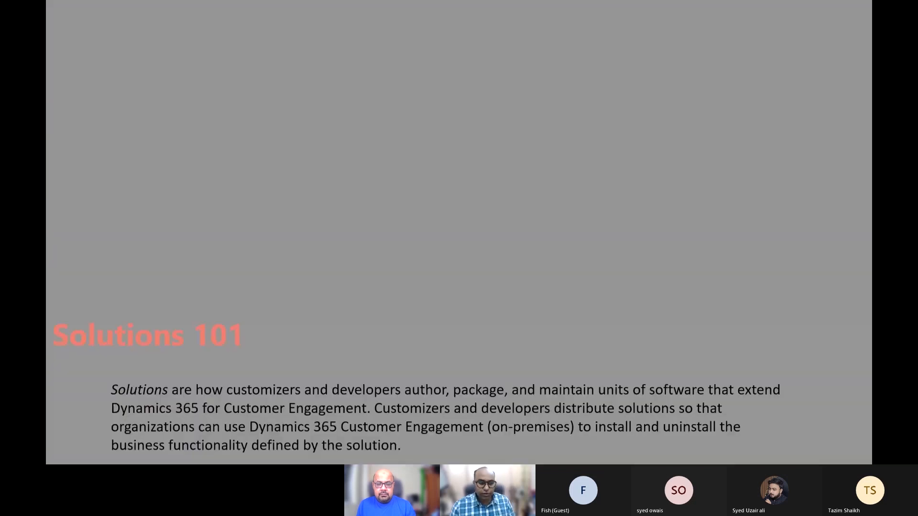
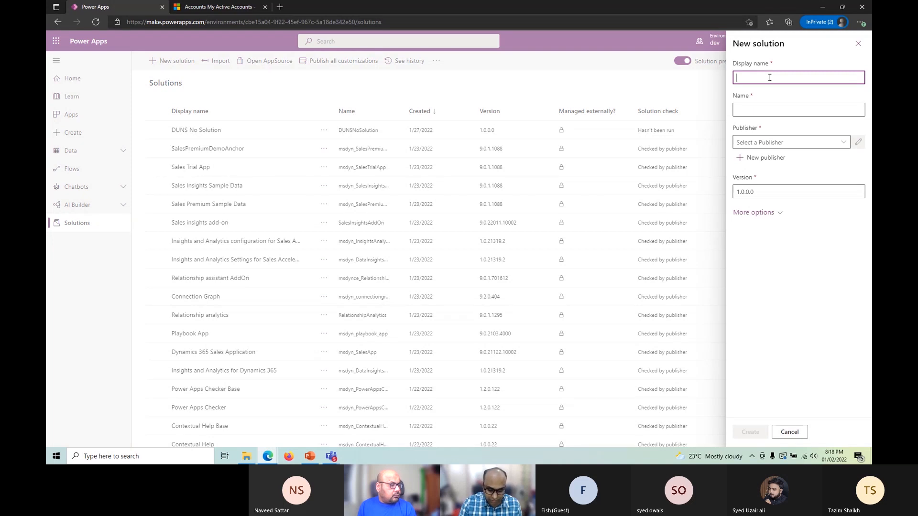
- Set the new solution's display name to Customer Tiers and choose D4Dynamics as its publisher
{"action": "key", "text": "BackSpace"}
{"action": "type", "text": "Csut"}
{"action": "key", "text": "BackSpace"}
{"action": "key", "text": "BackSpace"}
{"action": "key", "text": "BackSpace"}
{"action": "type", "text": "ustomer Tiers"}
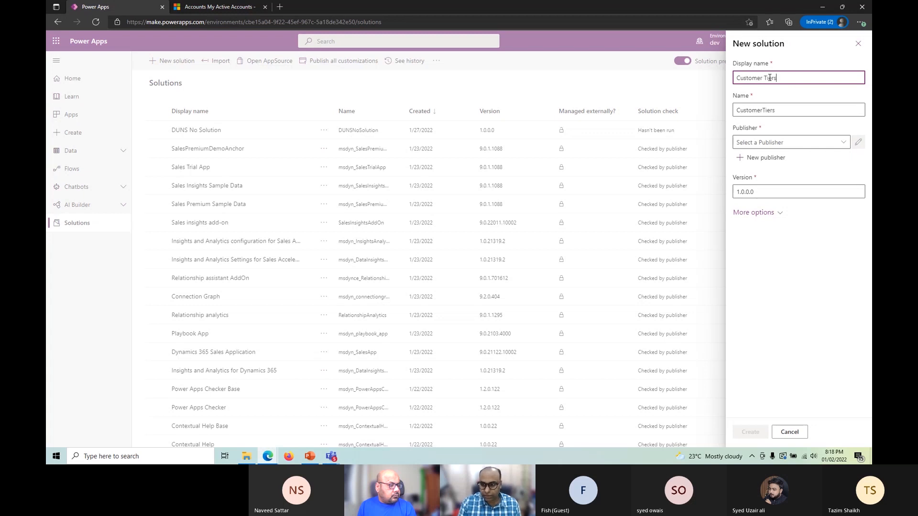
{"action": "key", "text": "Tab"}
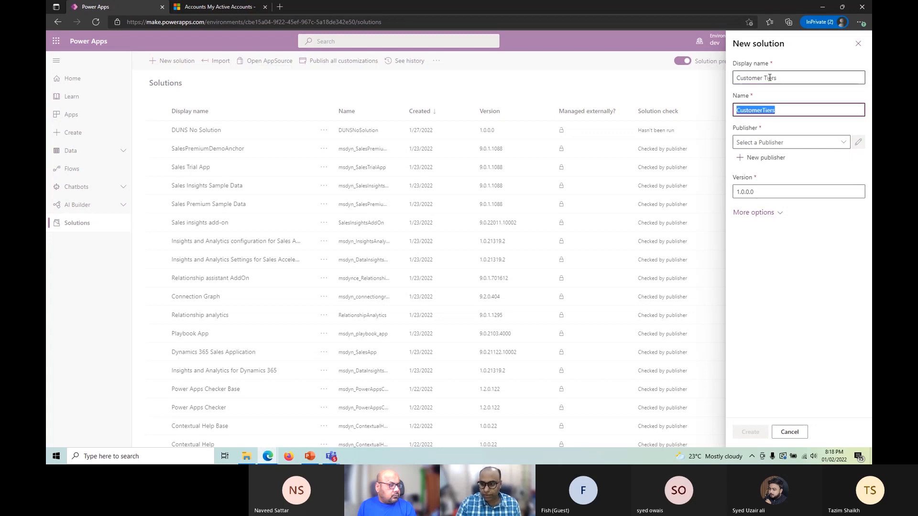
{"action": "left_click", "coordinate": [843, 146]}
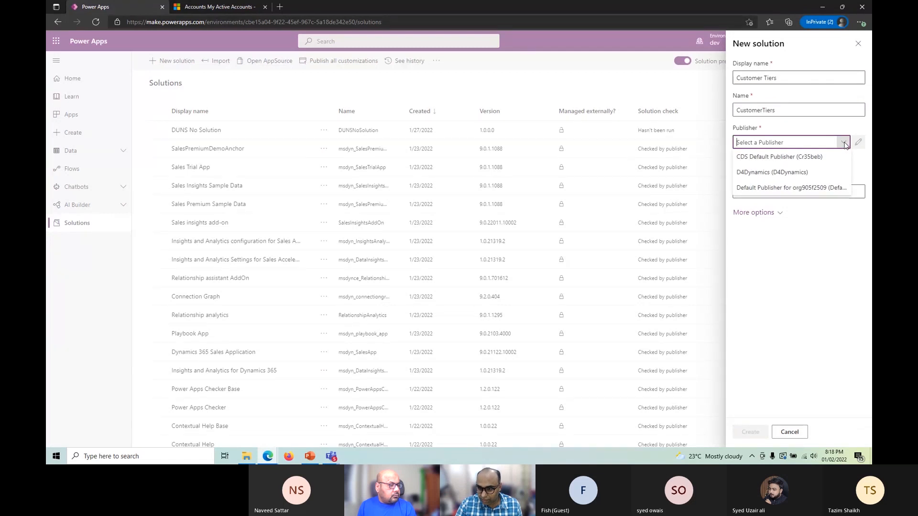
{"action": "left_click", "coordinate": [787, 172]}
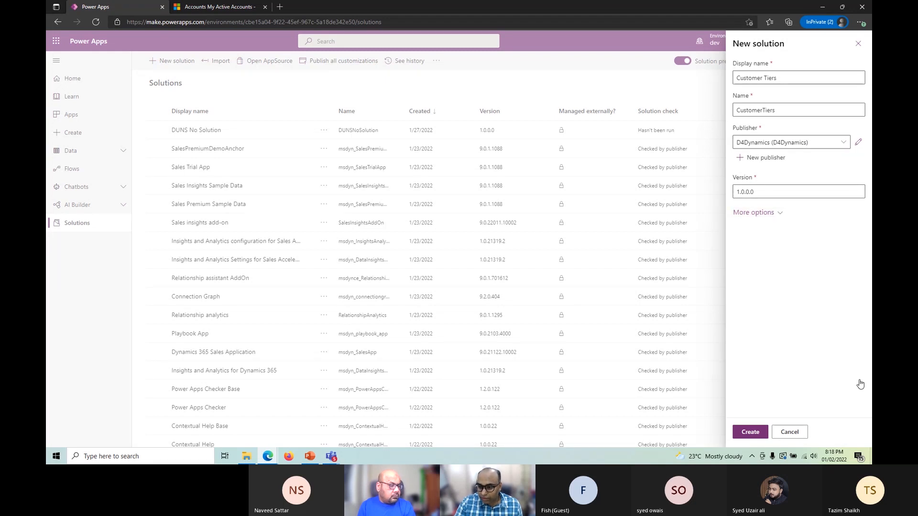
- Create the Customer Tiers solution and open it from the solutions list
{"action": "left_click", "coordinate": [749, 433]}
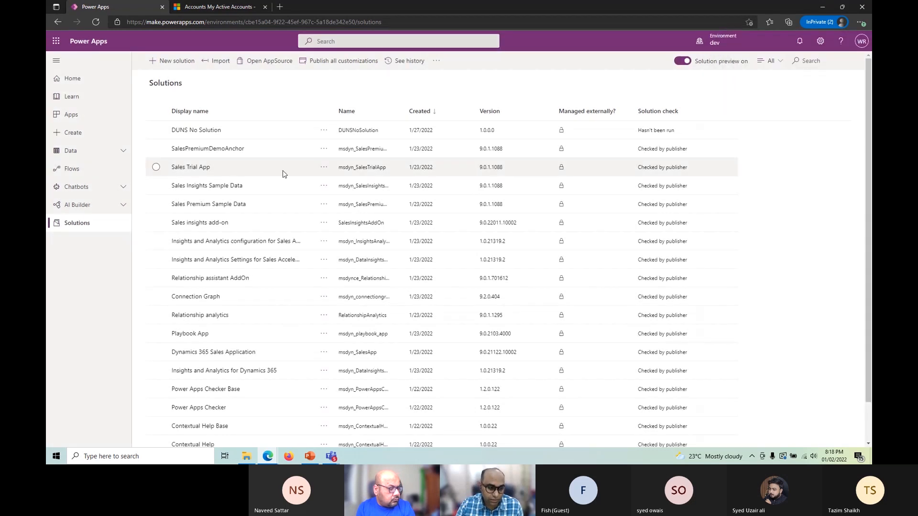
{"action": "left_click", "coordinate": [194, 130]}
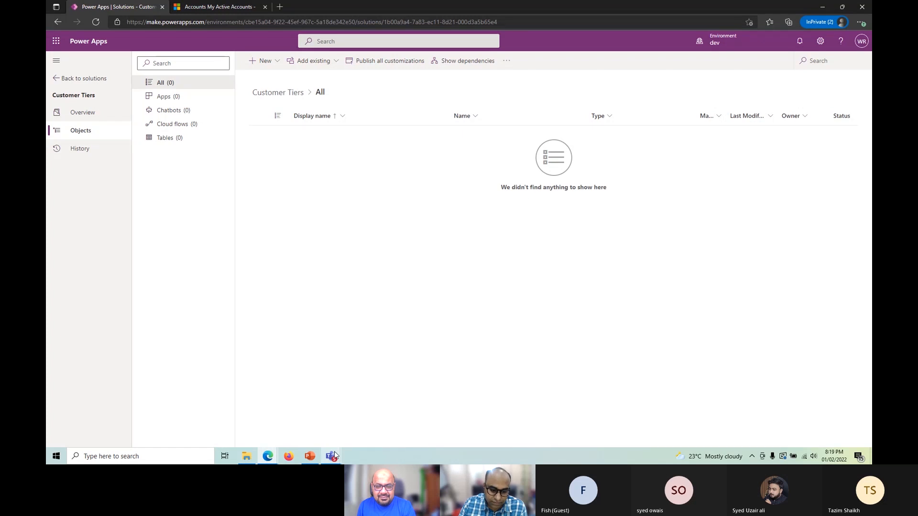
{"action": "mouse_move", "coordinate": [334, 454]}
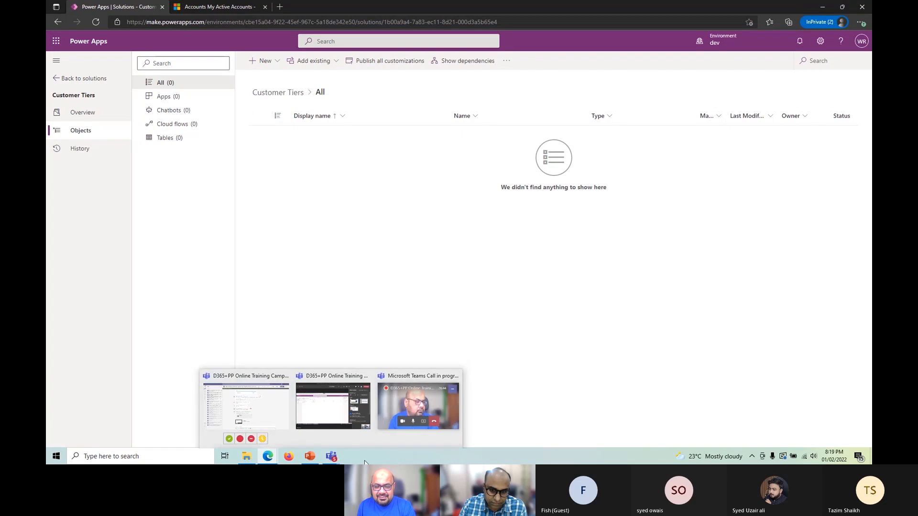
{"action": "left_click", "coordinate": [376, 459]}
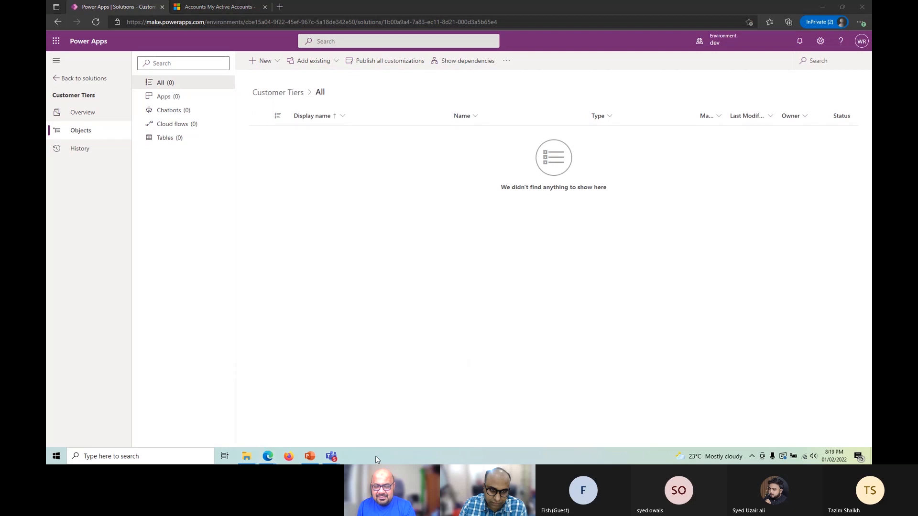
{"action": "left_click", "coordinate": [322, 64]}
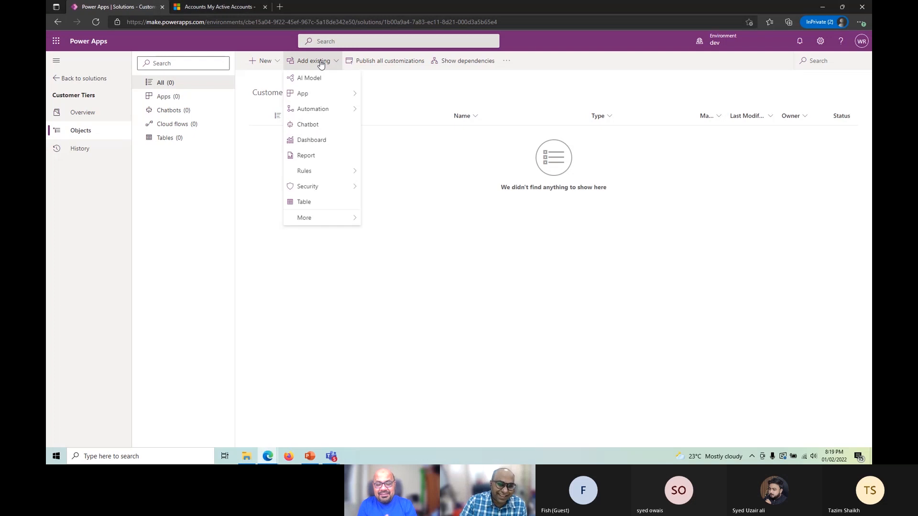
{"action": "left_click", "coordinate": [406, 204]}
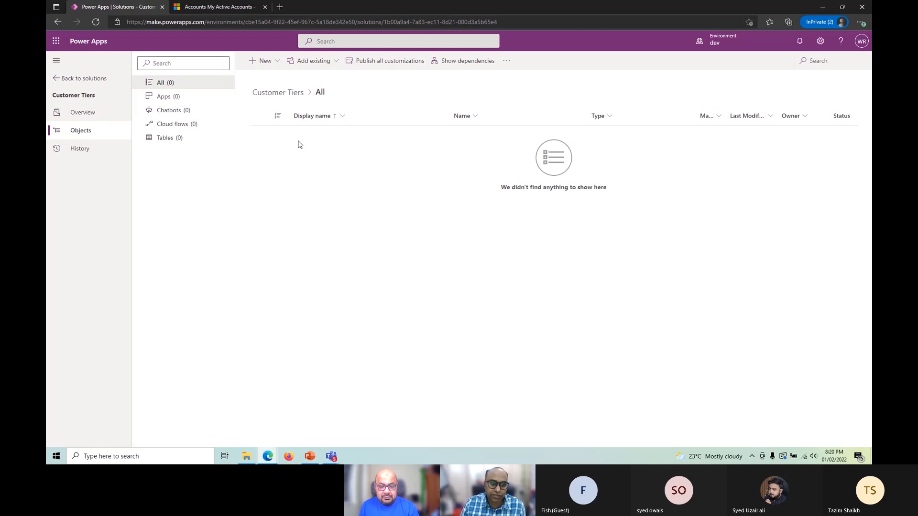
- Choose the existing Account table for adding to the Customer Tiers solution
{"action": "left_click", "coordinate": [335, 62]}
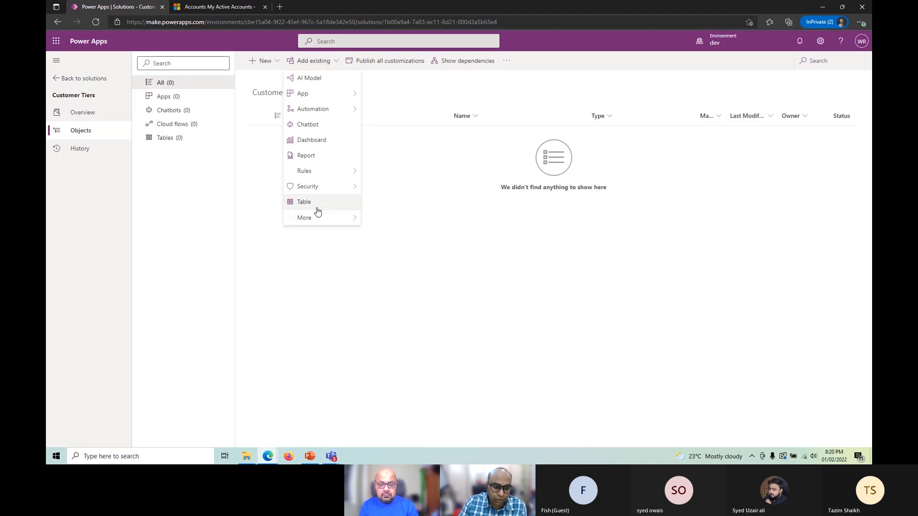
{"action": "left_click", "coordinate": [304, 202]}
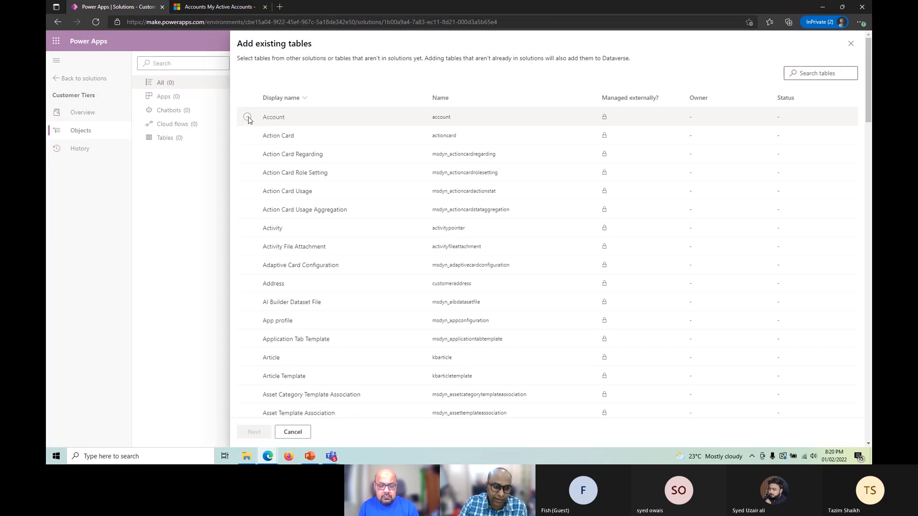
{"action": "left_click", "coordinate": [247, 117]}
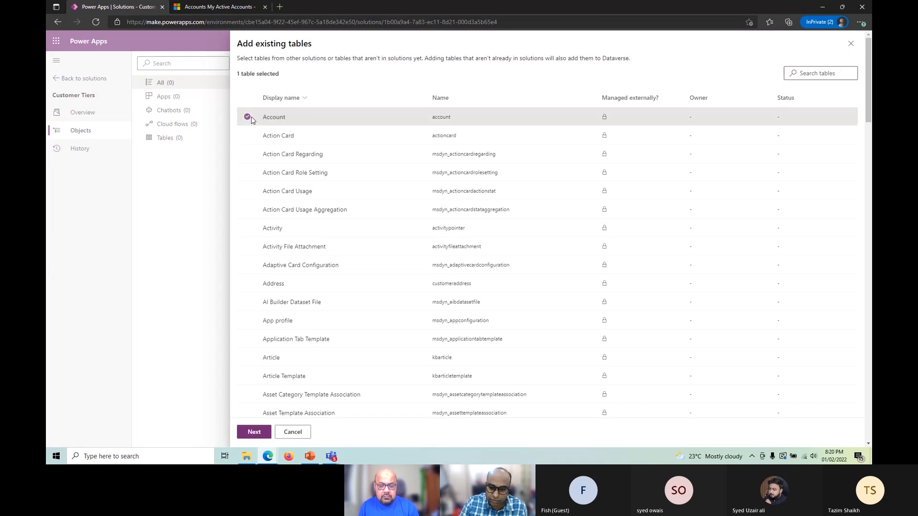
{"action": "left_click", "coordinate": [253, 433]}
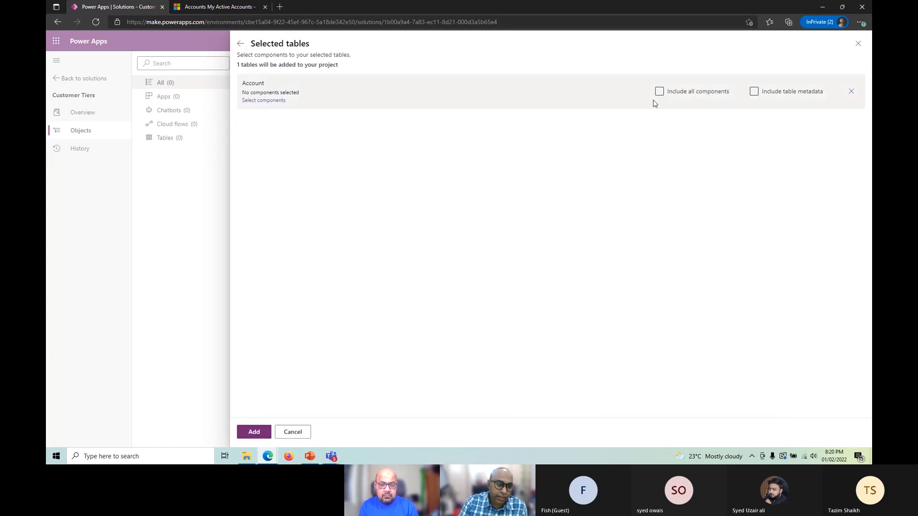
- Include only the Account main form and the Active Accounts and All Accounts views, and add the Account table to the solution
{"action": "left_click", "coordinate": [273, 101]}
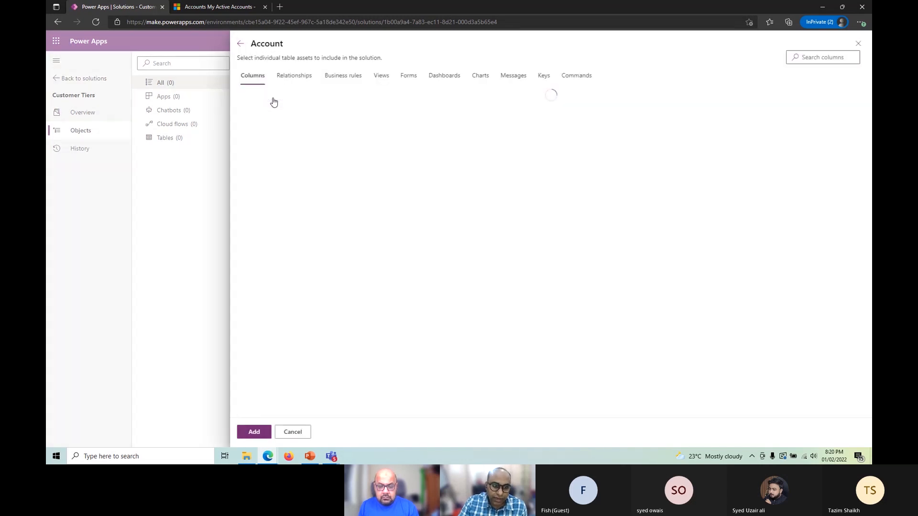
{"action": "left_click", "coordinate": [400, 80]}
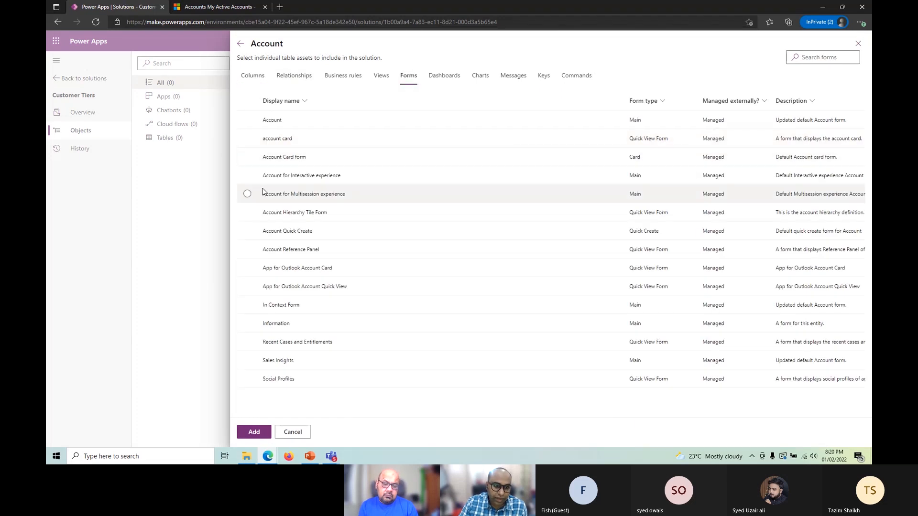
{"action": "left_click", "coordinate": [247, 121]}
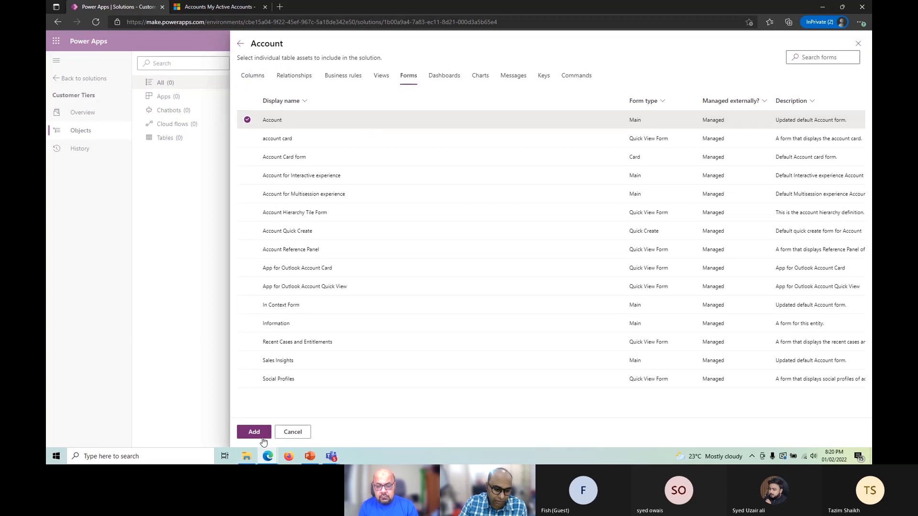
{"action": "left_click", "coordinate": [387, 78]}
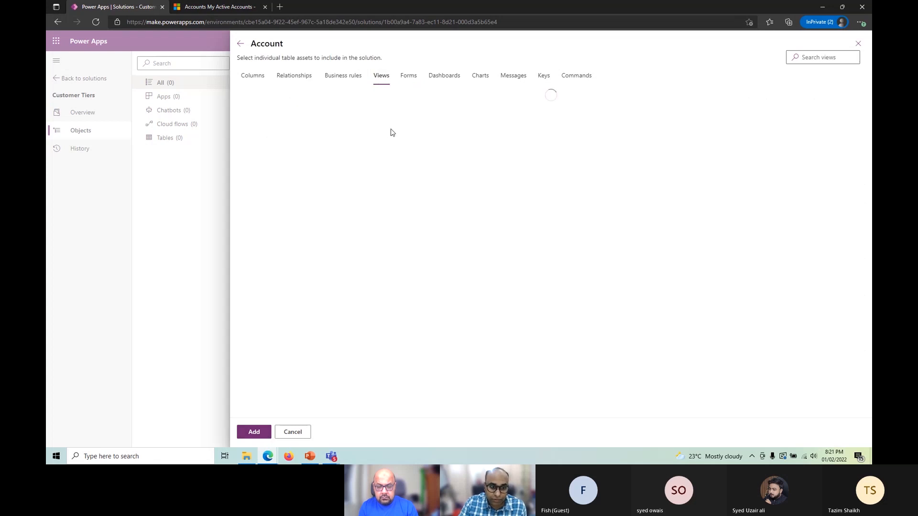
{"action": "left_click", "coordinate": [337, 287]}
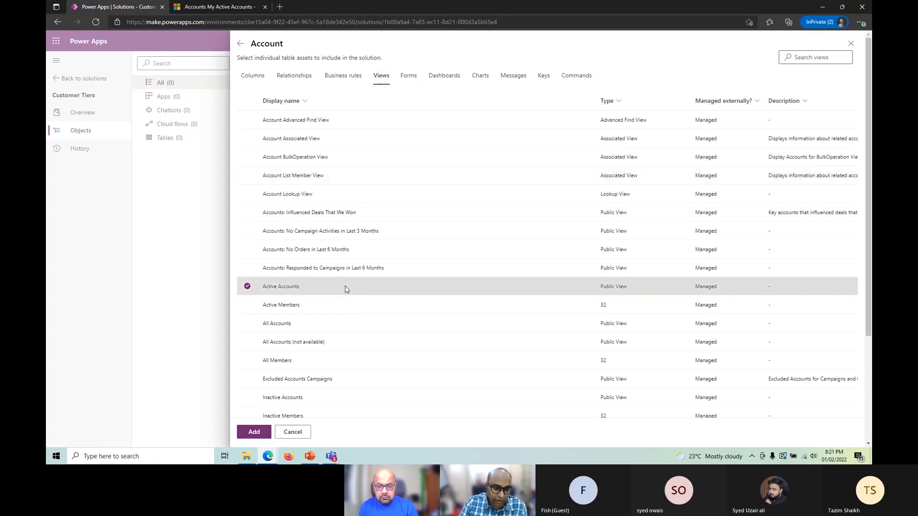
{"action": "scroll", "coordinate": [383, 287], "scroll_direction": "down", "scroll_amount": 1}
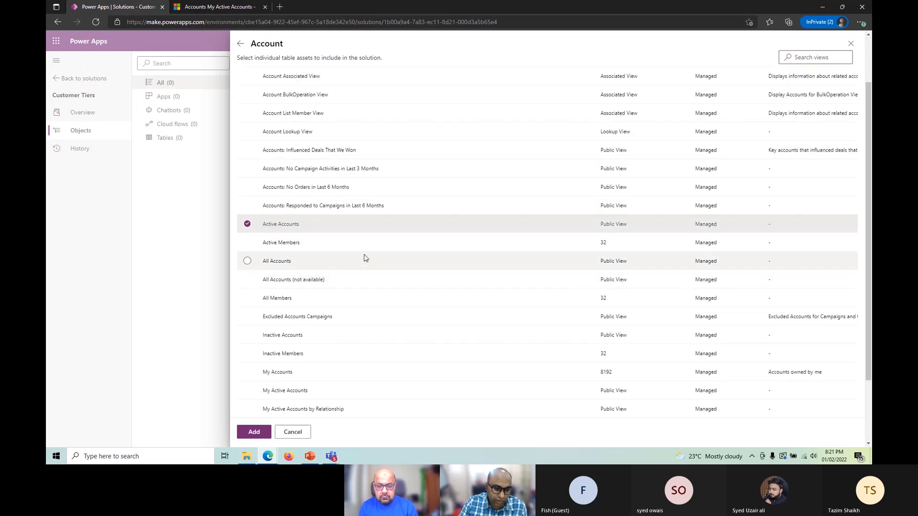
{"action": "left_click", "coordinate": [356, 260]}
{"action": "left_click", "coordinate": [249, 225]}
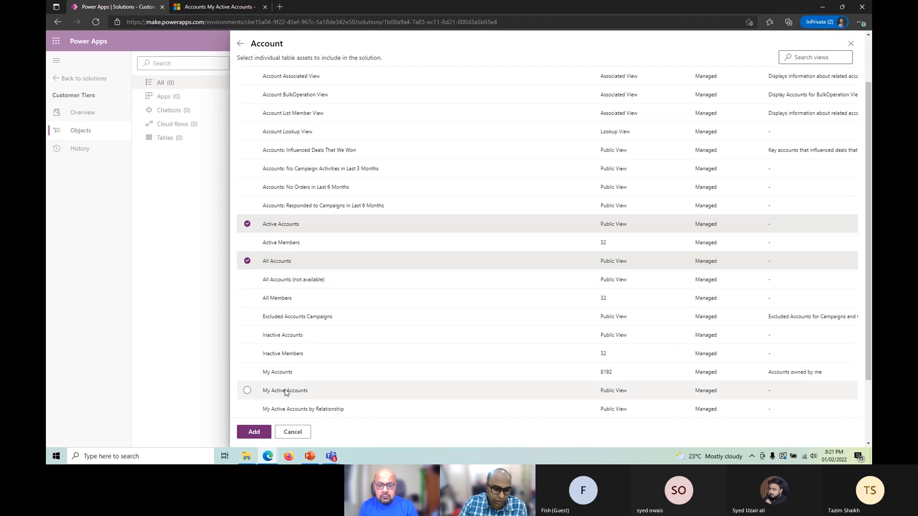
{"action": "left_click", "coordinate": [254, 433]}
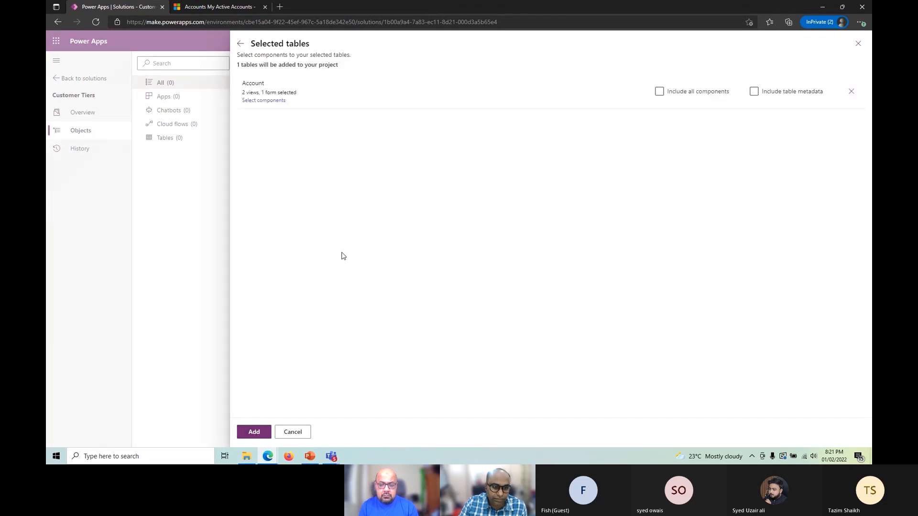
{"action": "left_click", "coordinate": [262, 437]}
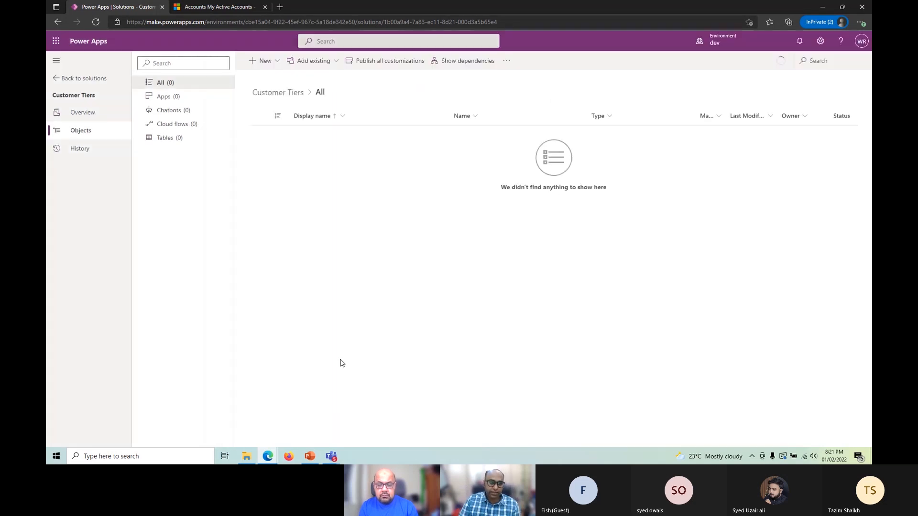
- Open the Account table in the solution and review its included views, forms and columns
{"action": "left_click", "coordinate": [165, 139]}
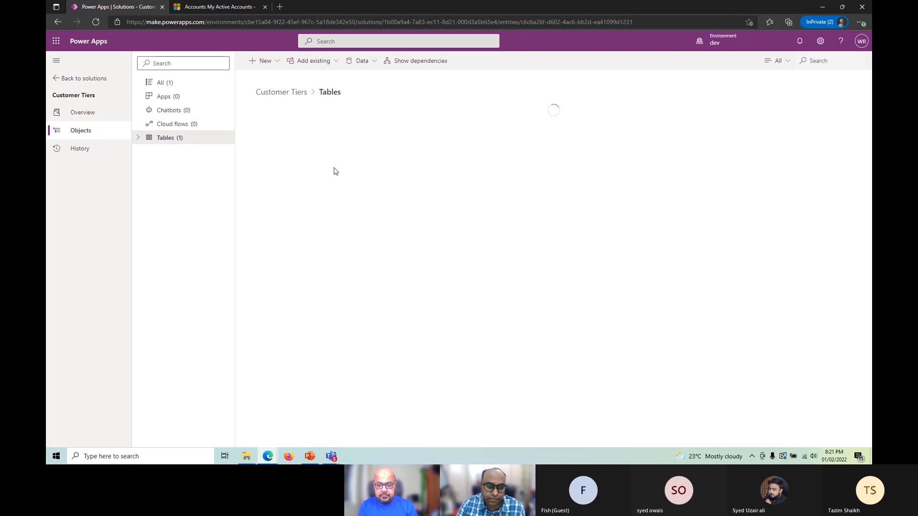
{"action": "left_click", "coordinate": [281, 143]}
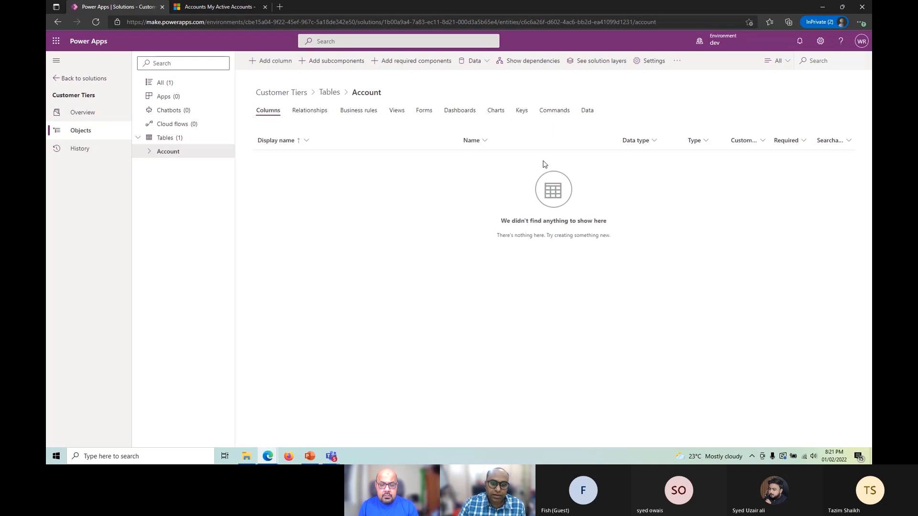
{"action": "left_click", "coordinate": [396, 112]}
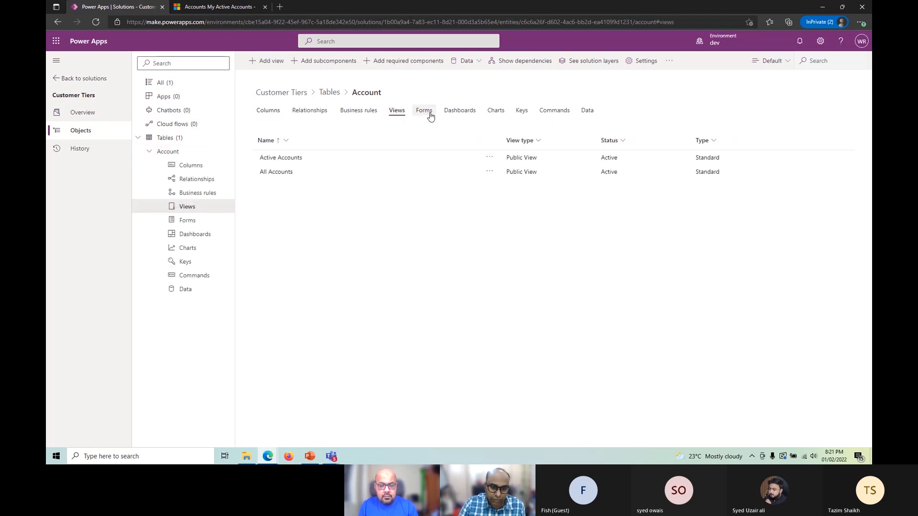
{"action": "left_click", "coordinate": [430, 114]}
{"action": "left_click", "coordinate": [398, 114]}
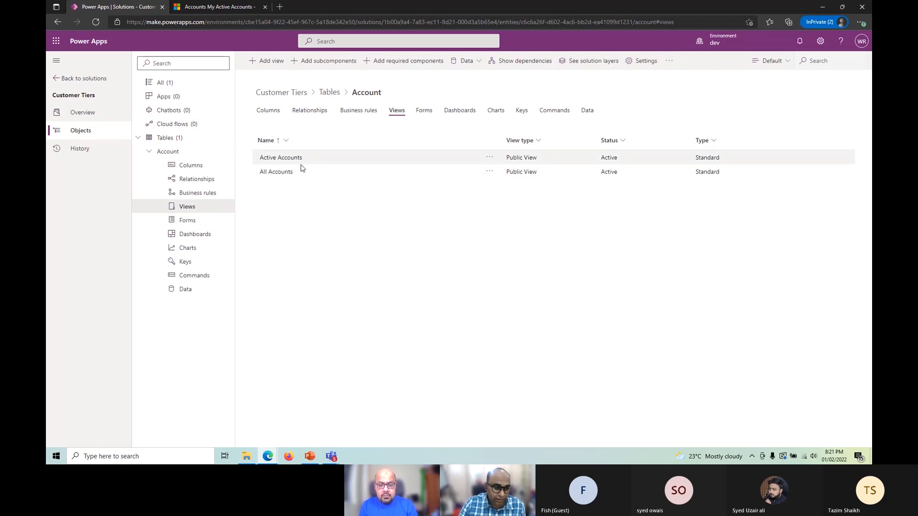
{"action": "left_click", "coordinate": [270, 113]}
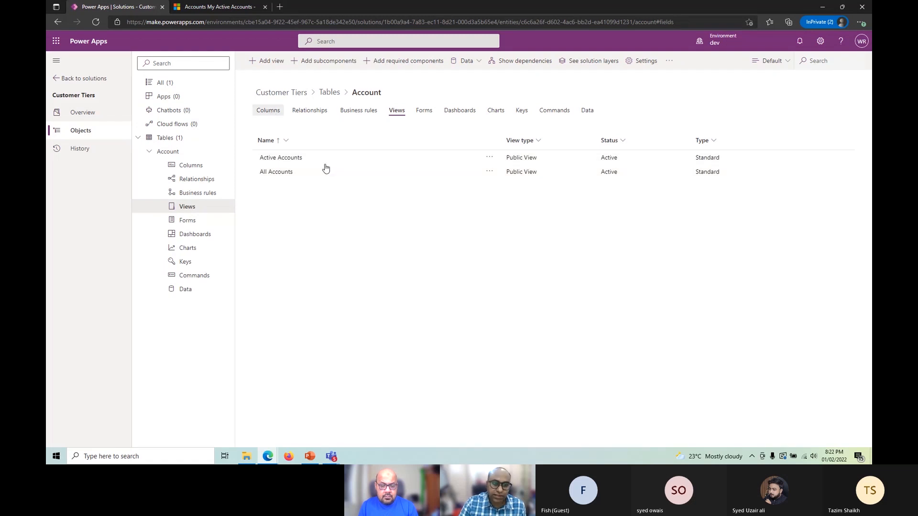
{"action": "left_click_drag", "start_coordinate": [518, 224], "coordinate": [607, 223]}
{"action": "left_click", "coordinate": [549, 241]}
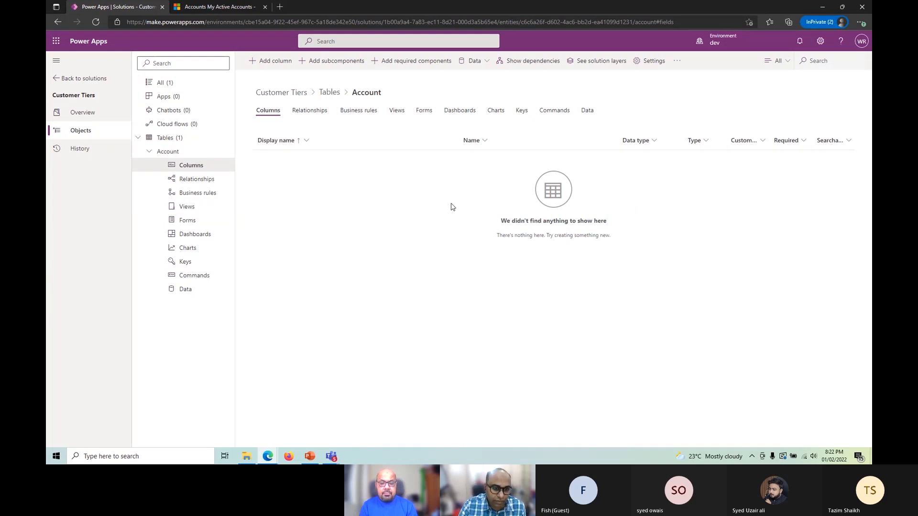
- Search the Account table's existing columns for duns and add the DUNS Number column to the solution
{"action": "left_click", "coordinate": [263, 63]}
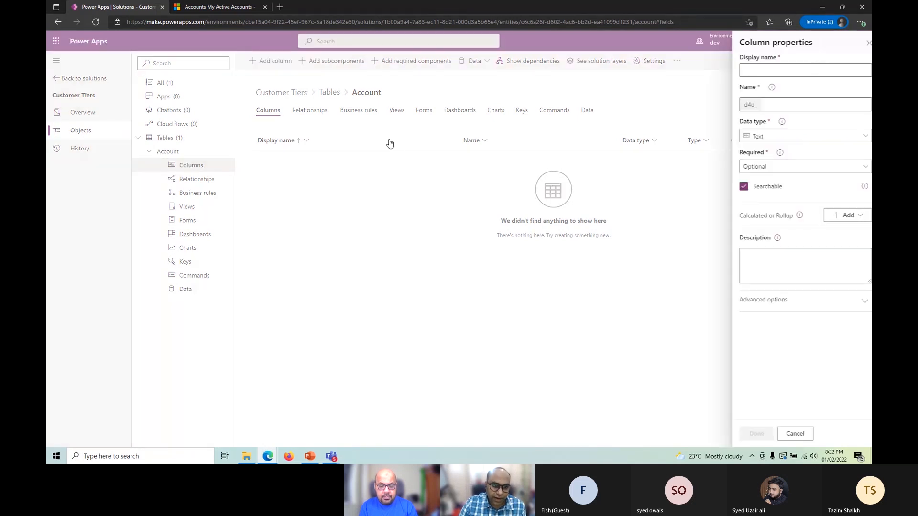
{"action": "left_click", "coordinate": [862, 43]}
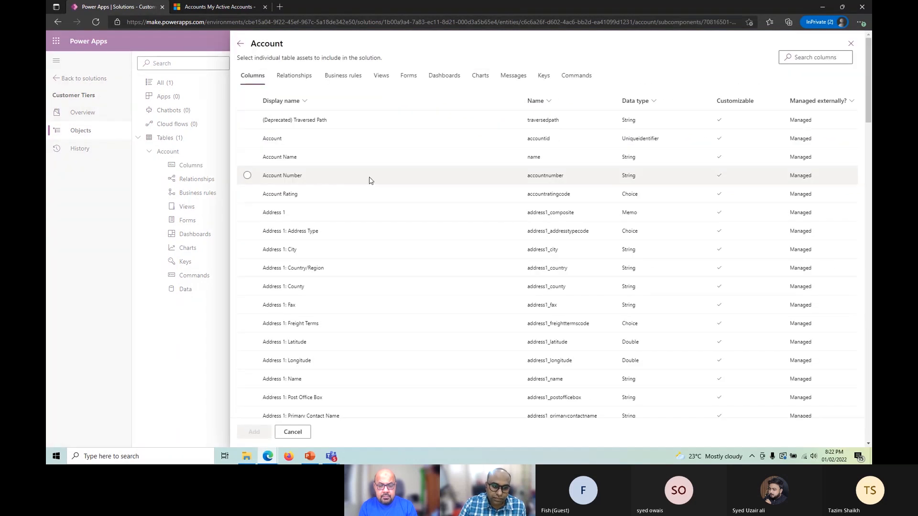
{"action": "left_click", "coordinate": [804, 59]}
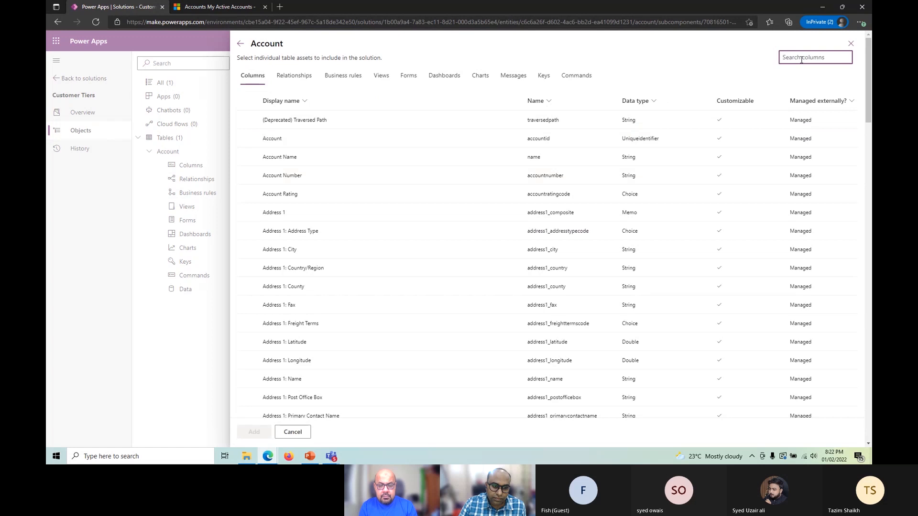
{"action": "type", "text": "duns"}
{"action": "left_click", "coordinate": [459, 120]}
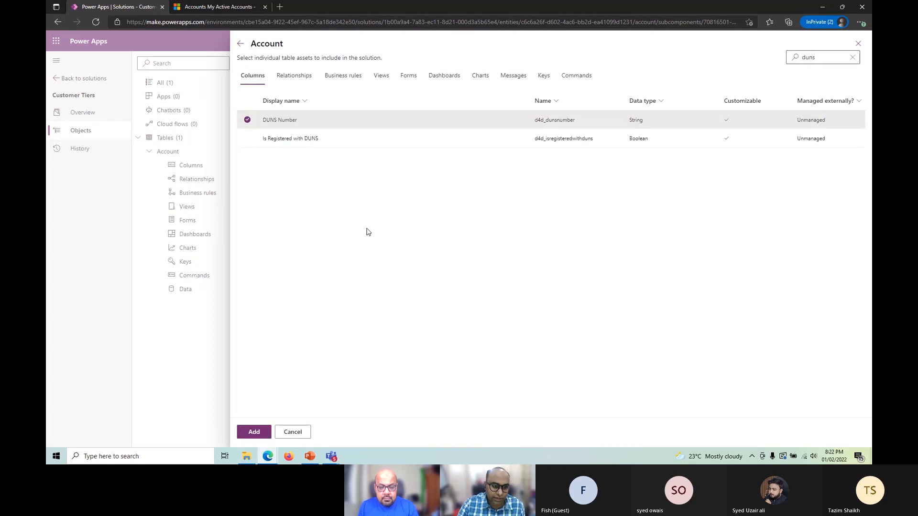
{"action": "left_click", "coordinate": [255, 433]}
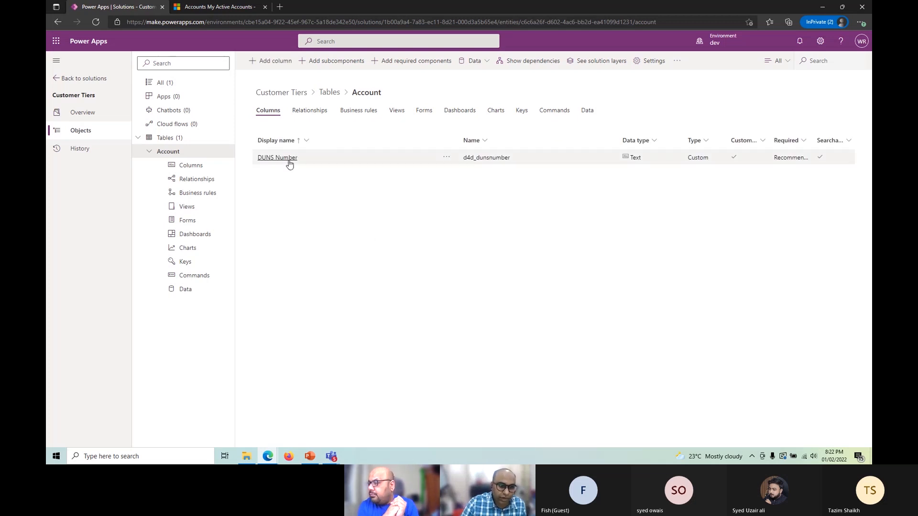
- Set the DUNS Number column's maximum length to 100 in its advanced options
{"action": "double_click", "coordinate": [366, 162]}
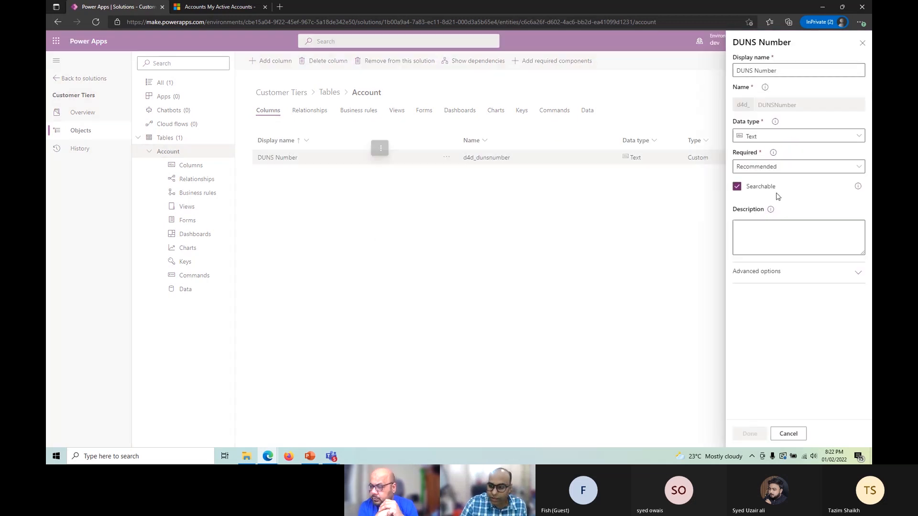
{"action": "left_click", "coordinate": [760, 272]}
{"action": "scroll", "coordinate": [779, 345], "scroll_direction": "down", "scroll_amount": 1}
{"action": "left_click", "coordinate": [770, 372]}
{"action": "double_click", "coordinate": [768, 368]}
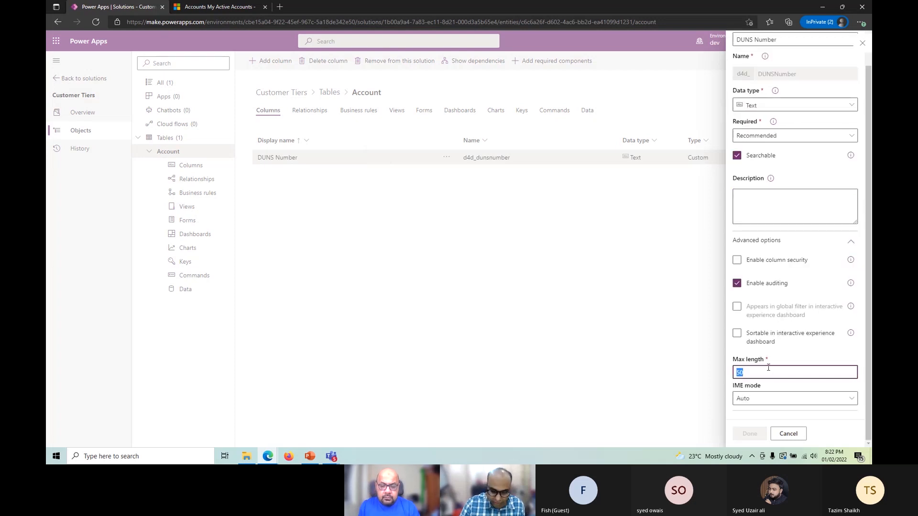
{"action": "type", "text": "100"}
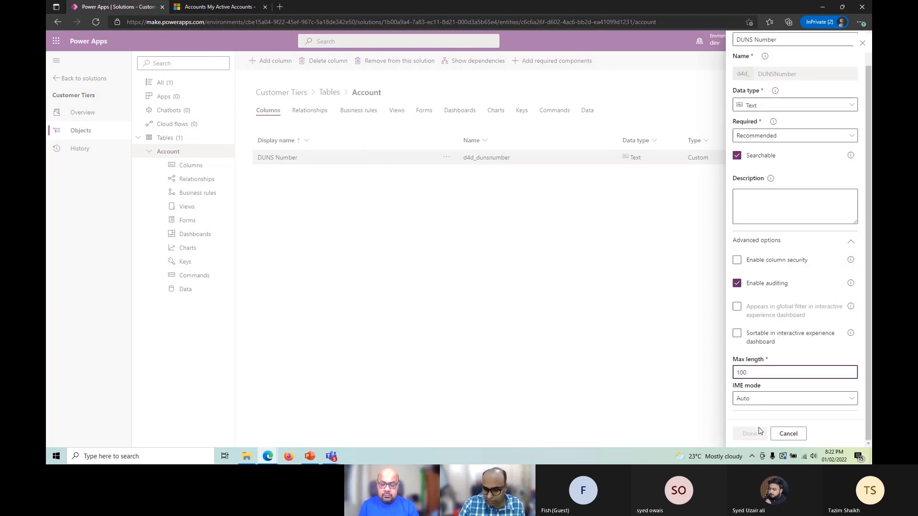
{"action": "left_click", "coordinate": [761, 401]}
{"action": "left_click", "coordinate": [749, 433]}
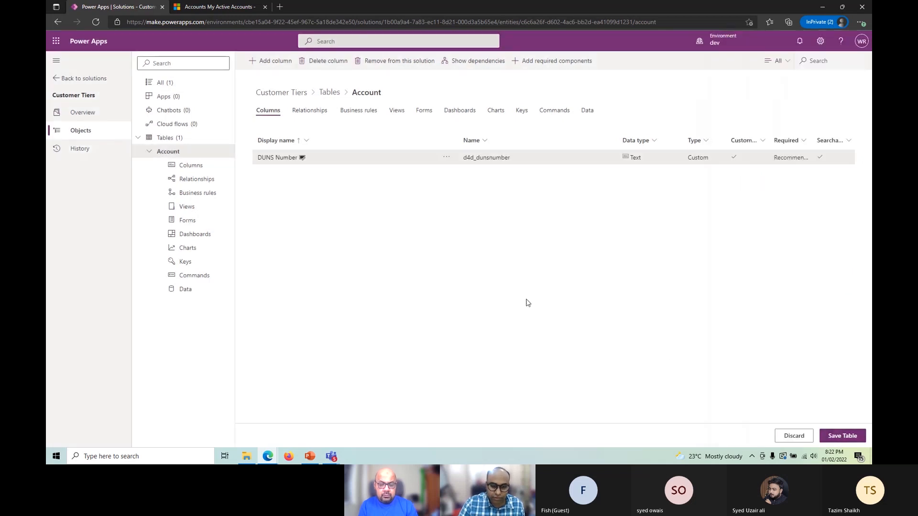
- Add a column to the Account table with the display name Rating and the data type Choices
{"action": "left_click", "coordinate": [268, 61]}
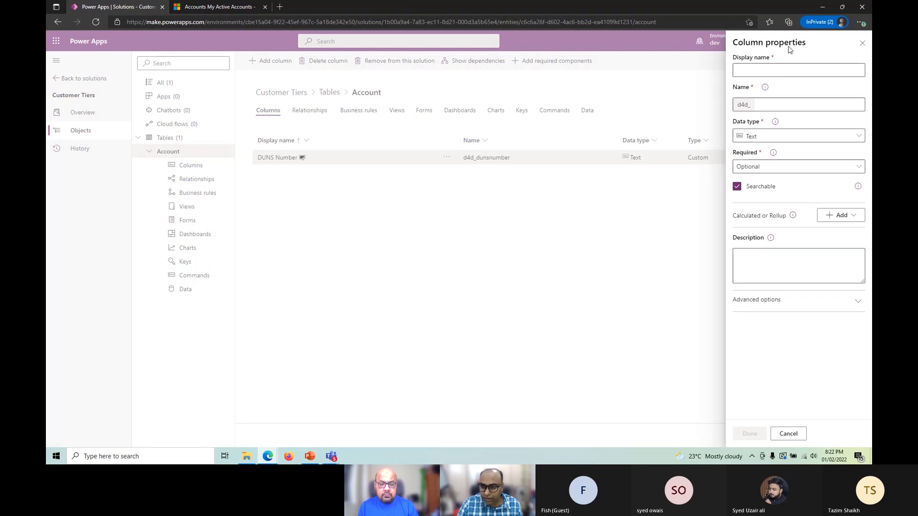
{"action": "left_click", "coordinate": [754, 68]}
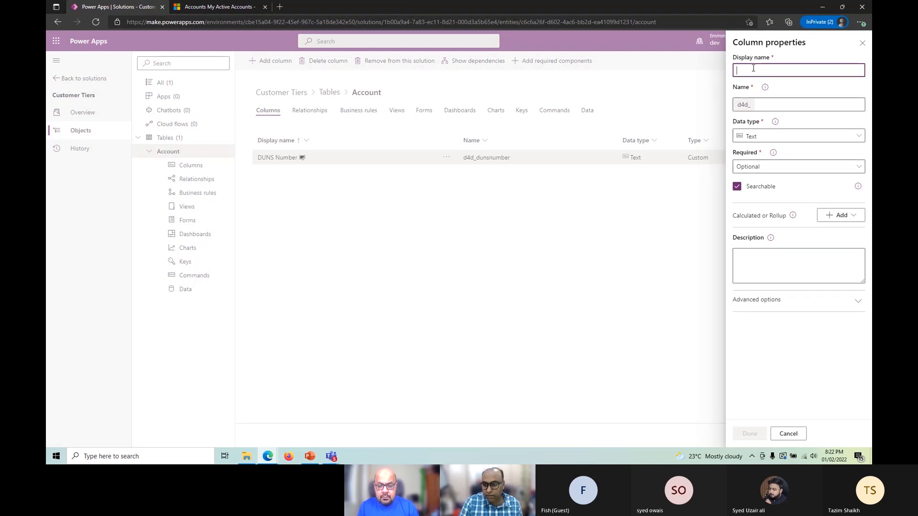
{"action": "type", "text": "Ra"}
{"action": "key", "text": "ctrl+t"}
{"action": "type", "text": "ing"}
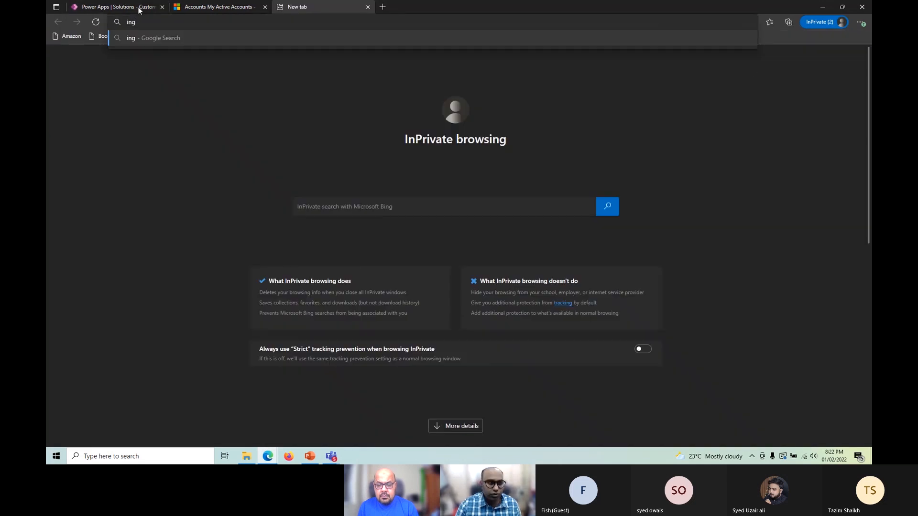
{"action": "key", "text": "ctrl+Tab"}
{"action": "type", "text": "atingh"}
{"action": "key", "text": "BackSpace"}
{"action": "key", "text": "Tab"}
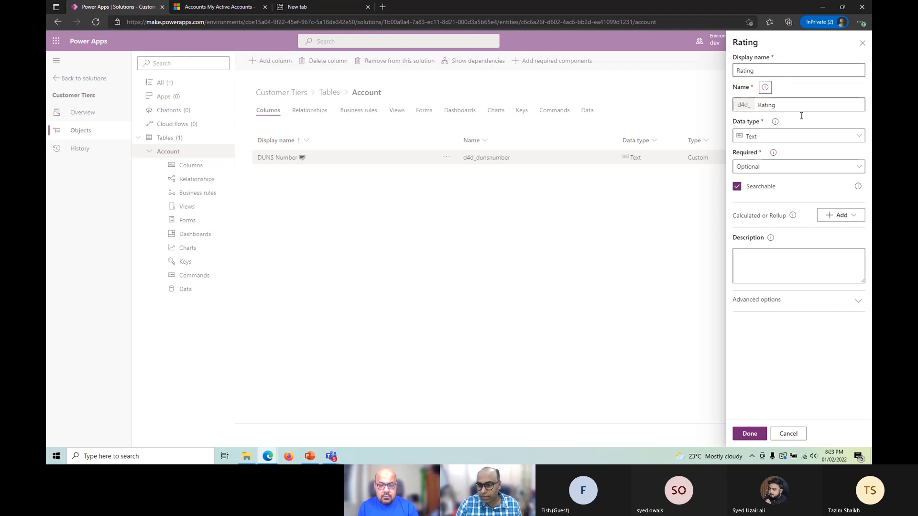
{"action": "left_click", "coordinate": [787, 137]}
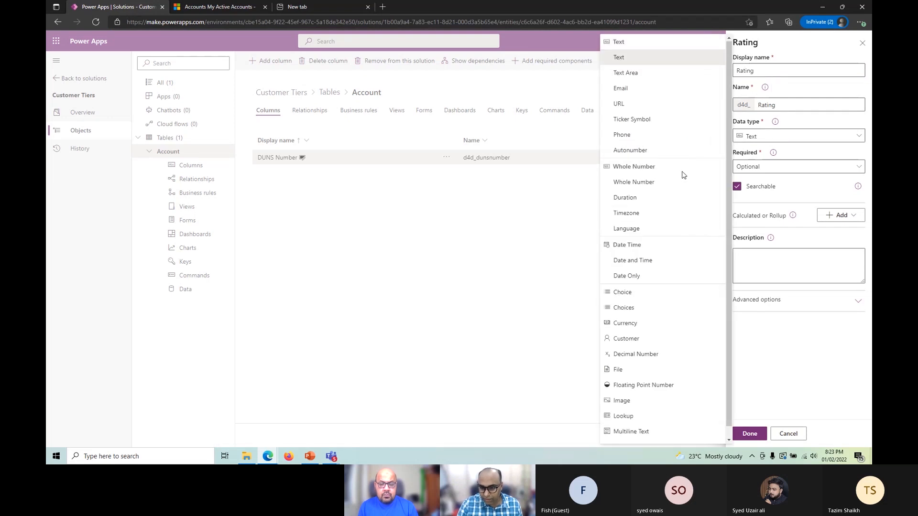
{"action": "left_click", "coordinate": [641, 313]}
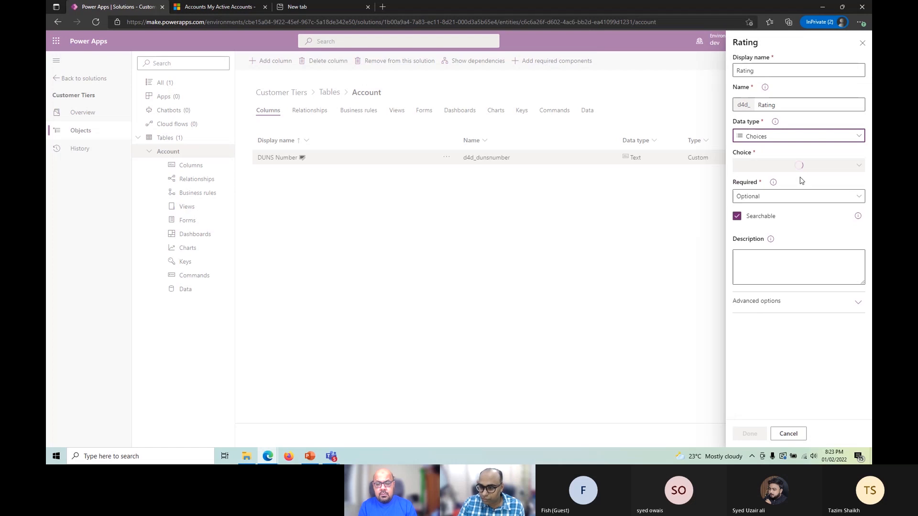
{"action": "left_click", "coordinate": [782, 169]}
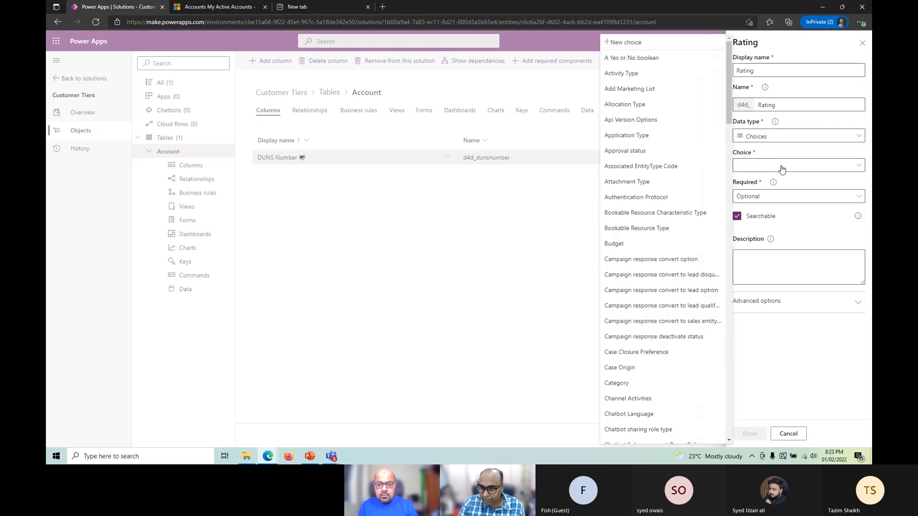
{"action": "left_click", "coordinate": [782, 168]}
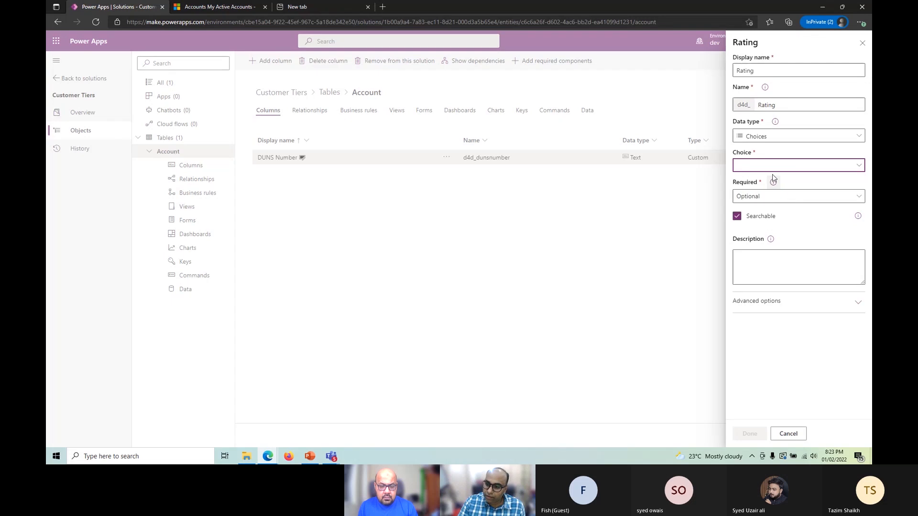
{"action": "left_click", "coordinate": [772, 169]}
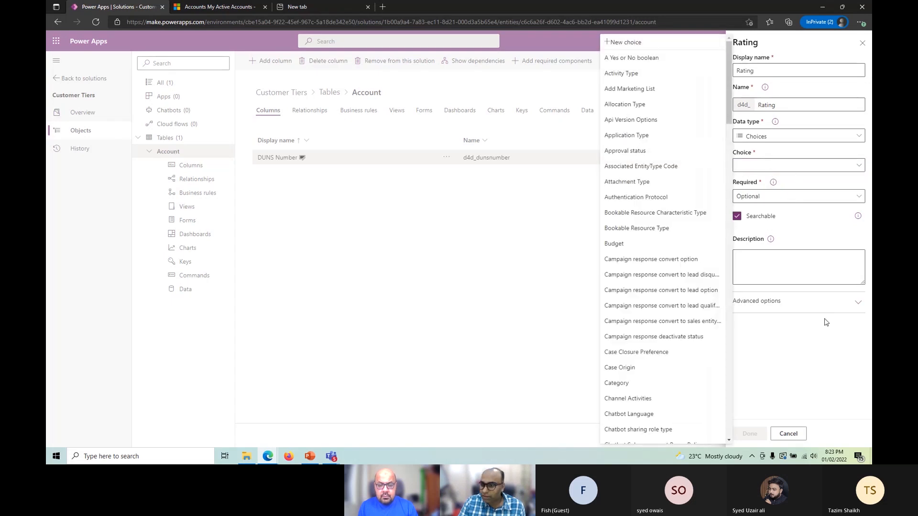
{"action": "left_click", "coordinate": [811, 168]}
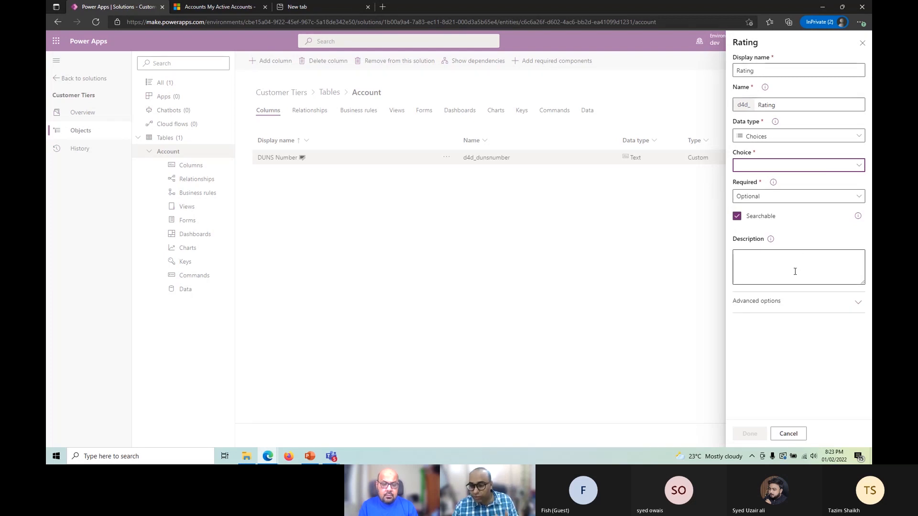
{"action": "left_click", "coordinate": [787, 362]}
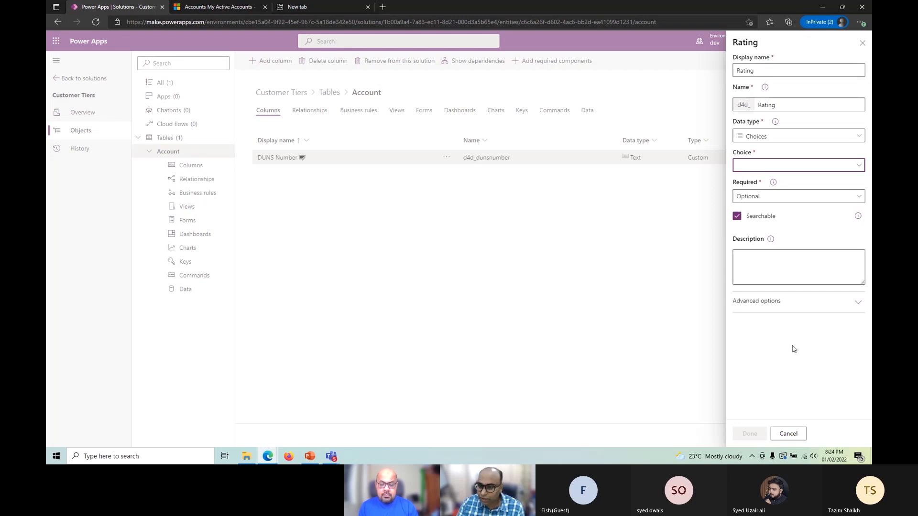
- Start a new choice for the Rating column and enter the items Top Purchaser and Frequent Buyer
{"action": "left_click", "coordinate": [786, 165]}
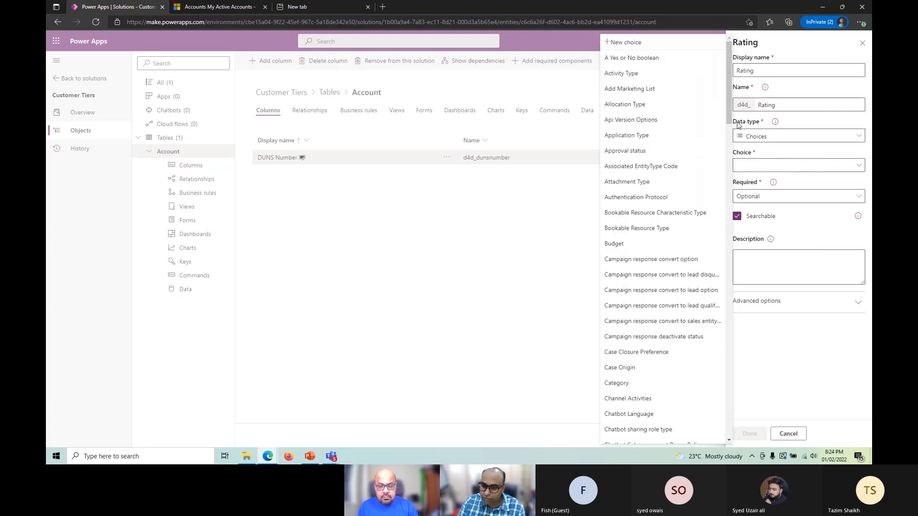
{"action": "left_click_drag", "start_coordinate": [733, 112], "coordinate": [771, 98]}
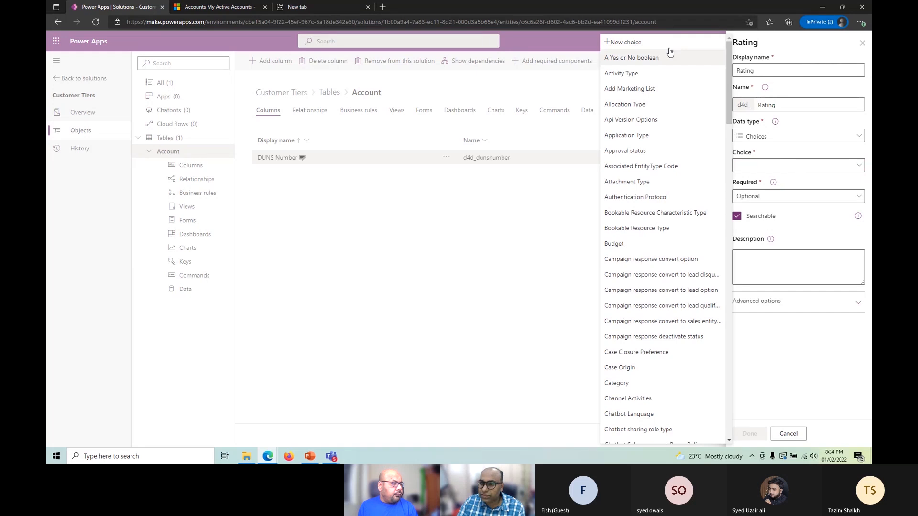
{"action": "left_click", "coordinate": [633, 44]}
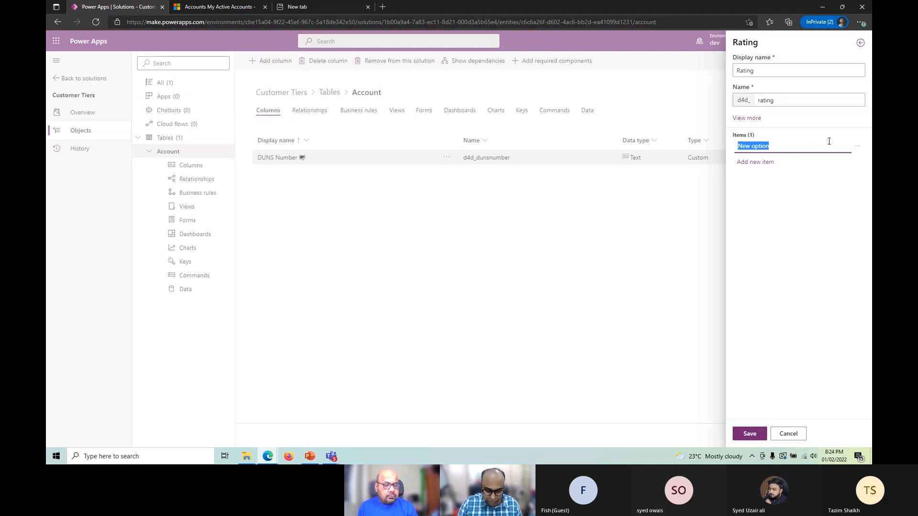
{"action": "type", "text": "Top Purchaser"}
{"action": "left_click", "coordinate": [765, 162]}
{"action": "triple_click", "coordinate": [771, 162]}
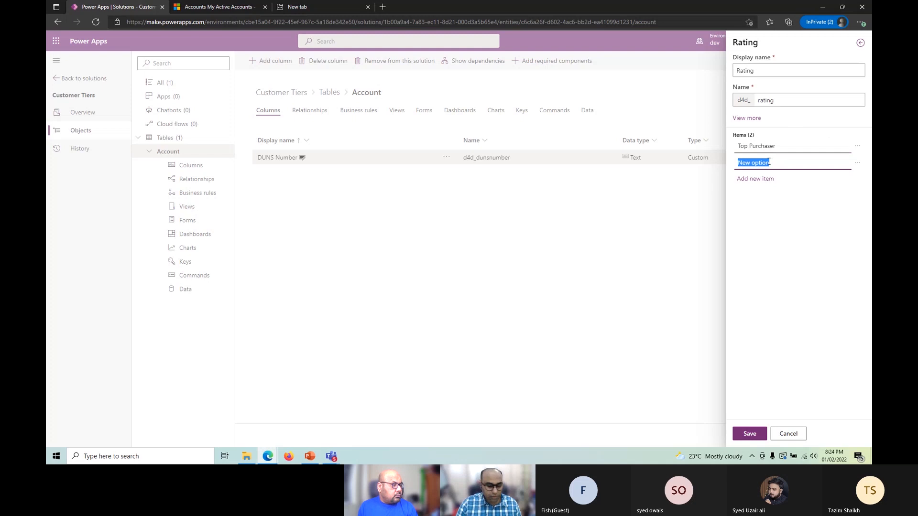
{"action": "type", "text": "Fre"}
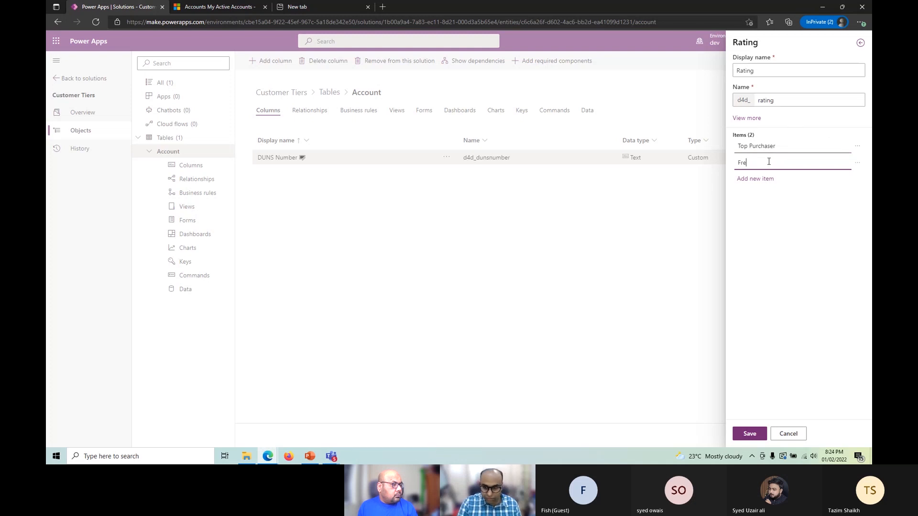
{"action": "type", "text": "quent Buyer"}
- Add Inactive as the third item of the Rating choice and save the choice
{"action": "left_click", "coordinate": [763, 179]}
{"action": "left_click", "coordinate": [773, 179]}
{"action": "key", "text": "ctrl+shift+Left"}
{"action": "key", "text": "ctrl+shift+Left"}
{"action": "type", "text": "Inac"}
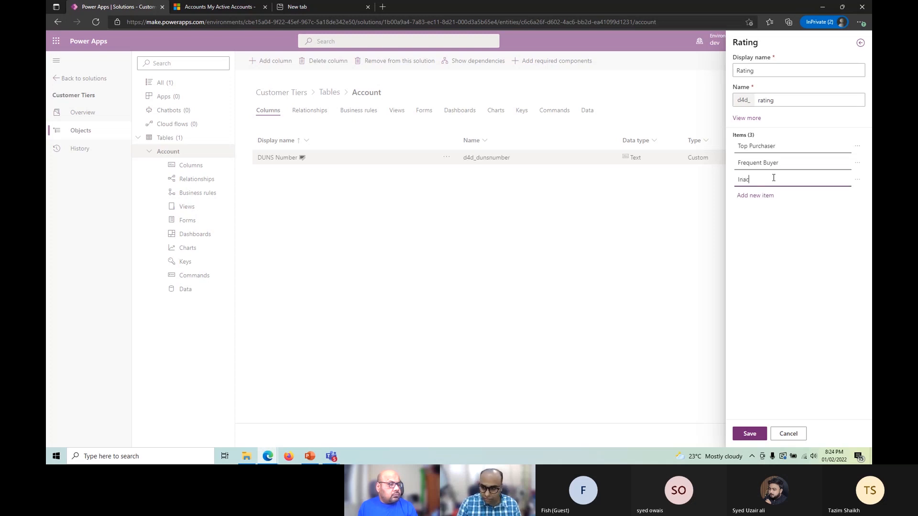
{"action": "type", "text": "tibve"}
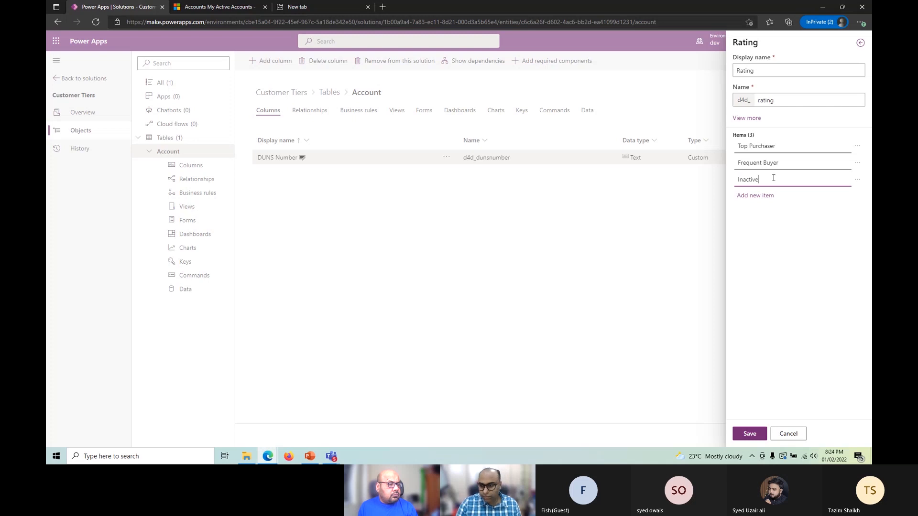
{"action": "left_click", "coordinate": [782, 262]}
{"action": "left_click", "coordinate": [750, 434]}
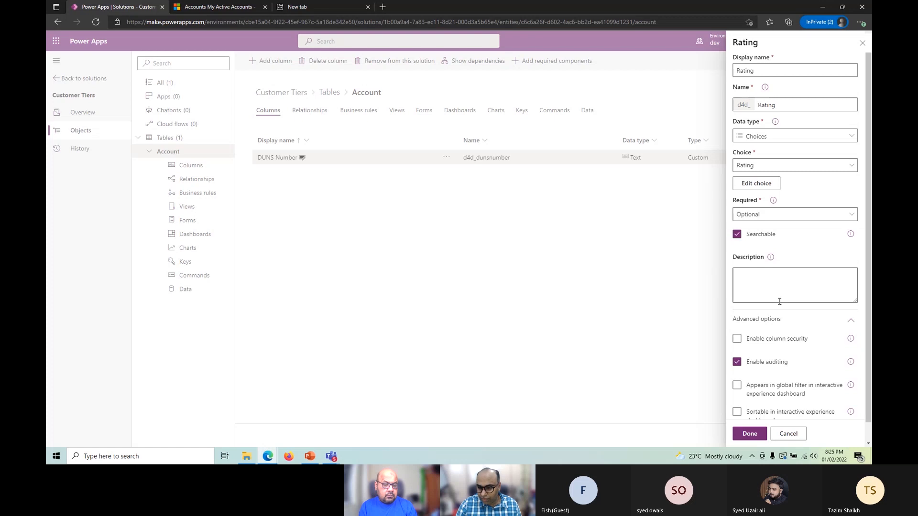
- Review the Rating column's advanced options and finish creating the column
{"action": "scroll", "coordinate": [779, 318], "scroll_direction": "down", "scroll_amount": 1}
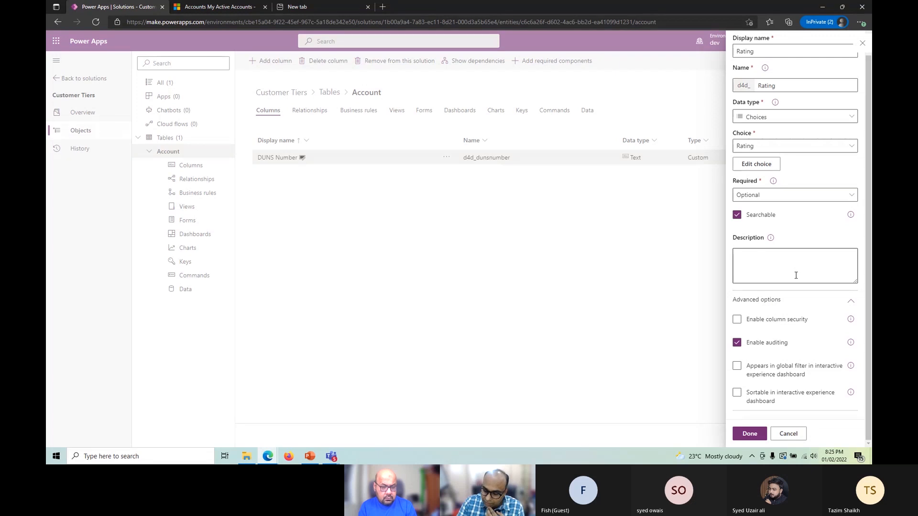
{"action": "scroll", "coordinate": [796, 275], "scroll_direction": "up", "scroll_amount": 1}
{"action": "scroll", "coordinate": [794, 275], "scroll_direction": "down", "scroll_amount": 1}
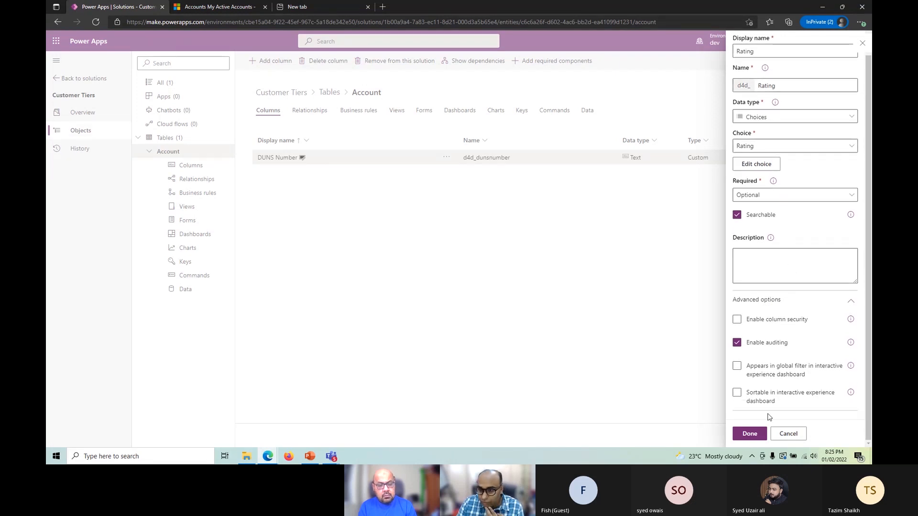
{"action": "left_click", "coordinate": [749, 439]}
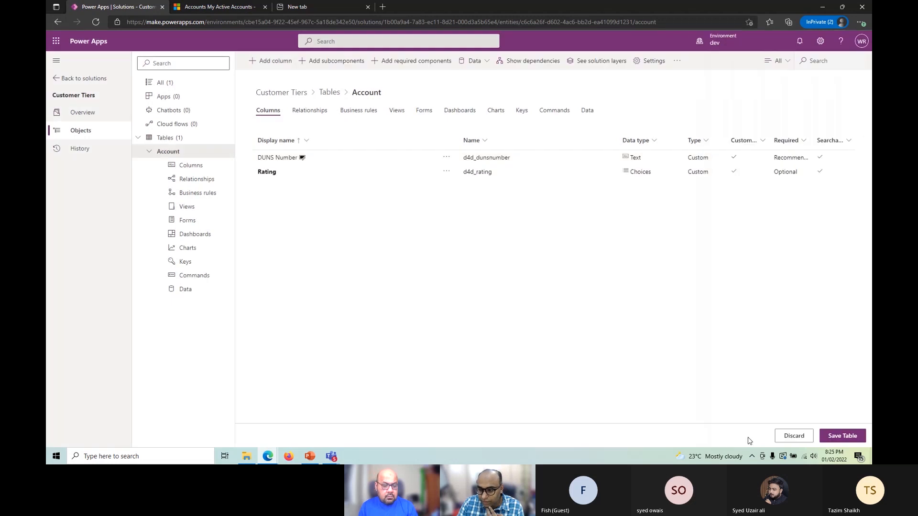
- Try to open the Account main form for editing
{"action": "left_click", "coordinate": [423, 113]}
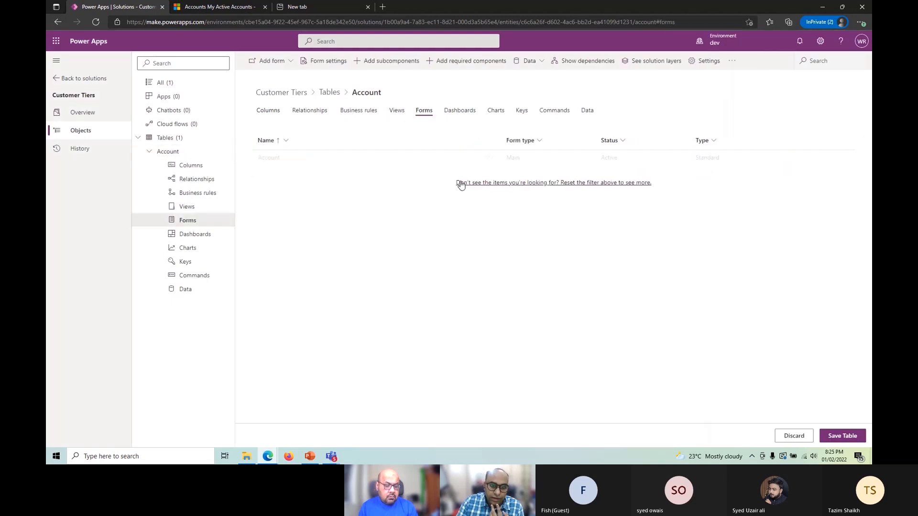
{"action": "left_click", "coordinate": [279, 161]}
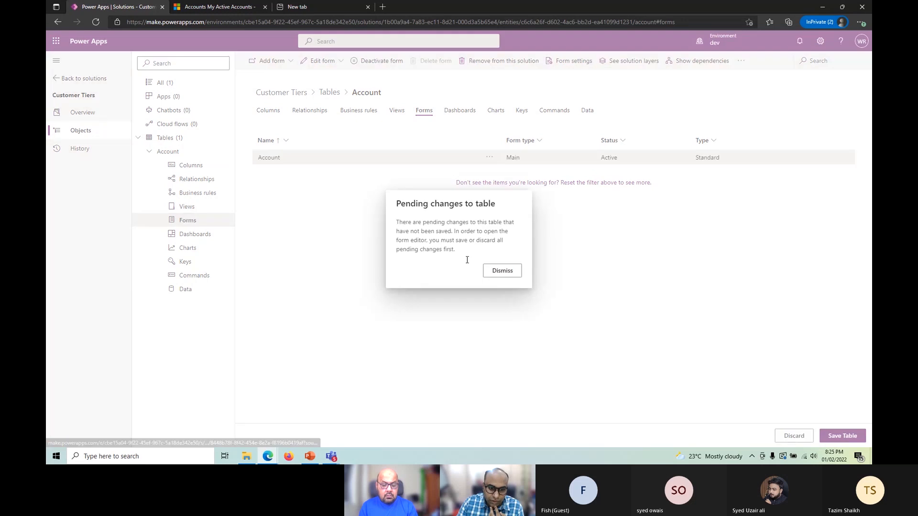
{"action": "left_click", "coordinate": [502, 271]}
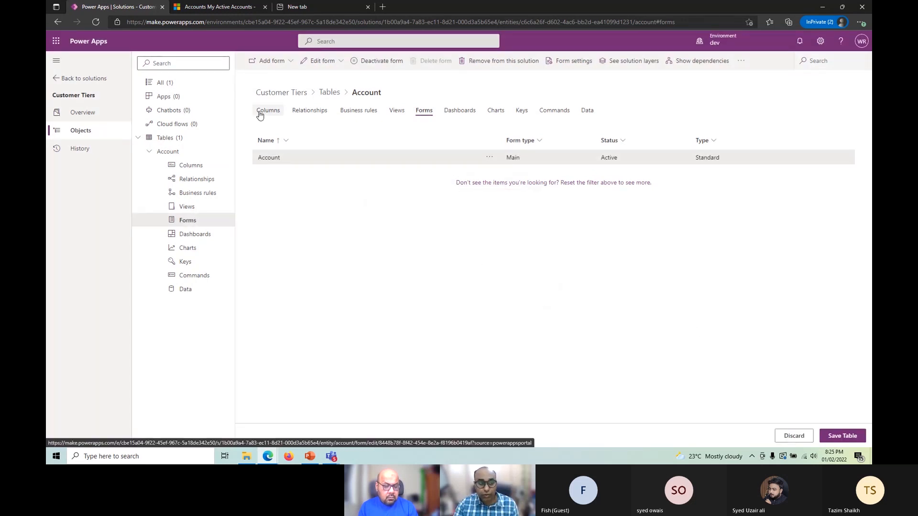
- Return to the Account table's columns and save the table
{"action": "left_click", "coordinate": [268, 112]}
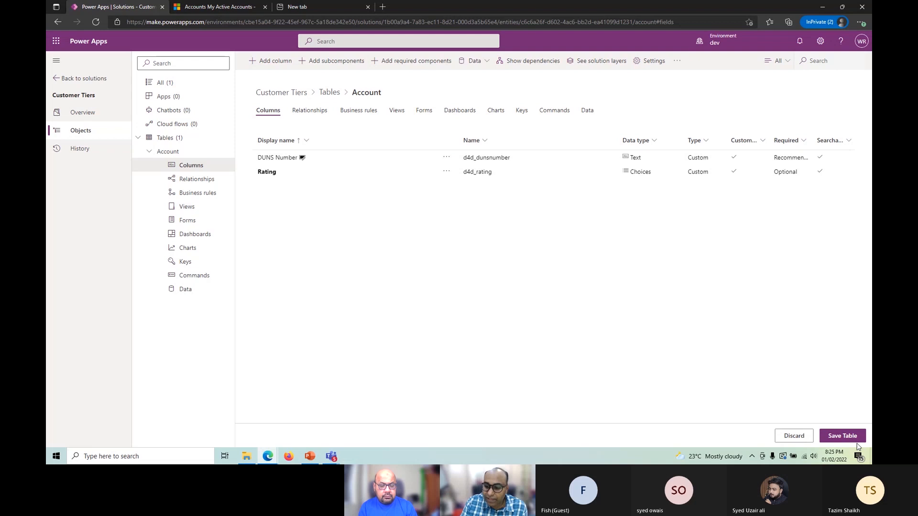
{"action": "left_click", "coordinate": [844, 437]}
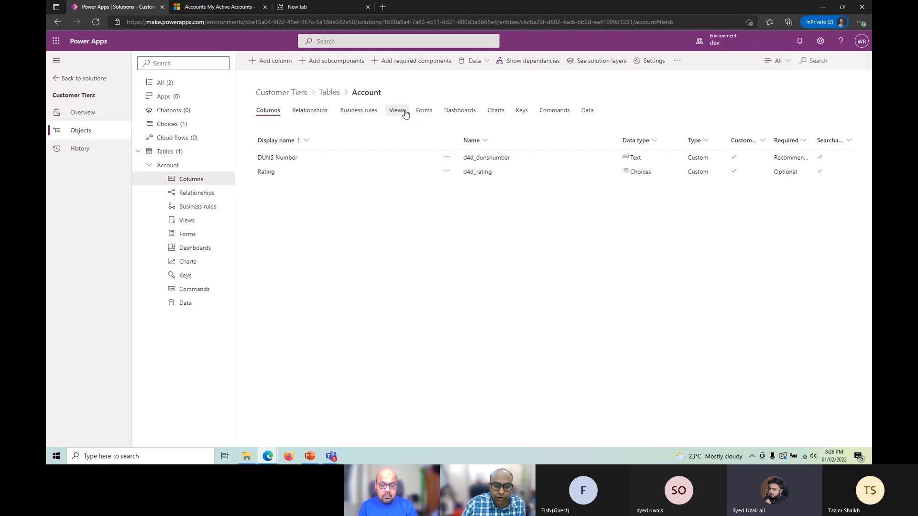
- Open the Account main form in the form editor and select the Formation Date field
{"action": "left_click", "coordinate": [397, 112]}
{"action": "left_click", "coordinate": [418, 120]}
{"action": "left_click", "coordinate": [281, 159]}
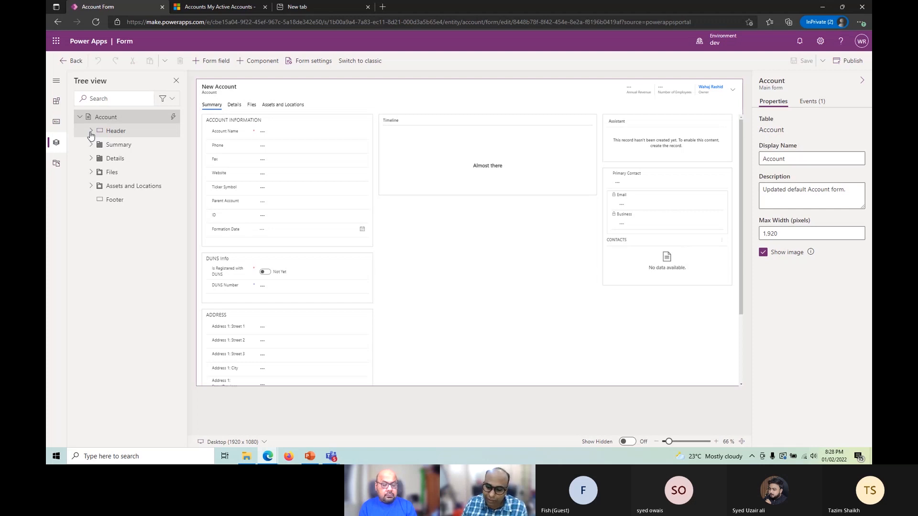
{"action": "left_click", "coordinate": [227, 233]}
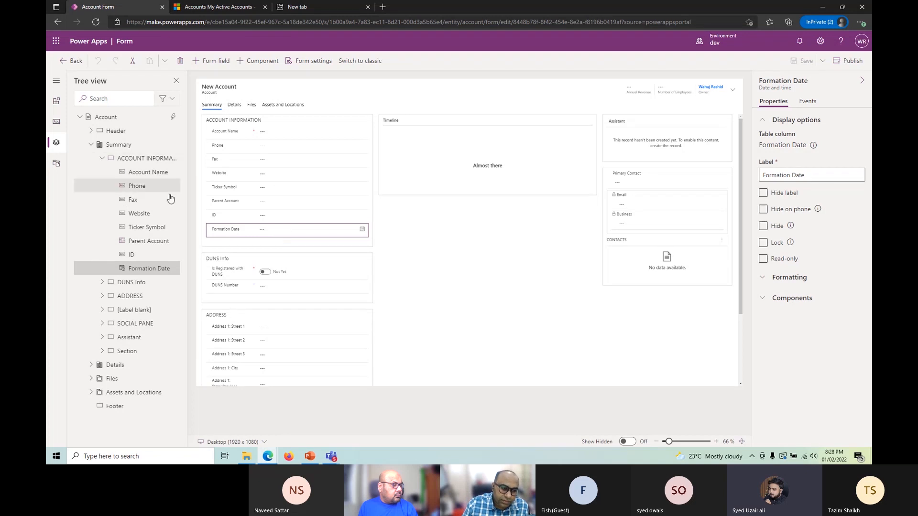
- Filter the unused table columns to Custom and place Rating below Formation Date in the ACCOUNT INFORMATION section
{"action": "left_click", "coordinate": [56, 123]}
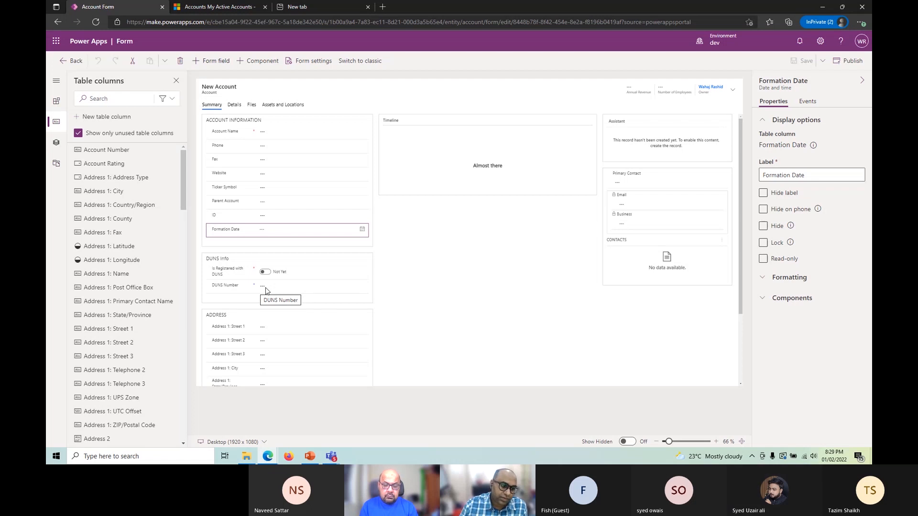
{"action": "mouse_move", "coordinate": [148, 231]}
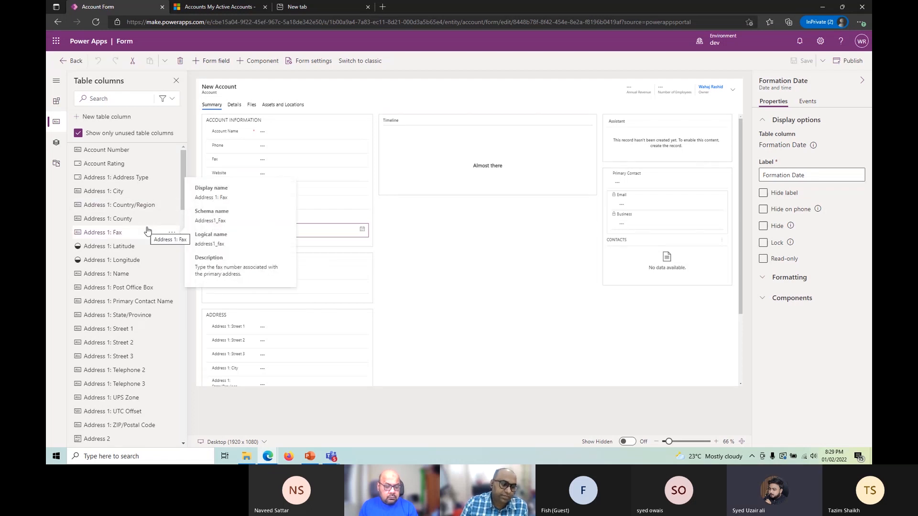
{"action": "left_click", "coordinate": [167, 99]}
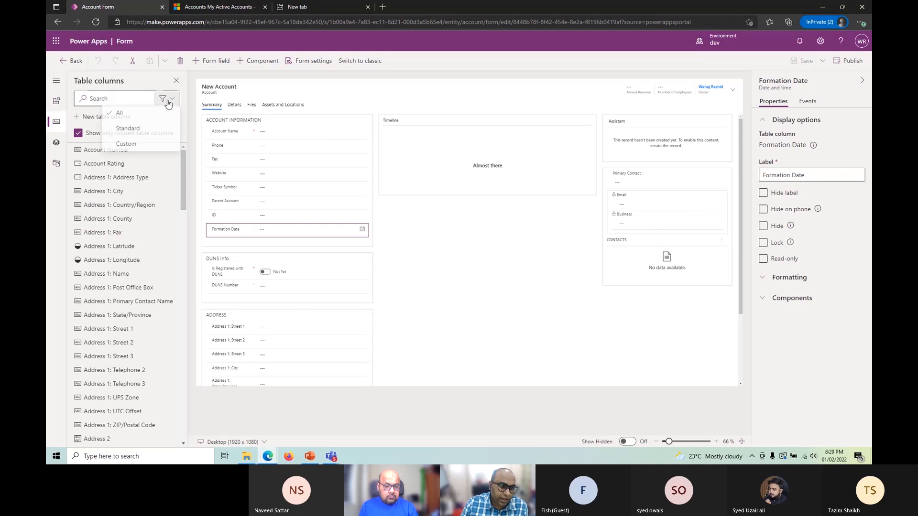
{"action": "left_click", "coordinate": [126, 144]}
{"action": "mouse_move", "coordinate": [94, 177]}
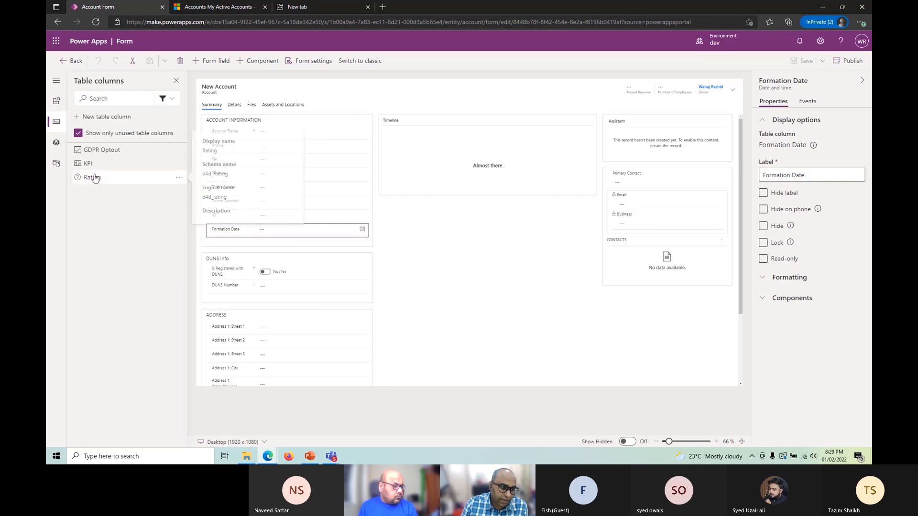
{"action": "left_click_drag", "start_coordinate": [91, 177], "coordinate": [246, 243]}
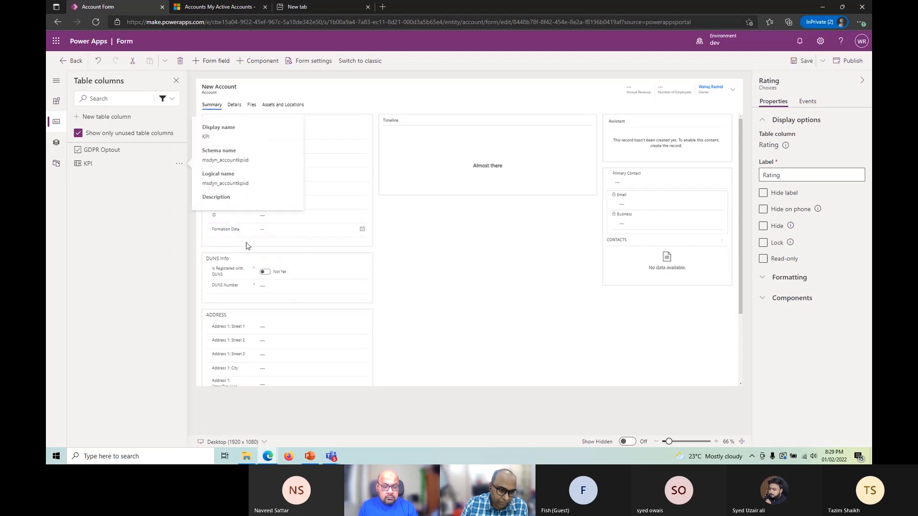
{"action": "left_click", "coordinate": [246, 246]}
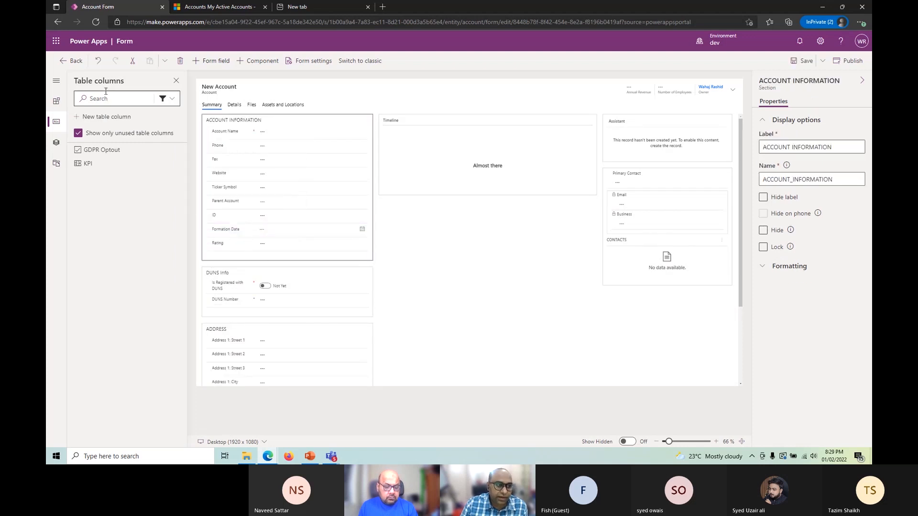
- Save the Account form, return to the Account table in the Customer Tiers solution and expand its component list
{"action": "left_click", "coordinate": [802, 61]}
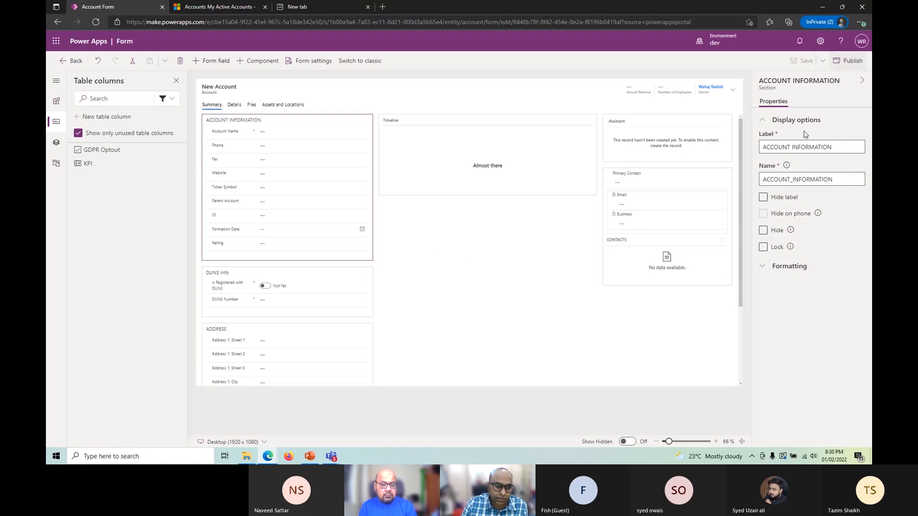
{"action": "left_click", "coordinate": [69, 67]}
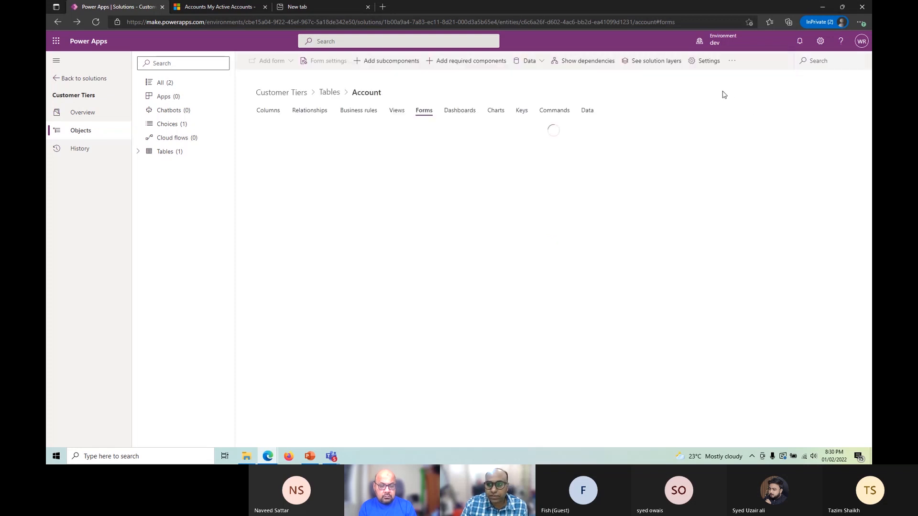
{"action": "left_click", "coordinate": [330, 91]}
{"action": "left_click", "coordinate": [261, 139]}
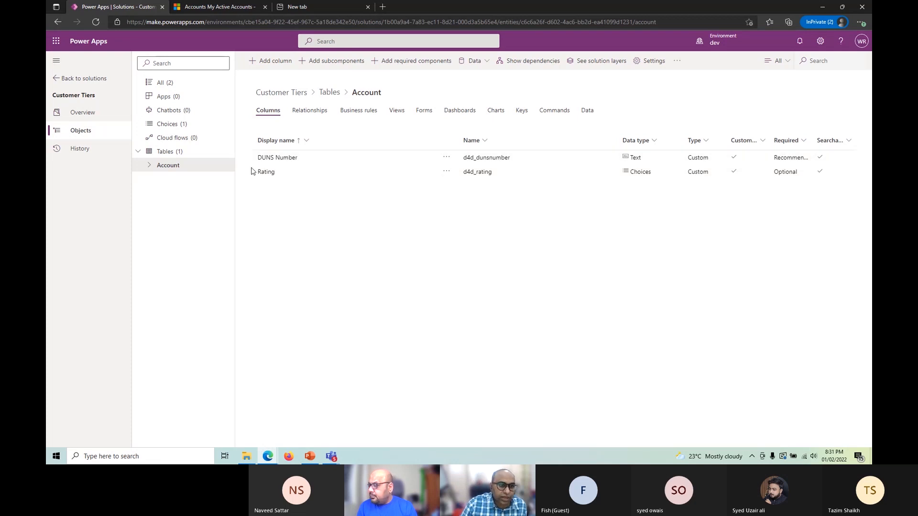
{"action": "left_click", "coordinate": [149, 165]}
{"action": "left_click", "coordinate": [149, 166]}
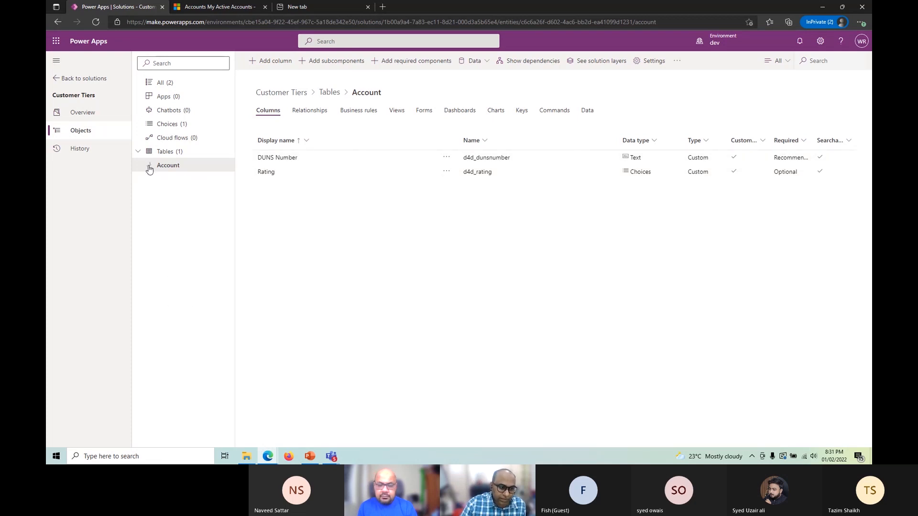
{"action": "left_click", "coordinate": [149, 166]}
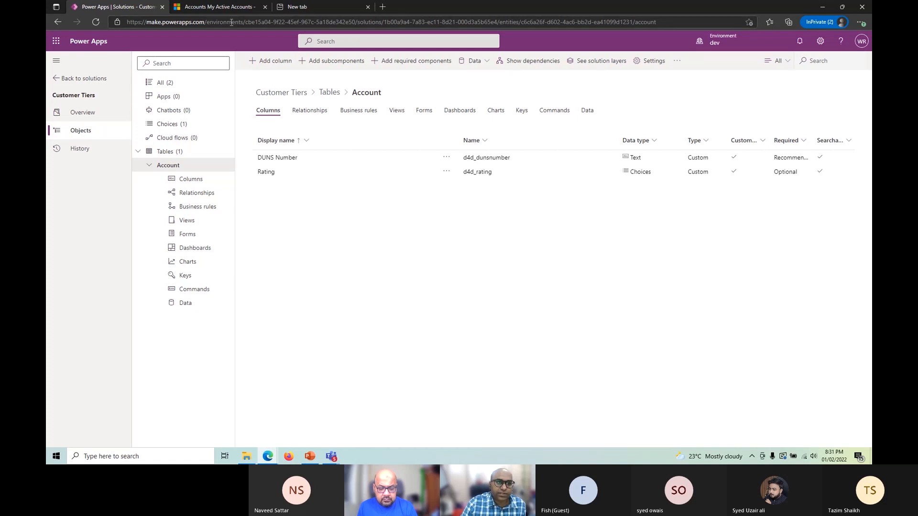
- Switch to Sales Hub and open the Dynamics 365 Advanced Settings, closing the spare browser tab and the deprecation notice
{"action": "left_click", "coordinate": [206, 6]}
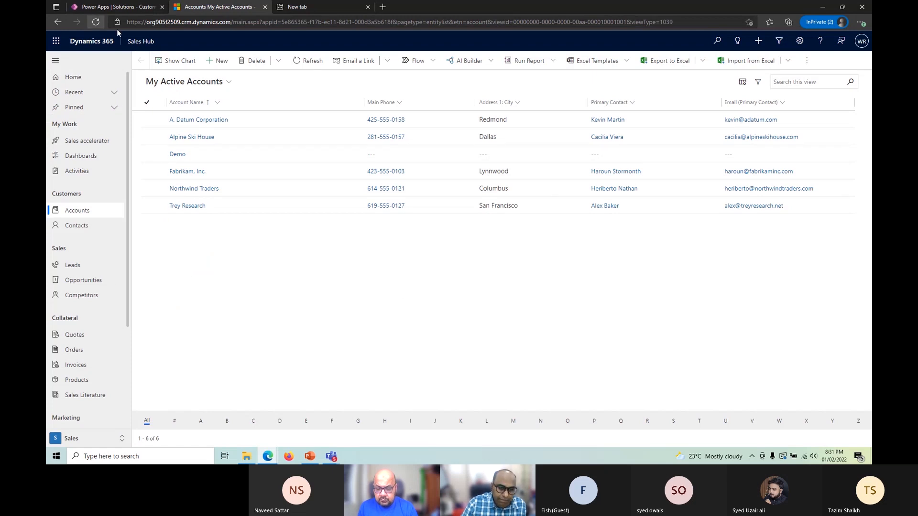
{"action": "left_click", "coordinate": [798, 41]}
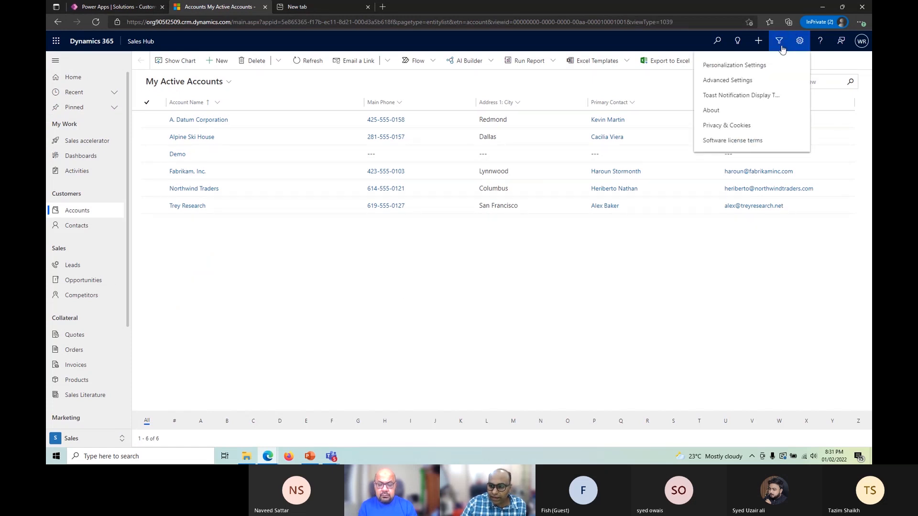
{"action": "left_click", "coordinate": [734, 79]}
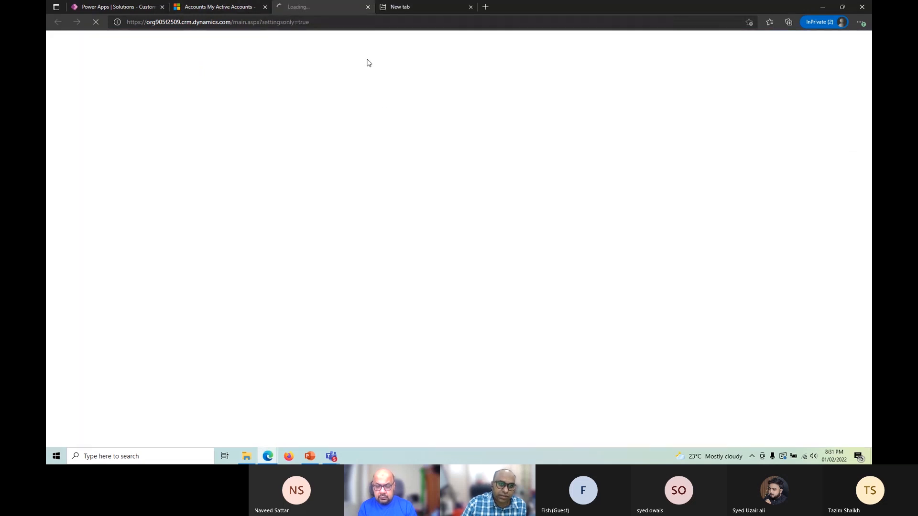
{"action": "middle_click", "coordinate": [409, 7]}
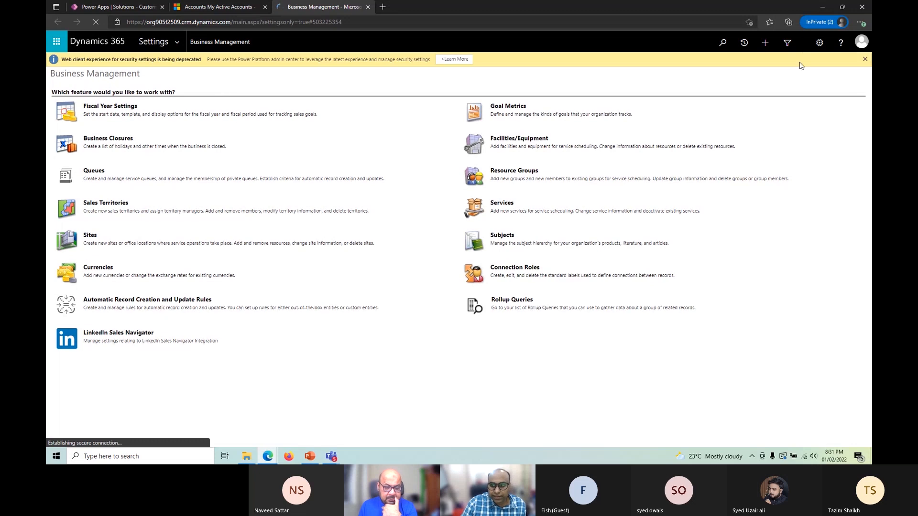
{"action": "left_click", "coordinate": [865, 58]}
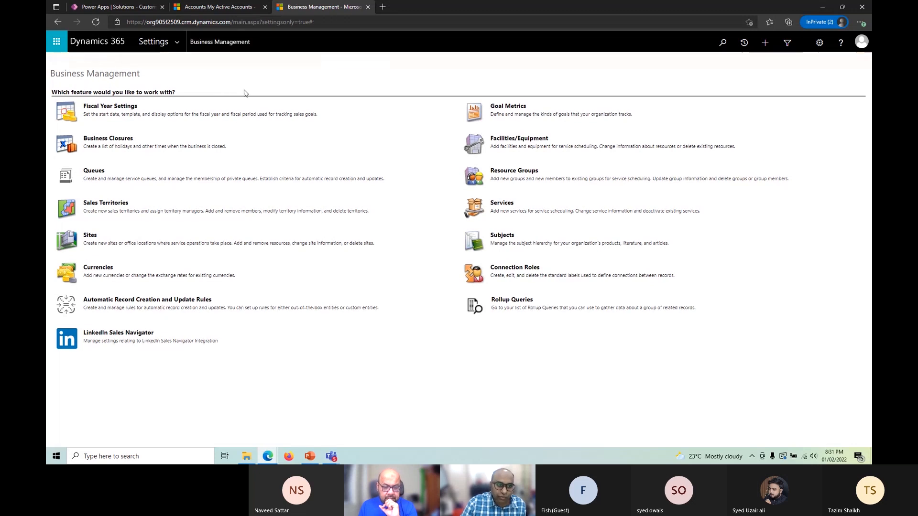
- Open the list of all solutions in the Dynamics 365 classic settings
{"action": "left_click", "coordinate": [198, 7]}
{"action": "left_click", "coordinate": [117, 8]}
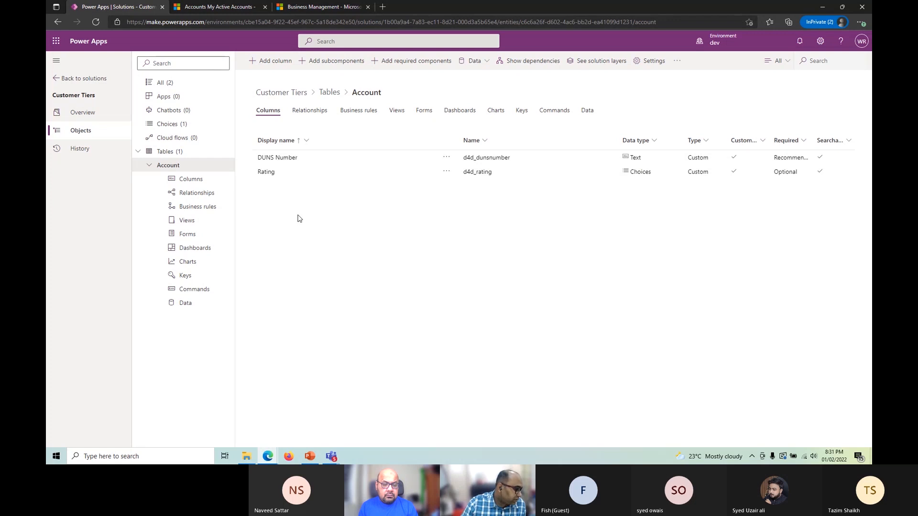
{"action": "left_click", "coordinate": [331, 7]}
{"action": "left_click", "coordinate": [177, 44]}
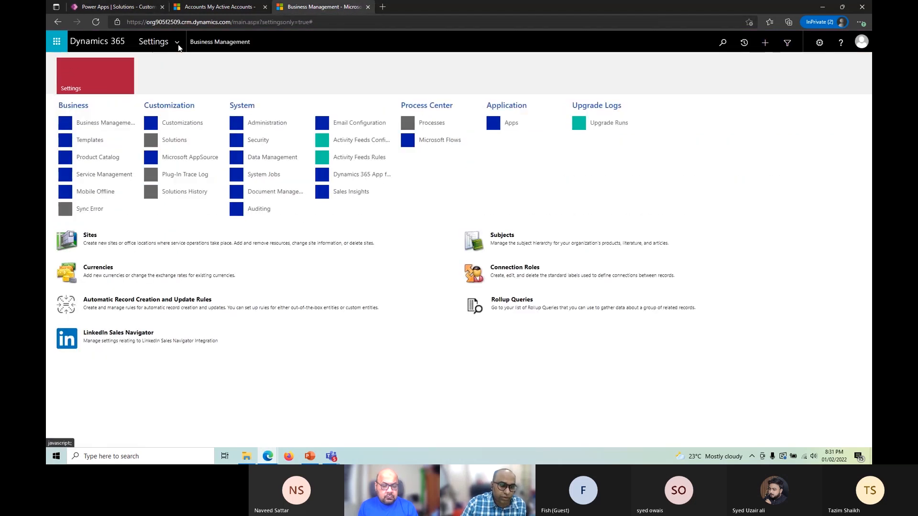
{"action": "left_click", "coordinate": [183, 149]}
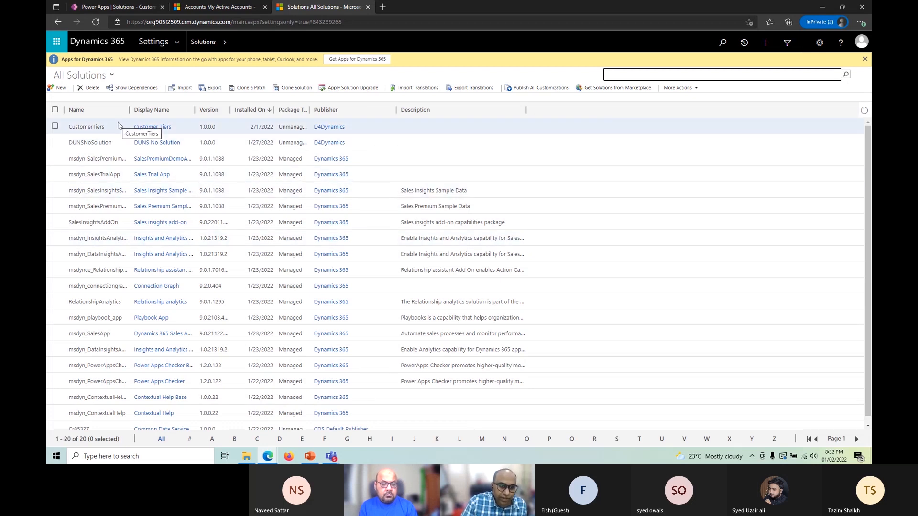
- Open the CustomerTiers solution in a maximized classic solution window and expand its Account entity
{"action": "left_click", "coordinate": [106, 6]}
{"action": "left_click", "coordinate": [307, 7]}
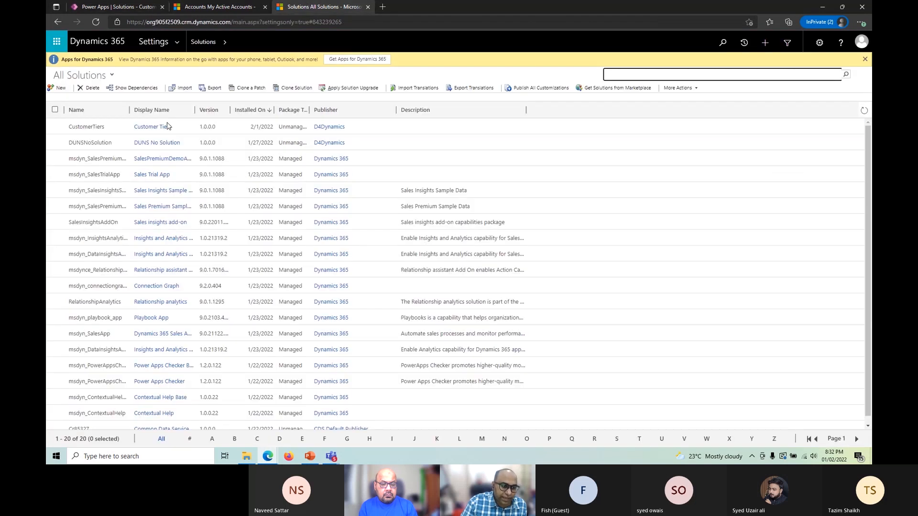
{"action": "double_click", "coordinate": [94, 131]}
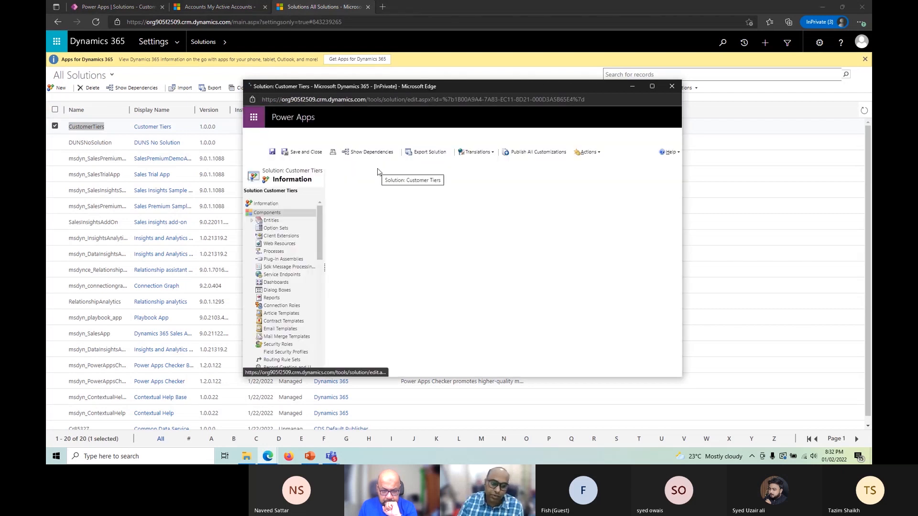
{"action": "double_click", "coordinate": [449, 88]}
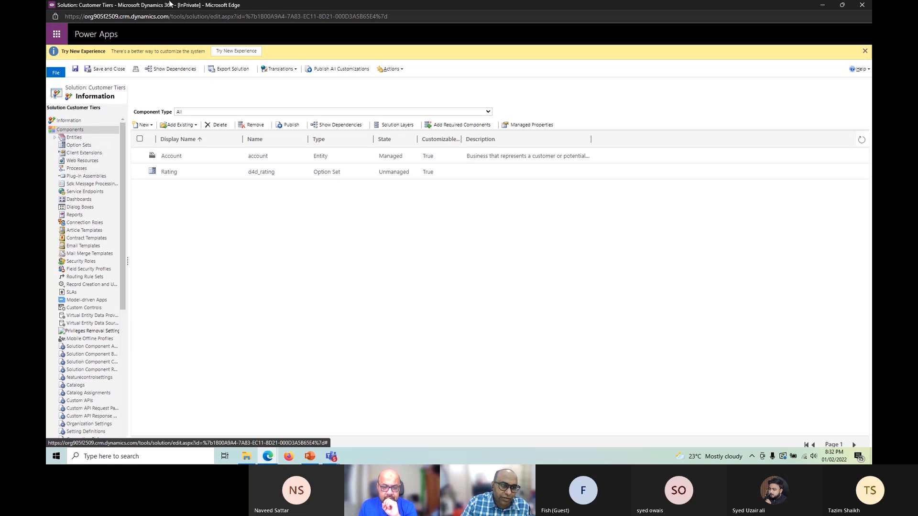
{"action": "left_click", "coordinate": [55, 138]}
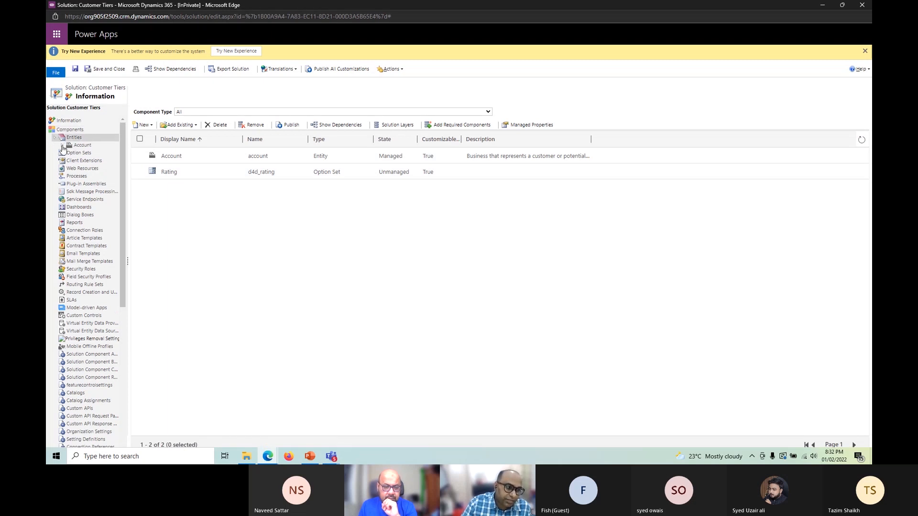
{"action": "left_click", "coordinate": [63, 145]}
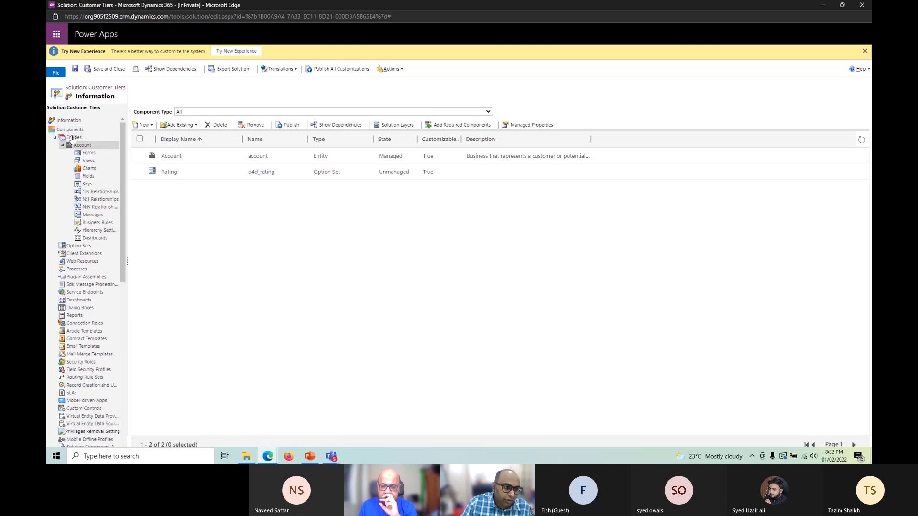
- Examine which component types can be added as existing or created new in the solution
{"action": "left_click", "coordinate": [71, 131]}
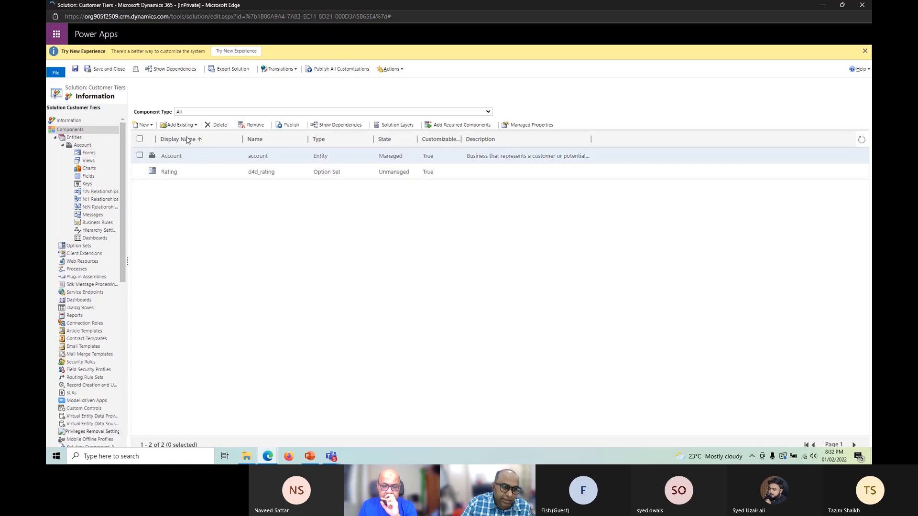
{"action": "left_click", "coordinate": [176, 125]}
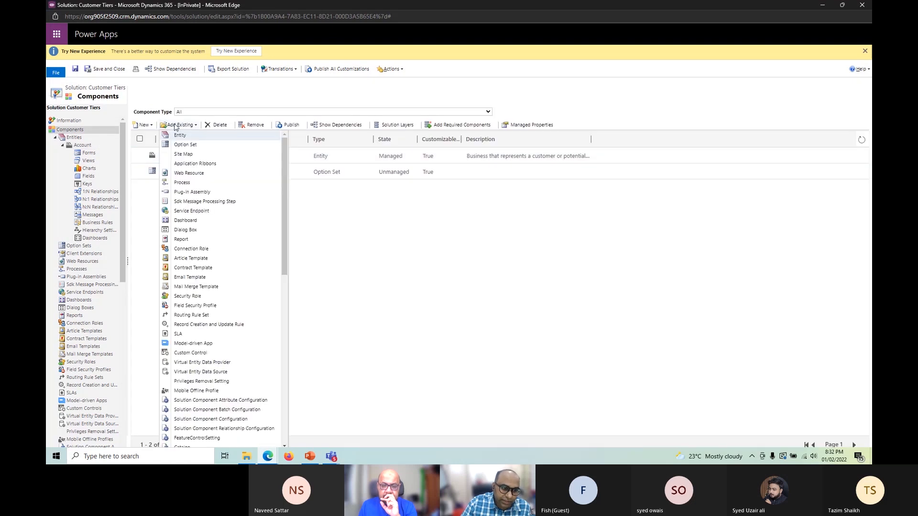
{"action": "left_click", "coordinate": [357, 261]}
{"action": "left_click", "coordinate": [143, 125]}
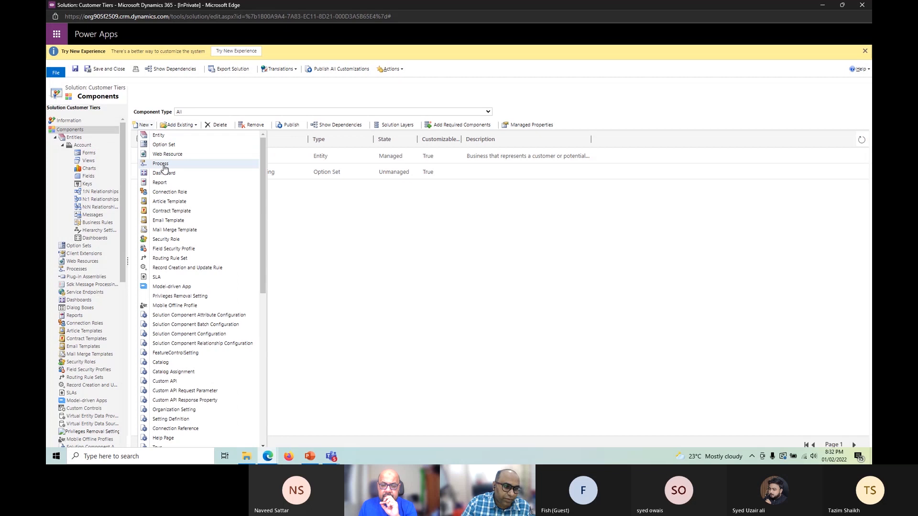
{"action": "left_click", "coordinate": [390, 246]}
- Open the list of fields belonging to the Account entity
{"action": "left_click", "coordinate": [83, 145]}
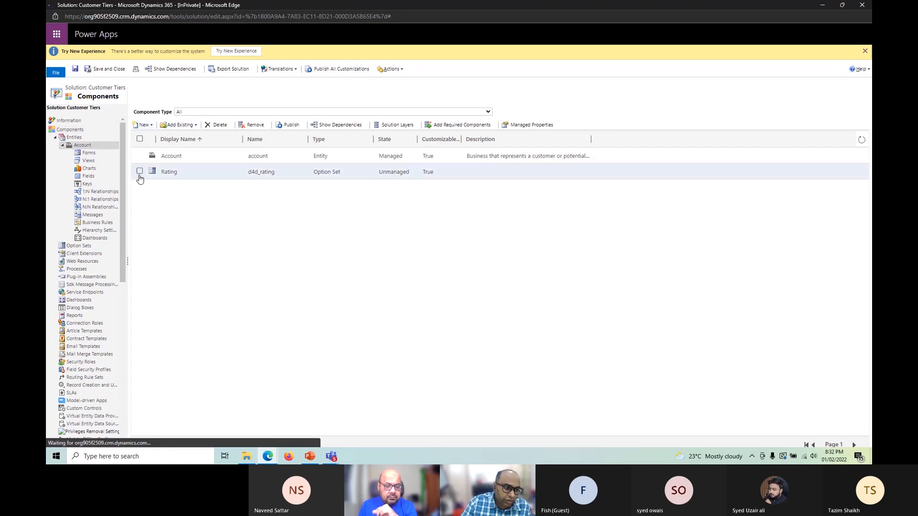
{"action": "left_click", "coordinate": [88, 177]}
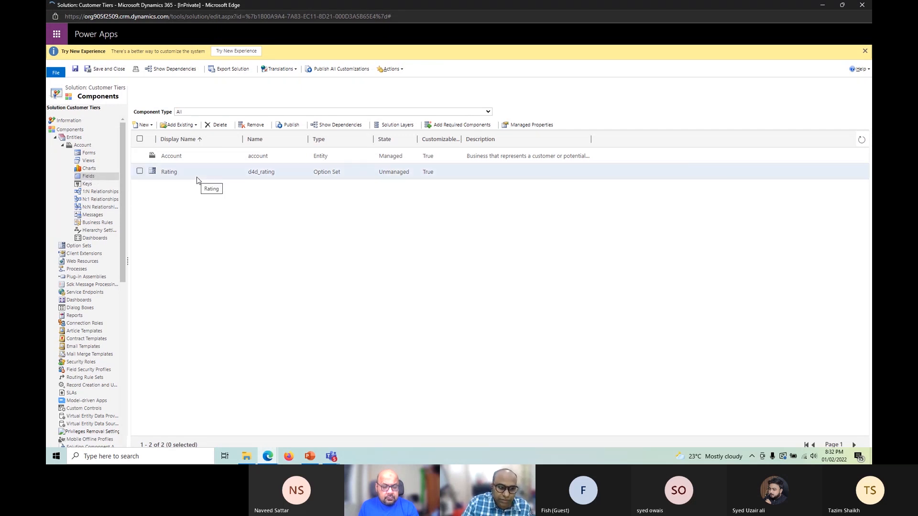
{"action": "left_click", "coordinate": [89, 177]}
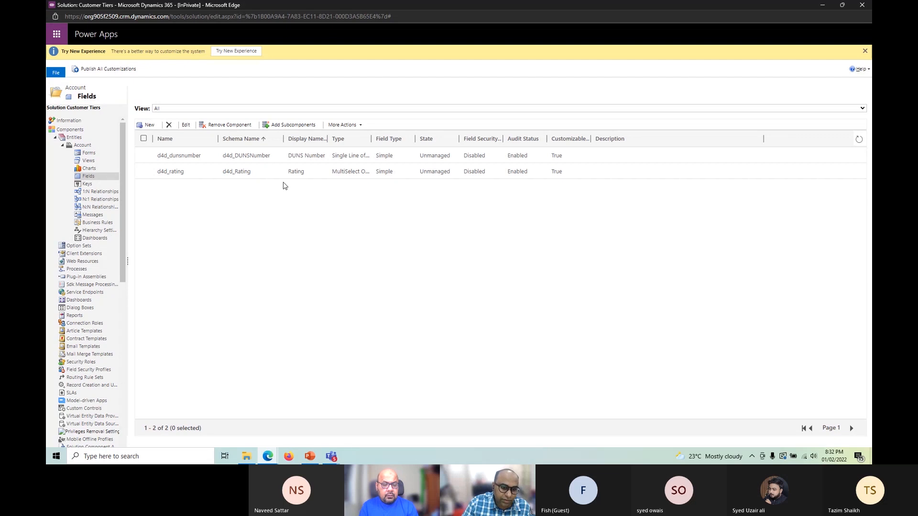
- Create a new Account field with the display name Tier and set its requirement to Business Required
{"action": "left_click", "coordinate": [149, 125]}
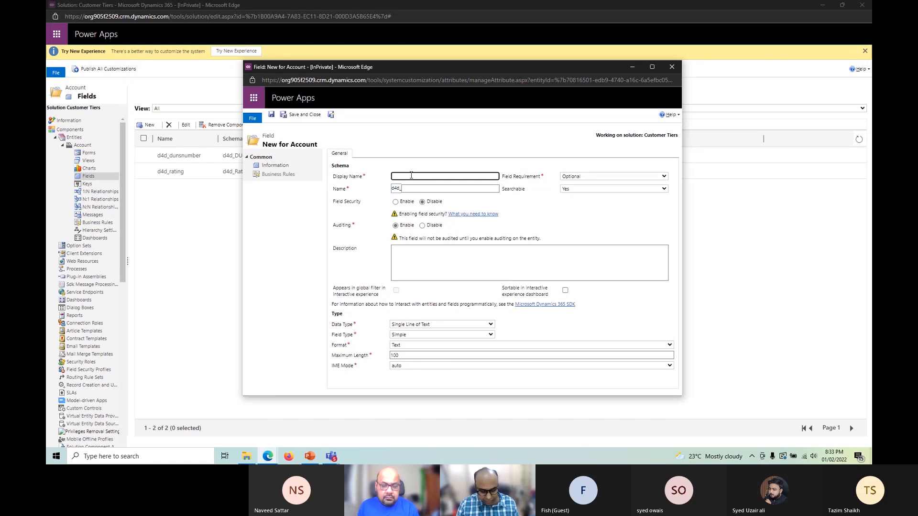
{"action": "type", "text": "r"}
{"action": "key", "text": "Tab"}
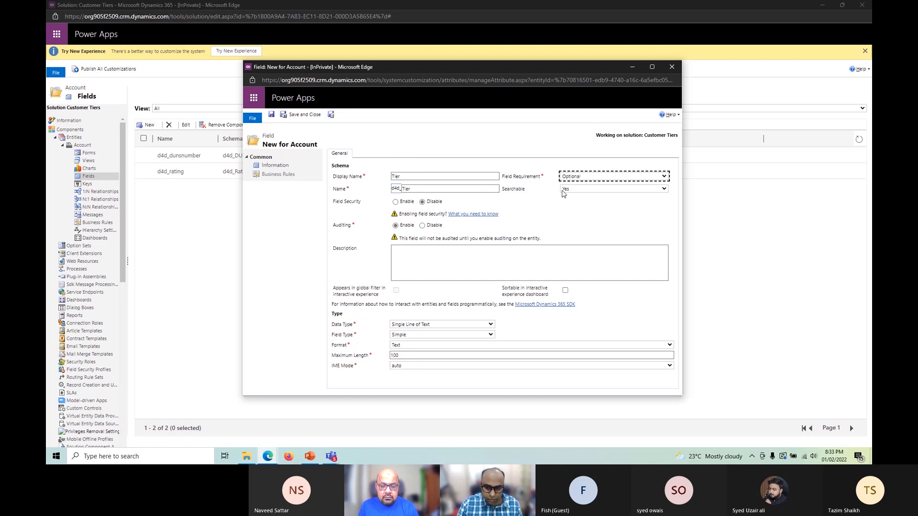
{"action": "left_click", "coordinate": [583, 177]}
{"action": "left_click", "coordinate": [584, 200]}
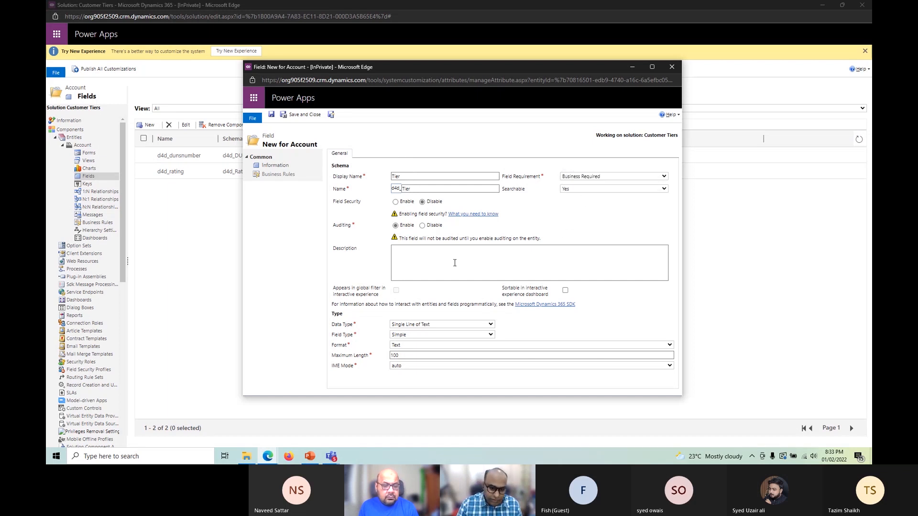
- Set the Tier field's data type to Option Set
{"action": "left_click", "coordinate": [434, 268]}
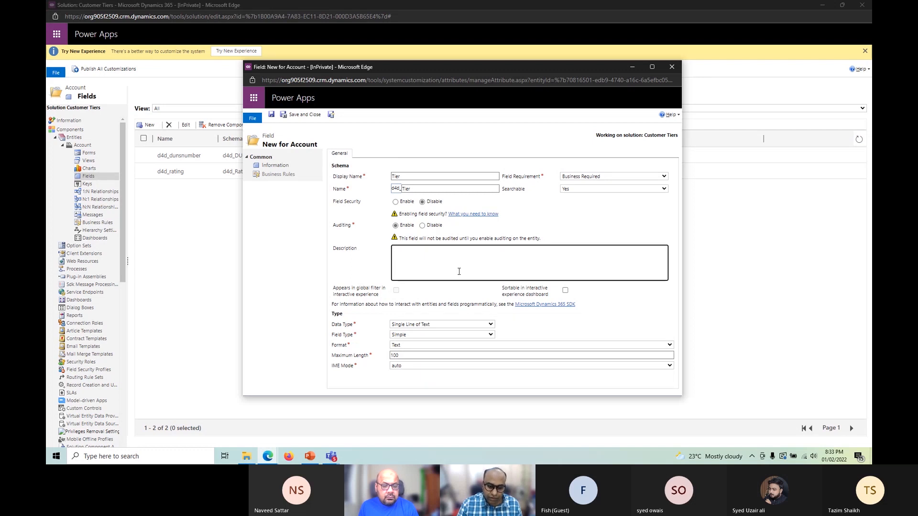
{"action": "left_click", "coordinate": [432, 326]}
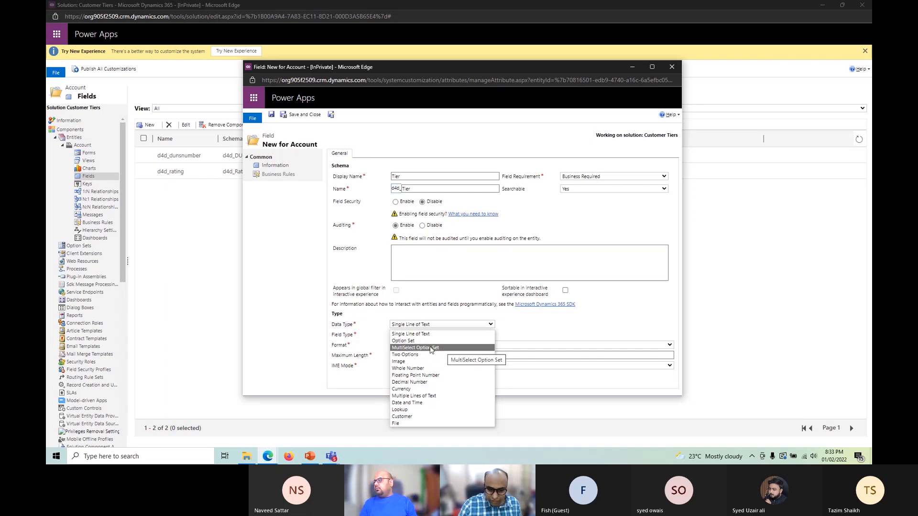
{"action": "left_click", "coordinate": [407, 341]}
{"action": "scroll", "coordinate": [410, 338], "scroll_direction": "down", "scroll_amount": 2}
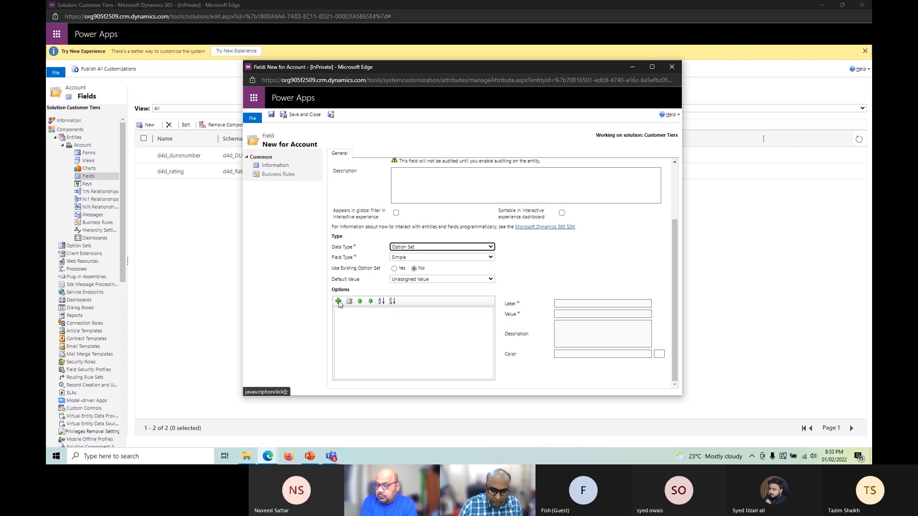
- Add three options labelled Silver, Gold and Platinum to the Tier field
{"action": "left_click", "coordinate": [338, 302]}
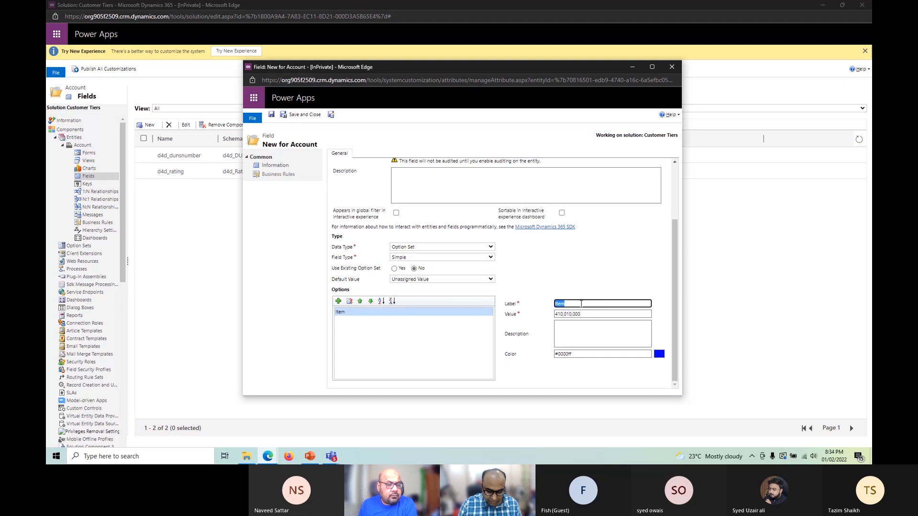
{"action": "type", "text": "Silver"}
{"action": "left_click", "coordinate": [338, 301]}
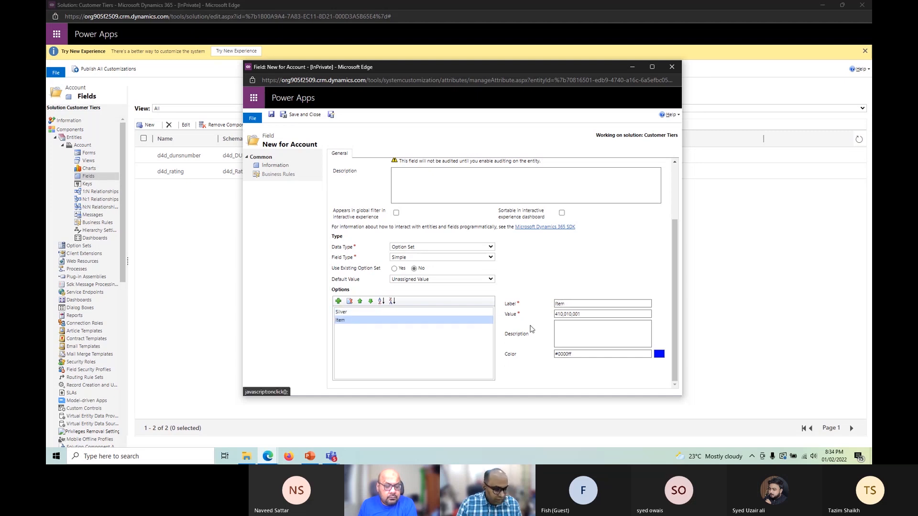
{"action": "left_click", "coordinate": [584, 303]}
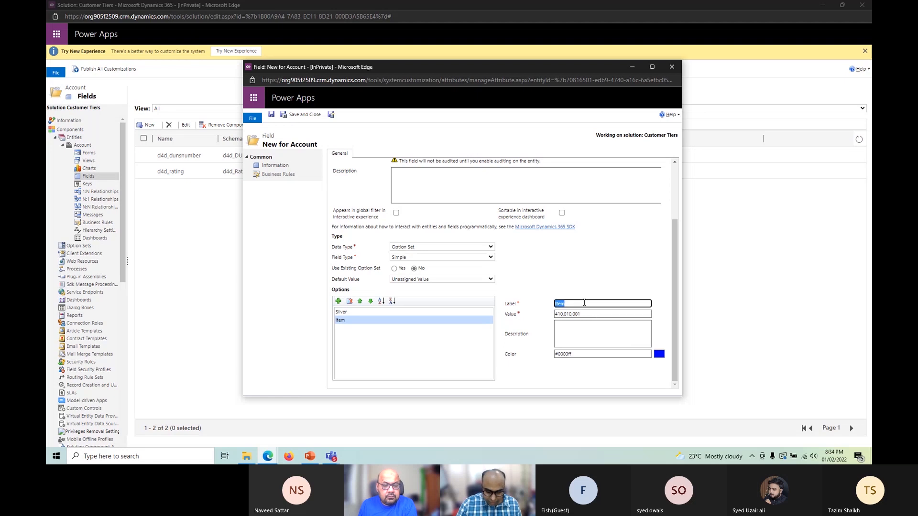
{"action": "type", "text": "Gold"}
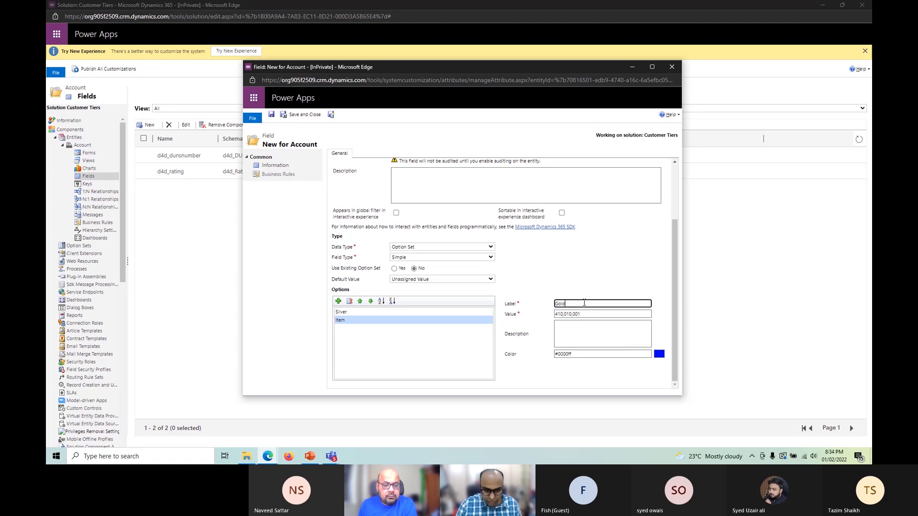
{"action": "left_click", "coordinate": [339, 301]}
{"action": "left_click", "coordinate": [576, 304]}
{"action": "type", "text": "Platinum"}
{"action": "key", "text": "Tab"}
{"action": "key", "text": "Tab"}
{"action": "key", "text": "shift+Tab"}
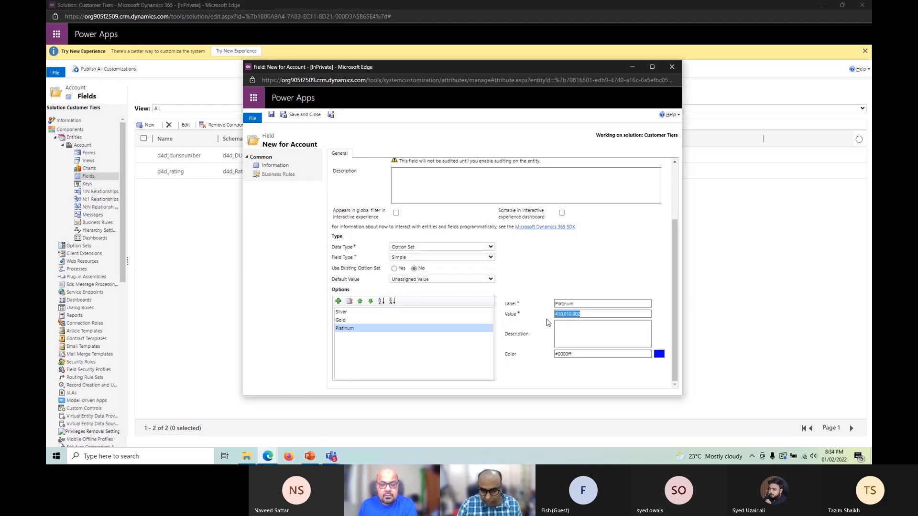
- Set the Silver option's value to 1 and accept a value outside the solution's prefix range
{"action": "left_click", "coordinate": [565, 315]}
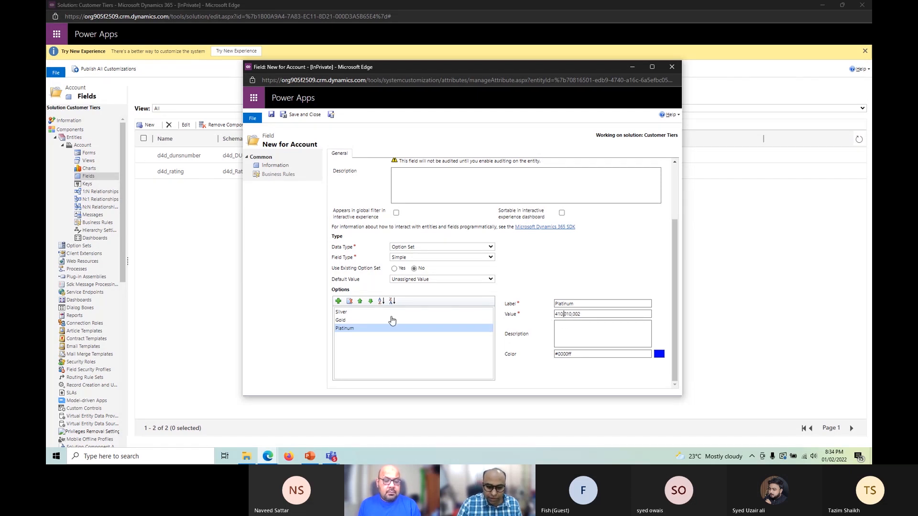
{"action": "left_click", "coordinate": [353, 313]}
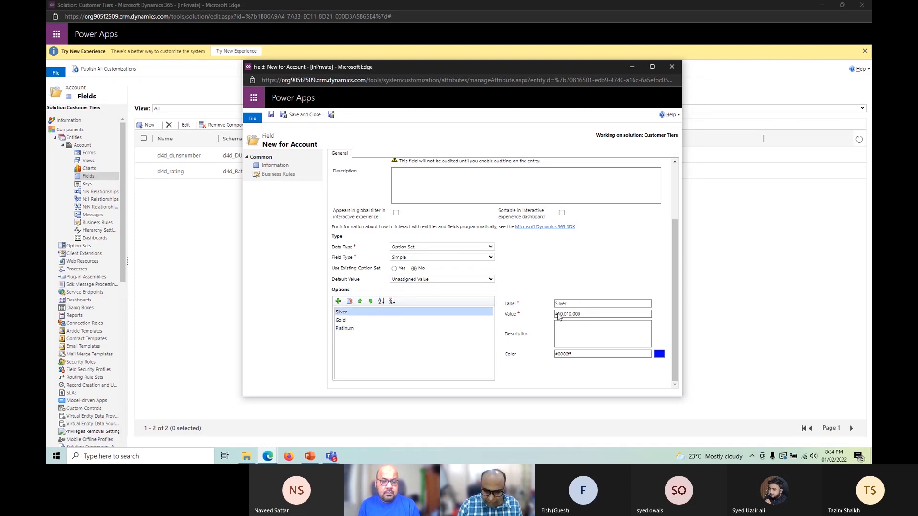
{"action": "left_click_drag", "start_coordinate": [555, 314], "coordinate": [587, 314]}
{"action": "left_click", "coordinate": [352, 320]}
{"action": "left_click", "coordinate": [359, 313]}
{"action": "triple_click", "coordinate": [585, 314]}
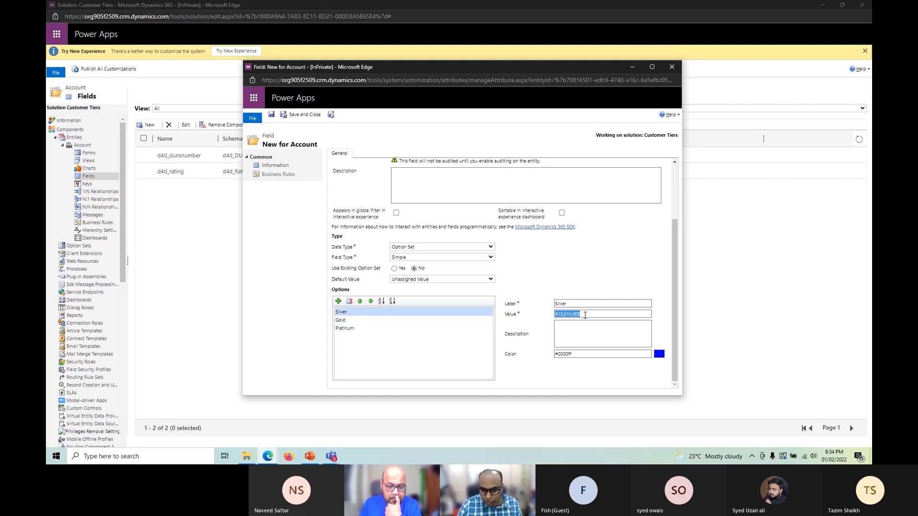
{"action": "type", "text": "1"}
{"action": "left_click", "coordinate": [585, 333]}
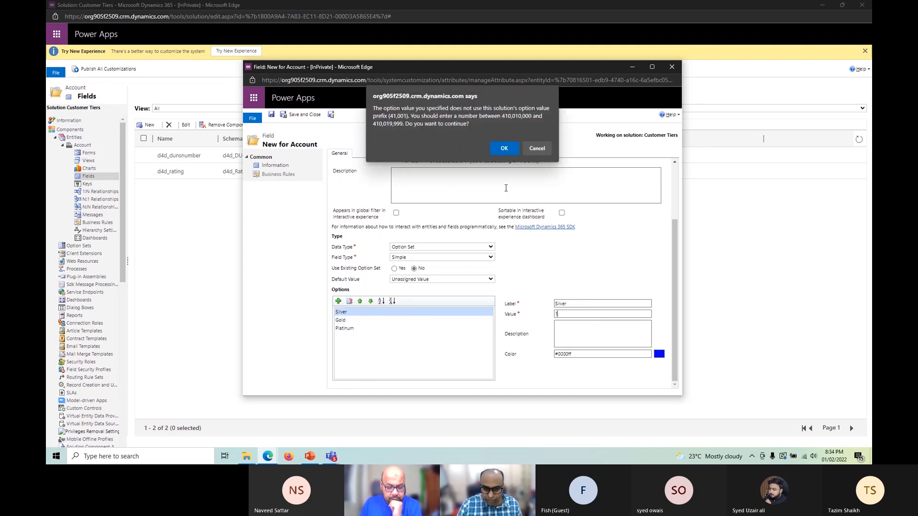
{"action": "left_click", "coordinate": [501, 148]}
- Set the Gold option's value to 2 and accept the value outside the prefix range
{"action": "left_click", "coordinate": [352, 321]}
{"action": "triple_click", "coordinate": [585, 314]}
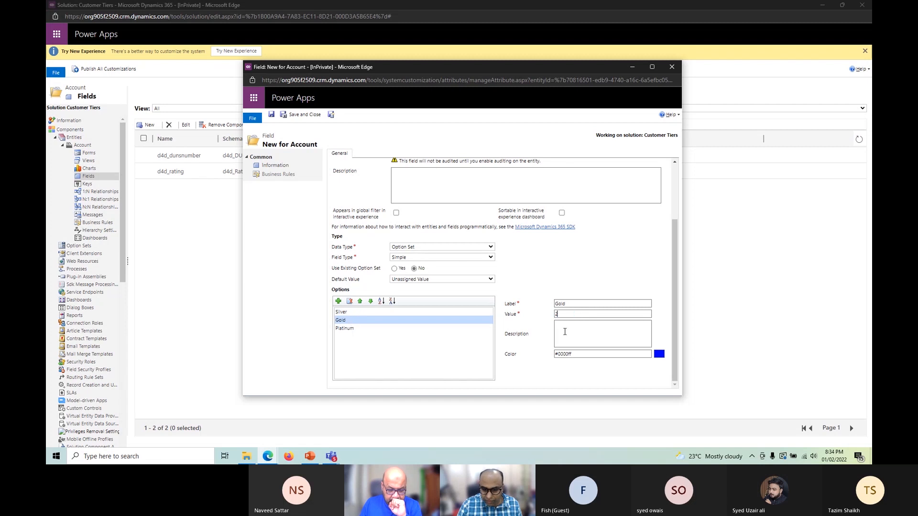
{"action": "type", "text": "2"}
{"action": "left_click", "coordinate": [580, 330]}
{"action": "left_click", "coordinate": [504, 148]}
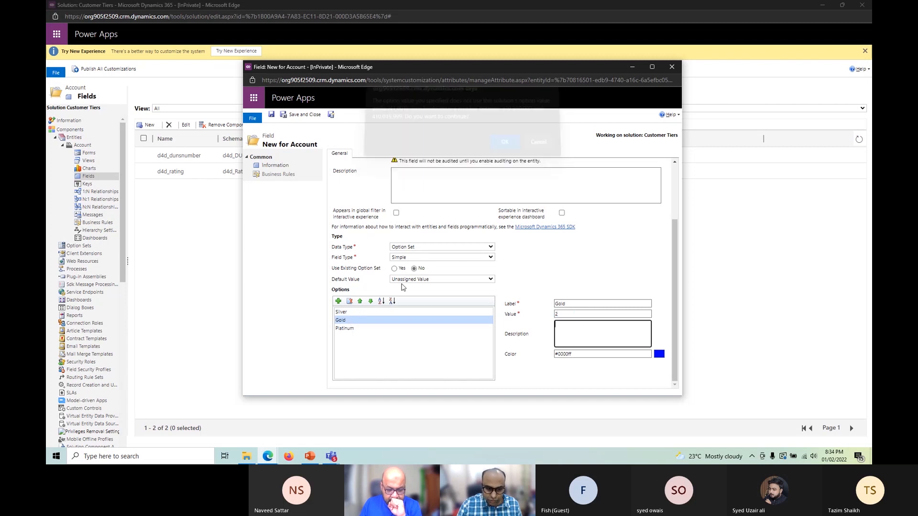
- Set the Platinum option's value to 3, accept it, and keep Platinum selected in the options list
{"action": "left_click", "coordinate": [344, 328]}
{"action": "triple_click", "coordinate": [594, 314]}
{"action": "type", "text": "3"}
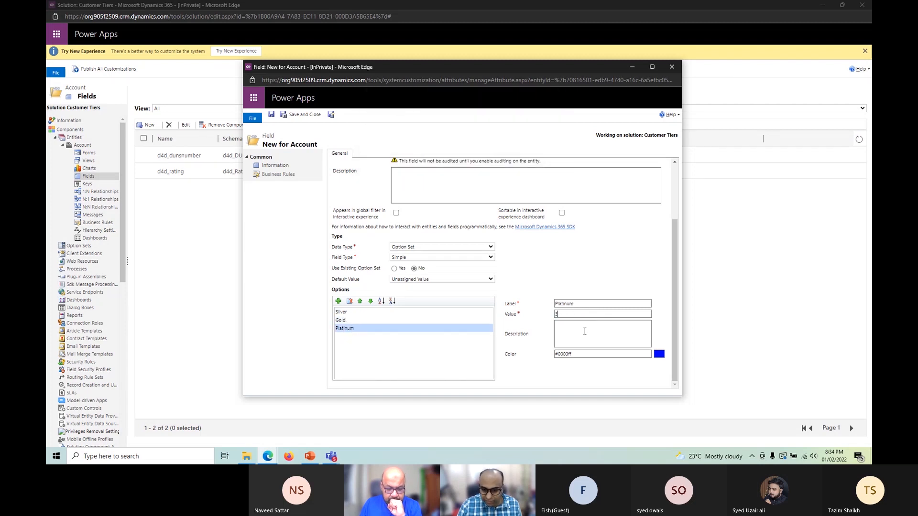
{"action": "left_click", "coordinate": [584, 330]}
{"action": "key", "text": "Return"}
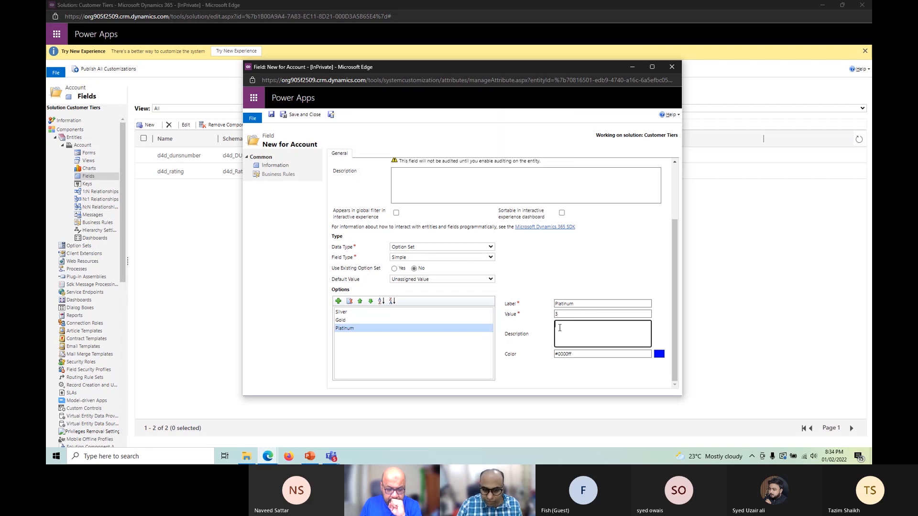
{"action": "left_click", "coordinate": [342, 312]}
{"action": "left_click", "coordinate": [482, 326]}
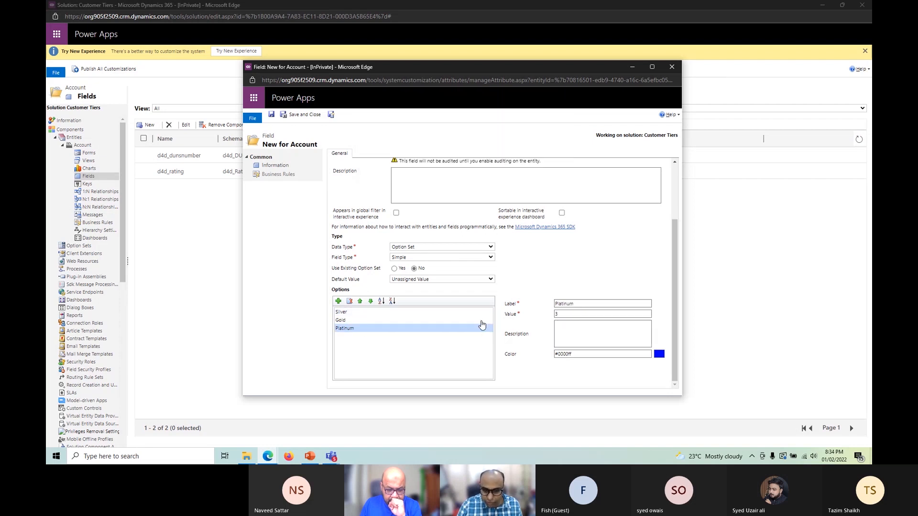
- Try a value of 4 for the Platinum option and accept it despite the prefix range
{"action": "double_click", "coordinate": [564, 314]}
{"action": "type", "text": "4"}
{"action": "key", "text": "Tab"}
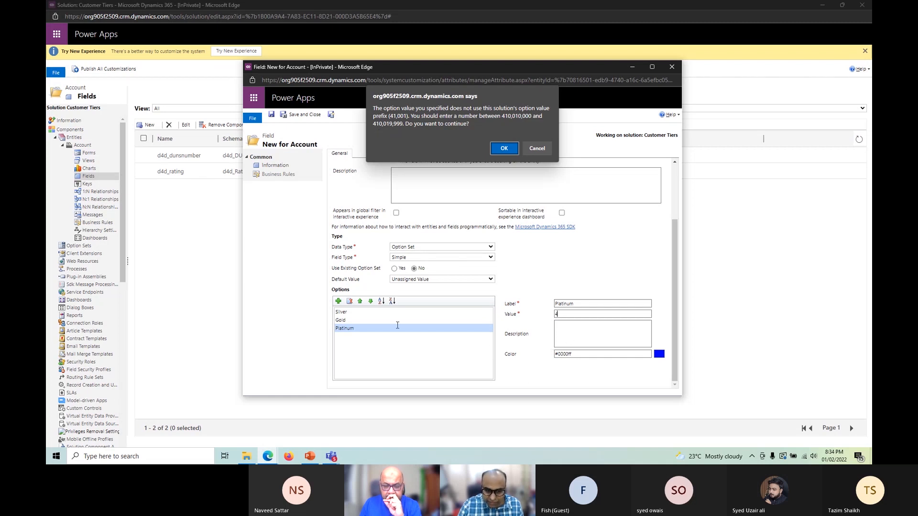
{"action": "left_click", "coordinate": [504, 149]}
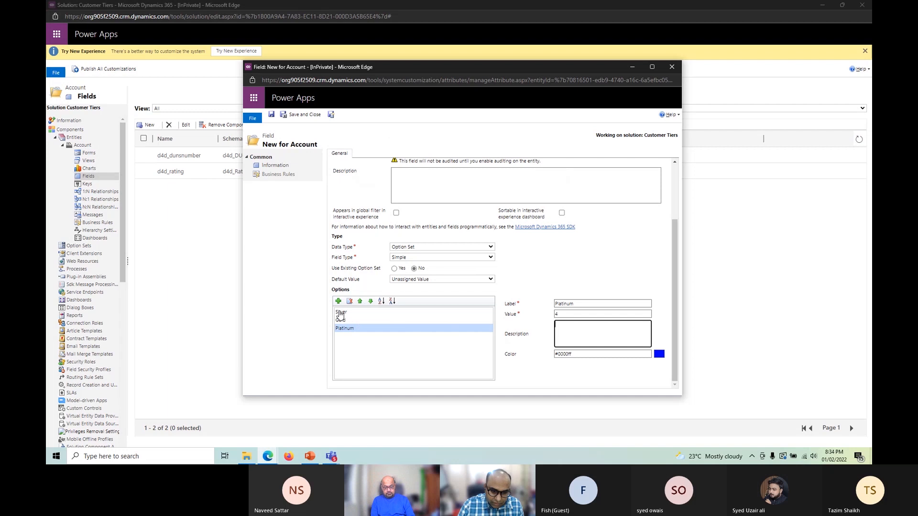
- Restore the Platinum option's value to 3 and accept it
{"action": "left_click", "coordinate": [570, 314]}
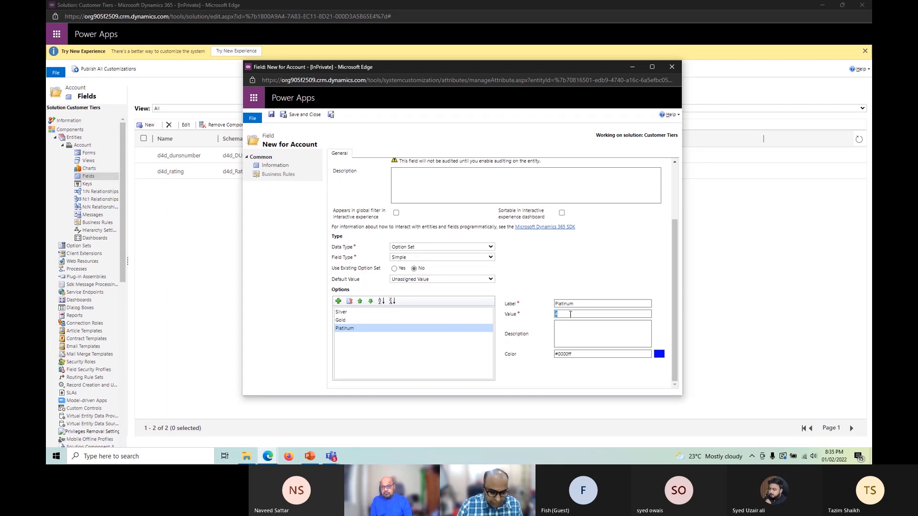
{"action": "type", "text": "3"}
{"action": "key", "text": "Tab"}
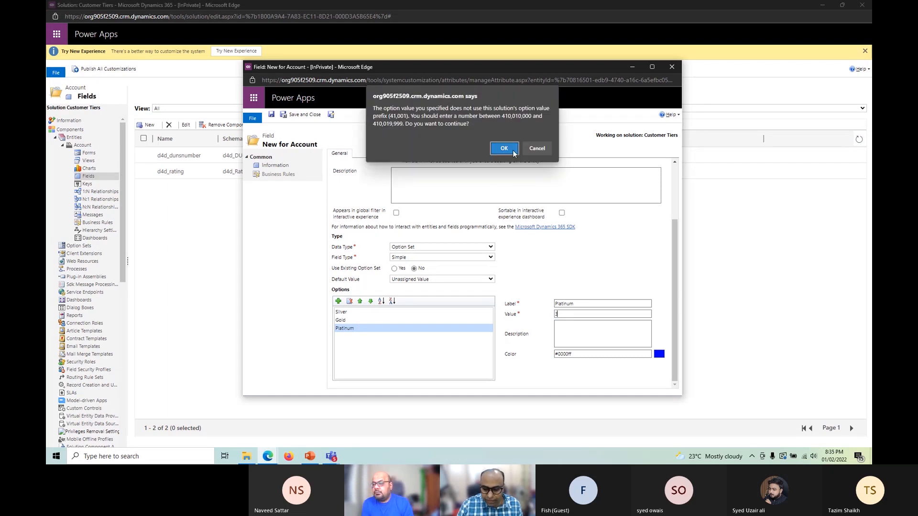
{"action": "left_click", "coordinate": [513, 150]}
{"action": "left_click", "coordinate": [567, 314]}
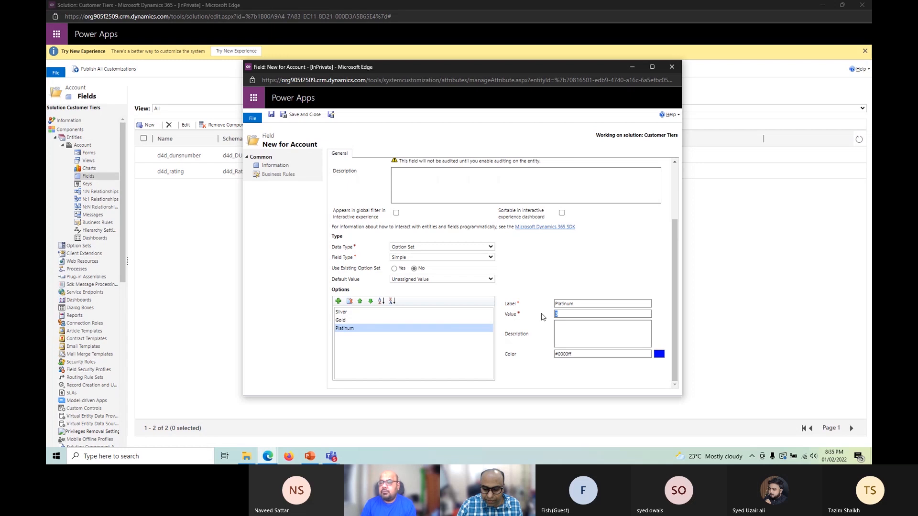
{"action": "left_click", "coordinate": [577, 334]}
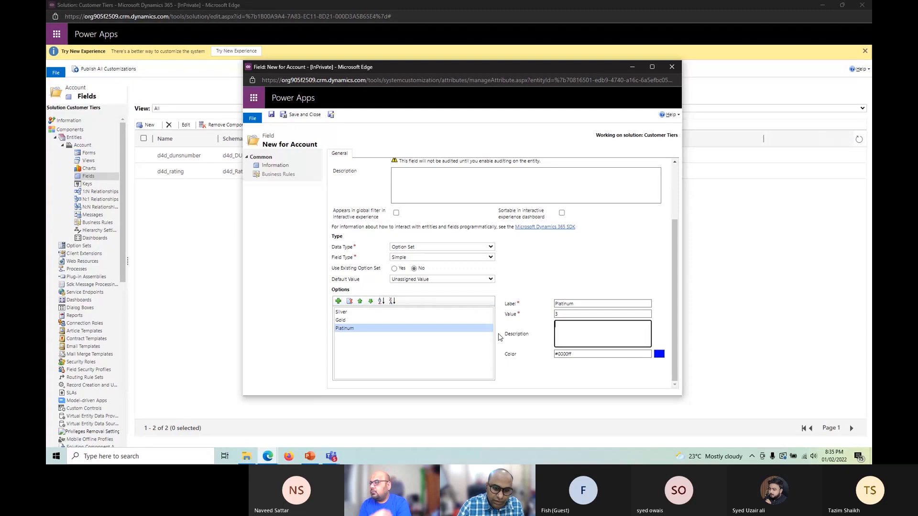
- Review the Tier field's definition, then save and close it
{"action": "scroll", "coordinate": [620, 276], "scroll_direction": "up", "scroll_amount": 3}
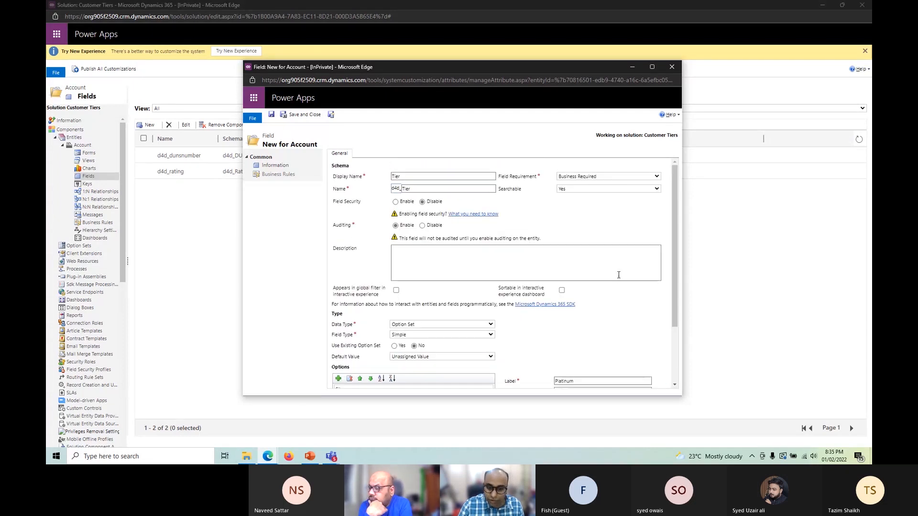
{"action": "scroll", "coordinate": [618, 275], "scroll_direction": "down", "scroll_amount": 1}
{"action": "left_click", "coordinate": [291, 116]}
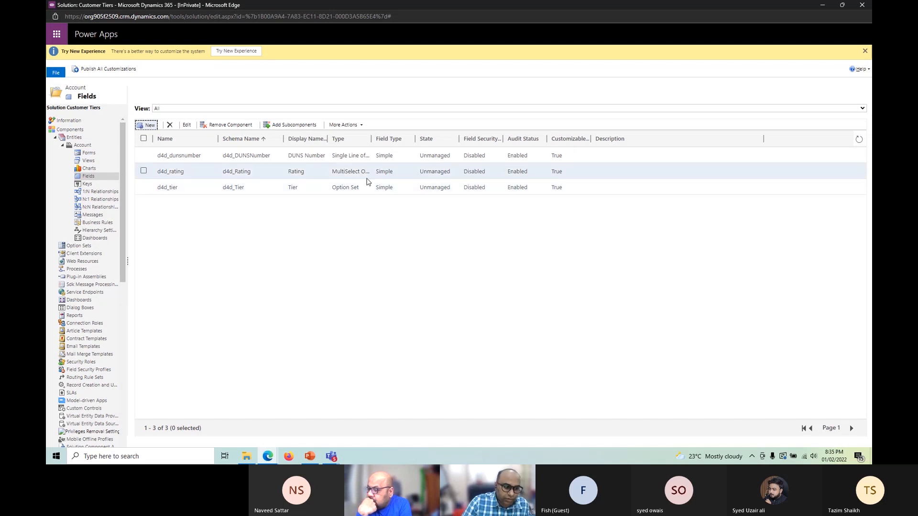
- Open the Account entity's main form in the classic form editor and maximize its window
{"action": "left_click", "coordinate": [80, 153]}
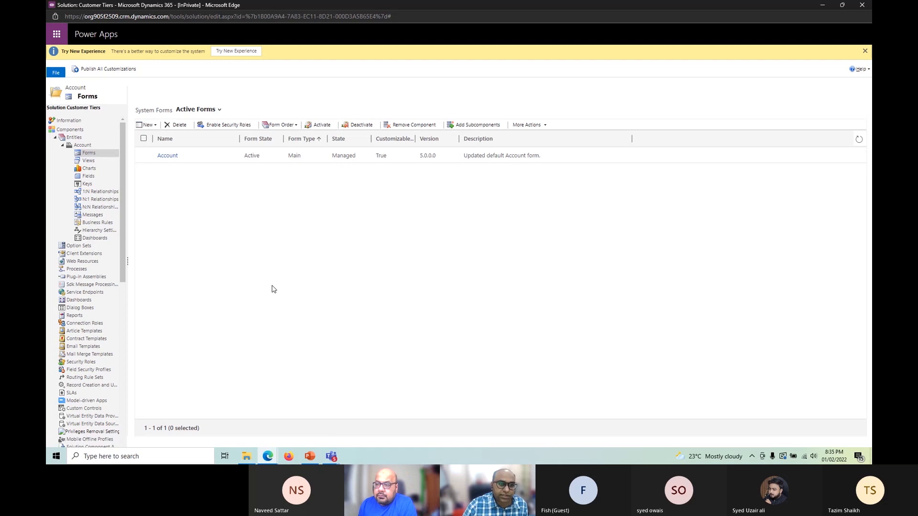
{"action": "double_click", "coordinate": [296, 156]}
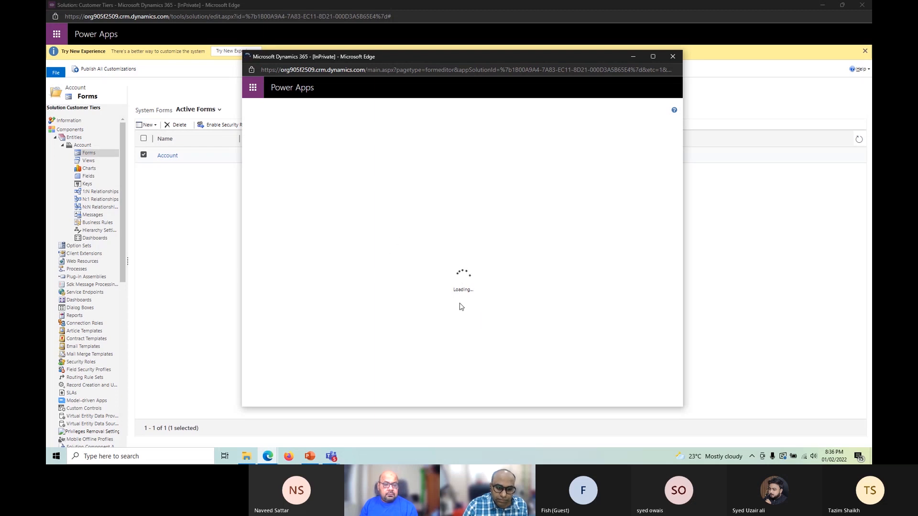
{"action": "left_click", "coordinate": [269, 458]}
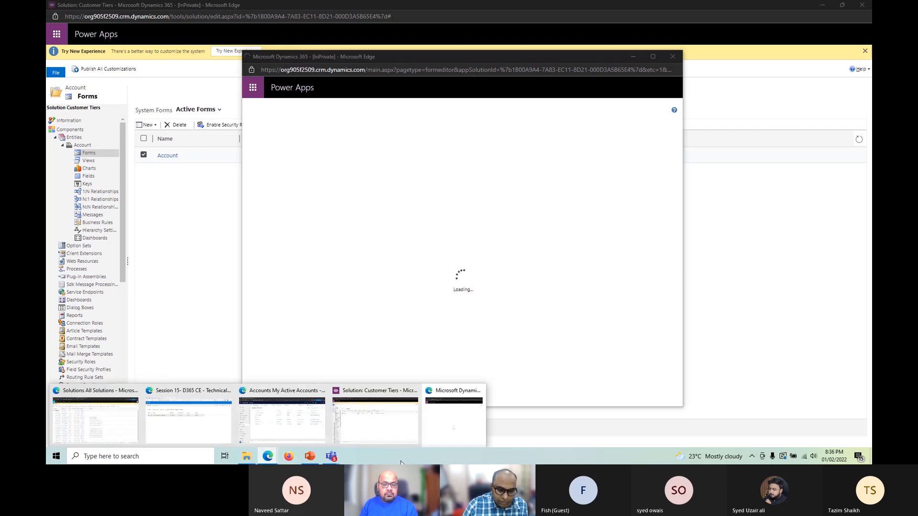
{"action": "left_click", "coordinate": [672, 56]}
{"action": "double_click", "coordinate": [249, 159]}
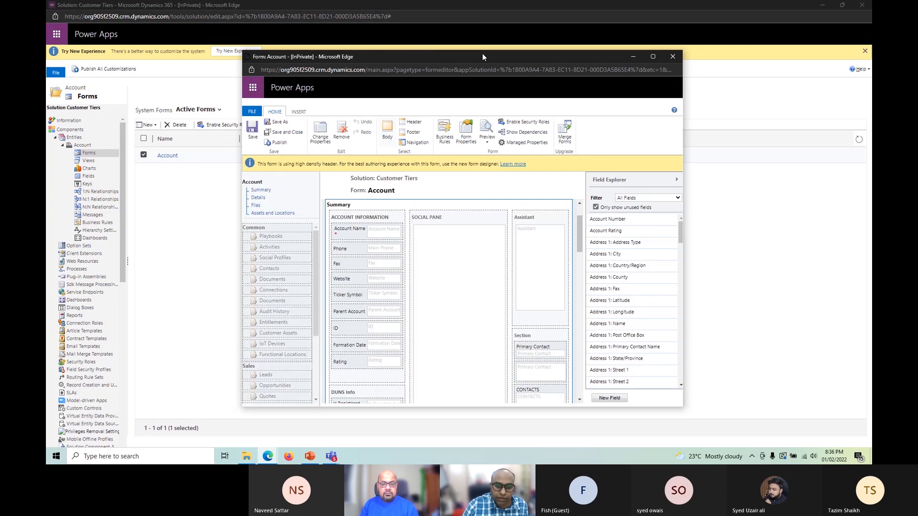
{"action": "double_click", "coordinate": [481, 56]}
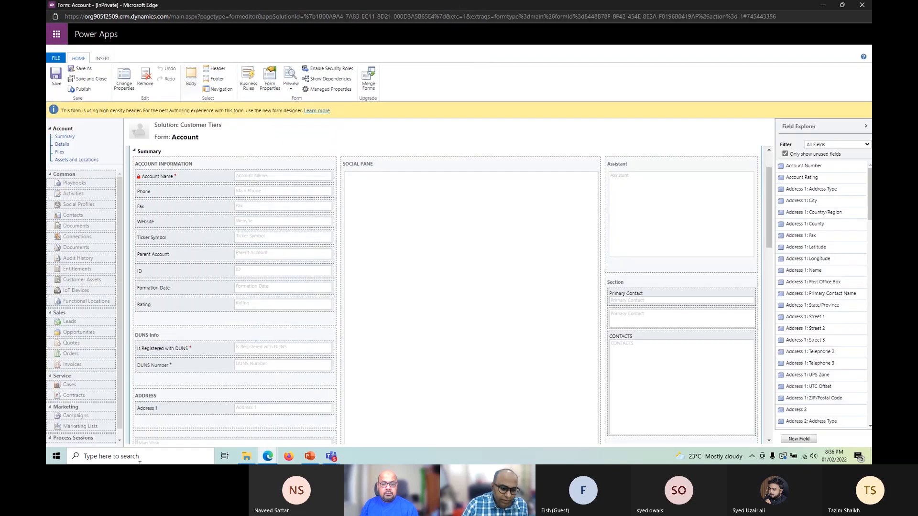
- Switch to the Power Apps maker portal and open the Account main form in the modern form designer for comparison
{"action": "mouse_move", "coordinate": [268, 456]}
{"action": "mouse_move", "coordinate": [114, 428]}
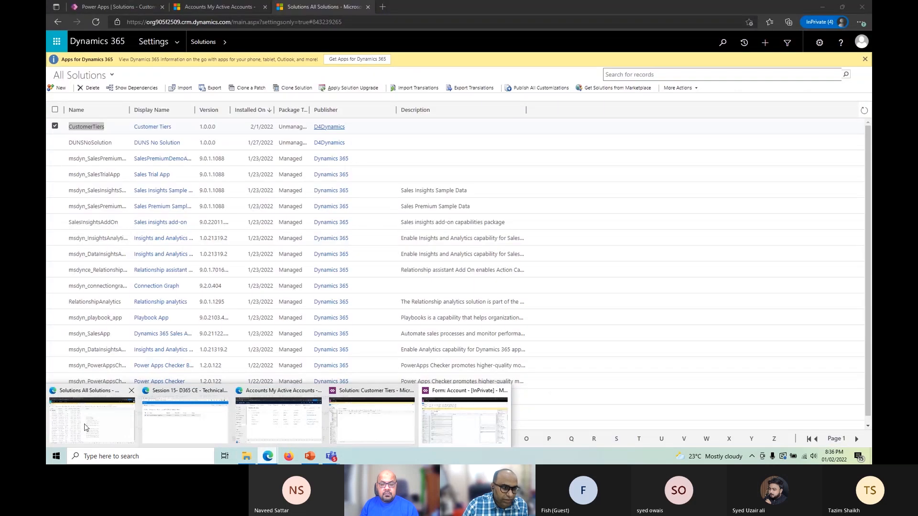
{"action": "left_click", "coordinate": [91, 416]}
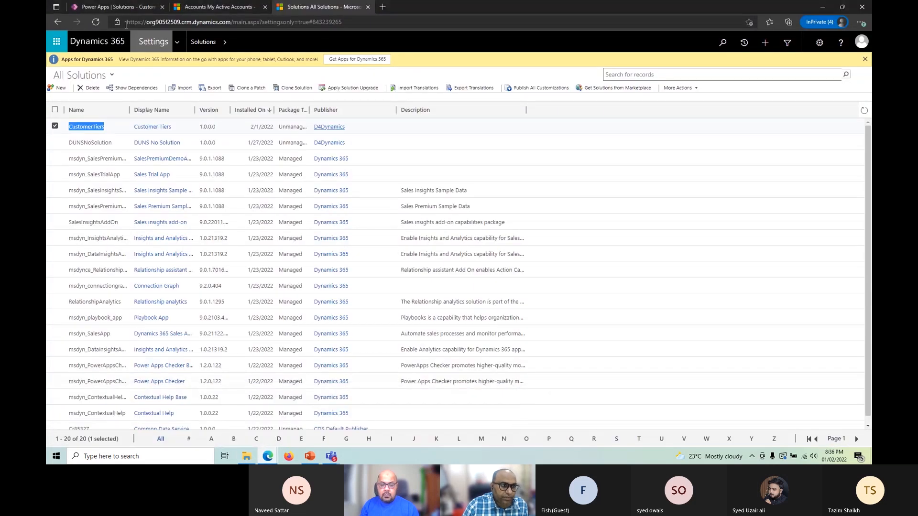
{"action": "left_click", "coordinate": [134, 6]}
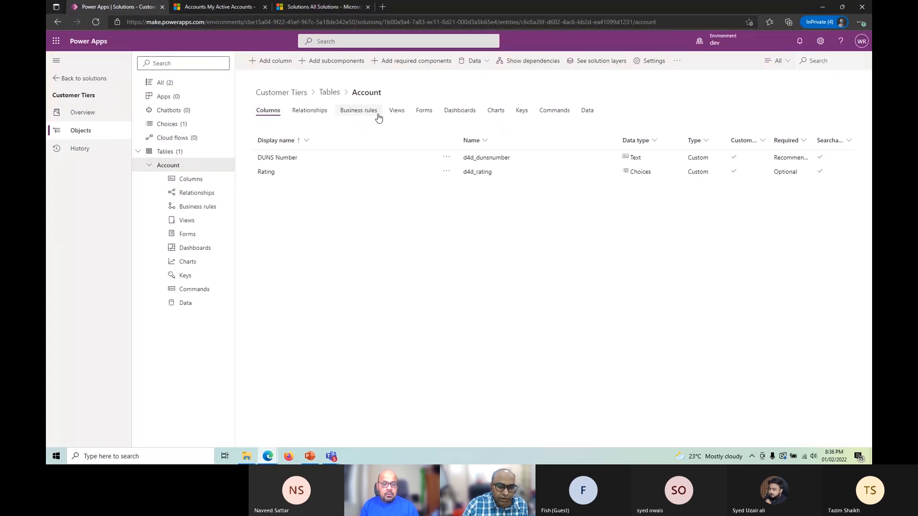
{"action": "left_click", "coordinate": [424, 114]}
{"action": "left_click", "coordinate": [268, 157]}
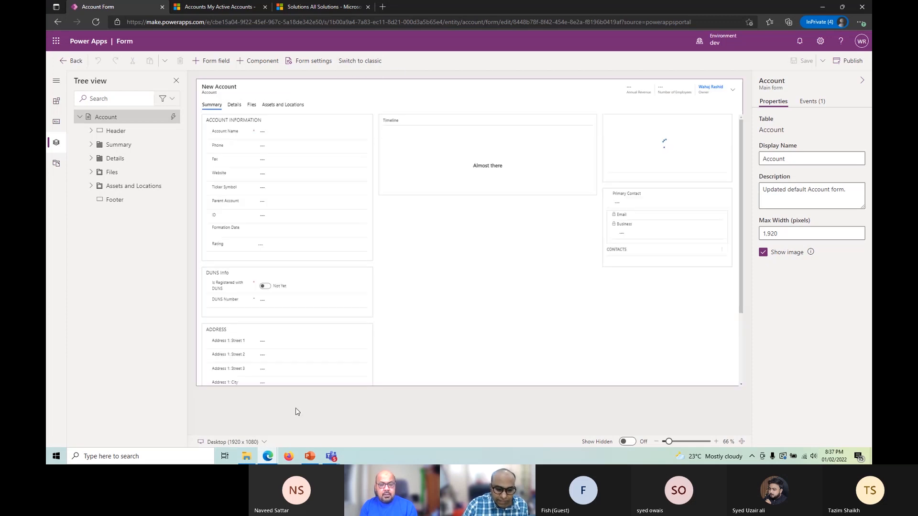
- In the classic form editor, add the custom field Tier below Rating in the Account Information section, then save and close the form
{"action": "mouse_move", "coordinate": [268, 456]}
{"action": "left_click", "coordinate": [485, 447]}
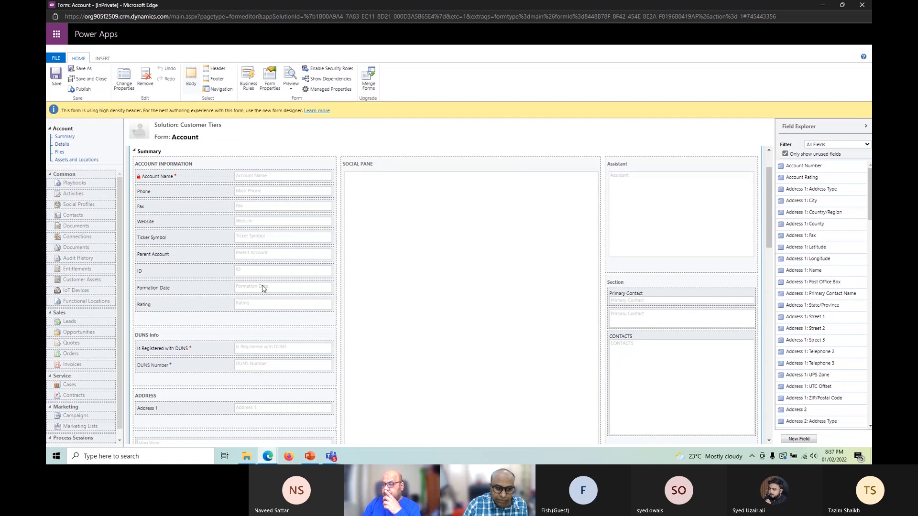
{"action": "scroll", "coordinate": [259, 289], "scroll_direction": "up", "scroll_amount": 1}
{"action": "scroll", "coordinate": [255, 283], "scroll_direction": "down", "scroll_amount": 1}
{"action": "scroll", "coordinate": [256, 283], "scroll_direction": "up", "scroll_amount": 1}
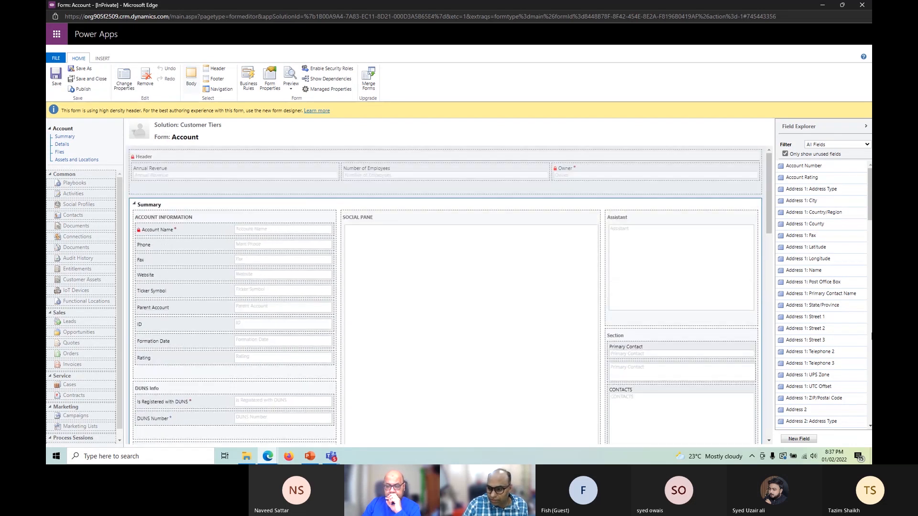
{"action": "left_click", "coordinate": [824, 146]}
{"action": "left_click", "coordinate": [820, 162]}
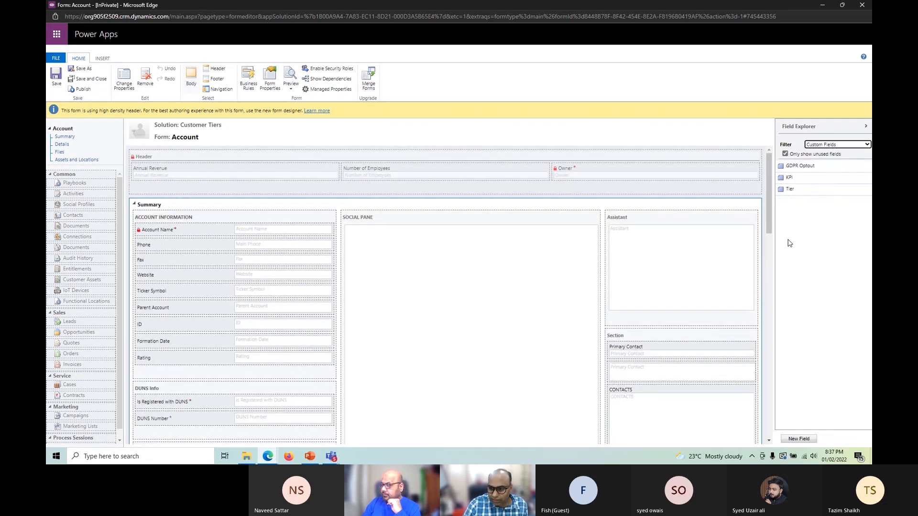
{"action": "left_click_drag", "start_coordinate": [800, 189], "coordinate": [205, 372]}
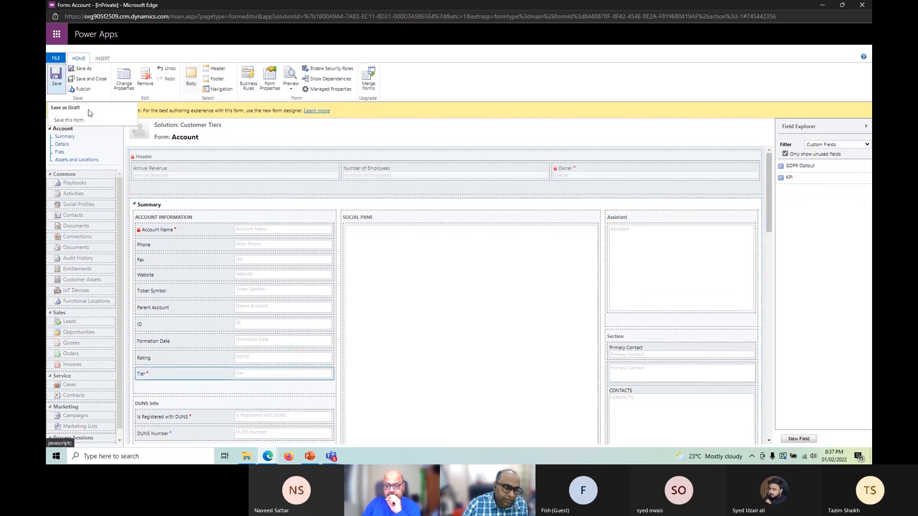
{"action": "left_click", "coordinate": [90, 78]}
- Return to the classic Customer Tiers solution window and show the solution's general information
{"action": "mouse_move", "coordinate": [274, 461]}
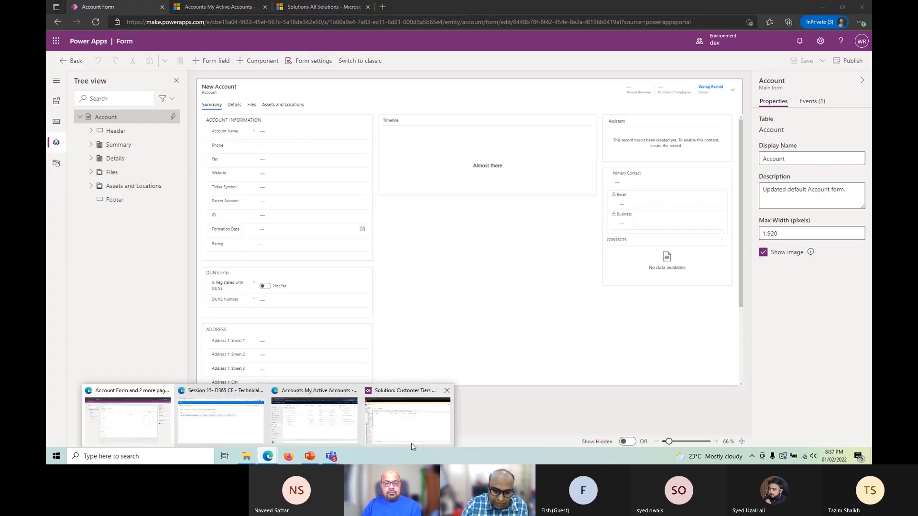
{"action": "left_click", "coordinate": [388, 437]}
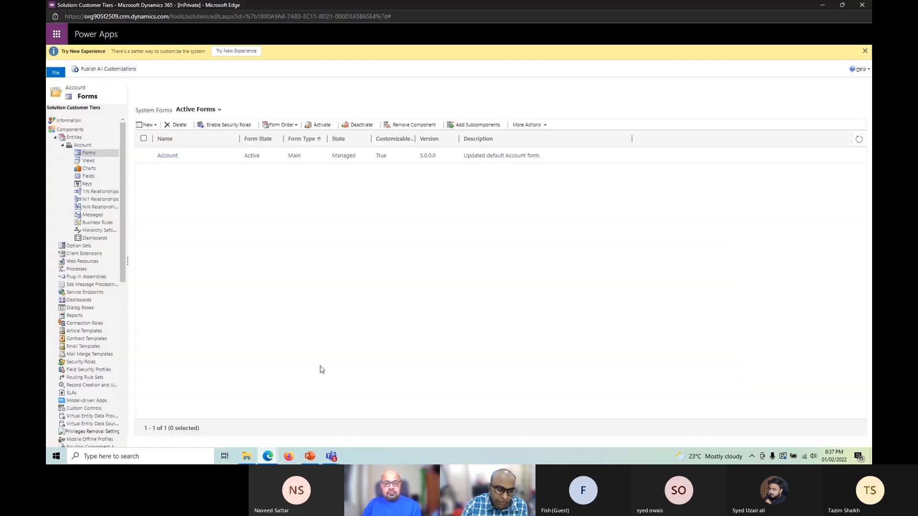
{"action": "left_click", "coordinate": [70, 121]}
- Switch to the Power Apps maker portal, leave the Account form designer and open the Customer Tiers solution's overview
{"action": "mouse_move", "coordinate": [268, 456]}
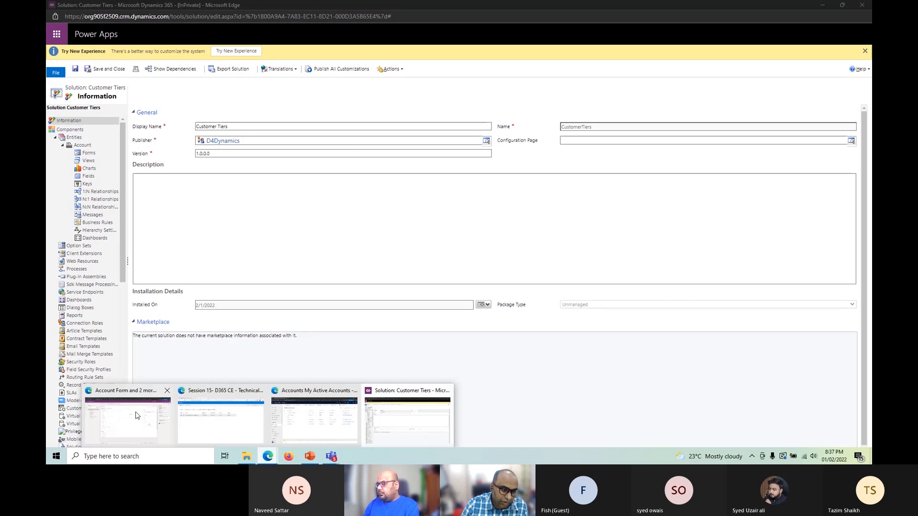
{"action": "left_click", "coordinate": [125, 417]}
{"action": "left_click", "coordinate": [72, 60]}
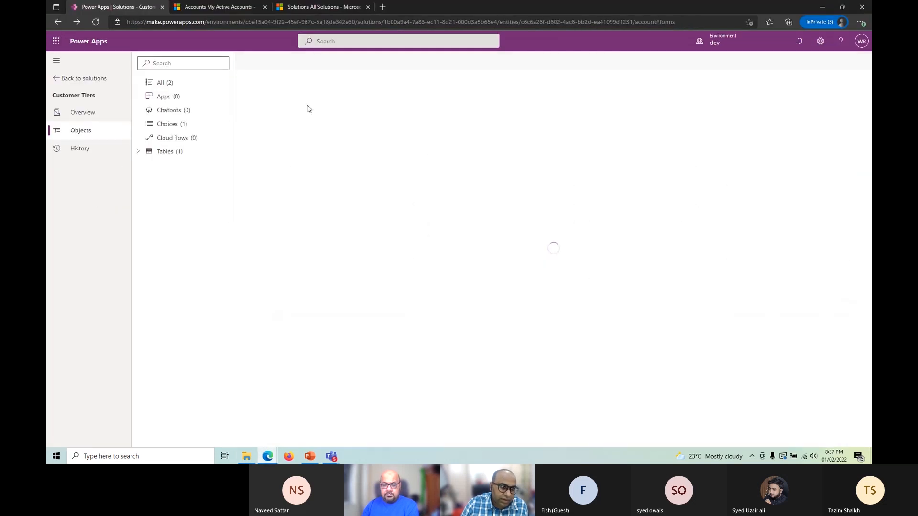
{"action": "left_click", "coordinate": [104, 113]}
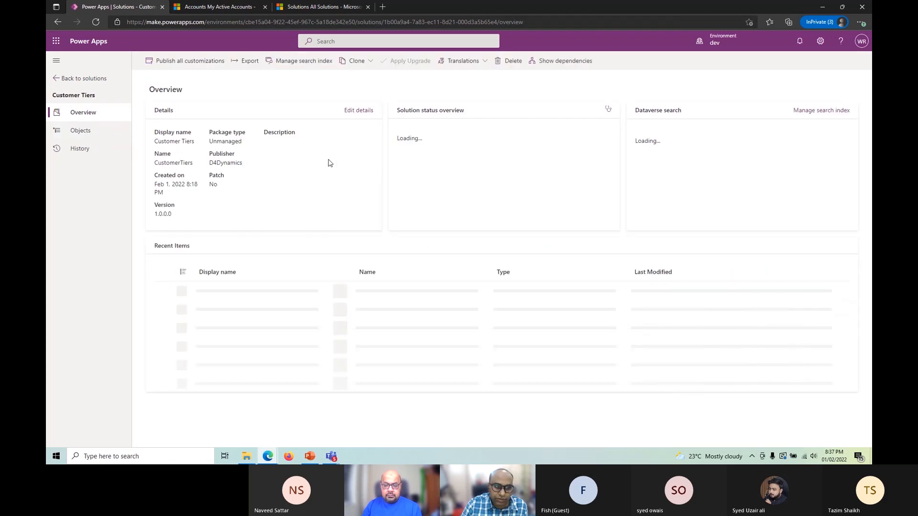
- Switch to the classic Customer Tiers solution window and publish all customizations
{"action": "left_click", "coordinate": [268, 456]}
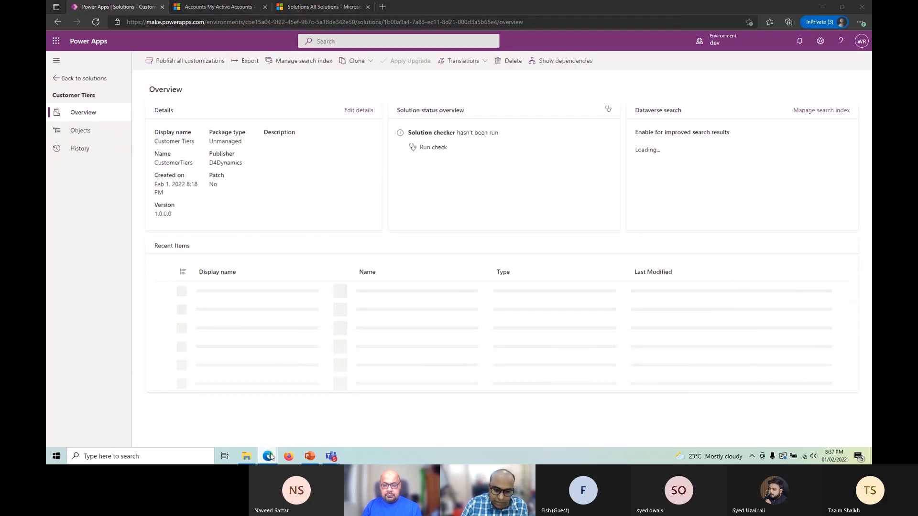
{"action": "left_click", "coordinate": [416, 419]}
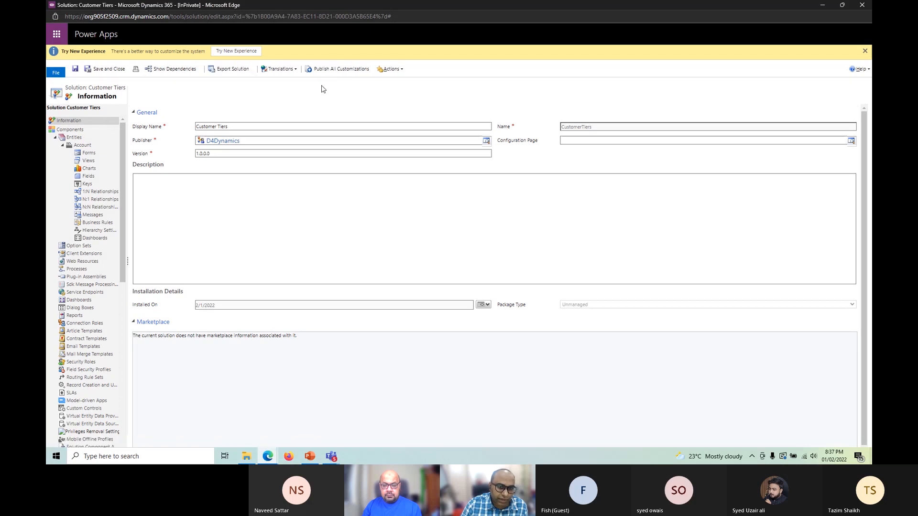
{"action": "left_click", "coordinate": [341, 68]}
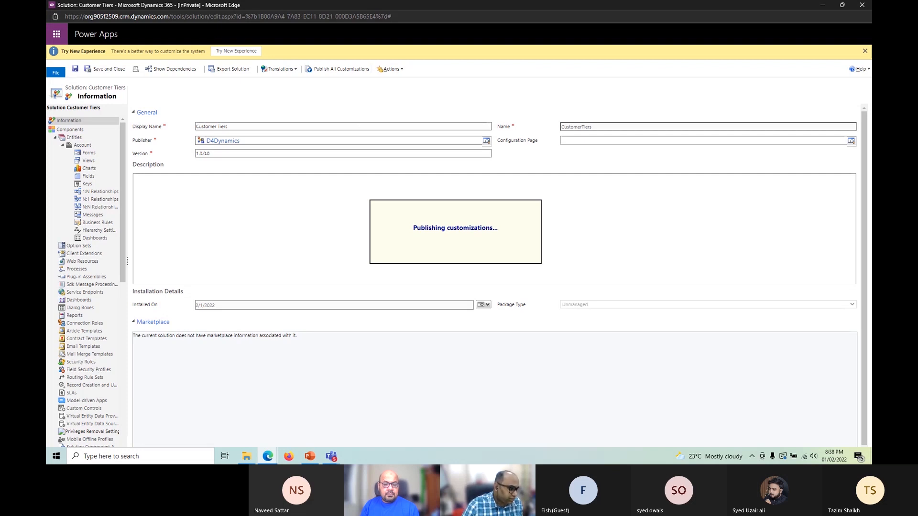
- Switch to the Power Apps maker portal while publishing runs and show the Customer Tiers solution's objects
{"action": "key", "text": "alt+Tab"}
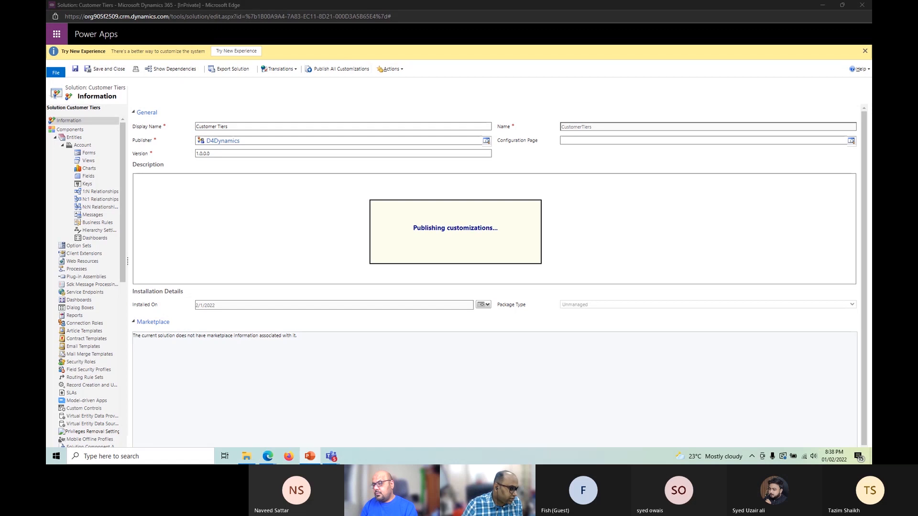
{"action": "left_click", "coordinate": [268, 456]}
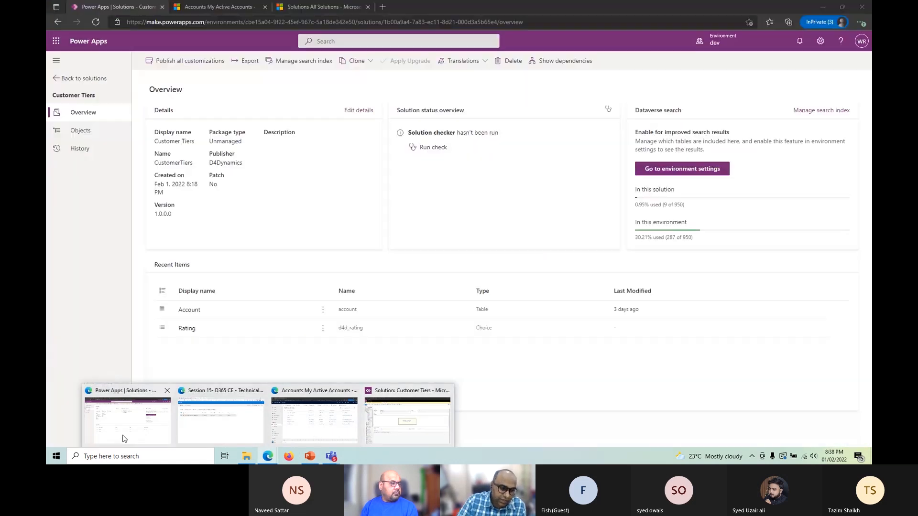
{"action": "left_click", "coordinate": [119, 430]}
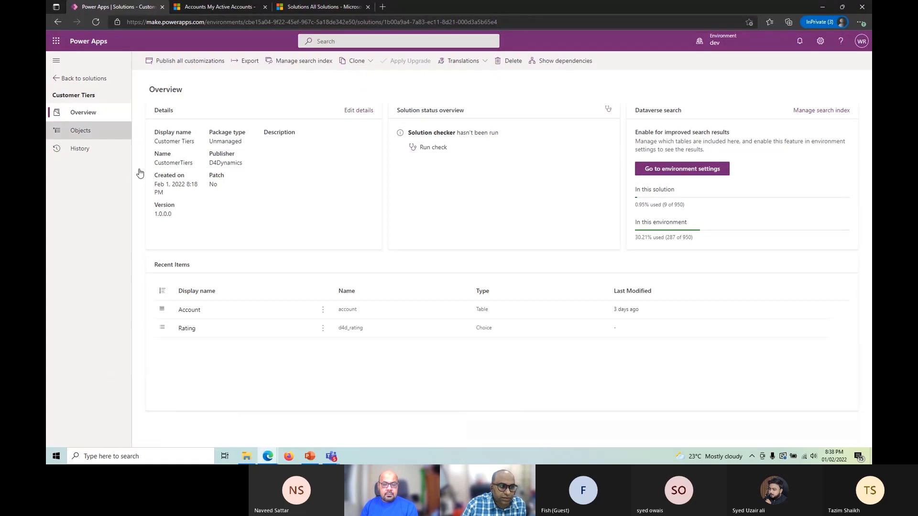
{"action": "left_click", "coordinate": [67, 133]}
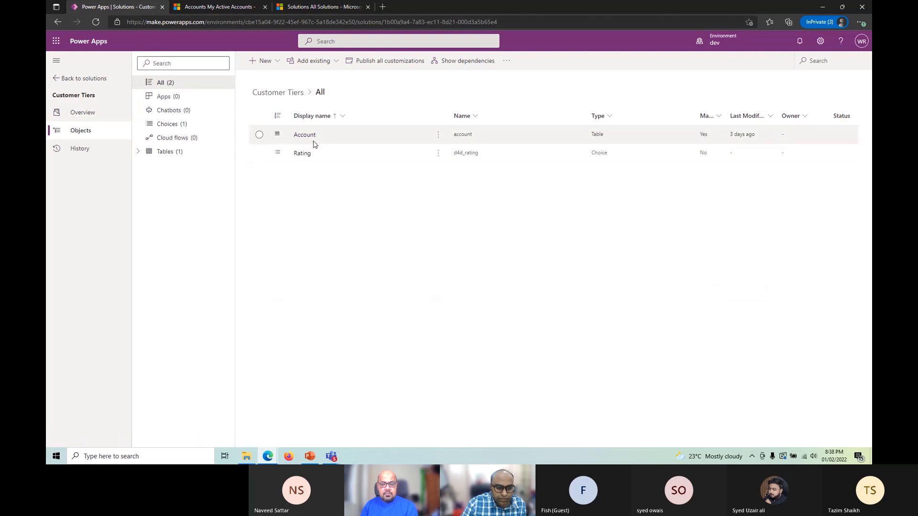
- Check the publishing in the classic solution window and switch to the Sales Hub accounts list
{"action": "mouse_move", "coordinate": [268, 456]}
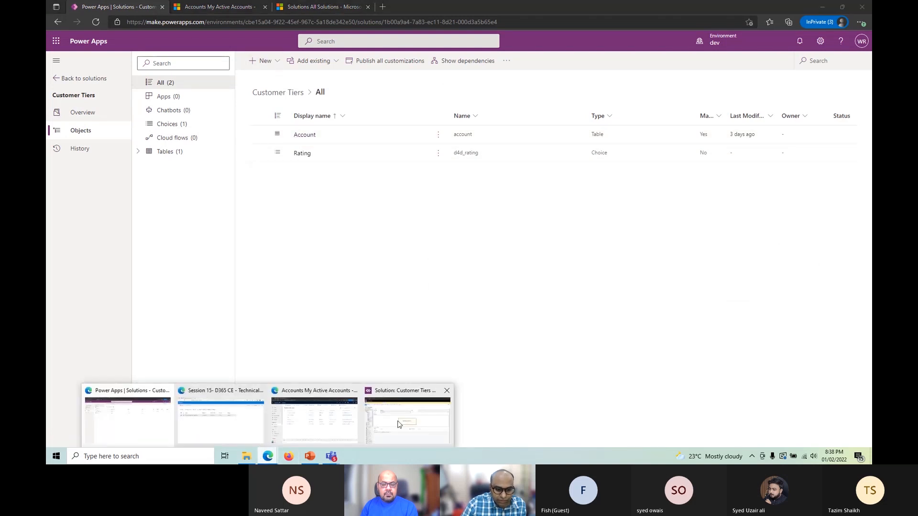
{"action": "left_click", "coordinate": [422, 417]}
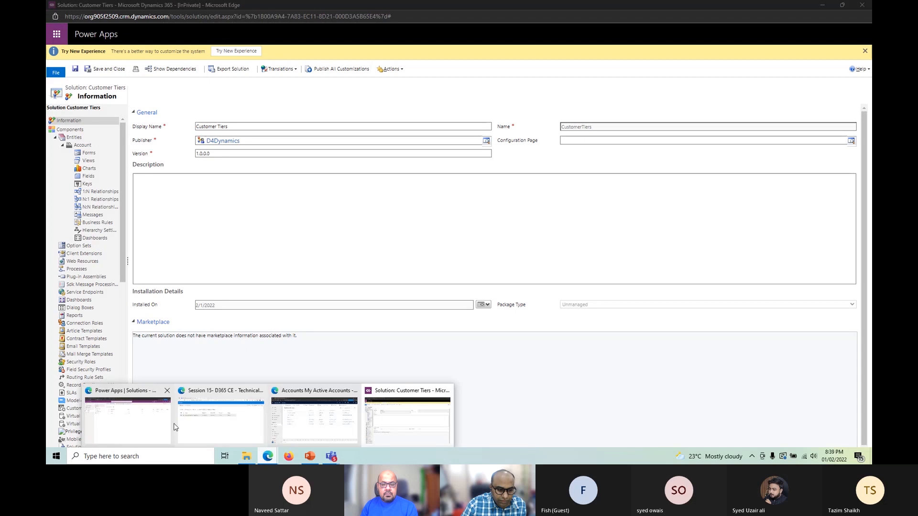
{"action": "left_click", "coordinate": [132, 423]}
{"action": "left_click", "coordinate": [196, 4]}
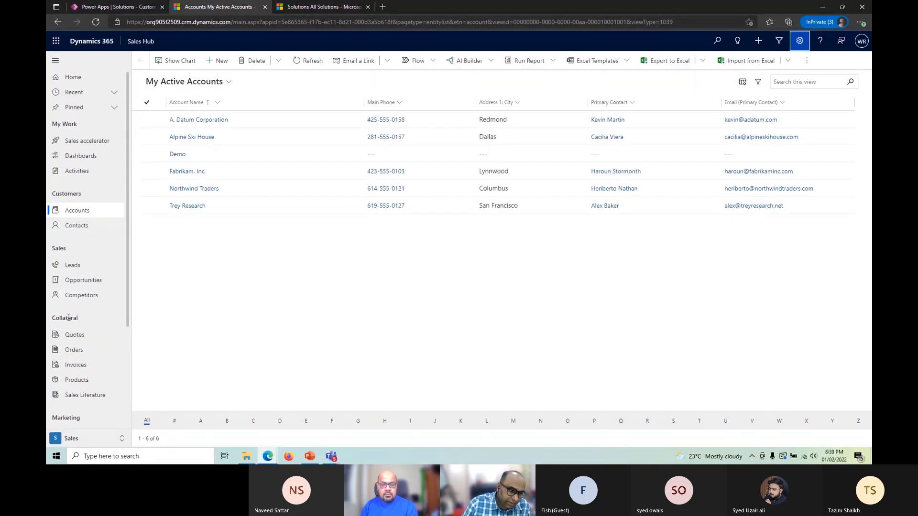
- View the available account views, check the classic solution window again, and reload the My Active Accounts list
{"action": "left_click", "coordinate": [214, 84]}
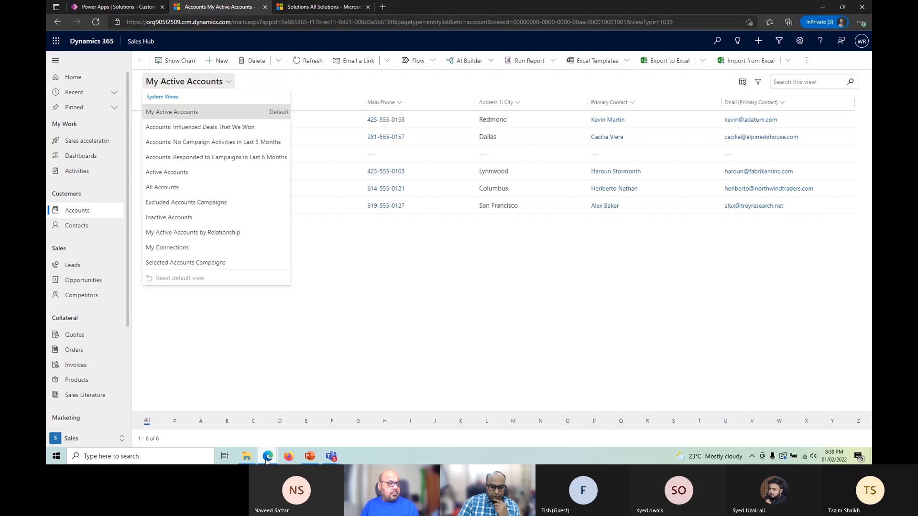
{"action": "mouse_move", "coordinate": [269, 458]}
{"action": "left_click", "coordinate": [420, 430]}
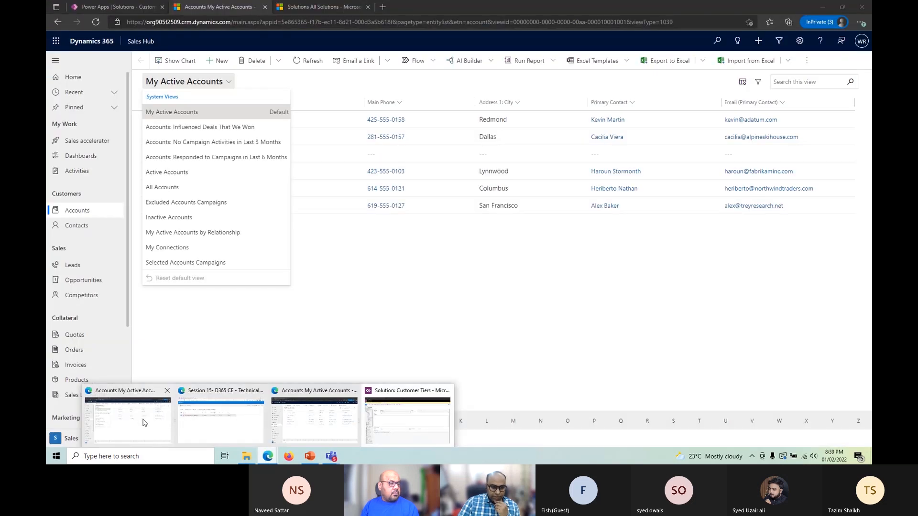
{"action": "left_click", "coordinate": [145, 423]}
{"action": "left_click", "coordinate": [331, 350]}
{"action": "left_click", "coordinate": [96, 23]}
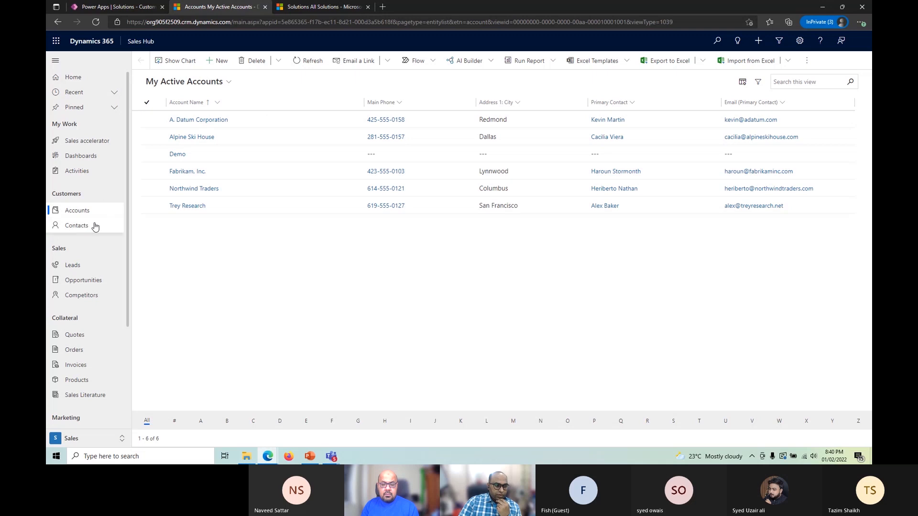
- Open the Fabrikam, Inc. account and check which forms are available for the record
{"action": "double_click", "coordinate": [290, 177]}
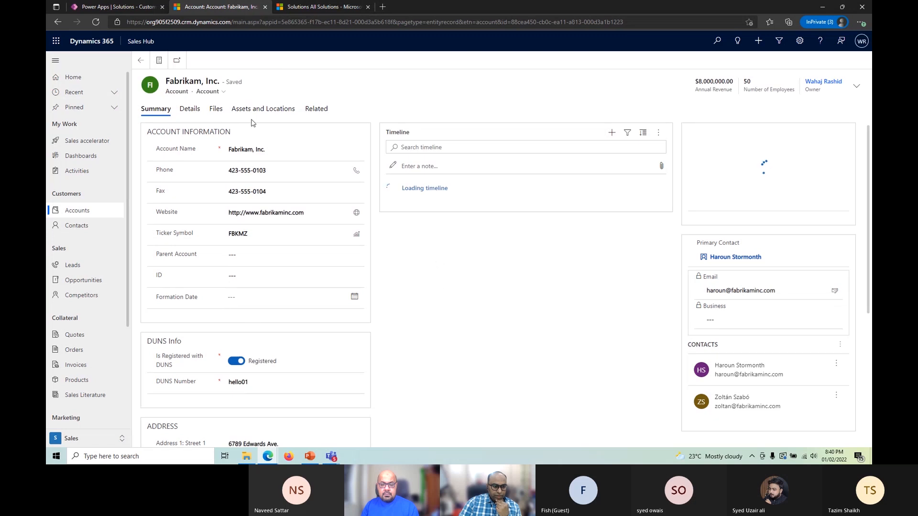
{"action": "left_click", "coordinate": [206, 93]}
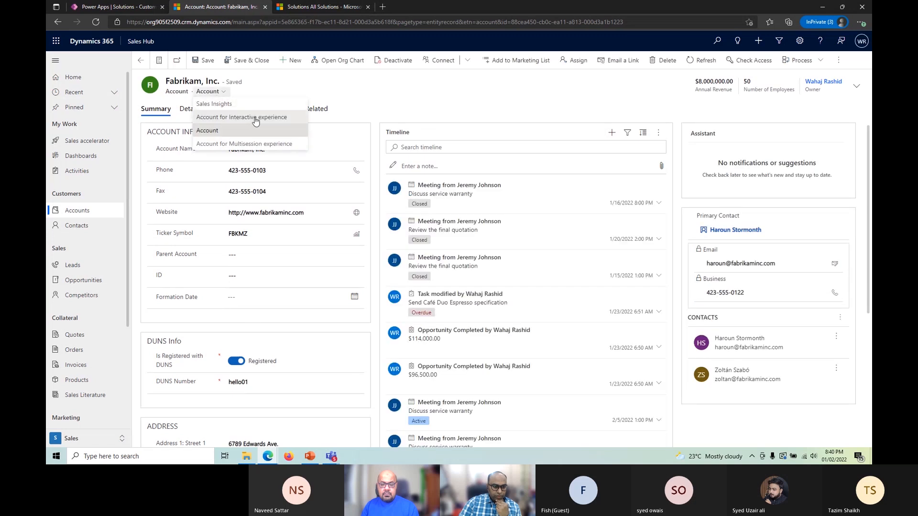
{"action": "left_click", "coordinate": [420, 116]}
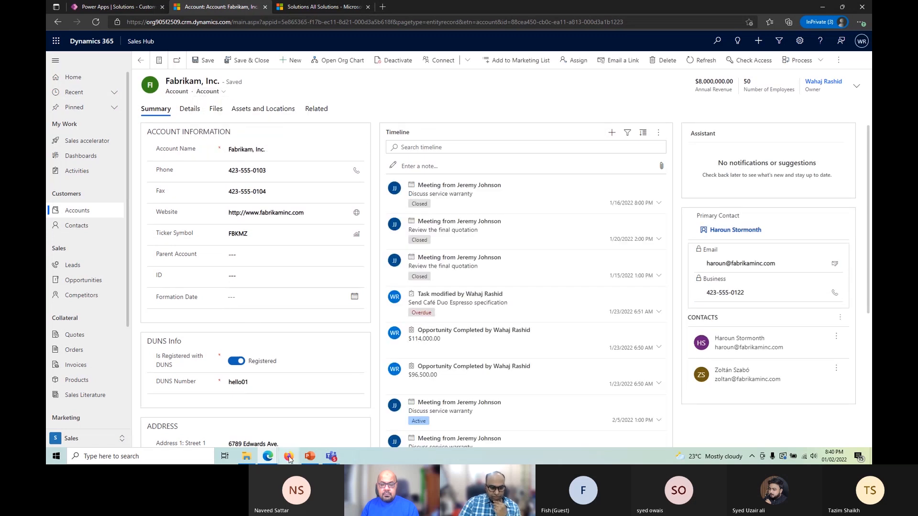
- Open the Account main form from the classic Customer Tiers solution and publish it in the form editor
{"action": "left_click", "coordinate": [268, 457]}
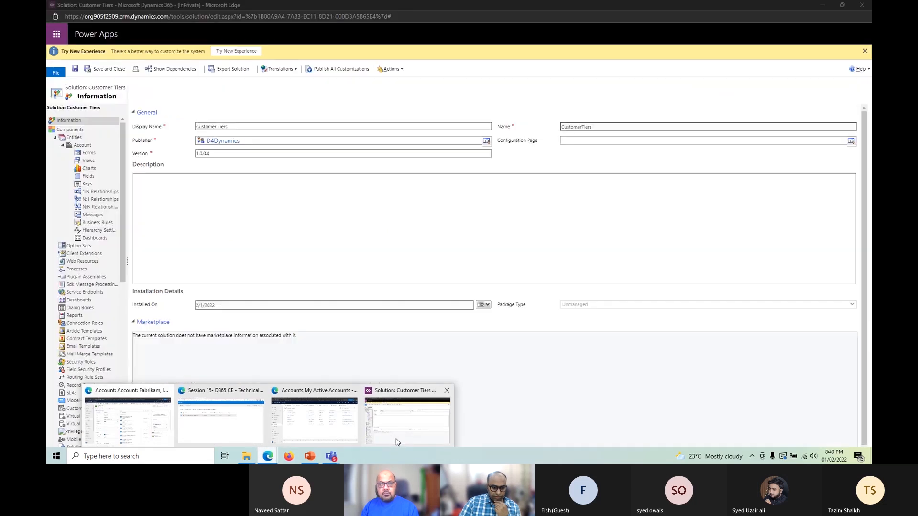
{"action": "left_click", "coordinate": [428, 408]}
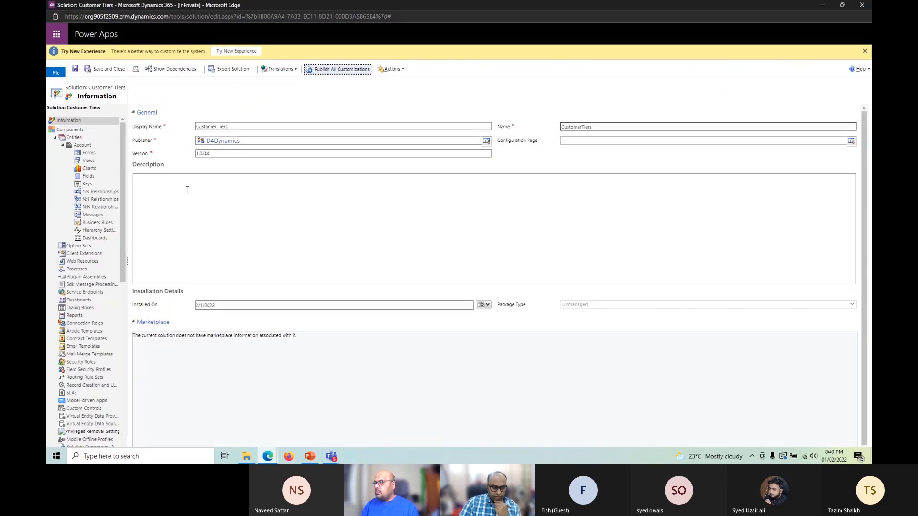
{"action": "left_click", "coordinate": [88, 153]}
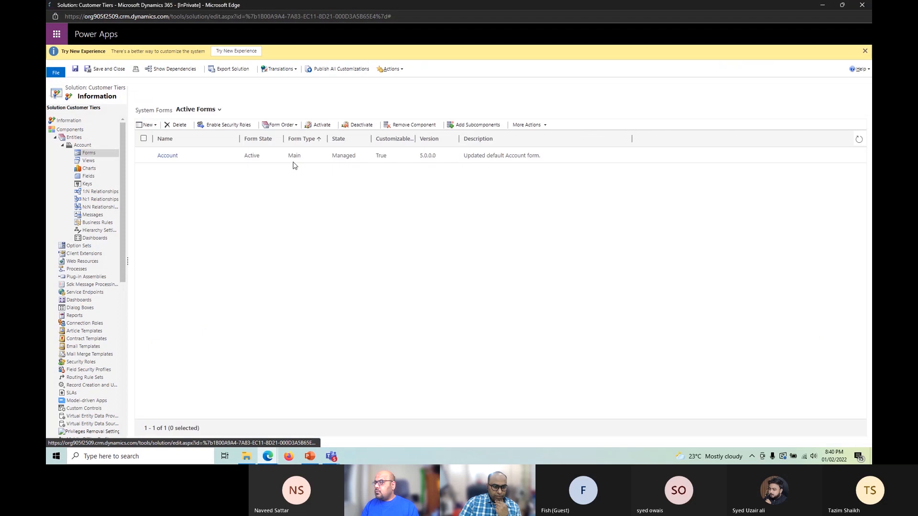
{"action": "double_click", "coordinate": [294, 163]}
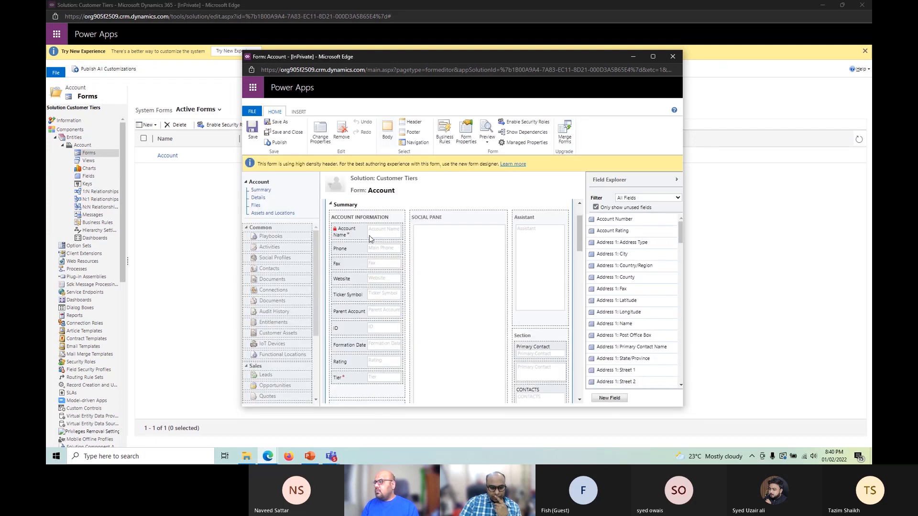
{"action": "left_click", "coordinate": [278, 142]}
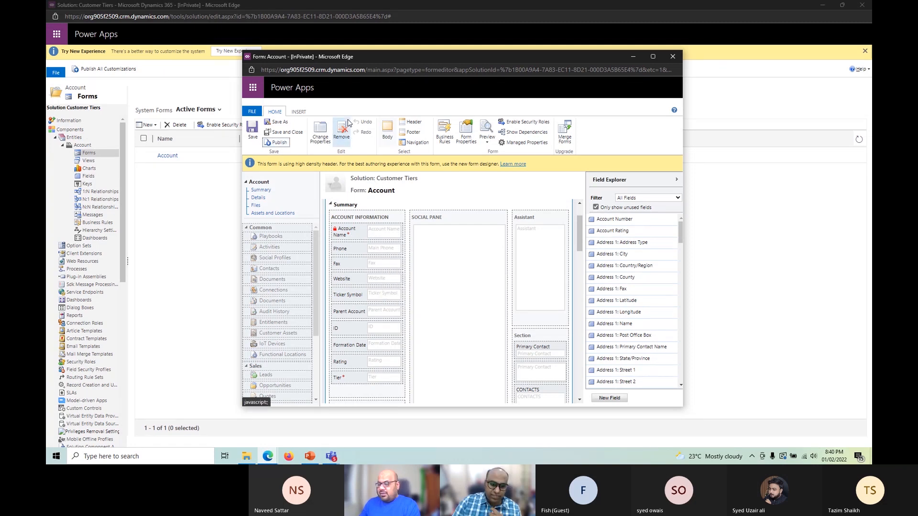
- Return to the Fabrikam, Inc. record in Sales Hub and reload the page to load the published form
{"action": "mouse_move", "coordinate": [275, 459]}
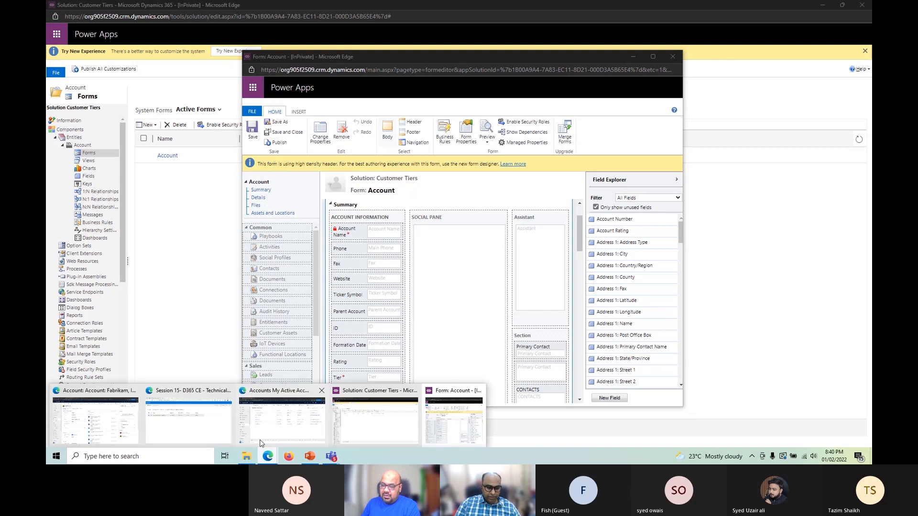
{"action": "left_click", "coordinate": [115, 421]}
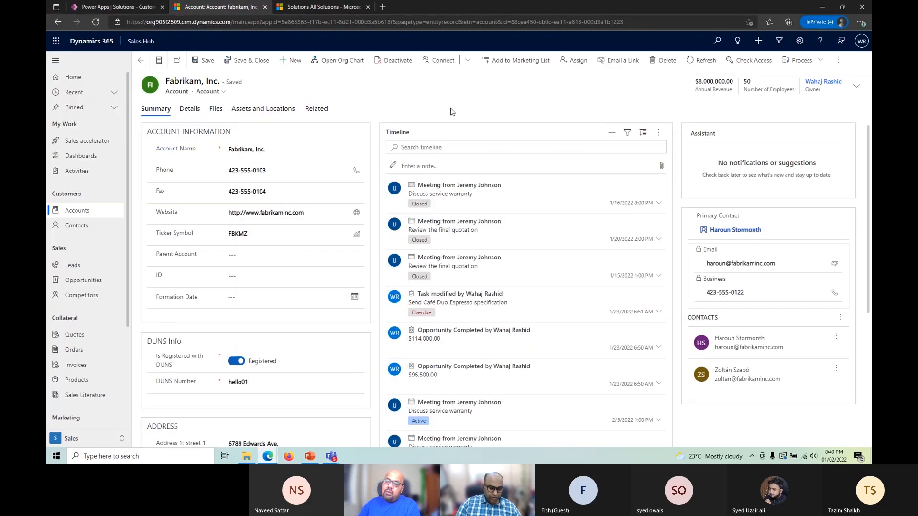
{"action": "key", "text": "F5"}
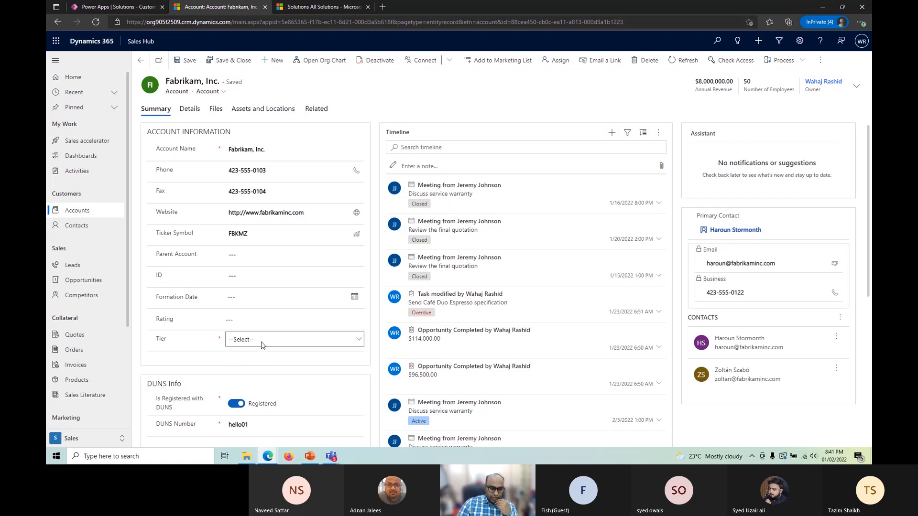
- Try to save the Fabrikam, Inc. account without a Tier, then set Tier to Gold and save the record
{"action": "left_click", "coordinate": [186, 61]}
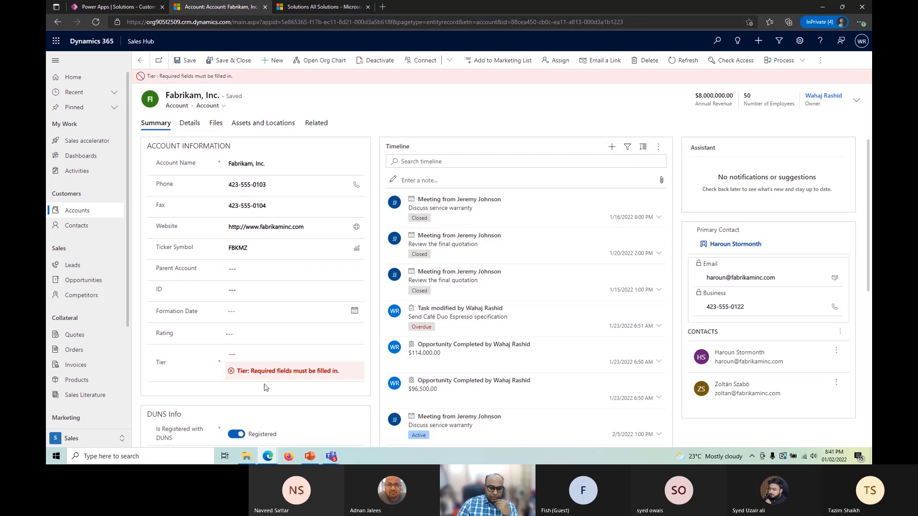
{"action": "left_click", "coordinate": [251, 355]}
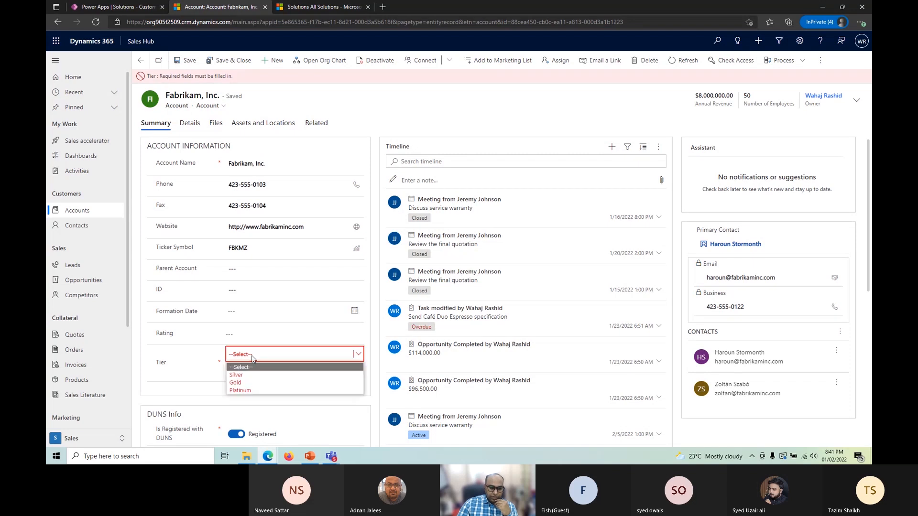
{"action": "left_click", "coordinate": [251, 385]}
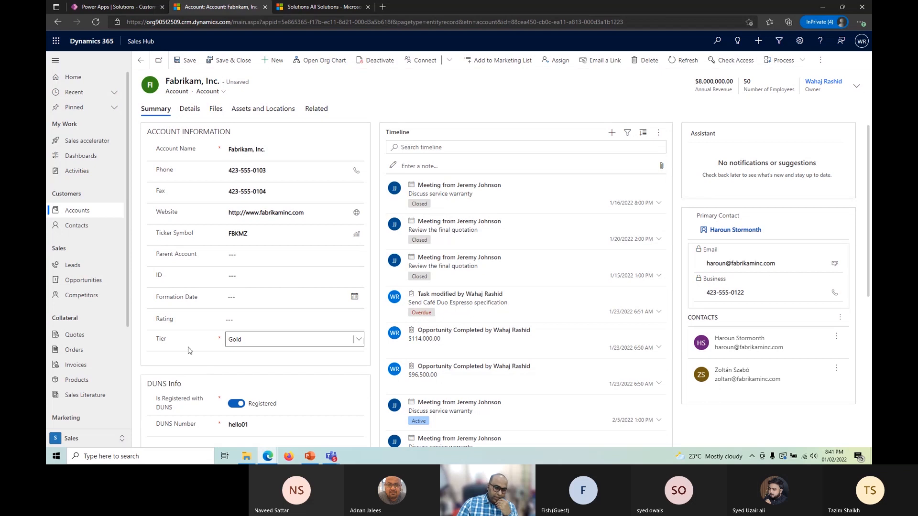
{"action": "left_click", "coordinate": [187, 60]}
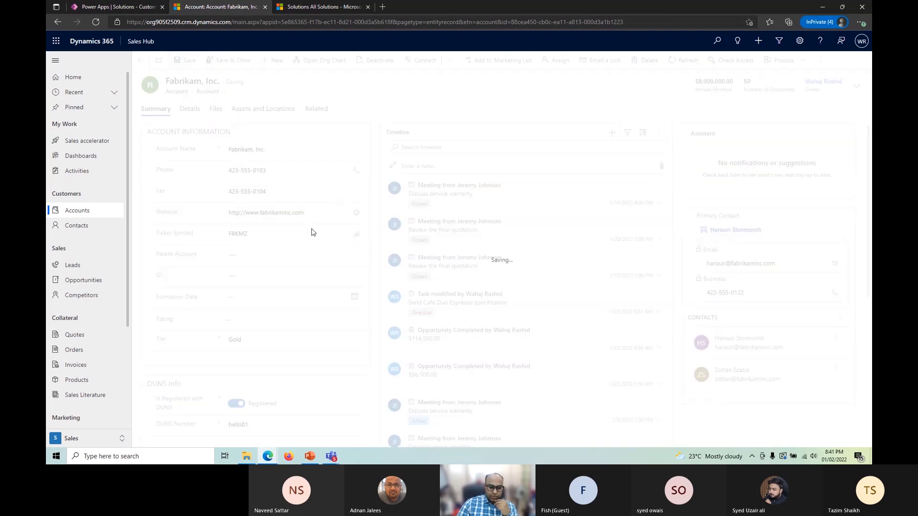
- Set the account's Rating to Top Purchaser and Frequent Buyer, then save the record
{"action": "left_click", "coordinate": [348, 315]}
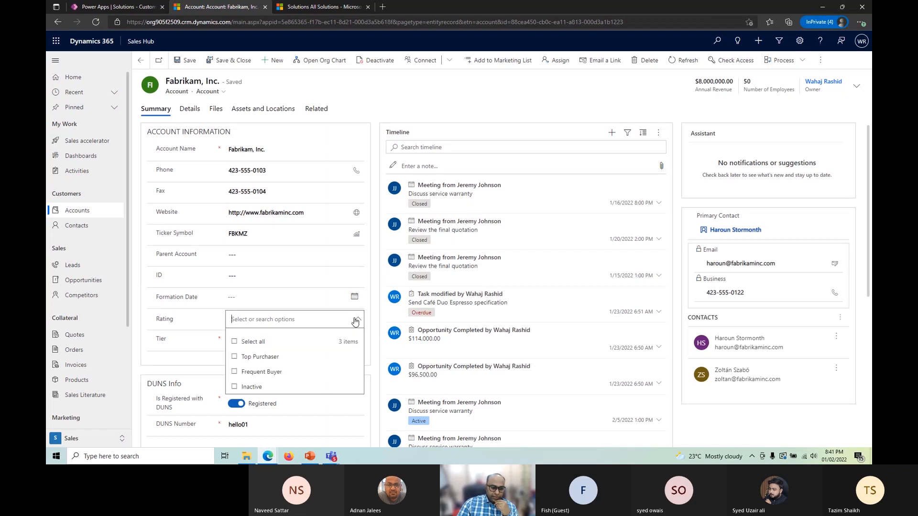
{"action": "left_click", "coordinate": [266, 357]}
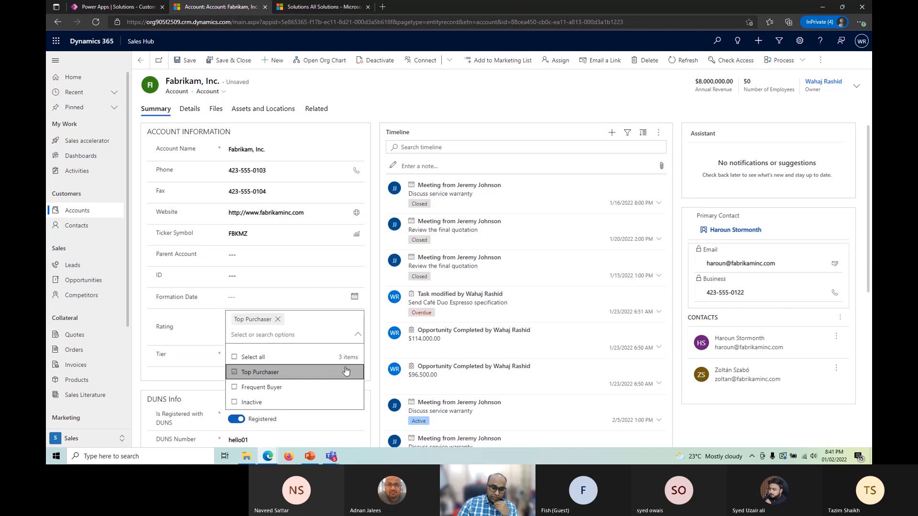
{"action": "left_click", "coordinate": [288, 388]}
{"action": "left_click", "coordinate": [182, 334]}
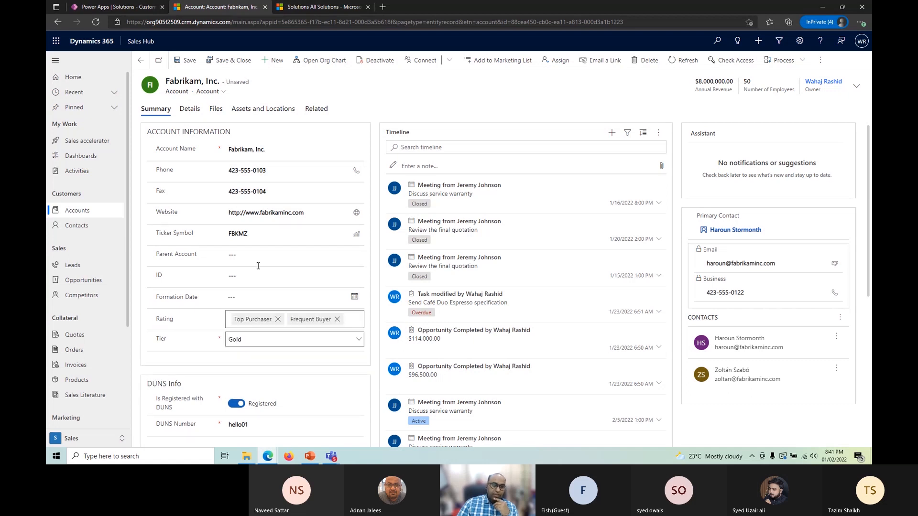
{"action": "key", "text": "ctrl+s"}
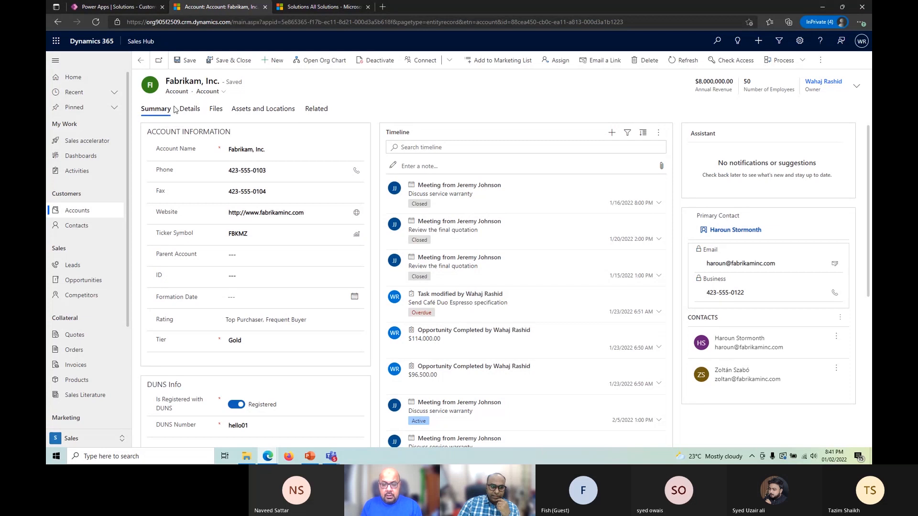
- Switch the Fabrikam, Inc. record to the Sales Insights form to compare its fields with the Account form
{"action": "left_click", "coordinate": [219, 92]}
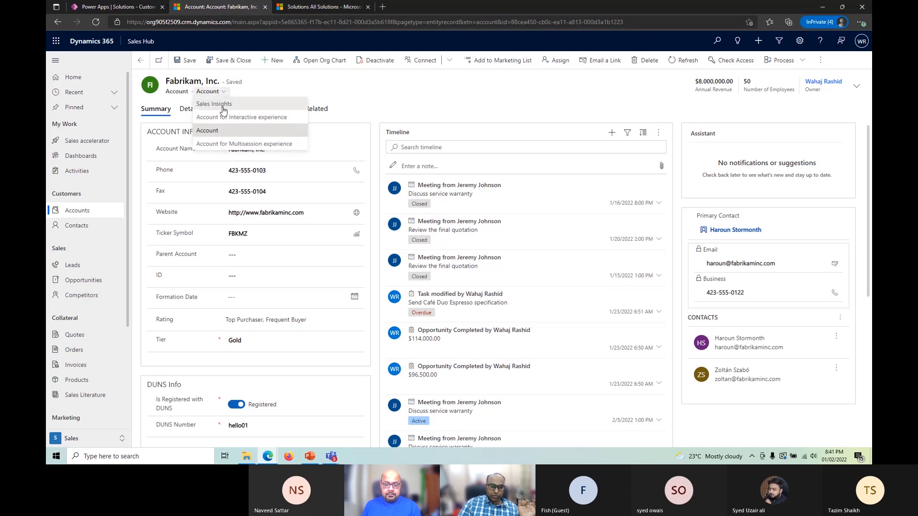
{"action": "left_click", "coordinate": [222, 105]}
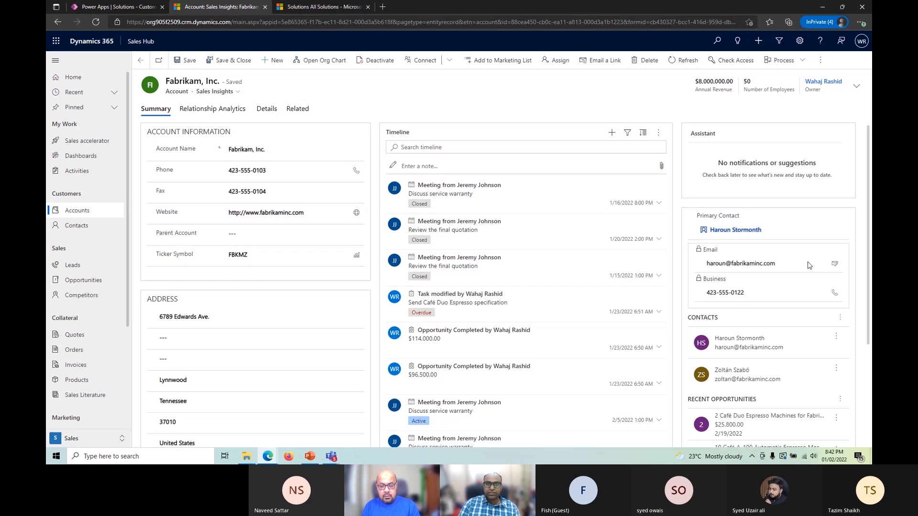
{"action": "mouse_move", "coordinate": [421, 312]}
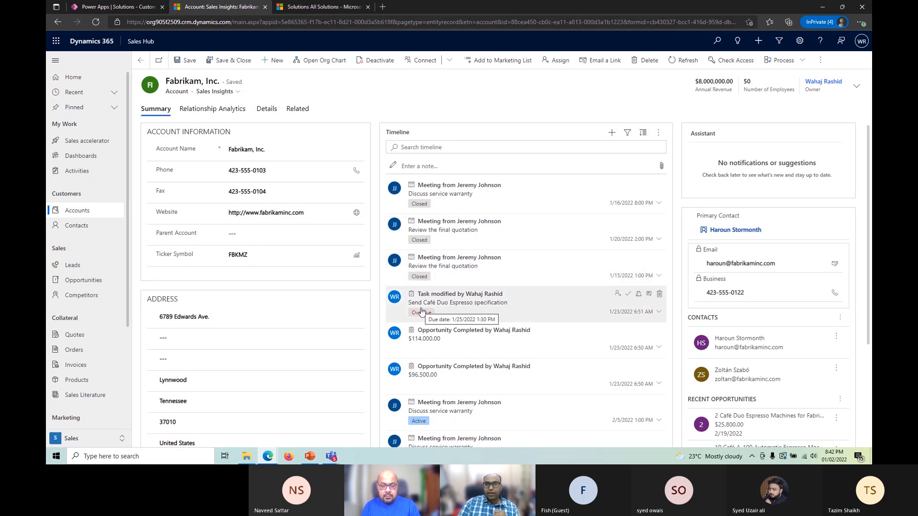
- Switch the Fabrikam, Inc. record back to the Account form and look through its Details, Files, Assets and Locations, and related record options
{"action": "left_click", "coordinate": [216, 91]}
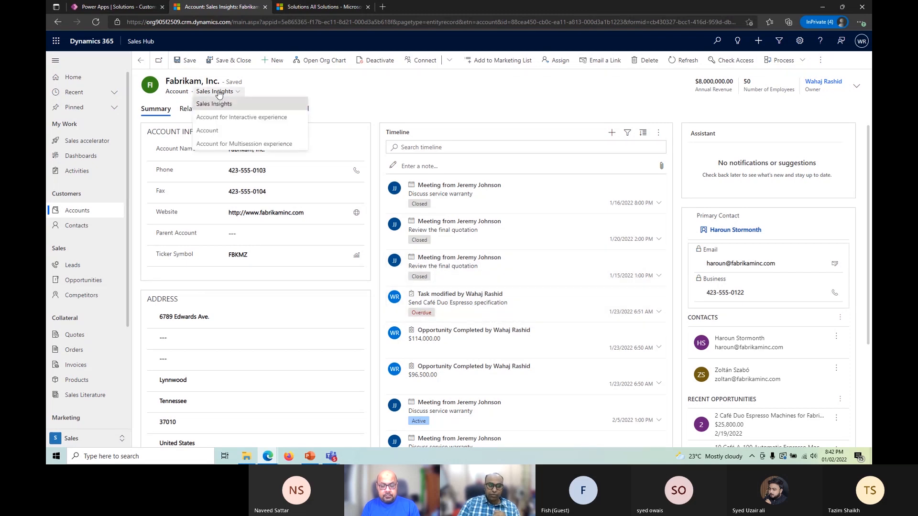
{"action": "left_click", "coordinate": [219, 132]}
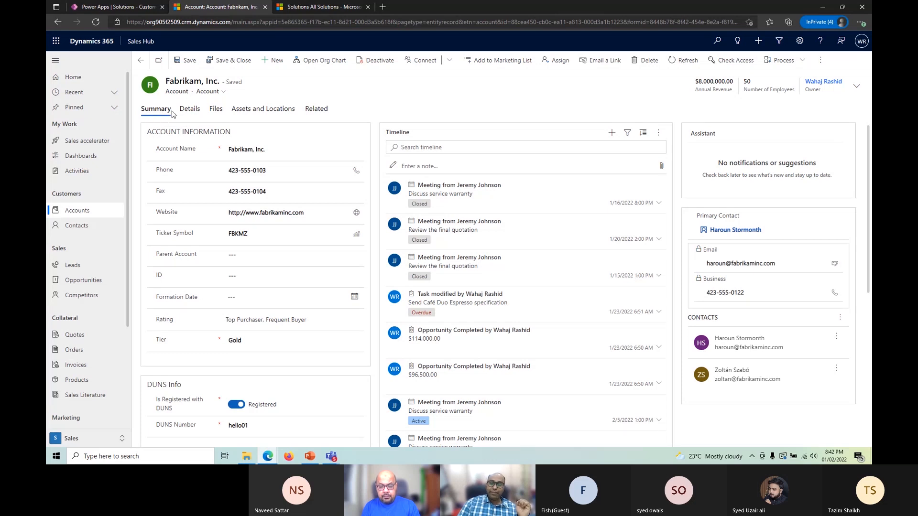
{"action": "left_click", "coordinate": [191, 114]}
{"action": "left_click", "coordinate": [160, 110]}
{"action": "left_click", "coordinate": [190, 109]}
{"action": "left_click", "coordinate": [216, 109]}
{"action": "left_click", "coordinate": [256, 110]}
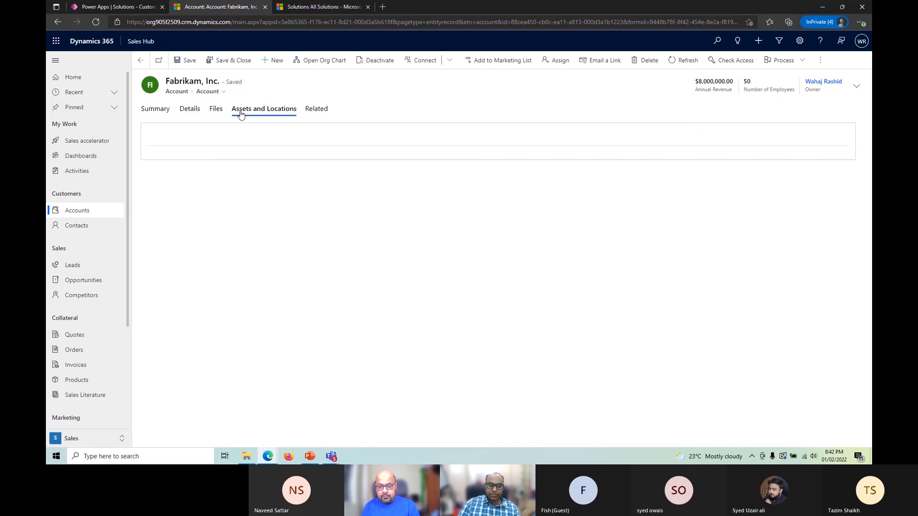
{"action": "left_click", "coordinate": [155, 111]}
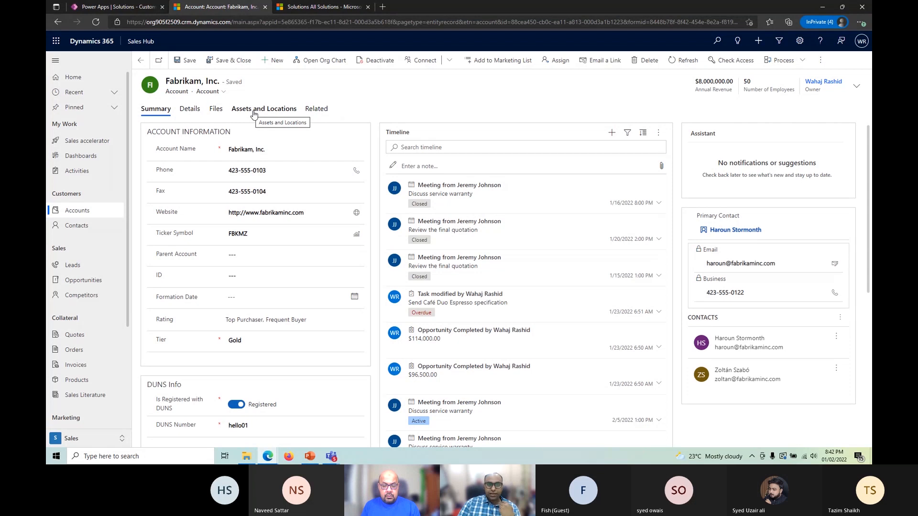
{"action": "left_click", "coordinate": [317, 110]}
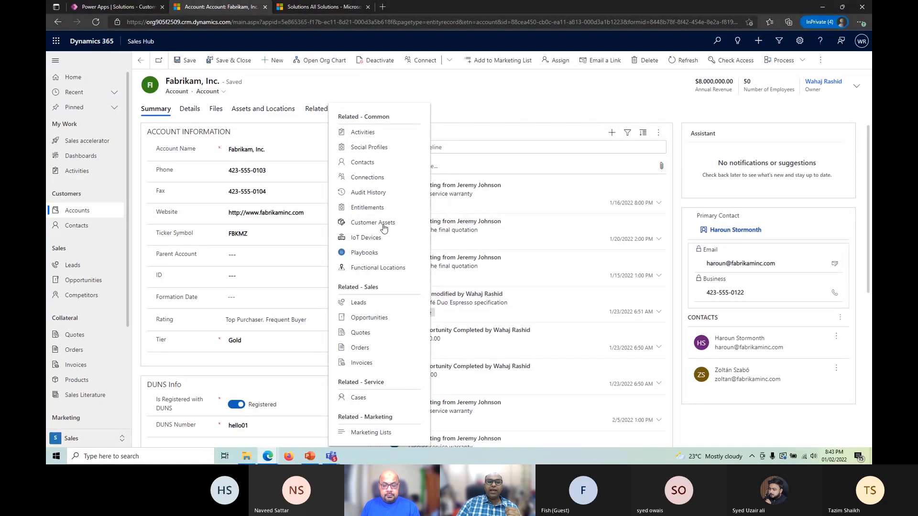
{"action": "left_click", "coordinate": [349, 87]}
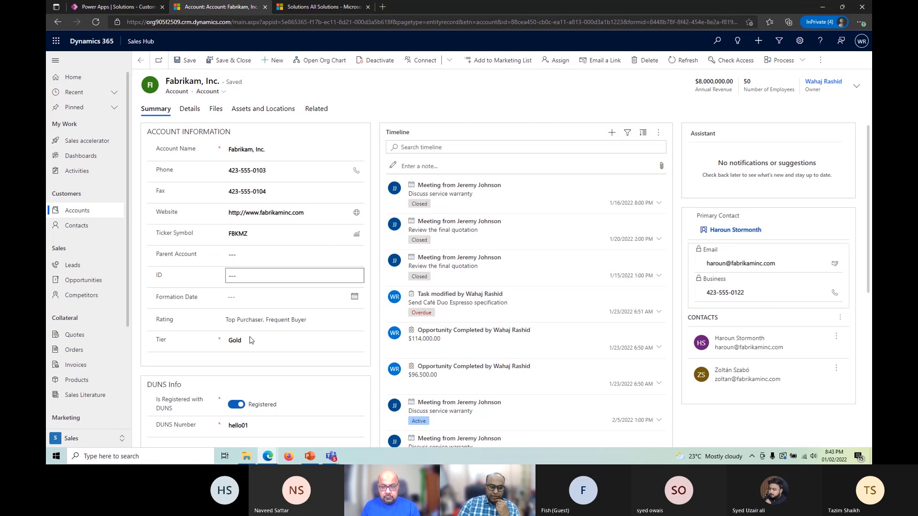
- Examine the Account form's Timeline, Assistant, Contacts and address sections on the Summary page and the sections on the Details page
{"action": "double_click", "coordinate": [393, 133]}
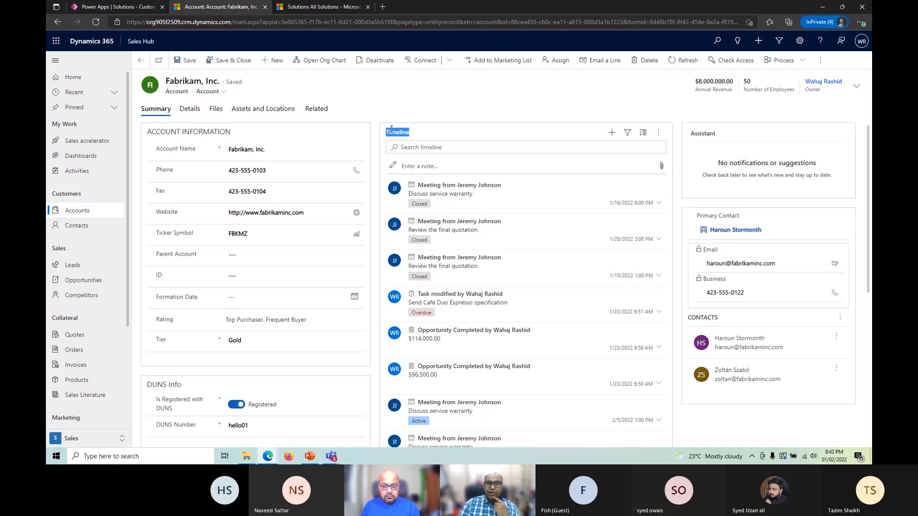
{"action": "left_click", "coordinate": [481, 132]}
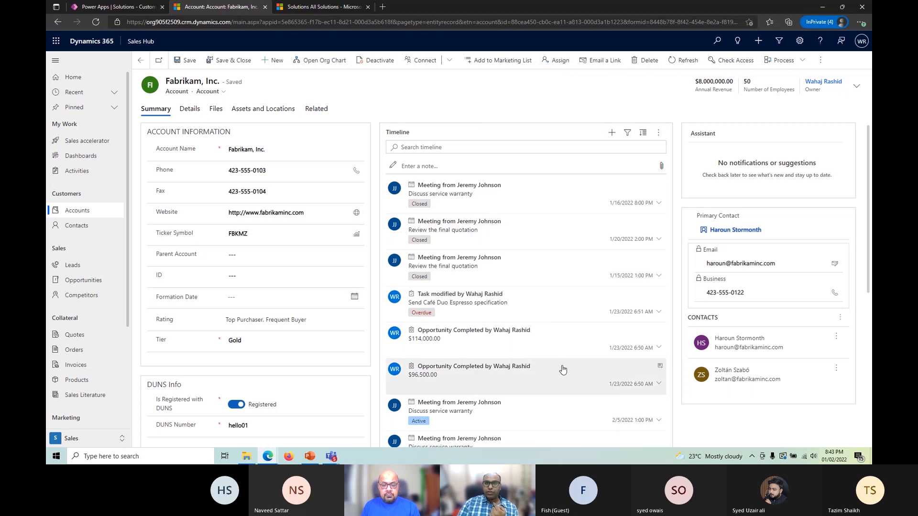
{"action": "scroll", "coordinate": [556, 363], "scroll_direction": "down", "scroll_amount": 1}
{"action": "scroll", "coordinate": [556, 362], "scroll_direction": "up", "scroll_amount": 1}
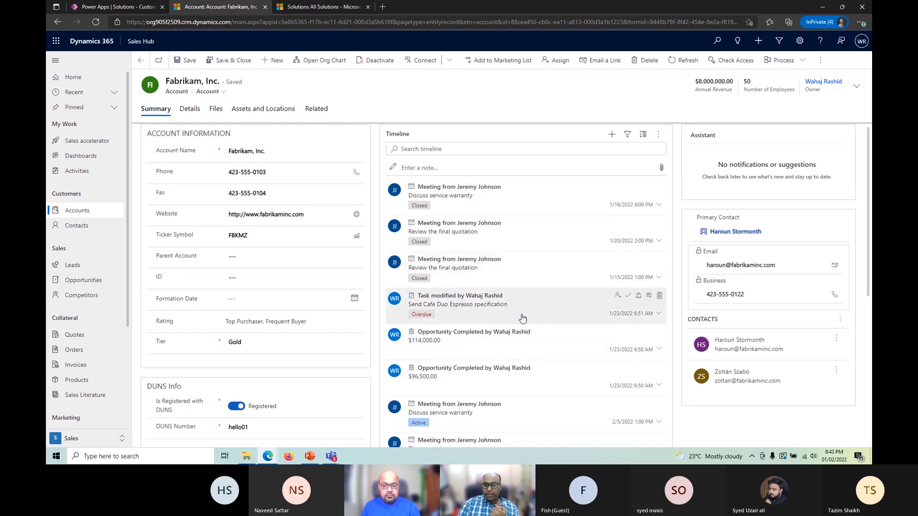
{"action": "double_click", "coordinate": [700, 136]}
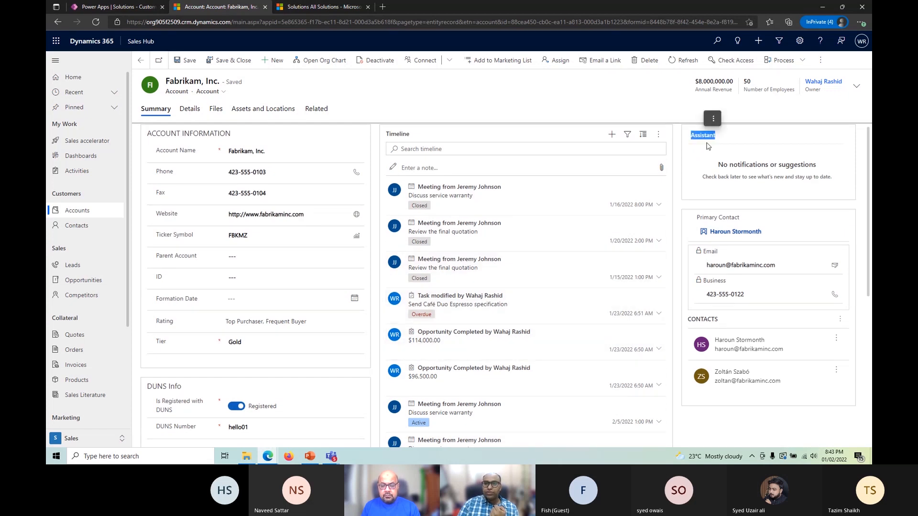
{"action": "left_click", "coordinate": [700, 177]}
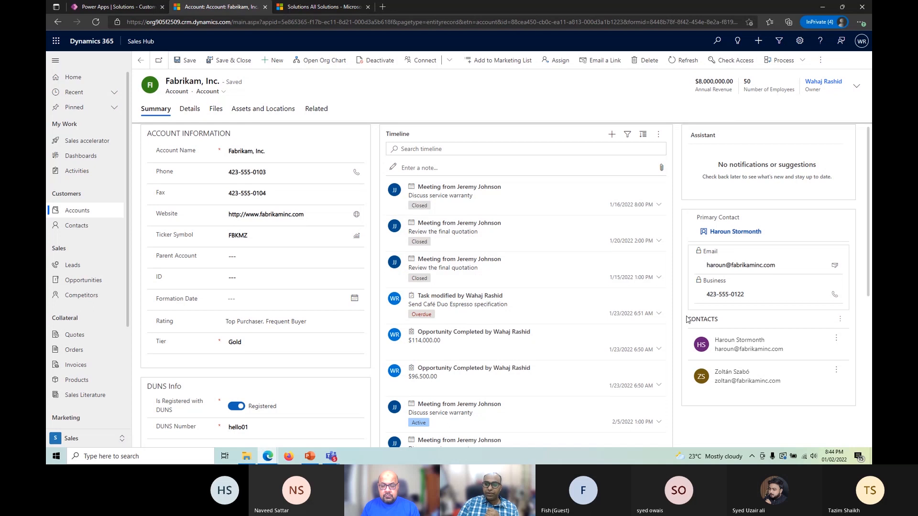
{"action": "scroll", "coordinate": [557, 288], "scroll_direction": "down", "scroll_amount": 4}
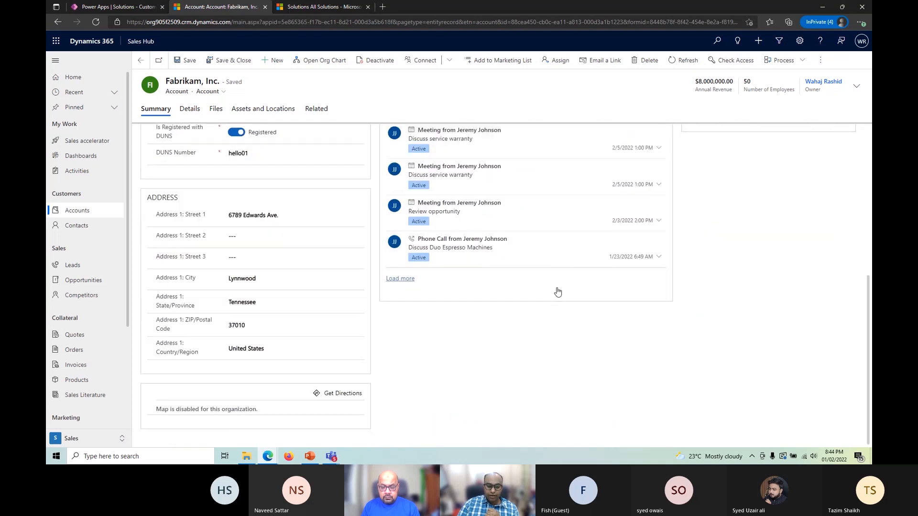
{"action": "scroll", "coordinate": [557, 290], "scroll_direction": "up", "scroll_amount": 6}
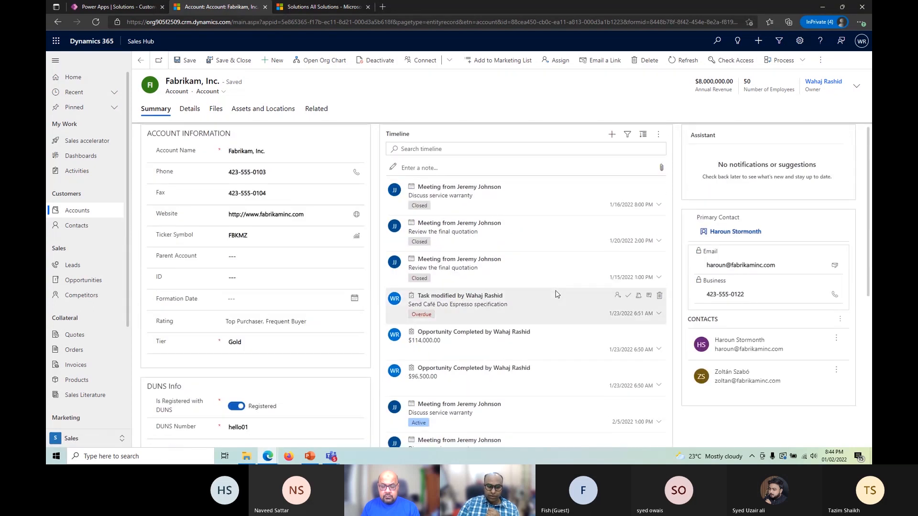
{"action": "left_click", "coordinate": [184, 115]}
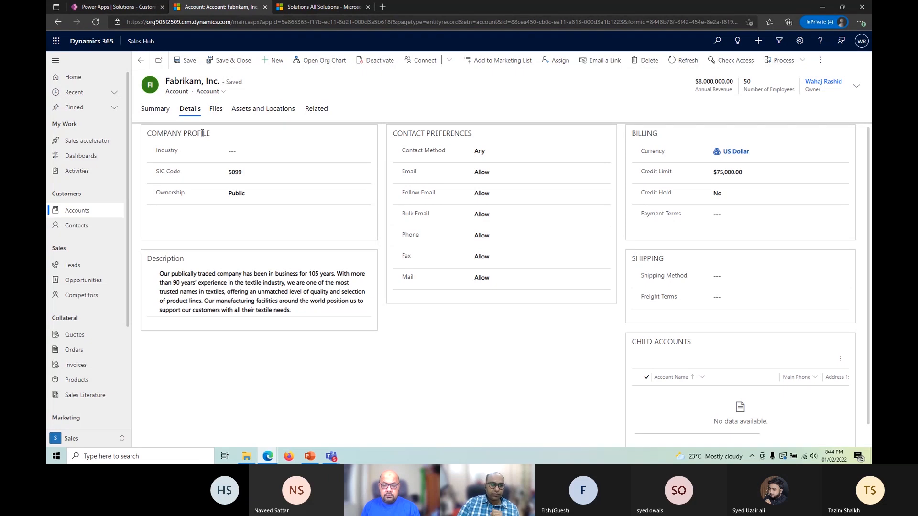
{"action": "left_click", "coordinate": [167, 117]}
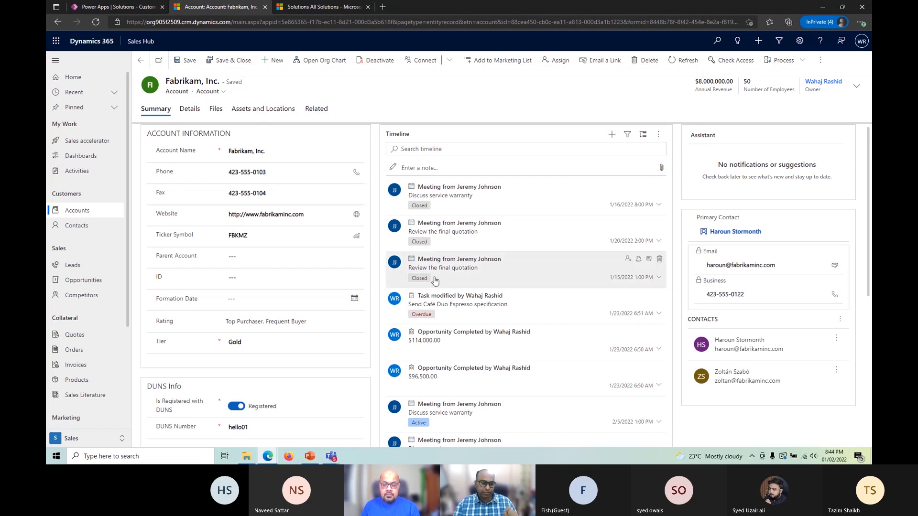
{"action": "left_click_drag", "start_coordinate": [163, 153], "coordinate": [187, 151]}
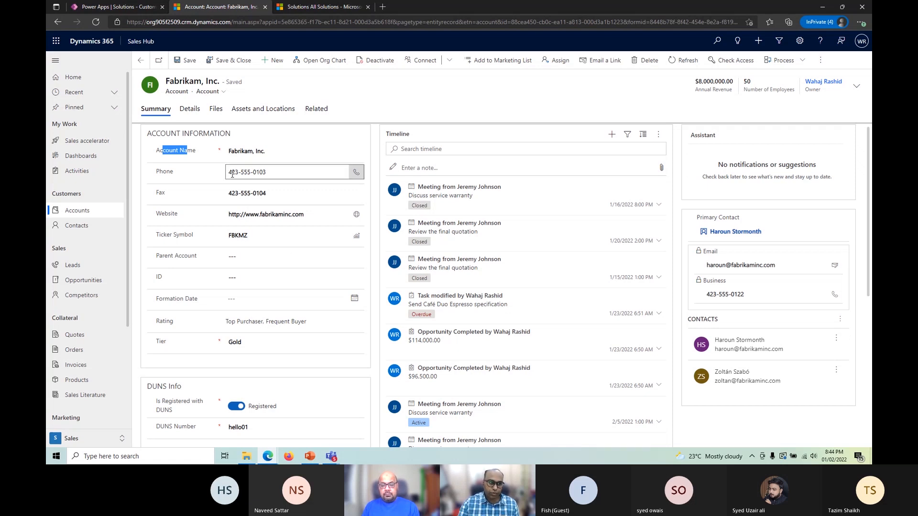
- Switch to Power Apps and open the Account table's main form from the Customer Tiers solution in the form designer
{"action": "left_click", "coordinate": [115, 7]}
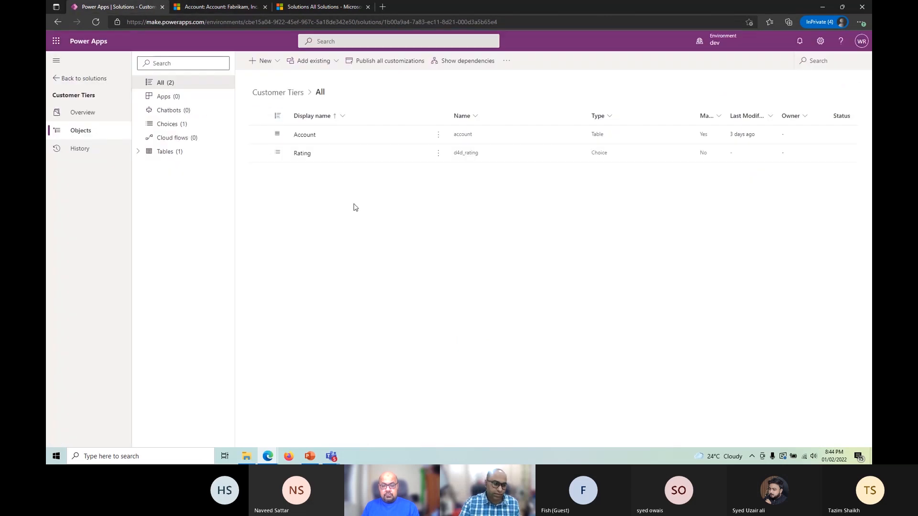
{"action": "left_click", "coordinate": [161, 153]}
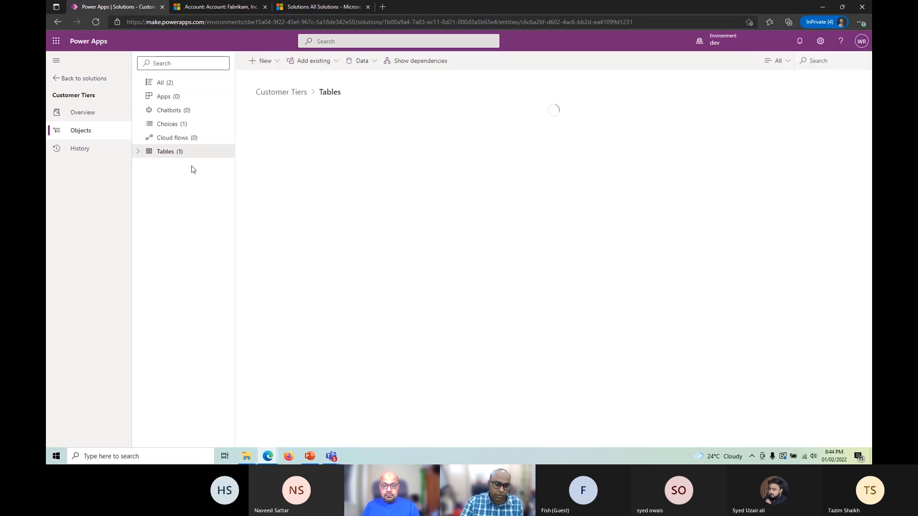
{"action": "left_click", "coordinate": [266, 140]}
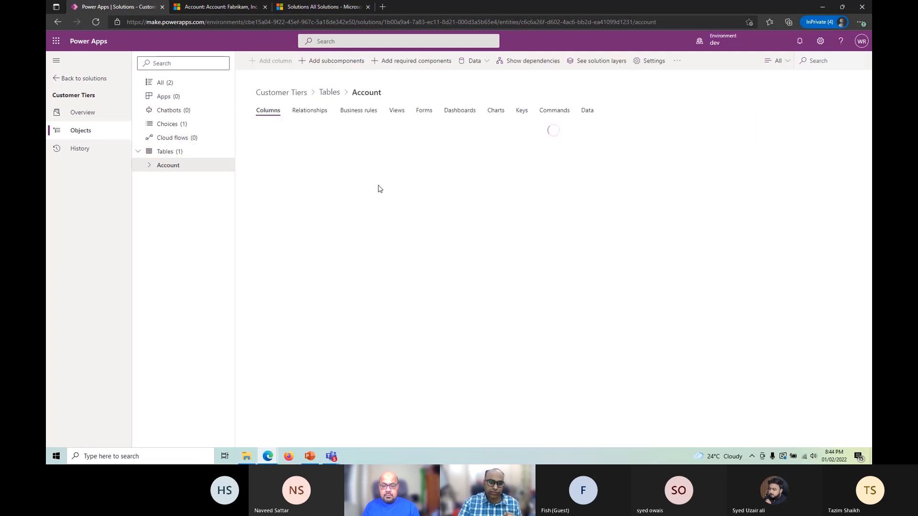
{"action": "left_click", "coordinate": [420, 113]}
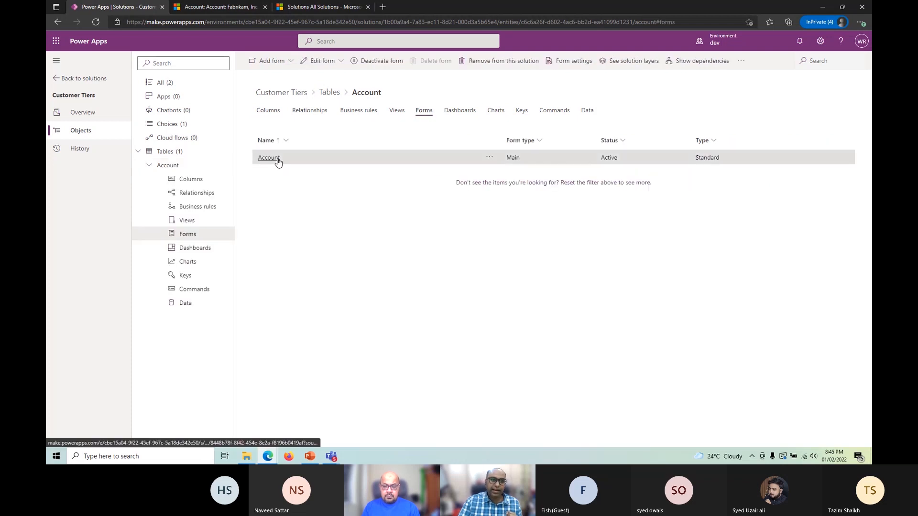
{"action": "left_click", "coordinate": [269, 158]}
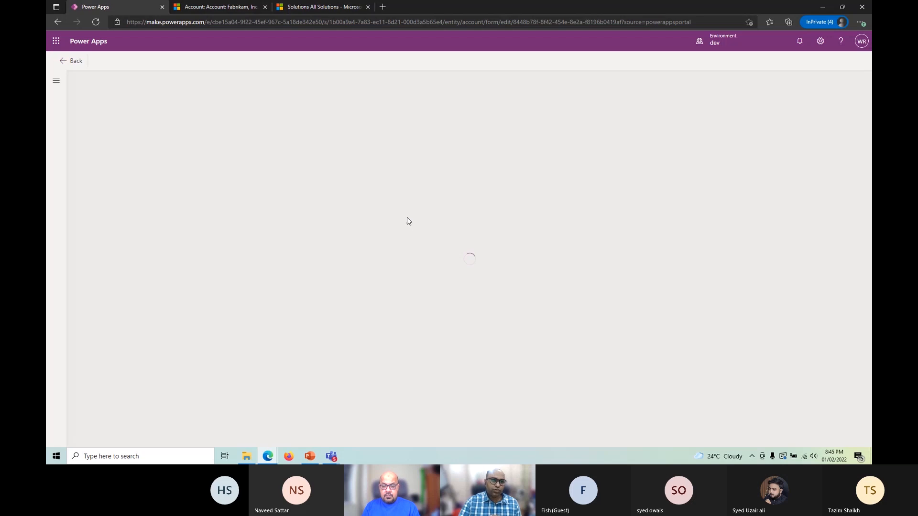
- Save a copy of the Account main form with the display name Account - Simplified
{"action": "left_click", "coordinate": [207, 5]}
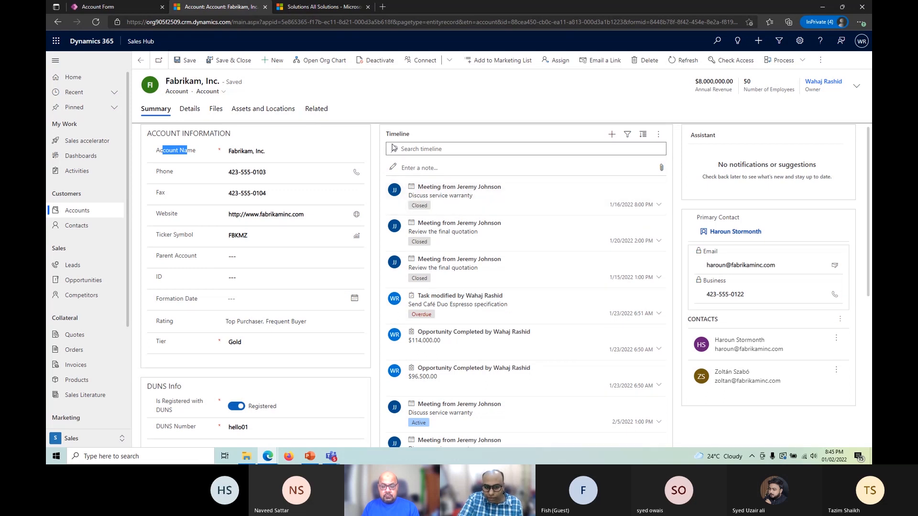
{"action": "left_click", "coordinate": [415, 138]}
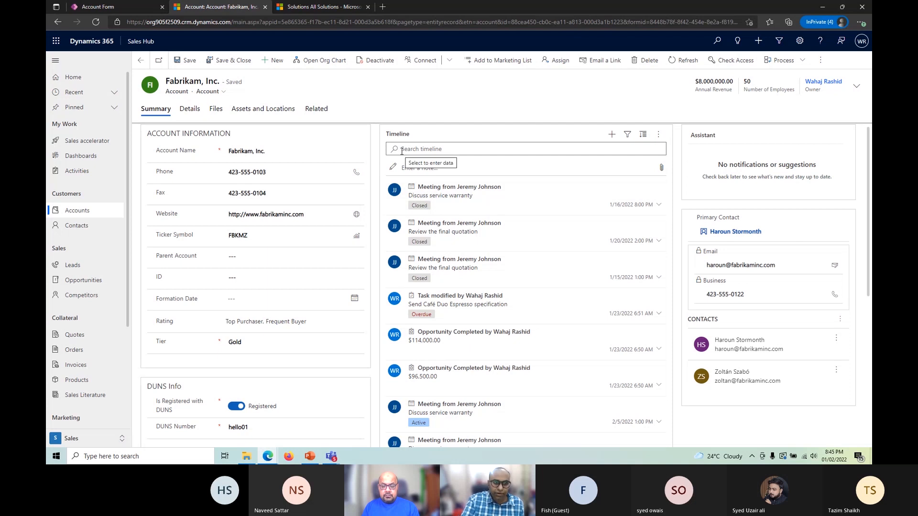
{"action": "left_click", "coordinate": [127, 10]}
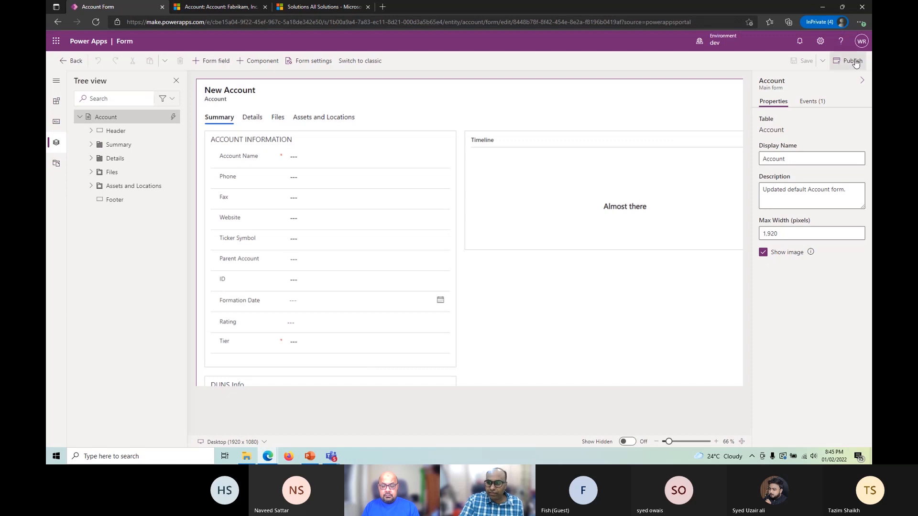
{"action": "left_click", "coordinate": [822, 61]}
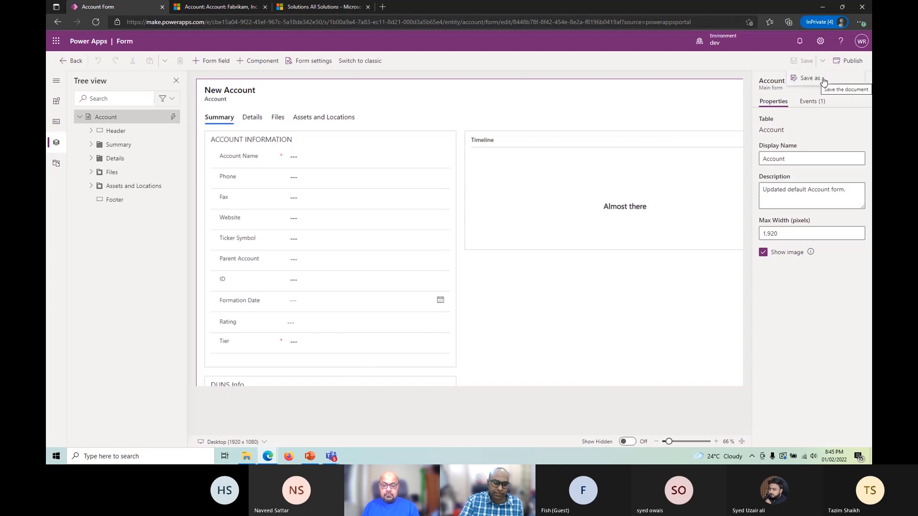
{"action": "left_click", "coordinate": [820, 79]}
{"action": "left_click", "coordinate": [469, 221]}
{"action": "type", "text": "- S"}
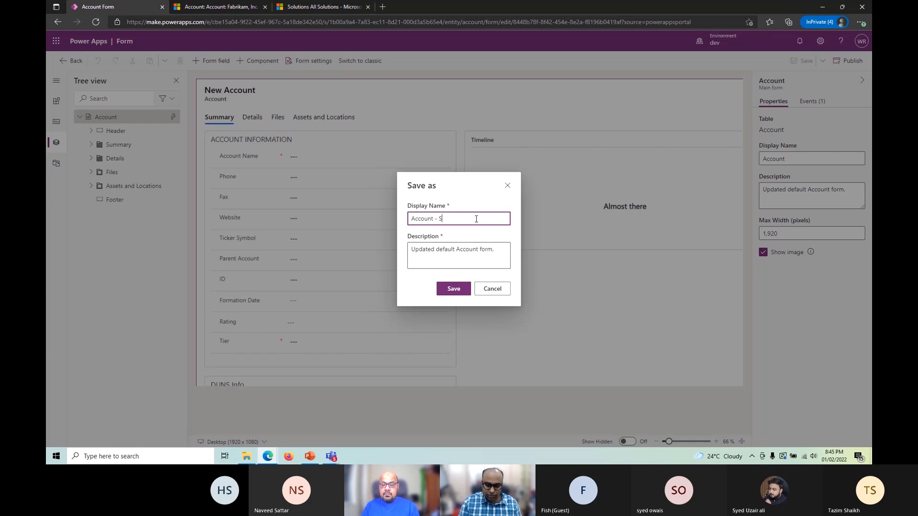
{"action": "type", "text": "implified"}
{"action": "left_click", "coordinate": [450, 292]}
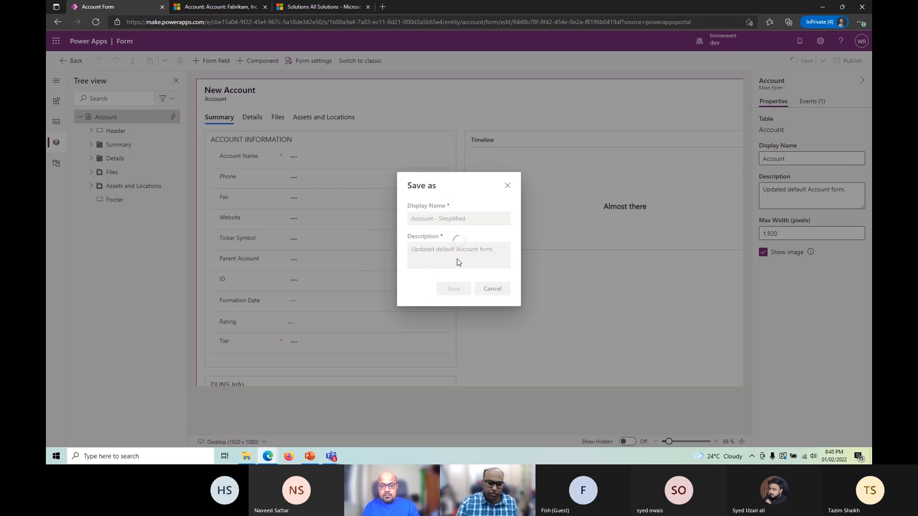
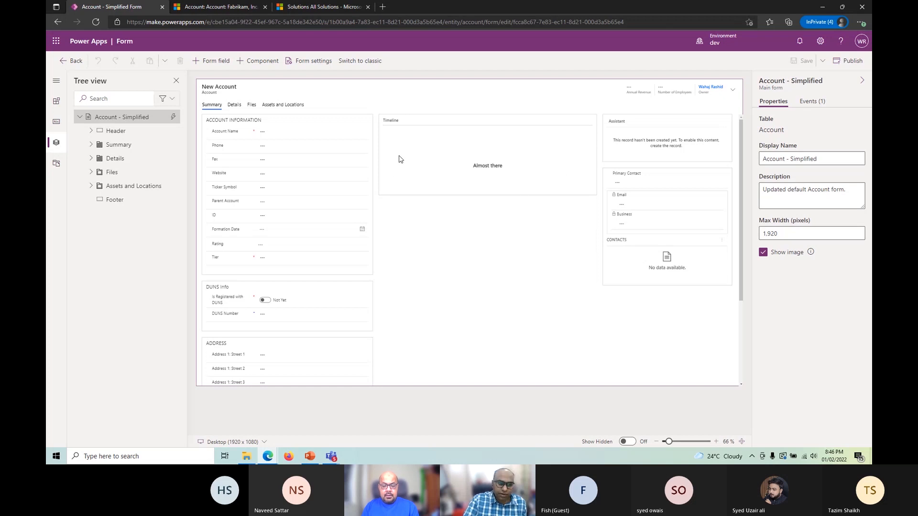
- Enlarge the Account - Simplified form preview to 86% and inspect the properties of its header and footer
{"action": "left_click", "coordinate": [377, 156]}
{"action": "left_click", "coordinate": [352, 95]}
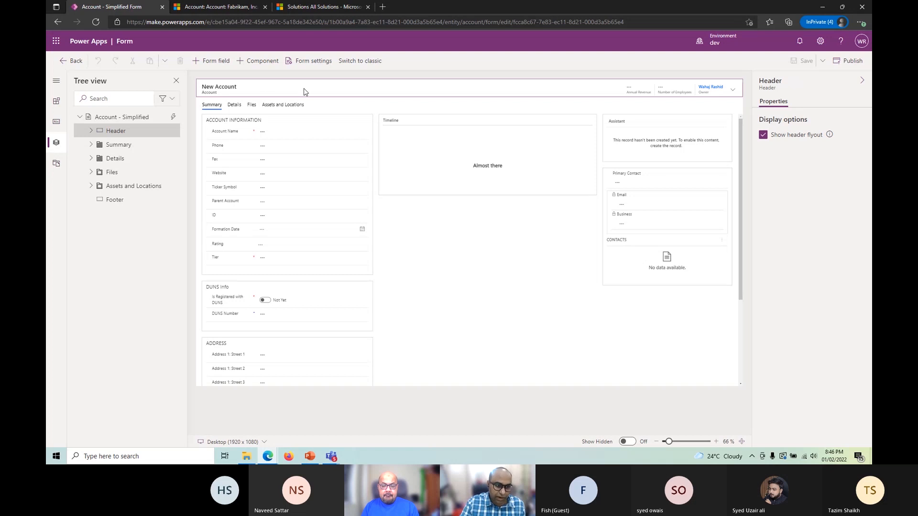
{"action": "key", "text": "ctrl+plus"}
{"action": "key", "text": "ctrl+plus"}
{"action": "key", "text": "ctrl+plus"}
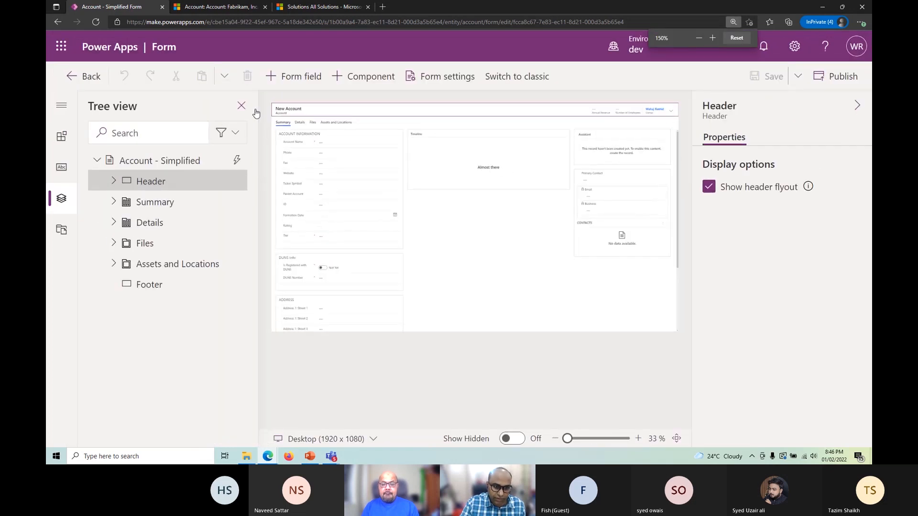
{"action": "key", "text": "ctrl+shift+Tab"}
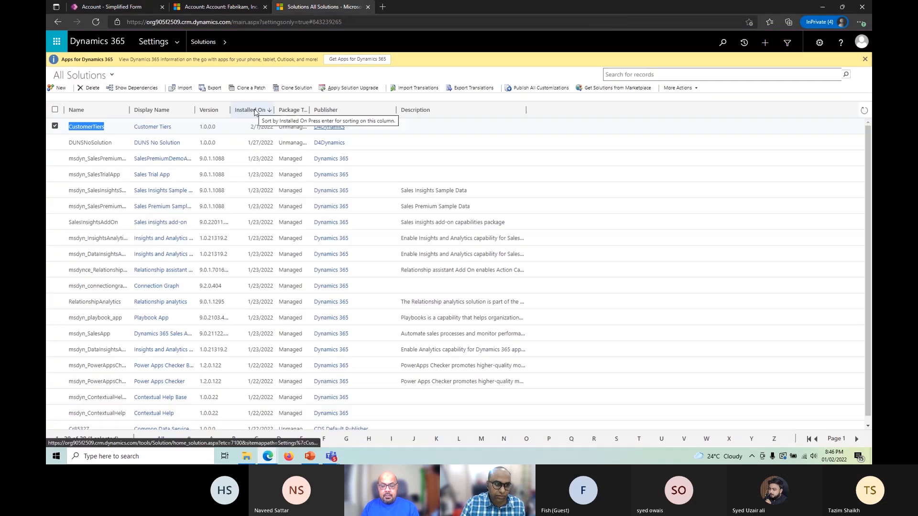
{"action": "left_click", "coordinate": [93, 6]}
{"action": "key", "text": "ctrl+0"}
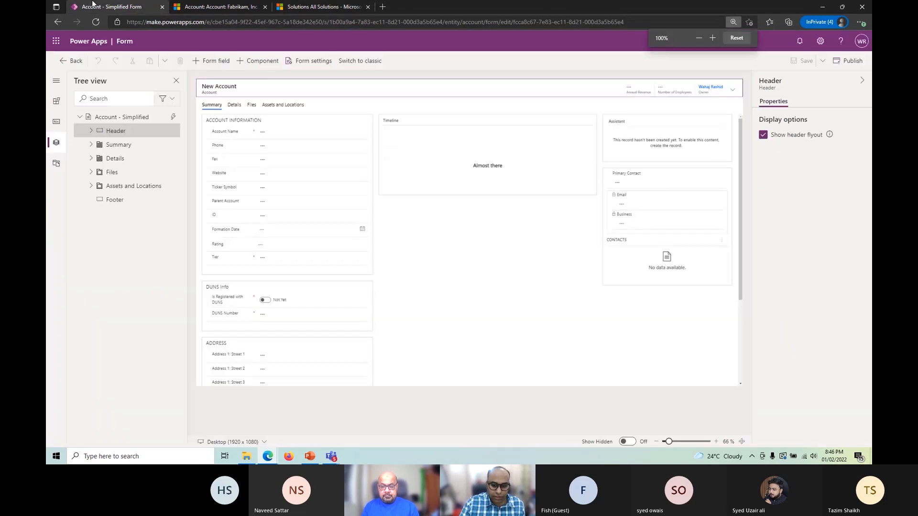
{"action": "left_click", "coordinate": [716, 442]}
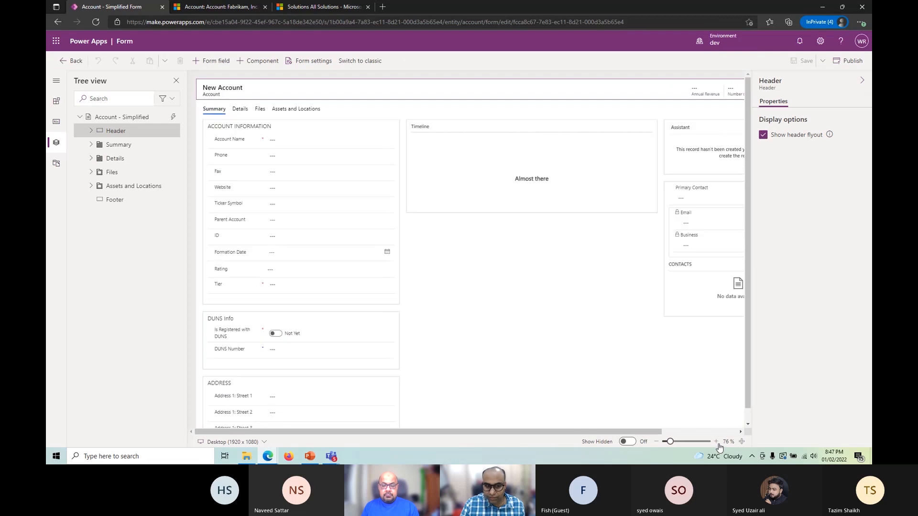
{"action": "left_click", "coordinate": [716, 443]}
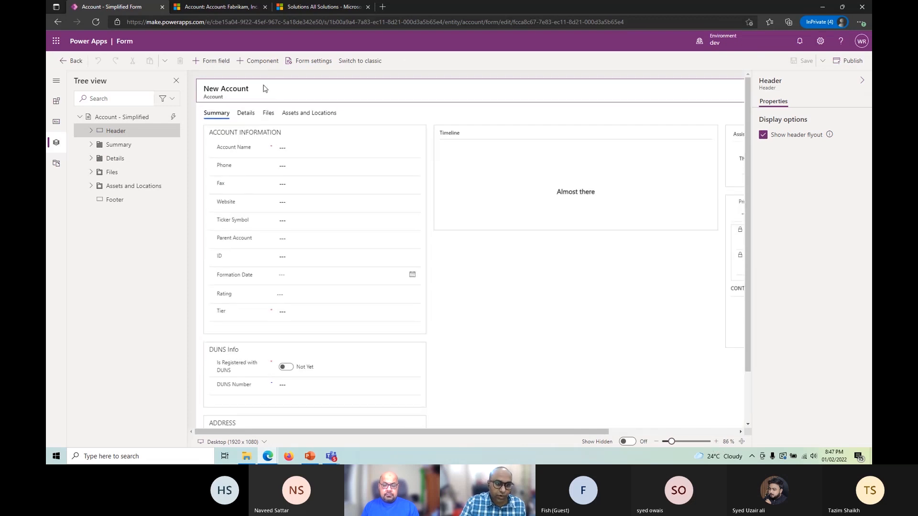
{"action": "left_click", "coordinate": [109, 200]}
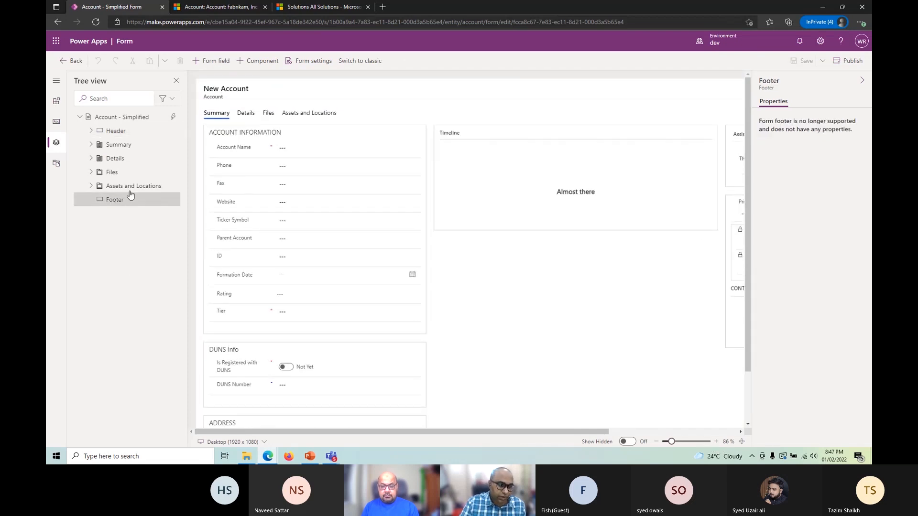
- Remove the Number of Employees field from the header of the Account - Simplified form
{"action": "left_click", "coordinate": [115, 131]}
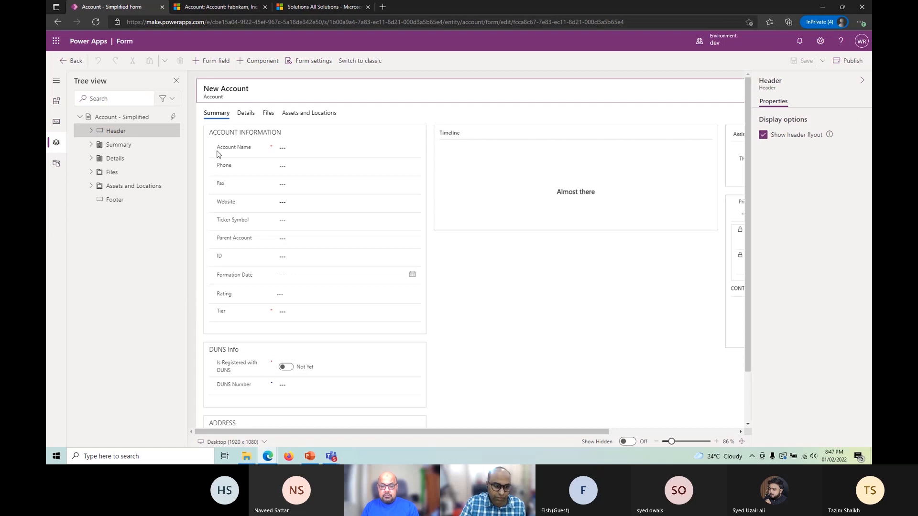
{"action": "left_click", "coordinate": [861, 81]}
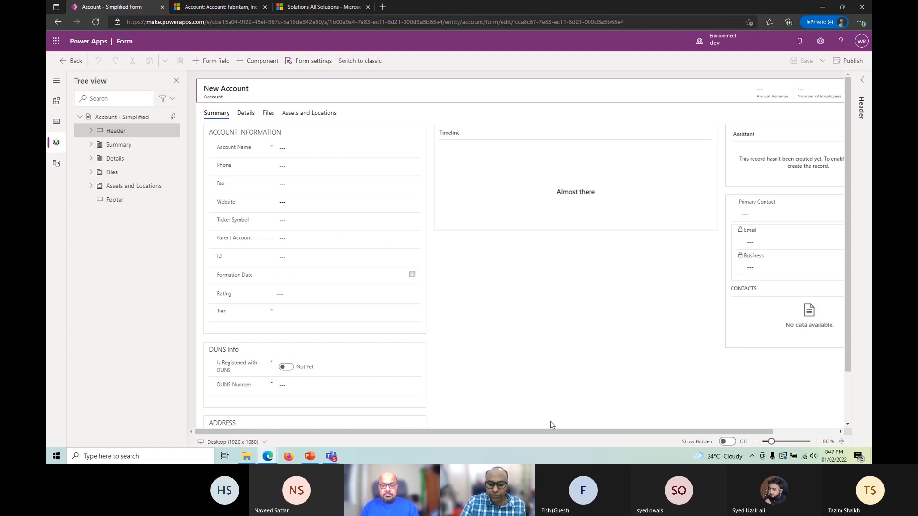
{"action": "left_click_drag", "start_coordinate": [550, 431], "coordinate": [662, 432]}
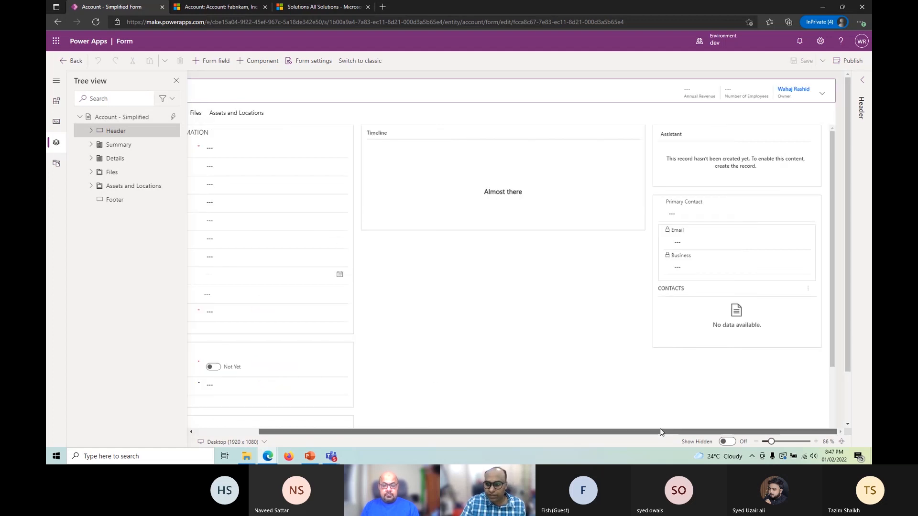
{"action": "left_click", "coordinate": [693, 92]}
{"action": "left_click", "coordinate": [736, 92]}
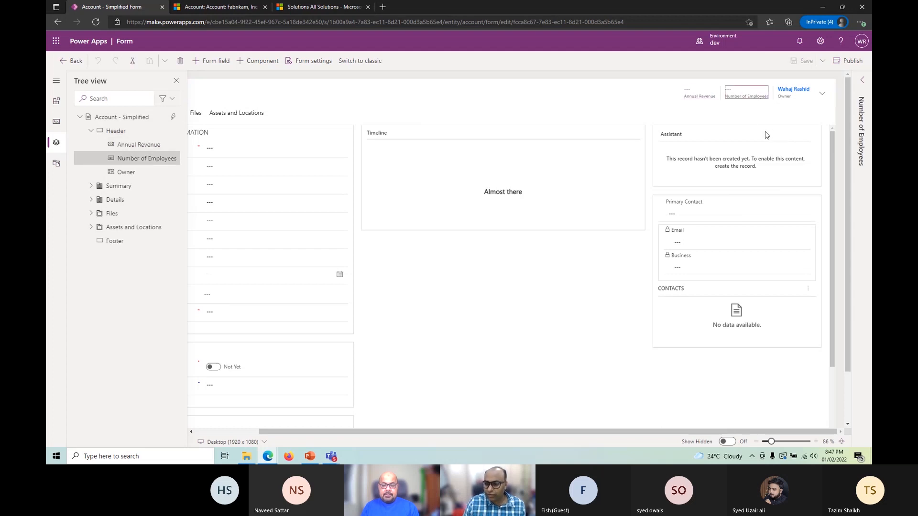
{"action": "key", "text": "Delete"}
{"action": "right_click", "coordinate": [740, 90]}
{"action": "left_click", "coordinate": [734, 95]}
{"action": "left_click", "coordinate": [701, 100]}
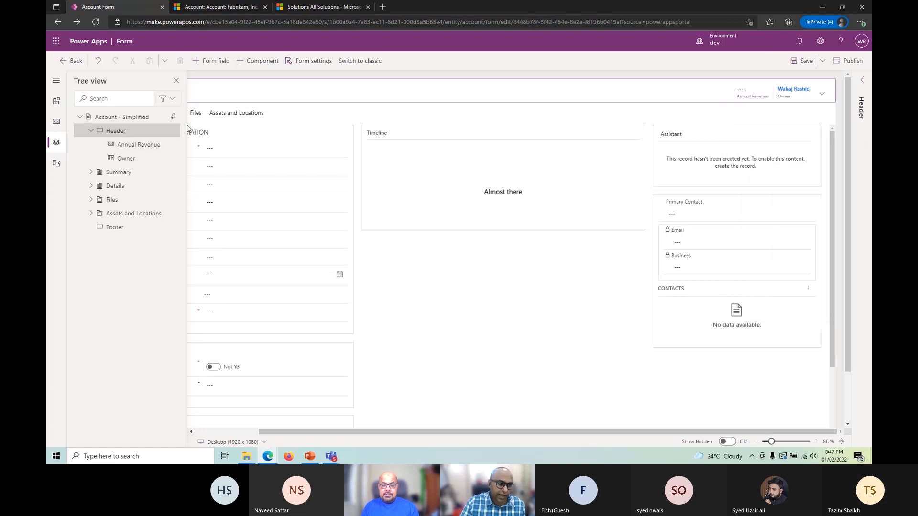
- Search the table columns for "tier", including columns that are already used on the form
{"action": "left_click", "coordinate": [56, 121]}
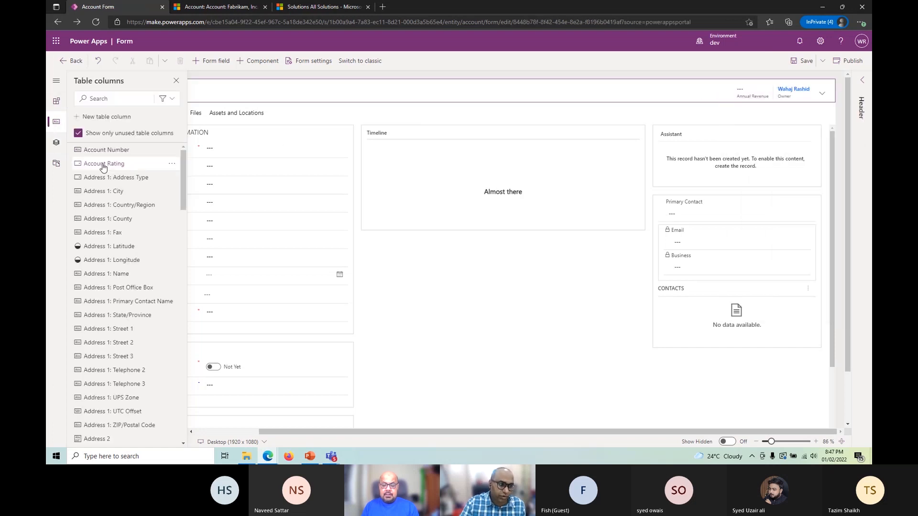
{"action": "scroll", "coordinate": [121, 225], "scroll_direction": "down", "scroll_amount": 8}
{"action": "scroll", "coordinate": [121, 225], "scroll_direction": "down", "scroll_amount": 6}
{"action": "left_click", "coordinate": [117, 100]}
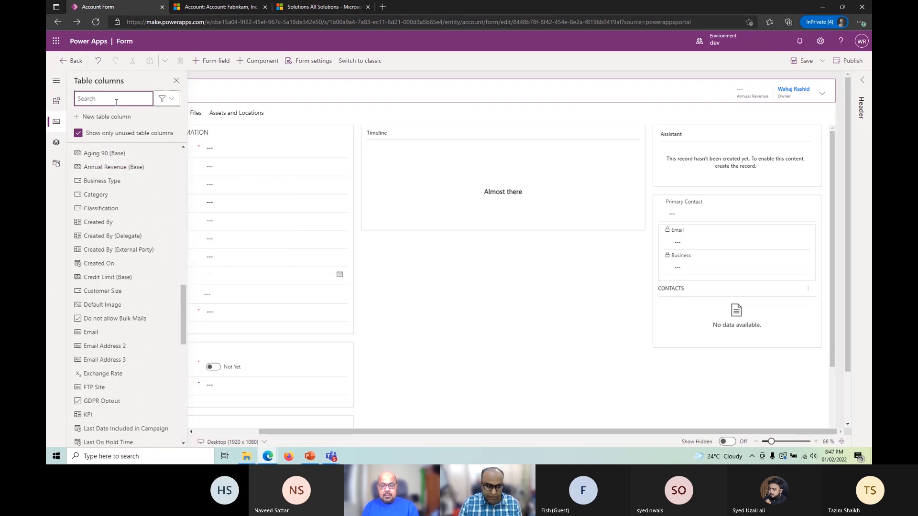
{"action": "type", "text": "tier"}
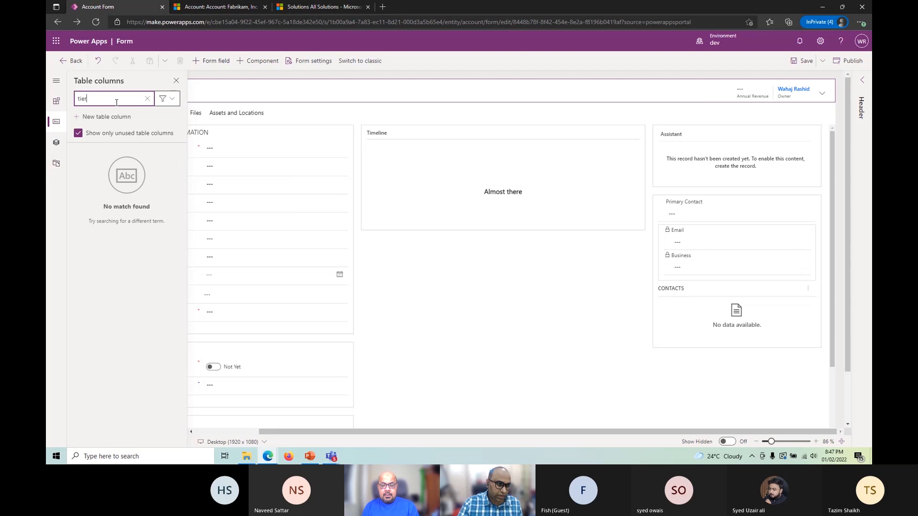
{"action": "key", "text": "ctrl+a"}
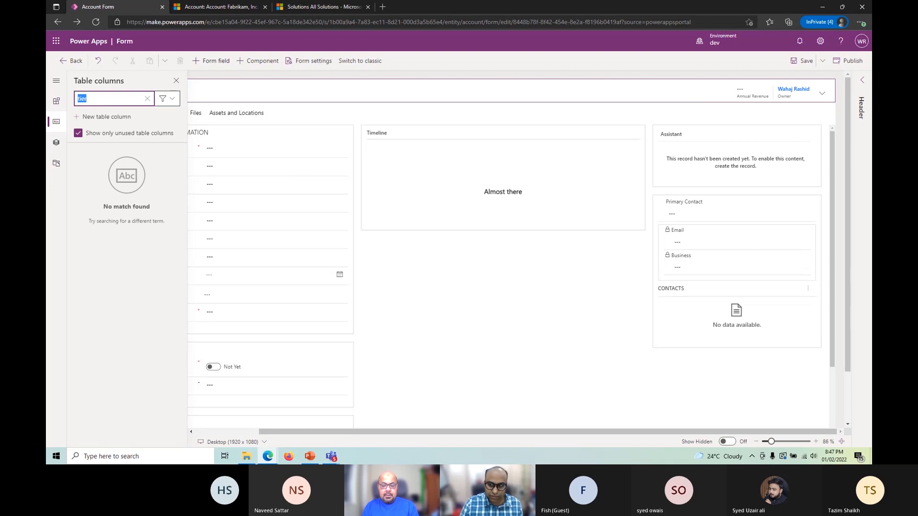
{"action": "key", "text": "BackSpace"}
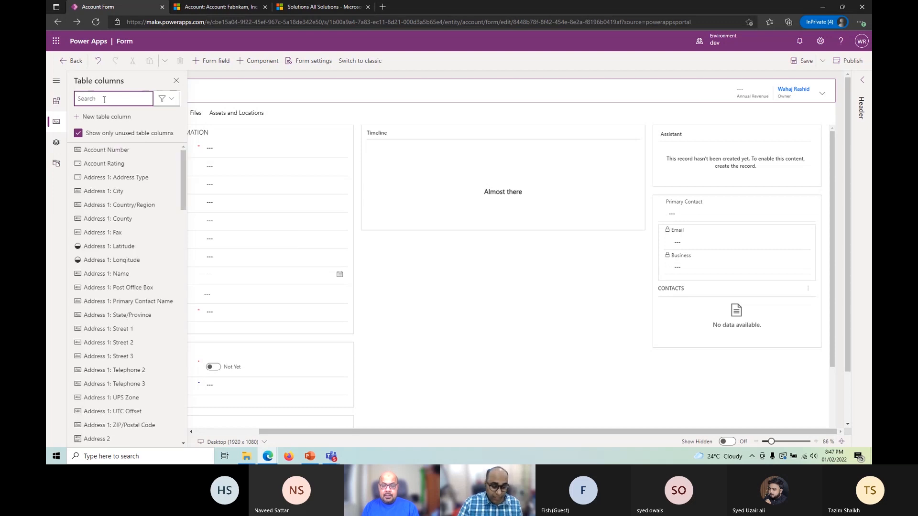
{"action": "type", "text": "tier"}
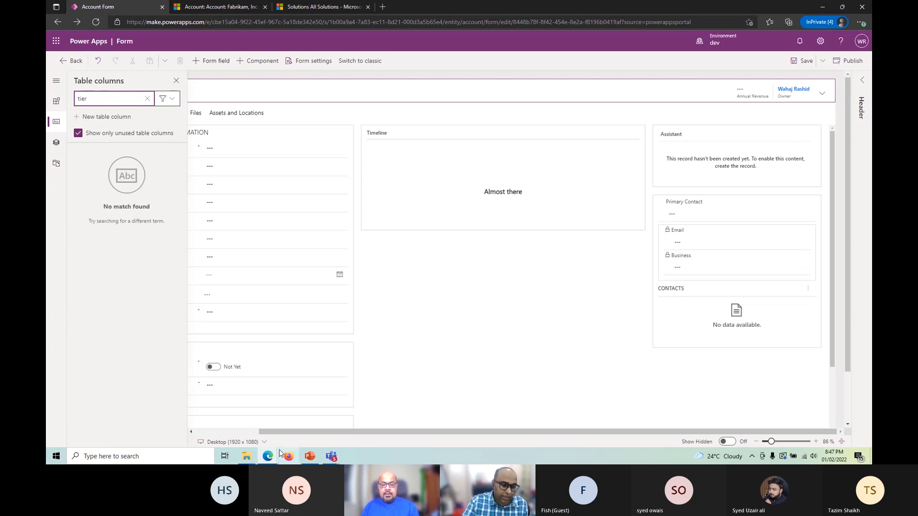
{"action": "left_click_drag", "start_coordinate": [279, 431], "coordinate": [216, 407]}
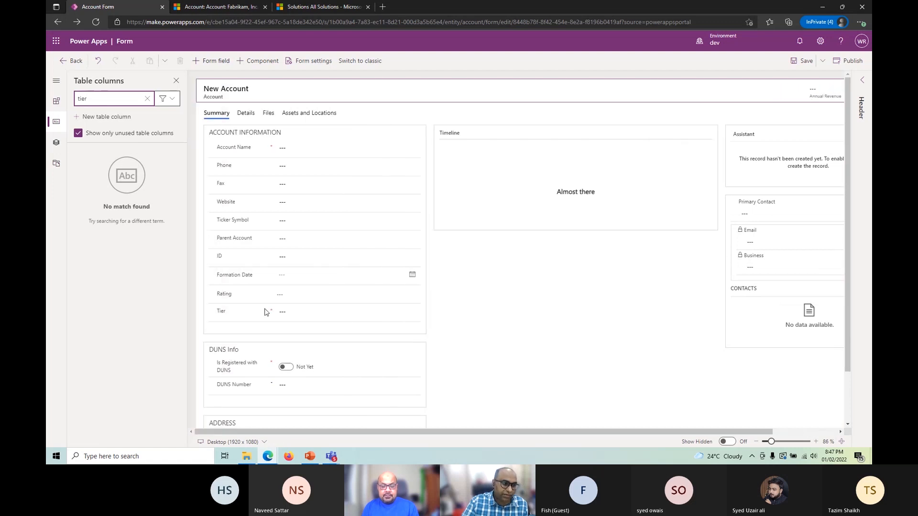
{"action": "left_click", "coordinate": [78, 133]}
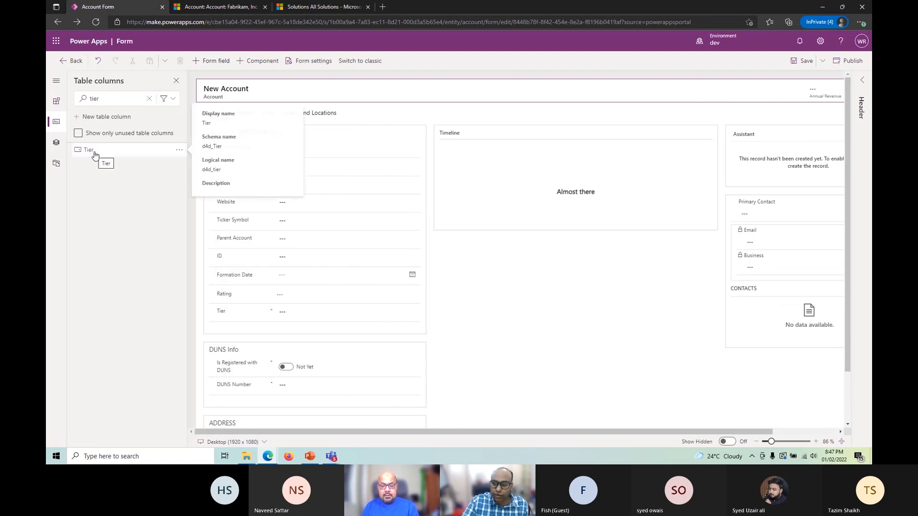
- Add the Tier column to the form header and place it ahead of Annual Revenue
{"action": "left_click_drag", "start_coordinate": [96, 152], "coordinate": [804, 94]}
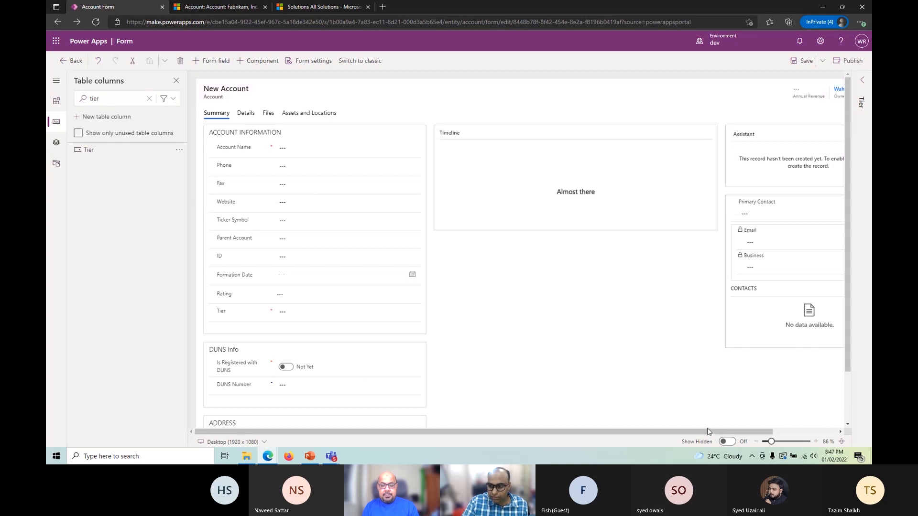
{"action": "left_click_drag", "start_coordinate": [708, 431], "coordinate": [773, 431]}
{"action": "left_click_drag", "start_coordinate": [806, 94], "coordinate": [724, 96]}
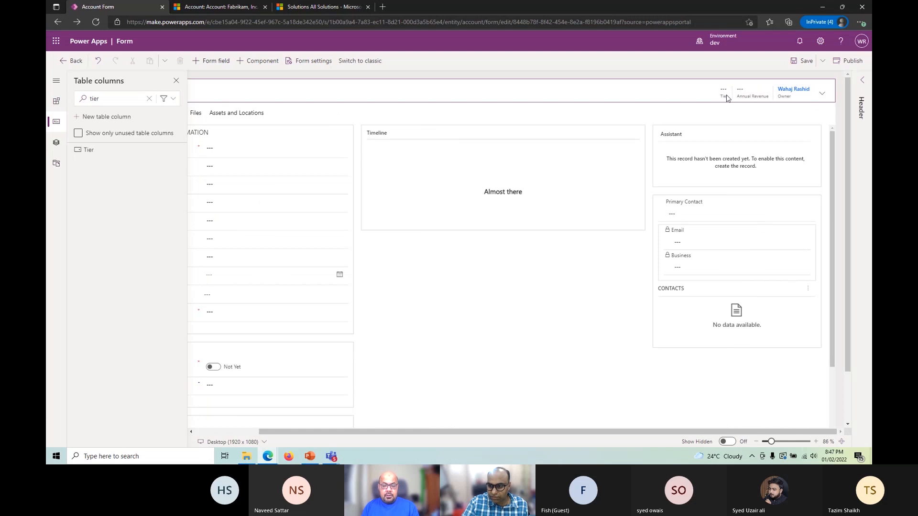
{"action": "left_click_drag", "start_coordinate": [605, 433], "coordinate": [428, 116]}
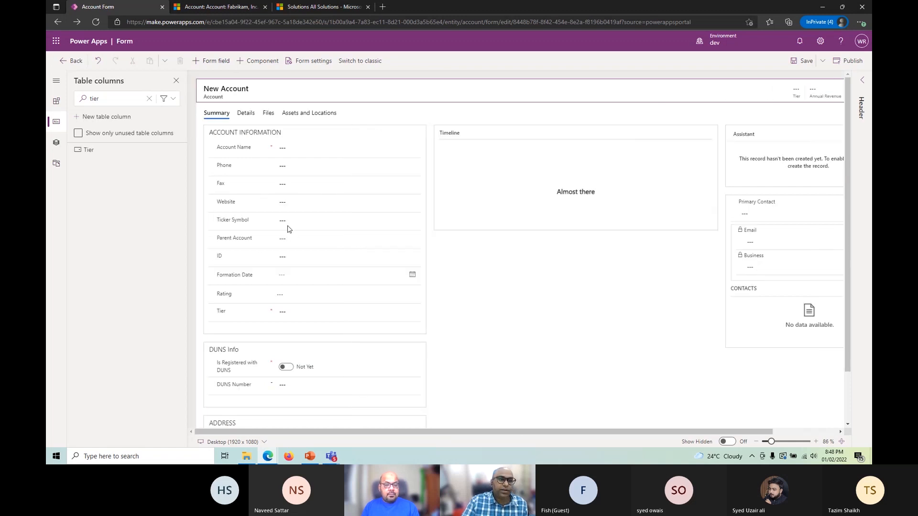
- Delete the Timeline and Assistant components from the form's Summary page
{"action": "left_click", "coordinate": [550, 278]}
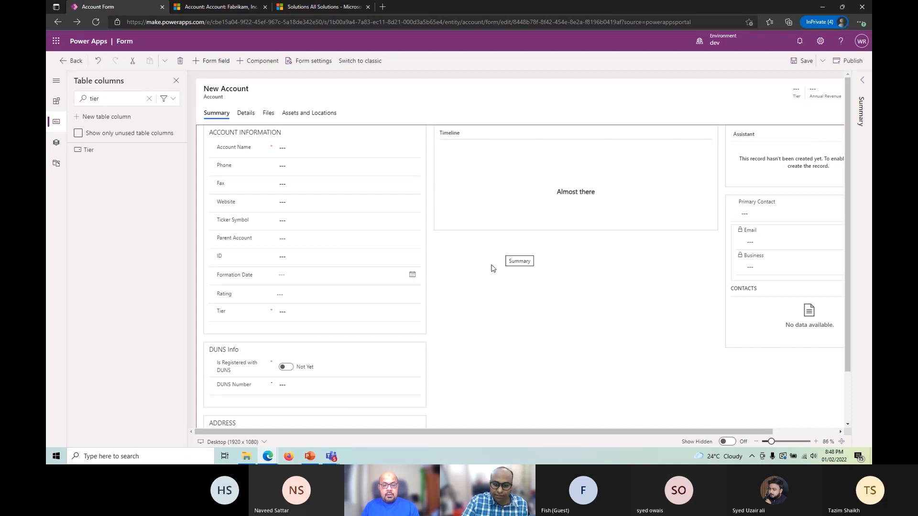
{"action": "left_click", "coordinate": [476, 141]}
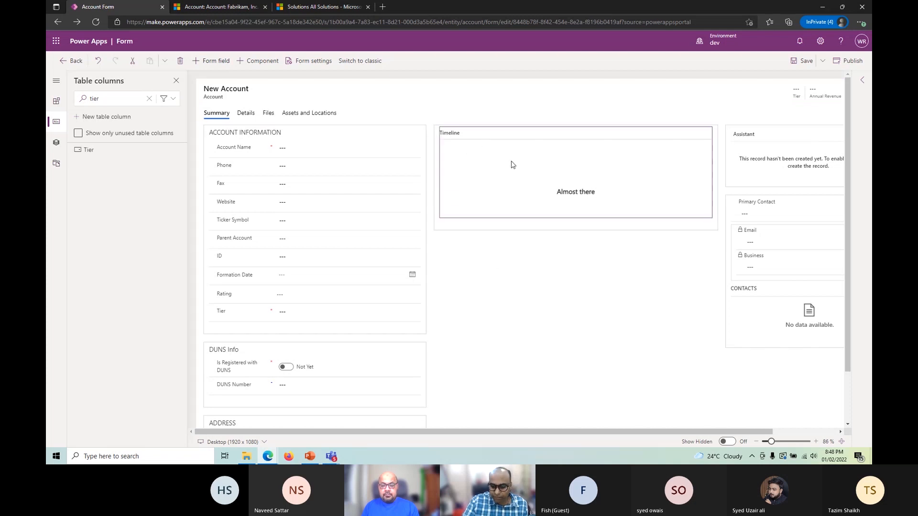
{"action": "left_click", "coordinate": [512, 164]}
{"action": "key", "text": "Delete"}
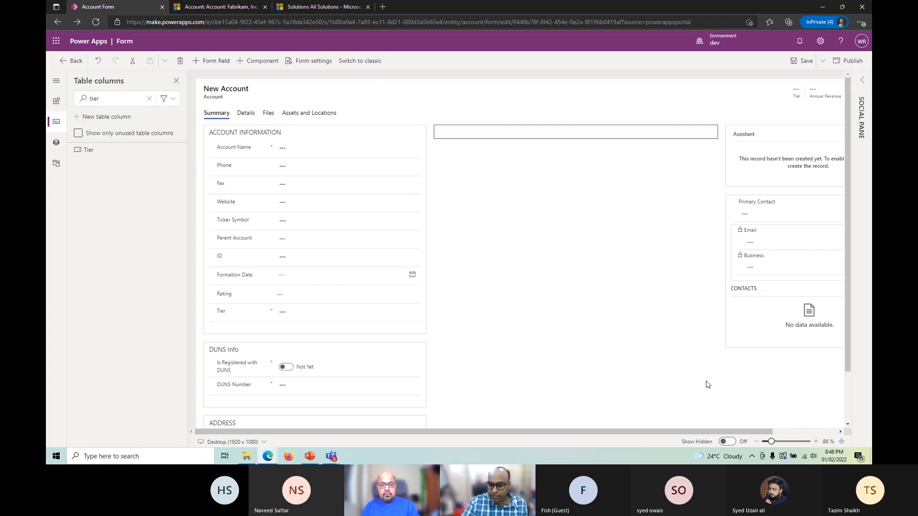
{"action": "left_click", "coordinate": [770, 139]}
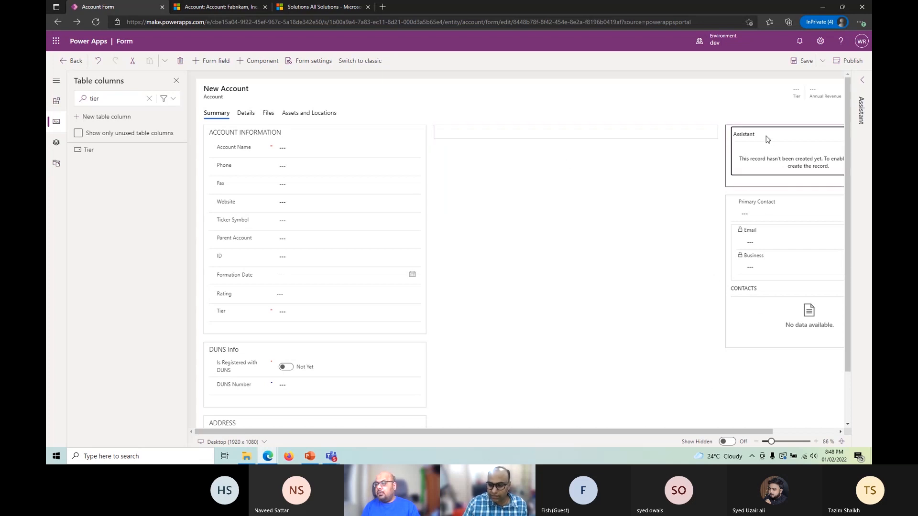
{"action": "key", "text": "Delete"}
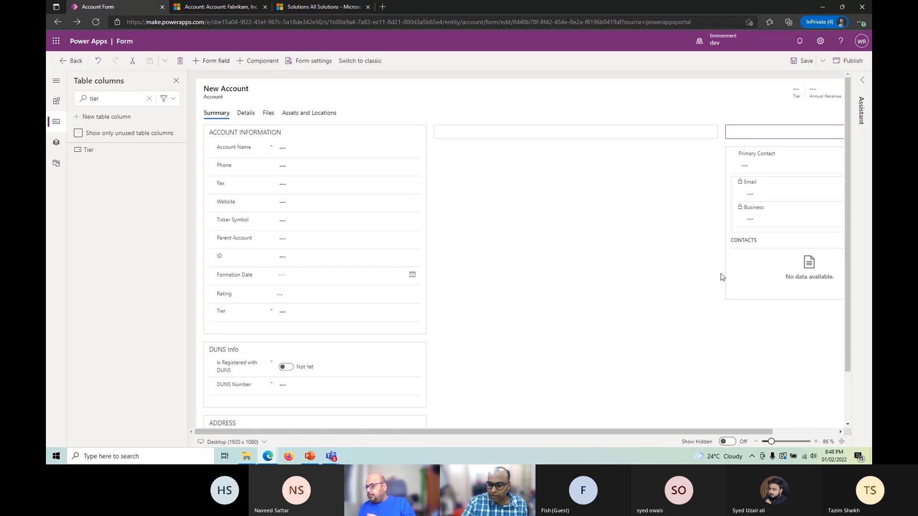
- Try to move the DUNS Info section into the middle column of the Summary page
{"action": "left_click_drag", "start_coordinate": [247, 345], "coordinate": [489, 145]}
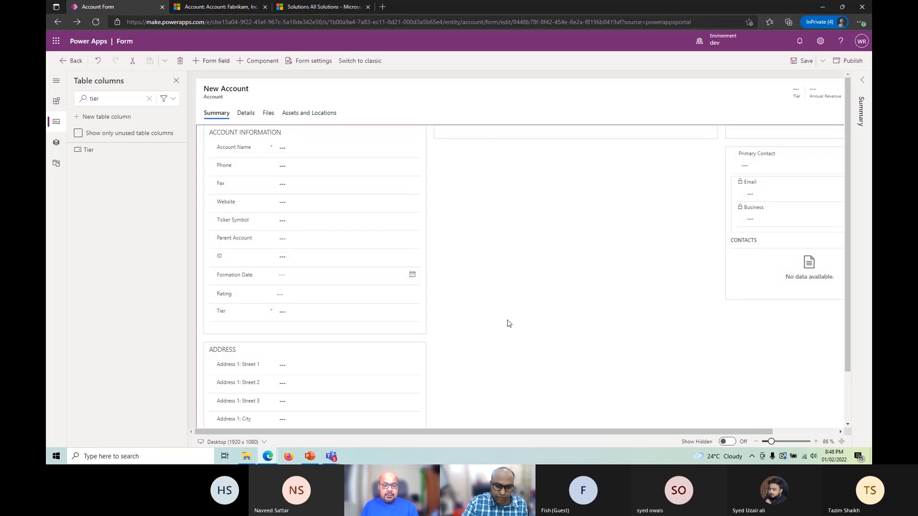
{"action": "left_click_drag", "start_coordinate": [846, 219], "coordinate": [843, 184]}
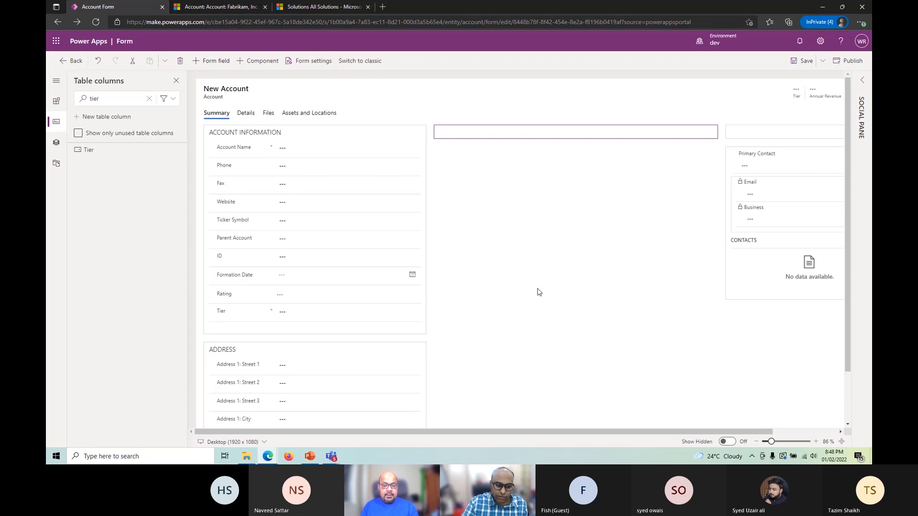
{"action": "scroll", "coordinate": [539, 292], "scroll_direction": "down", "scroll_amount": 2}
{"action": "scroll", "coordinate": [539, 292], "scroll_direction": "up", "scroll_amount": 2}
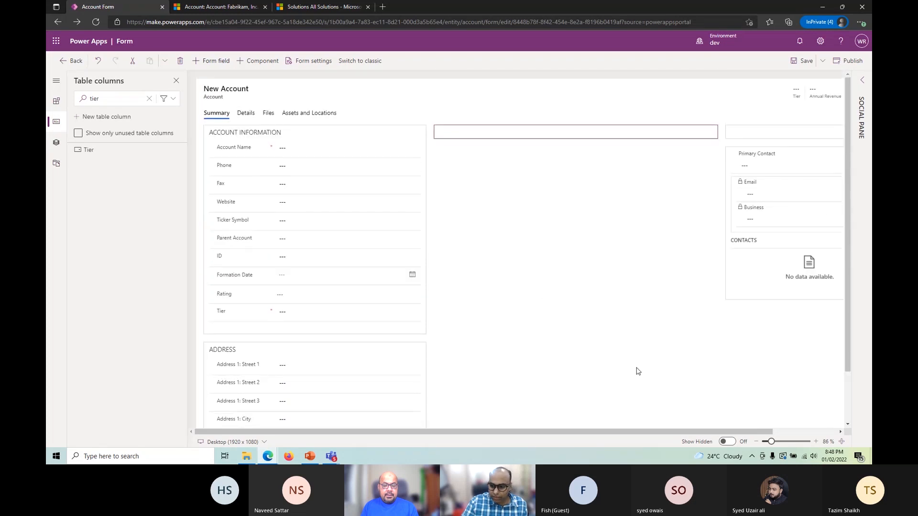
{"action": "left_click_drag", "start_coordinate": [700, 431], "coordinate": [782, 429]}
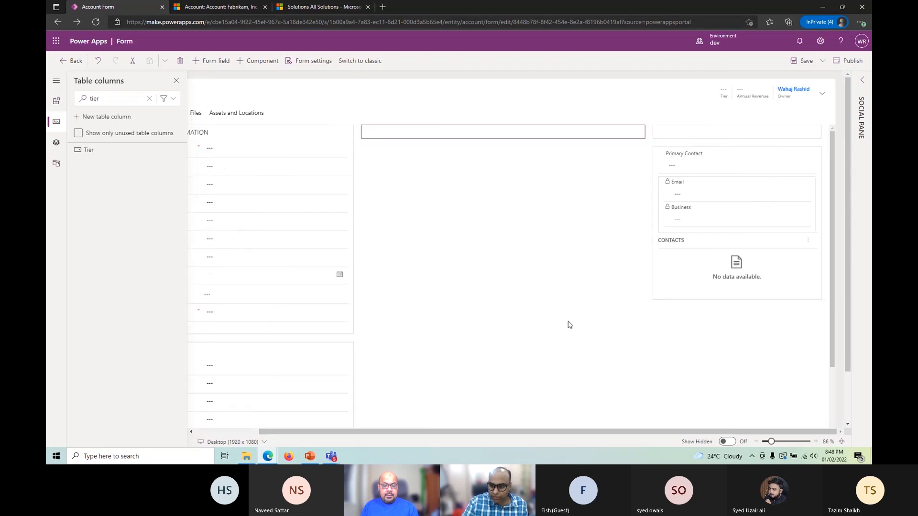
{"action": "left_click", "coordinate": [99, 62]}
- Move the DUNS Info and ADDRESS sections into the Summary page's middle column and delete the empty section there
{"action": "left_click_drag", "start_coordinate": [243, 355], "coordinate": [374, 331]}
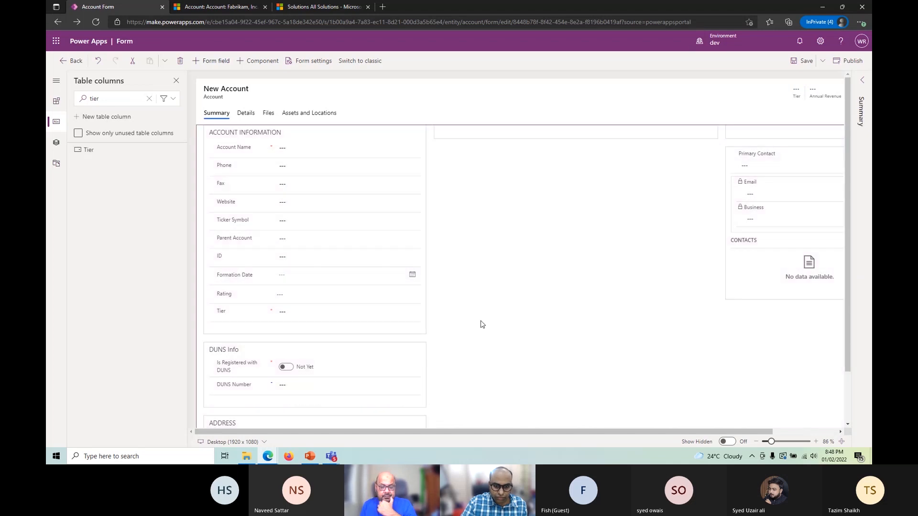
{"action": "left_click_drag", "start_coordinate": [291, 339], "coordinate": [487, 131]}
{"action": "left_click", "coordinate": [459, 206]}
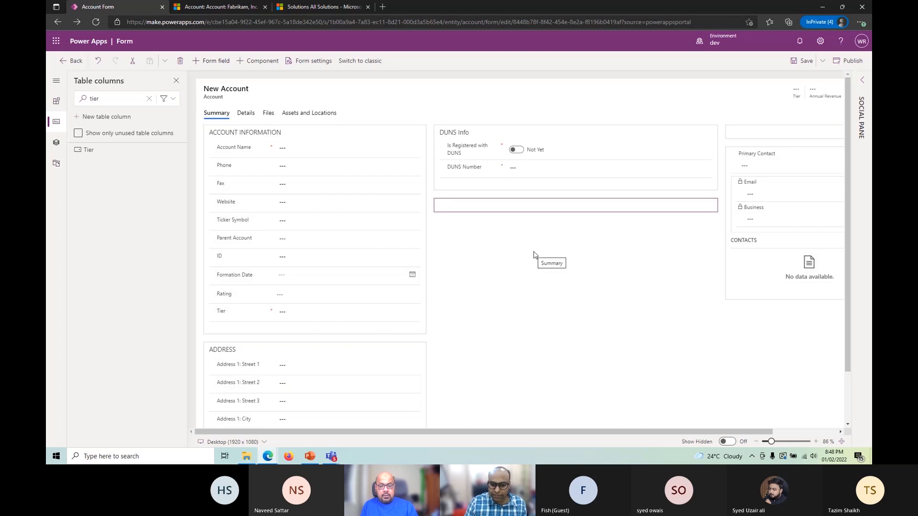
{"action": "key", "text": "Delete"}
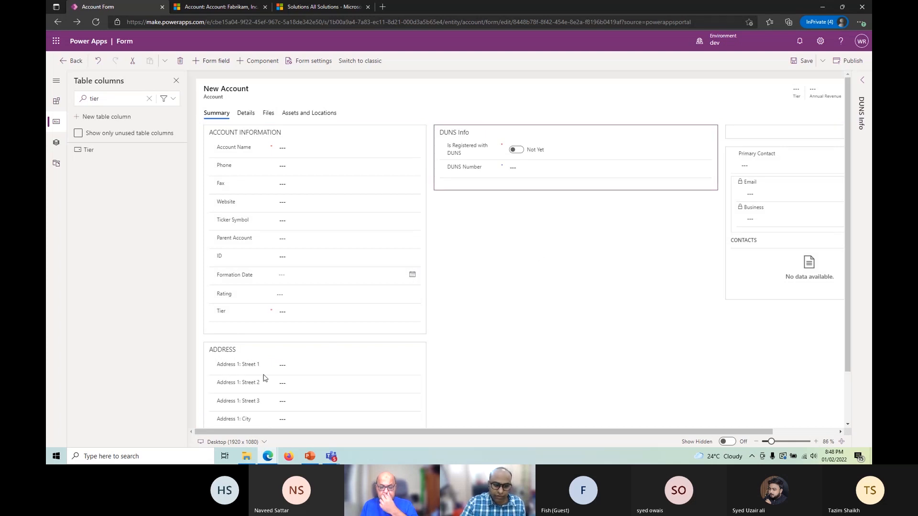
{"action": "left_click_drag", "start_coordinate": [229, 348], "coordinate": [497, 190]}
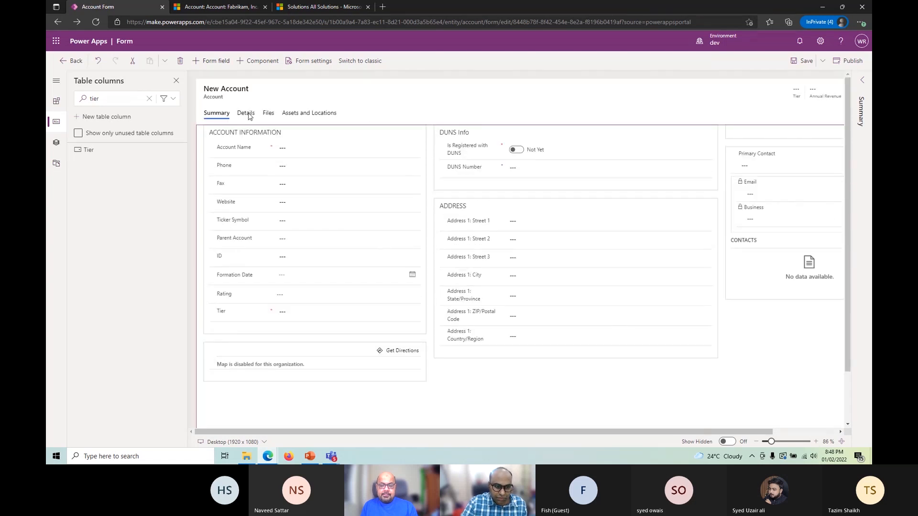
- Delete the Files tab from the Account - Simplified form
{"action": "left_click", "coordinate": [268, 114]}
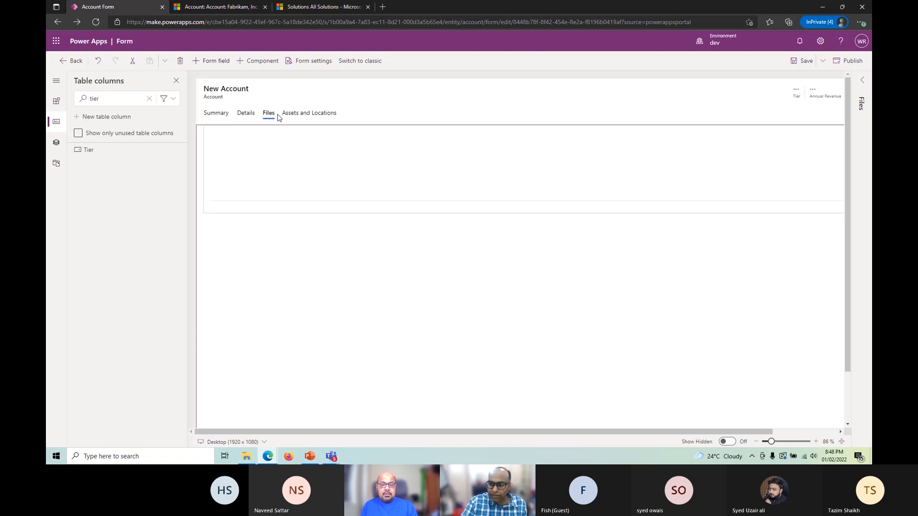
{"action": "right_click", "coordinate": [267, 113]}
{"action": "left_click", "coordinate": [263, 114]}
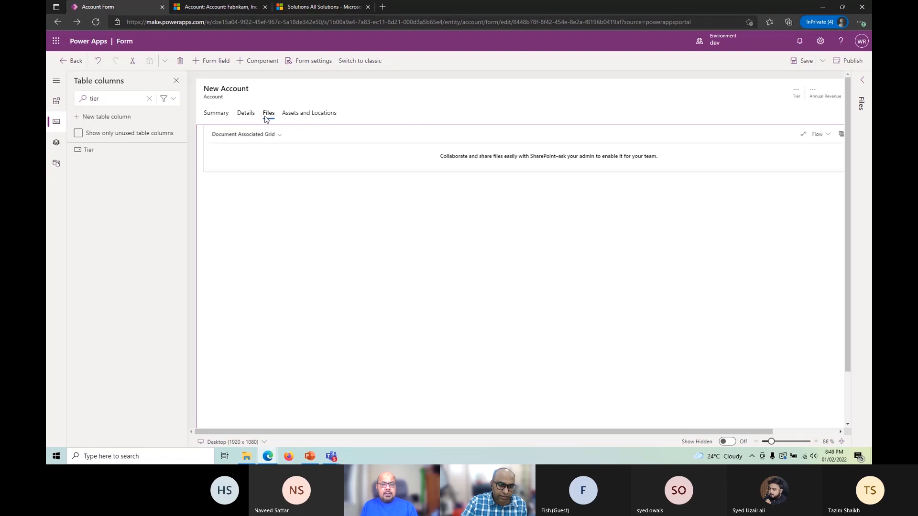
{"action": "key", "text": "Delete"}
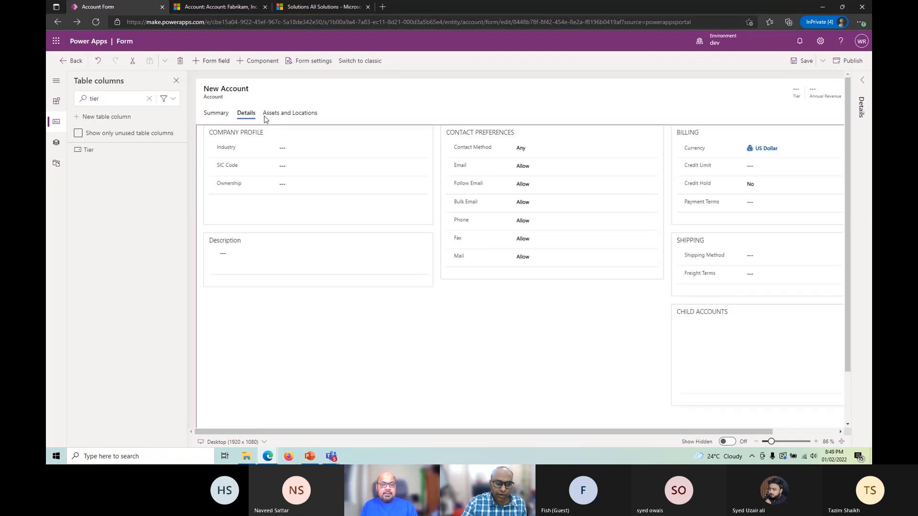
- Check the contents of the Assets and Locations page and review the rearranged Summary page
{"action": "left_click", "coordinate": [281, 115]}
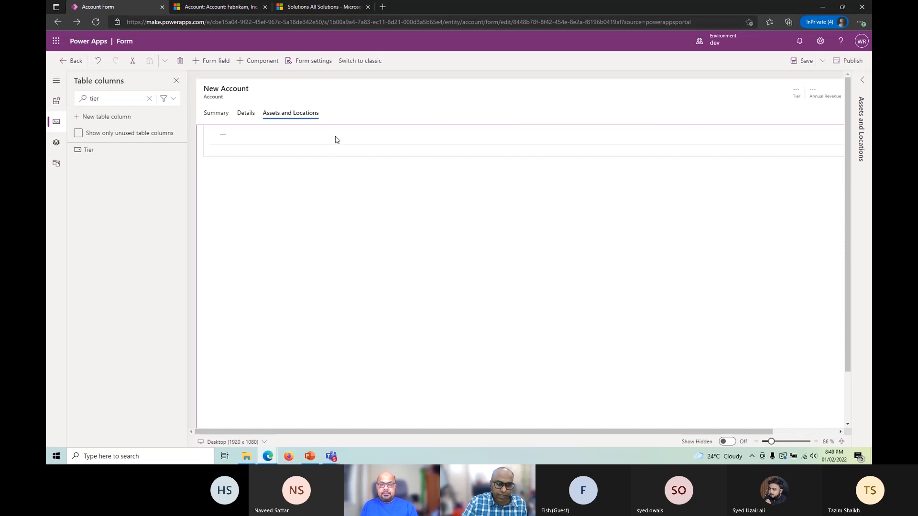
{"action": "left_click", "coordinate": [214, 116]}
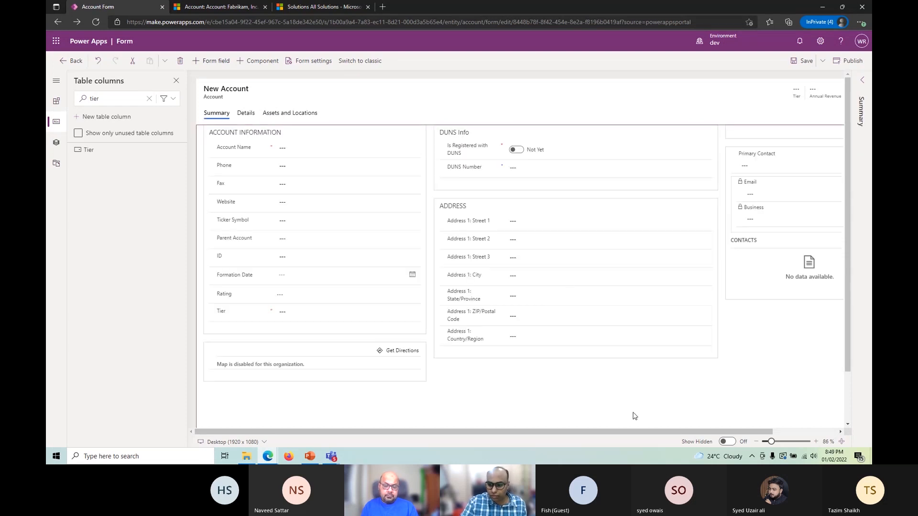
{"action": "left_click_drag", "start_coordinate": [726, 432], "coordinate": [552, 392]}
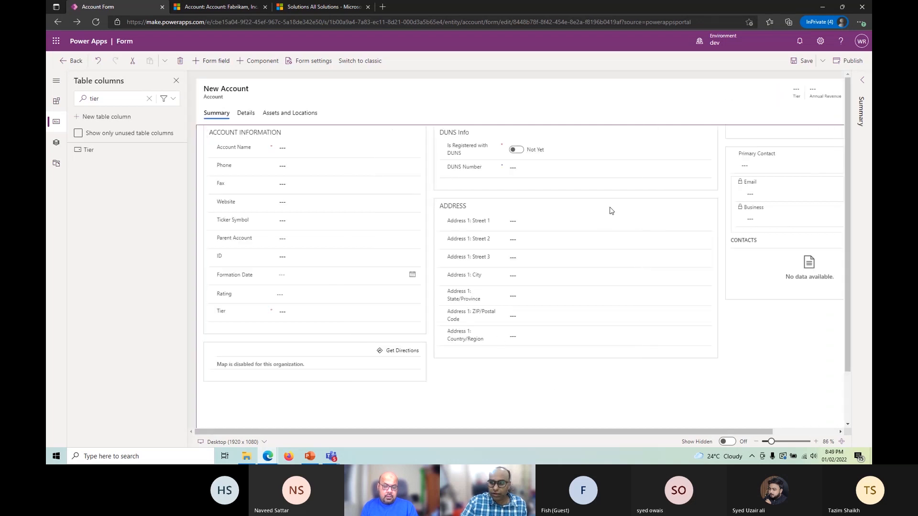
- Save the Account - Simplified form and check which forms the Fabrikam, Inc. account record offers
{"action": "key", "text": "ctrl+s"}
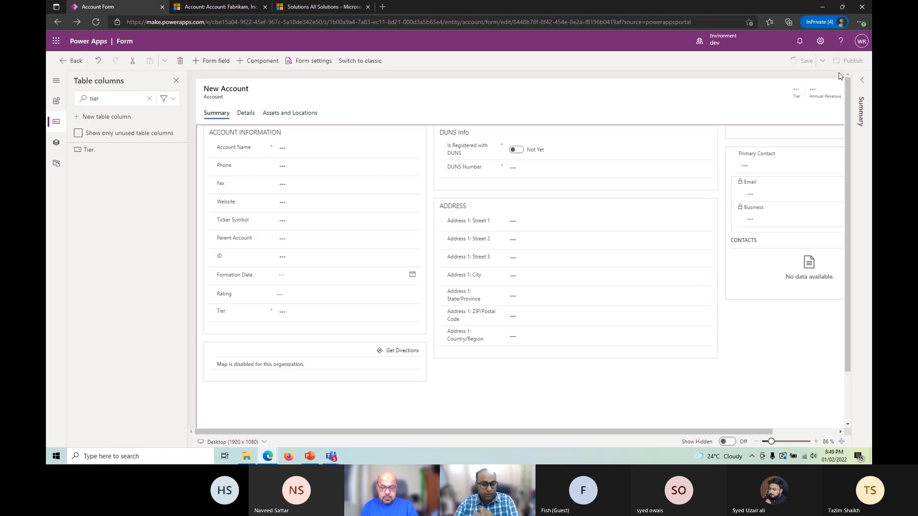
{"action": "left_click", "coordinate": [201, 7]}
{"action": "left_click", "coordinate": [224, 91]}
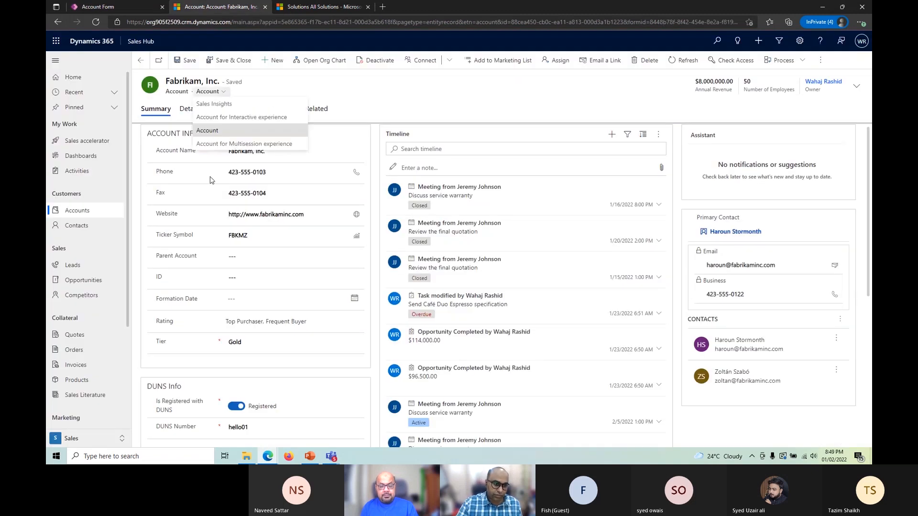
{"action": "left_click", "coordinate": [372, 113]}
{"action": "left_click", "coordinate": [102, 6]}
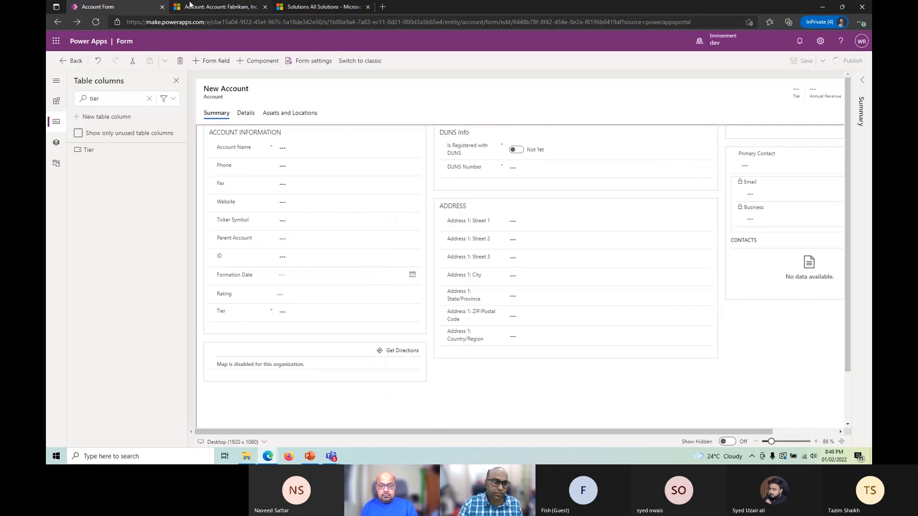
- Reload the Fabrikam, Inc. record in Sales Hub and check its form list again
{"action": "left_click", "coordinate": [213, 11]}
{"action": "left_click", "coordinate": [97, 22]}
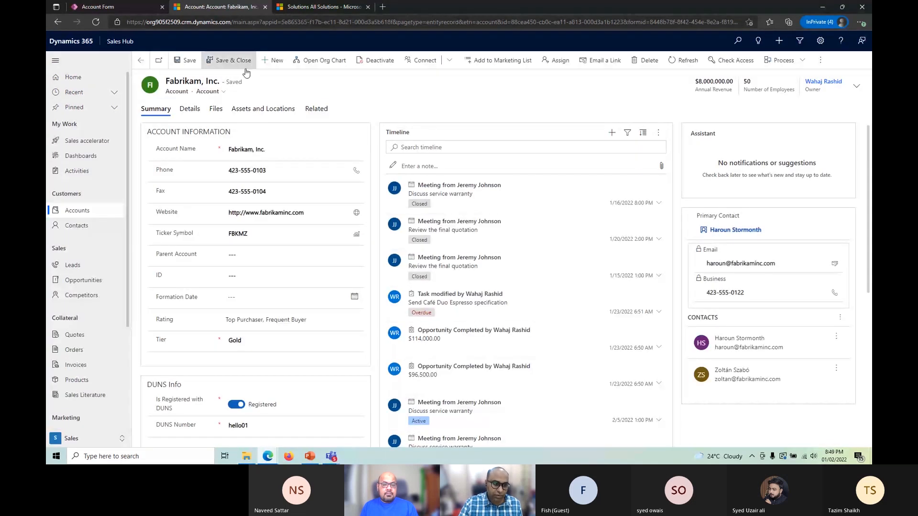
{"action": "left_click", "coordinate": [209, 91]}
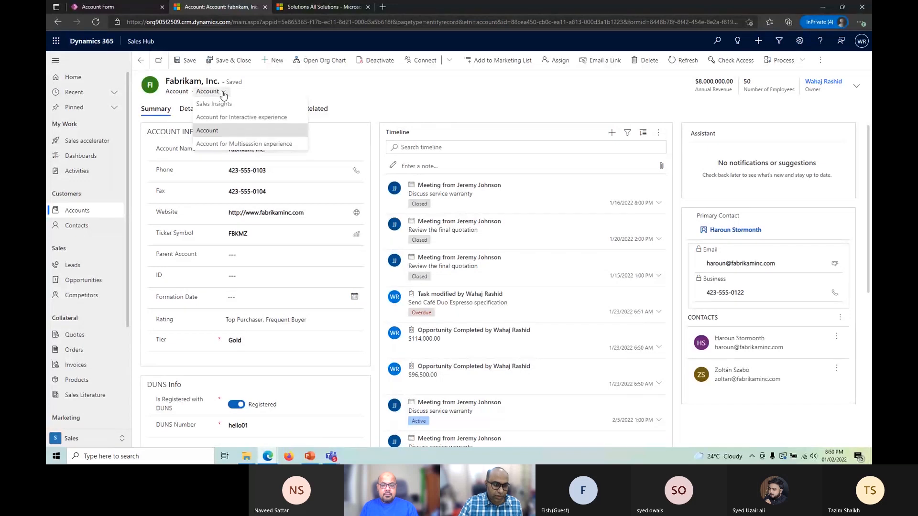
{"action": "left_click", "coordinate": [387, 106]}
- Leave the form editor in Power Apps and publish all customizations from the Customer Tiers solution's overview
{"action": "left_click", "coordinate": [119, 8]}
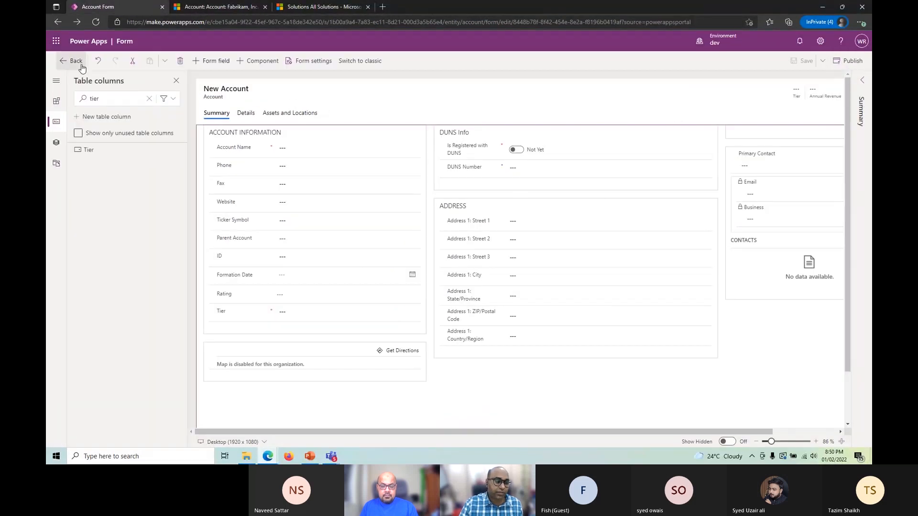
{"action": "left_click", "coordinate": [64, 69]}
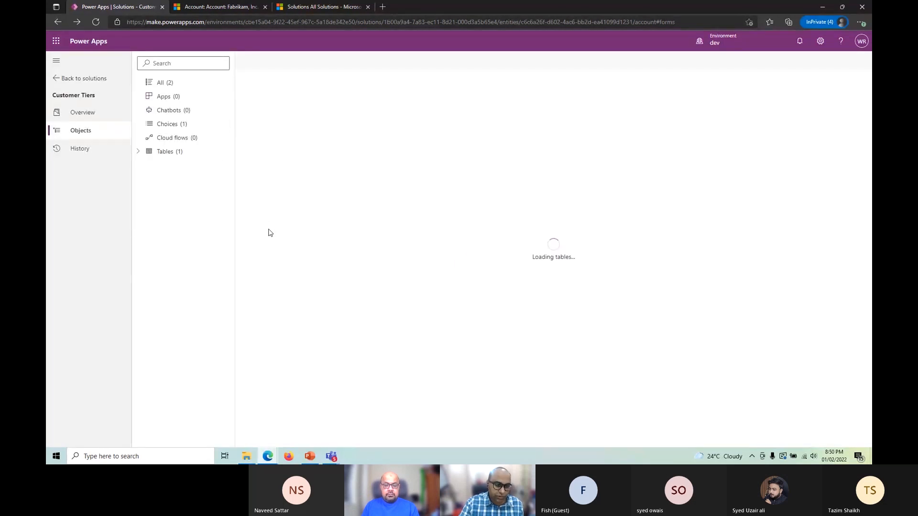
{"action": "left_click", "coordinate": [190, 156]}
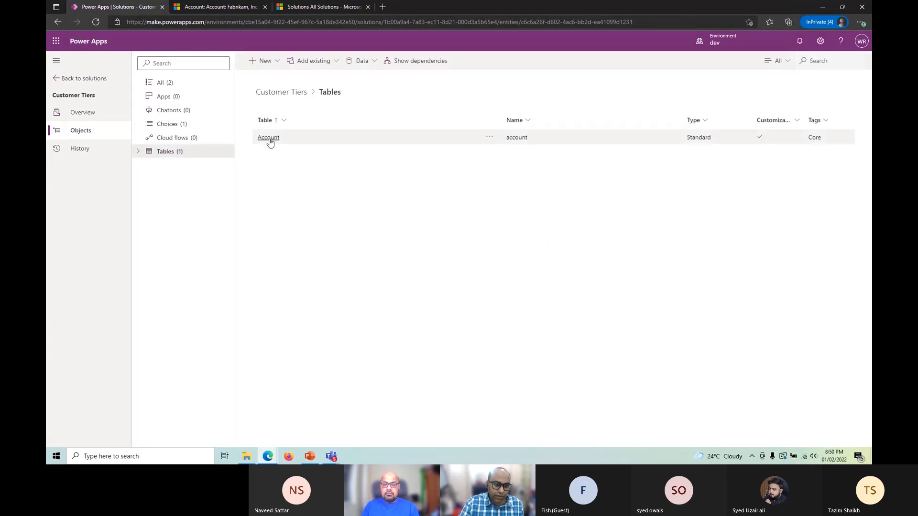
{"action": "left_click", "coordinate": [82, 113]}
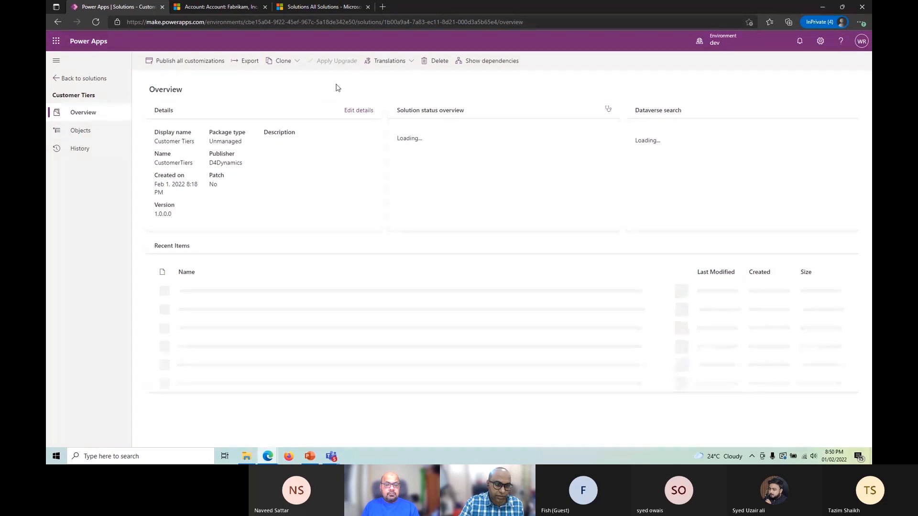
{"action": "left_click", "coordinate": [191, 61]}
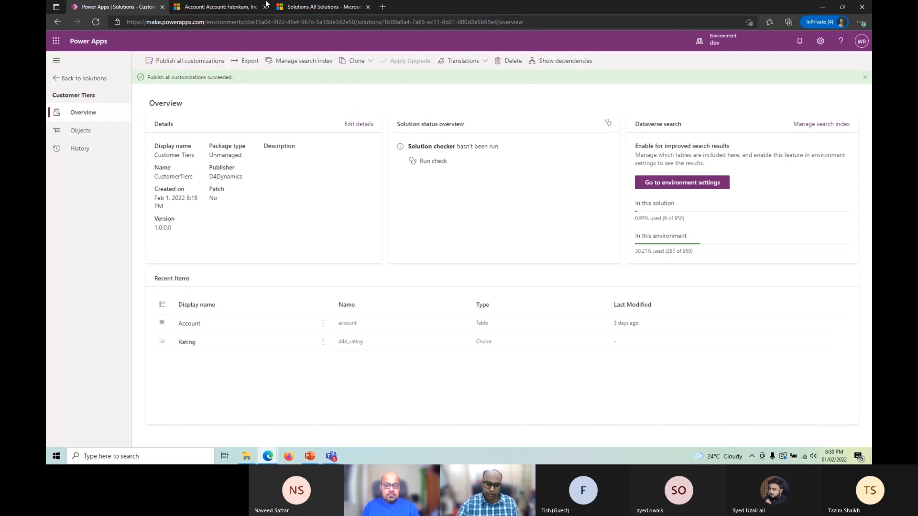
- Refresh the Fabrikam, Inc. account in Sales Hub and look for Account - Simplified among its selectable forms
{"action": "left_click", "coordinate": [199, 7]}
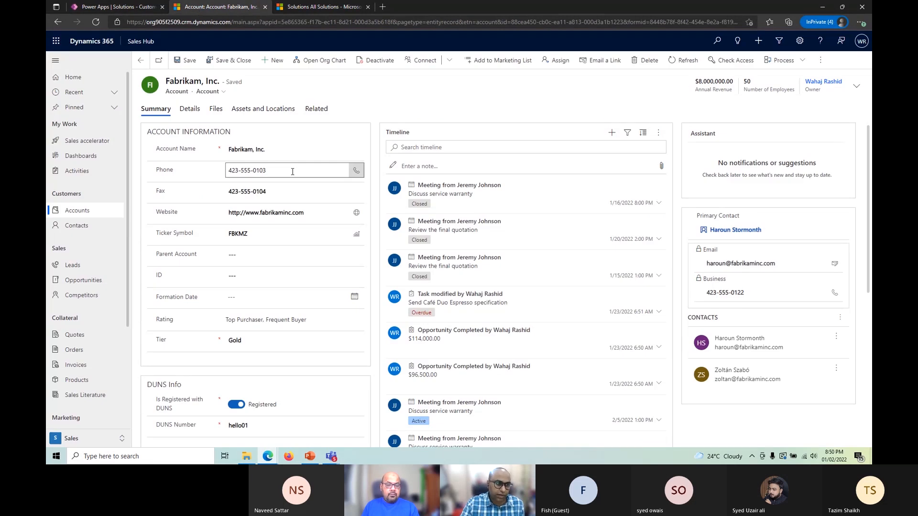
{"action": "left_click", "coordinate": [95, 22]}
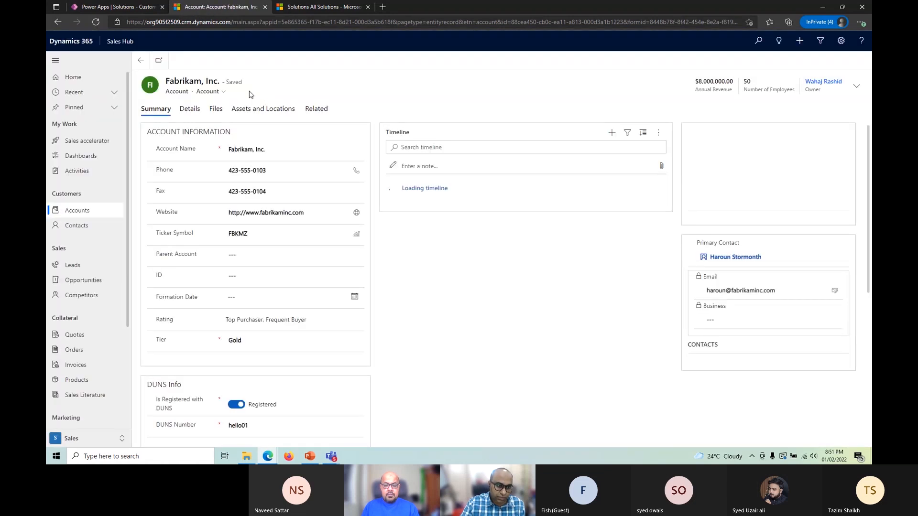
{"action": "left_click", "coordinate": [219, 93]}
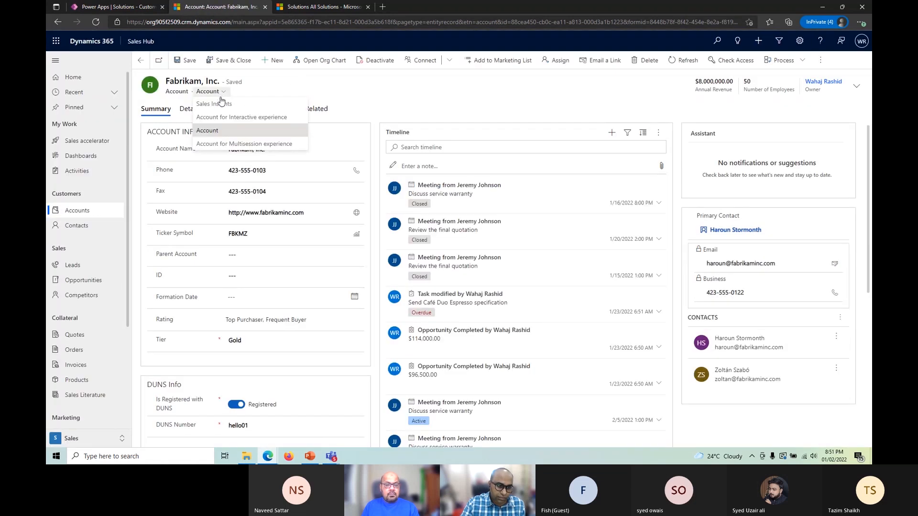
{"action": "left_click", "coordinate": [353, 102]}
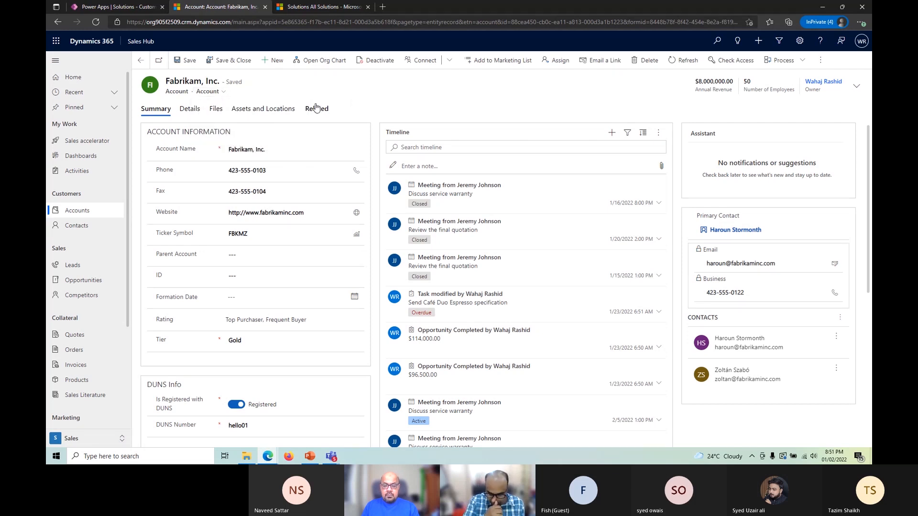
- Review the dev environment's app list in Power Apps and compare it with the published apps in Dynamics 365
{"action": "left_click", "coordinate": [119, 7]}
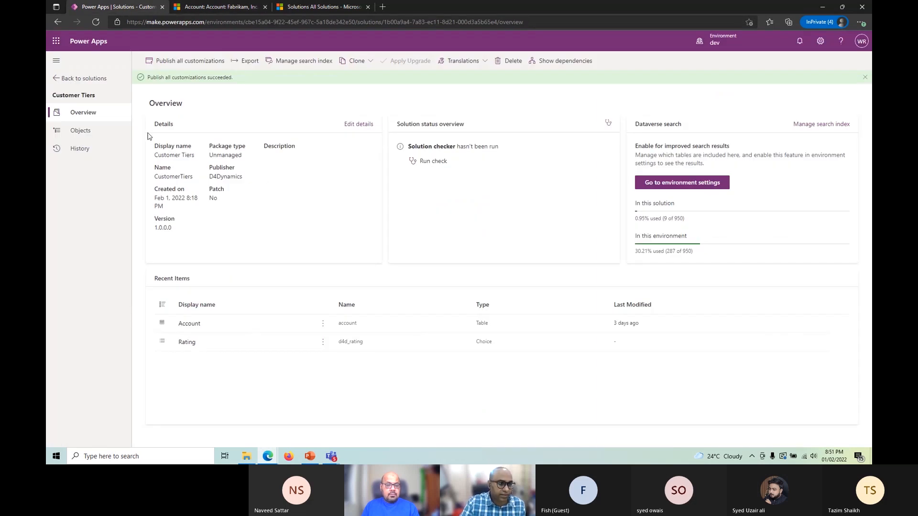
{"action": "left_click", "coordinate": [77, 80]}
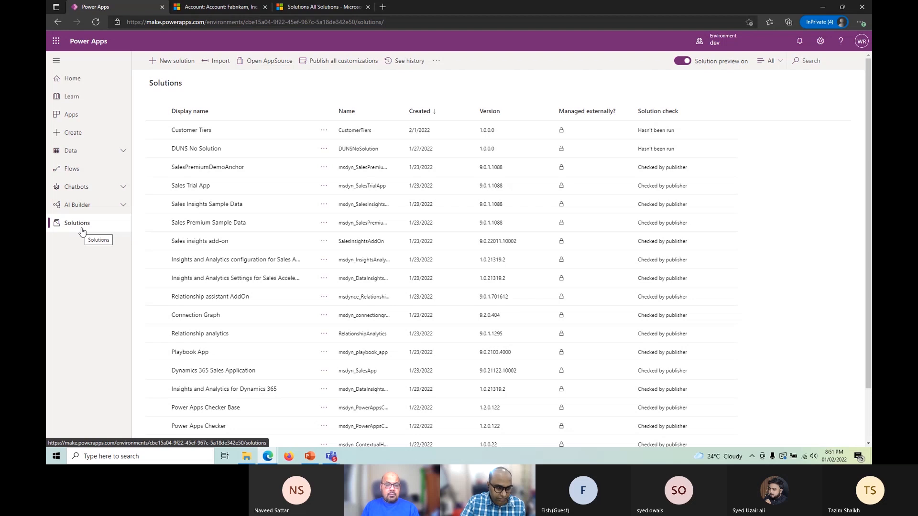
{"action": "left_click", "coordinate": [80, 120]}
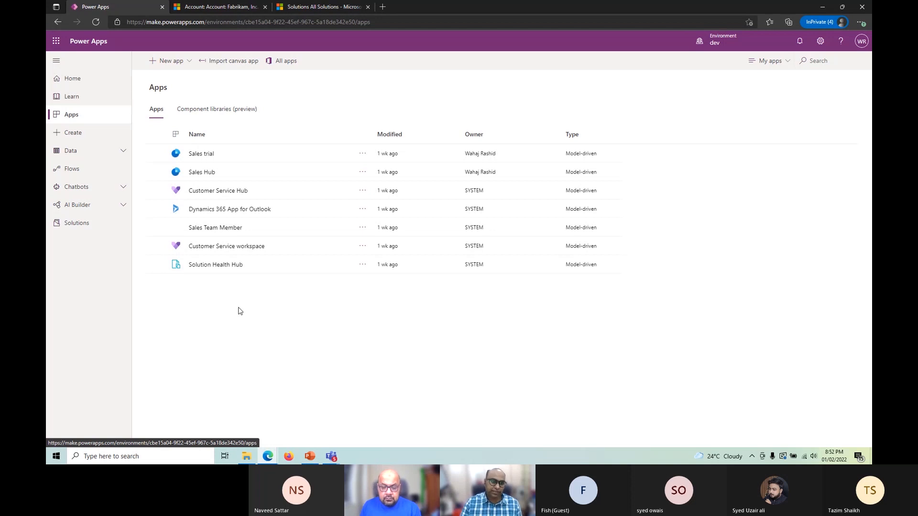
{"action": "left_click", "coordinate": [225, 6]}
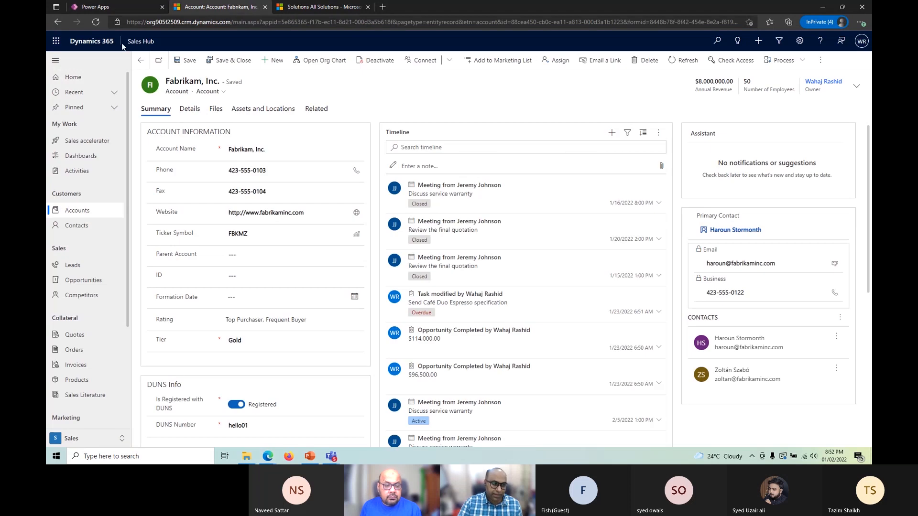
{"action": "left_click", "coordinate": [143, 46]}
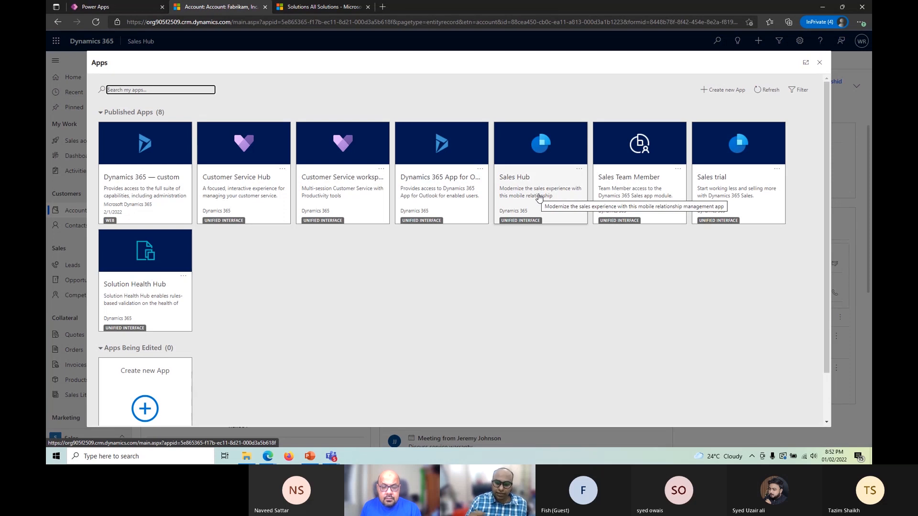
{"action": "left_click", "coordinate": [819, 63]}
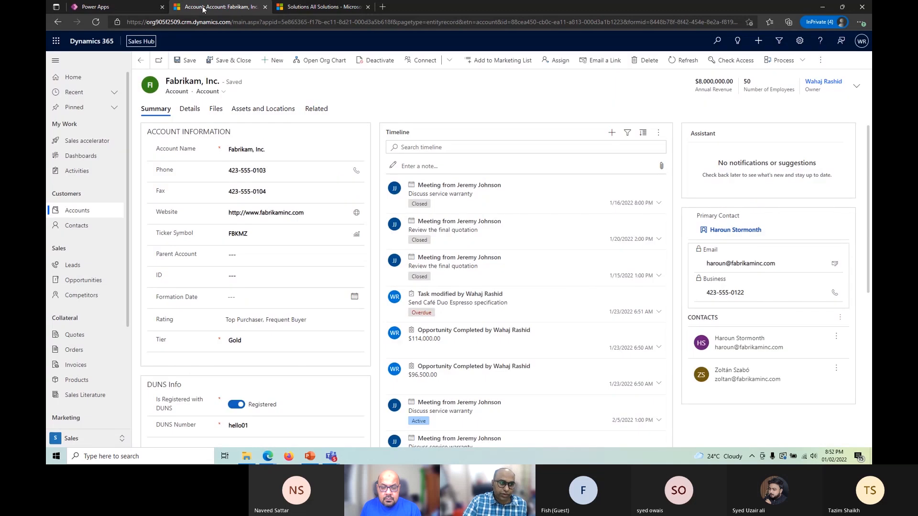
- Open the Sales Hub app from the Power Apps app list for editing in the app designer
{"action": "left_click", "coordinate": [101, 6]}
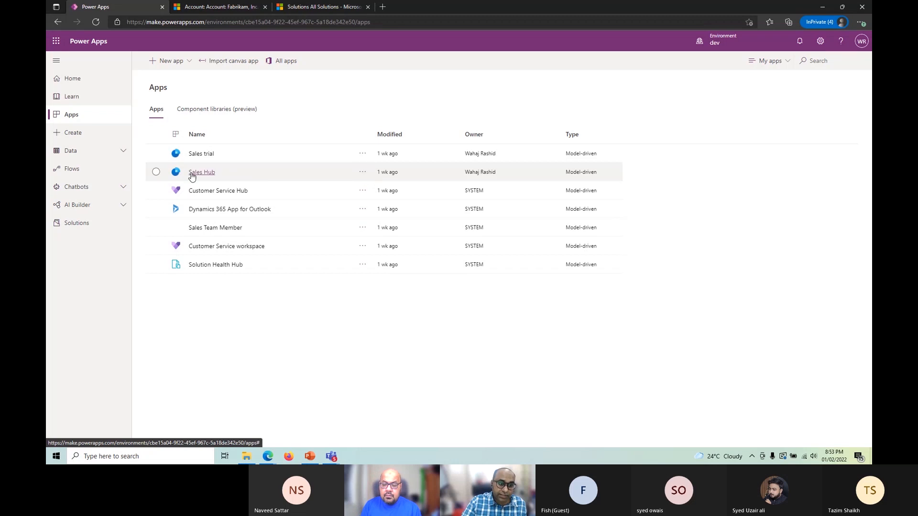
{"action": "left_click", "coordinate": [366, 173]}
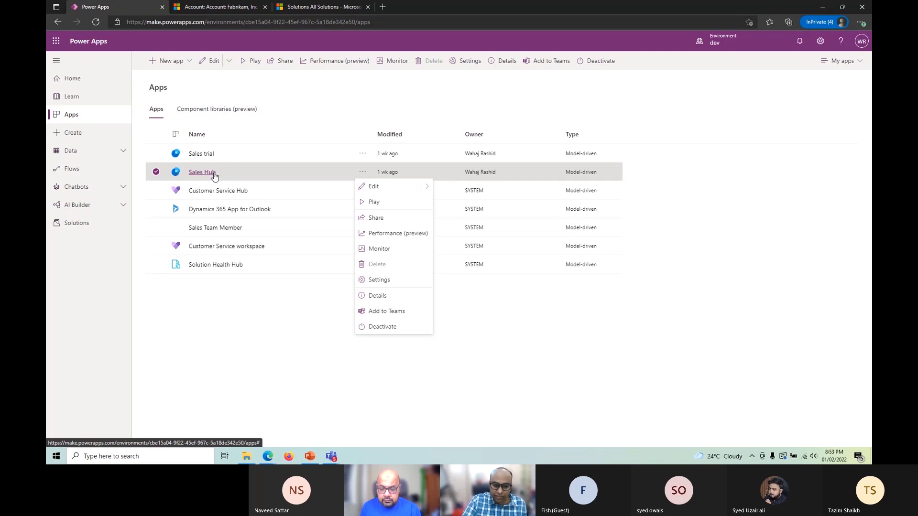
{"action": "left_click", "coordinate": [375, 186]}
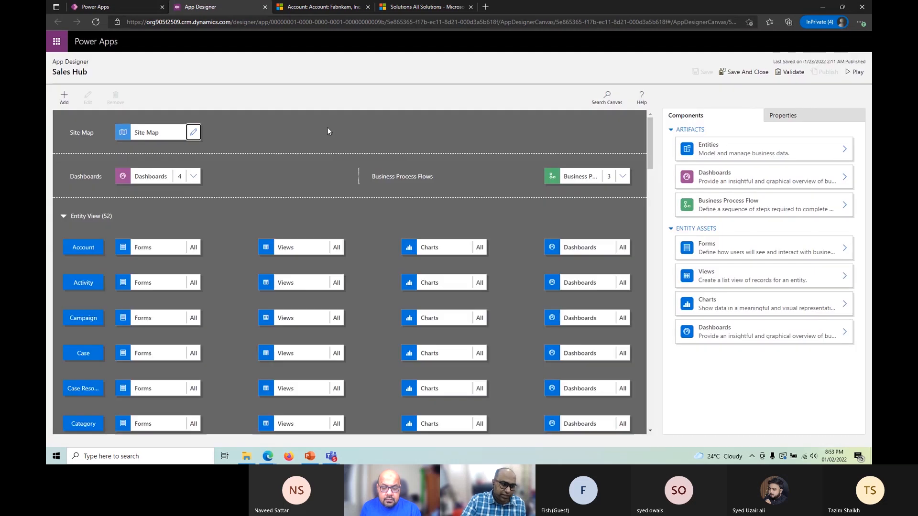
- Look through the entities on the Sales Hub canvas and search it for "order"
{"action": "scroll", "coordinate": [282, 223], "scroll_direction": "down", "scroll_amount": 2}
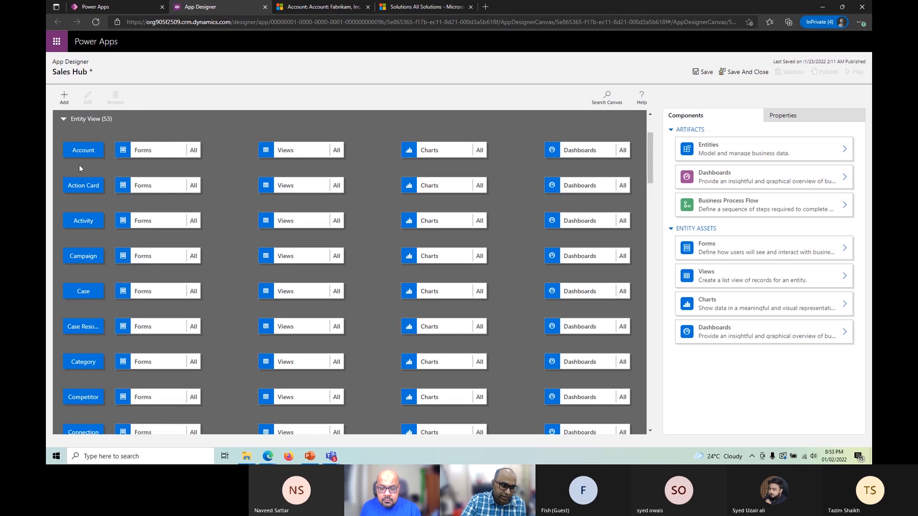
{"action": "left_click_drag", "start_coordinate": [650, 150], "coordinate": [649, 125]}
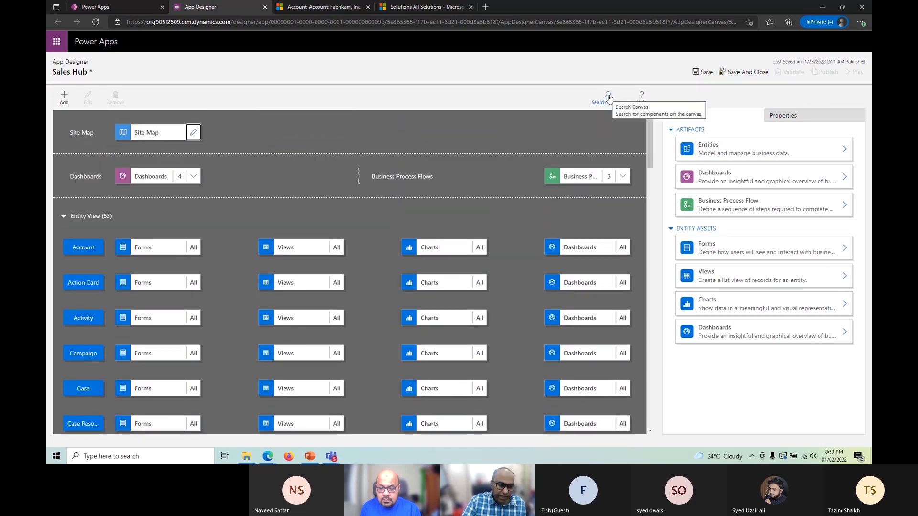
{"action": "left_click", "coordinate": [608, 97]}
{"action": "left_click", "coordinate": [697, 134]}
{"action": "type", "text": "order"}
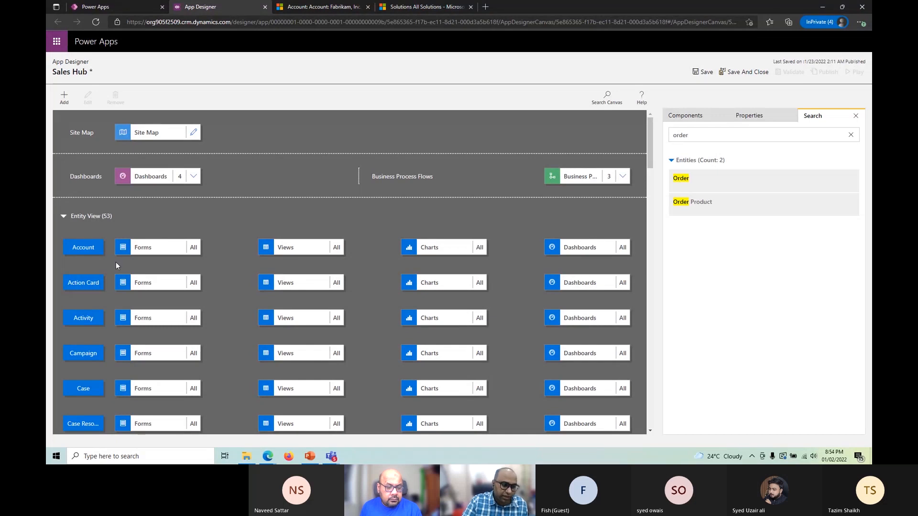
- Examine which Account main, quick view and quick create forms are included in the Sales Hub app
{"action": "left_click", "coordinate": [122, 251]}
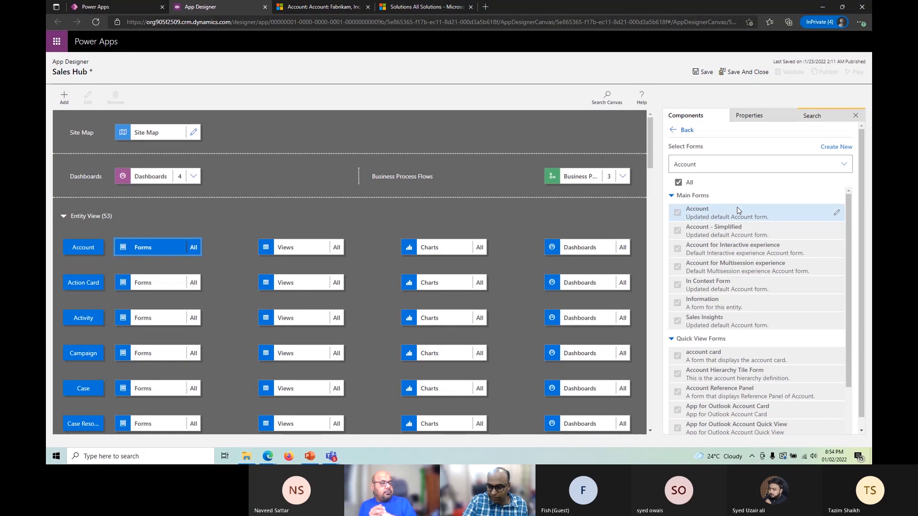
{"action": "scroll", "coordinate": [736, 211], "scroll_direction": "down", "scroll_amount": 2}
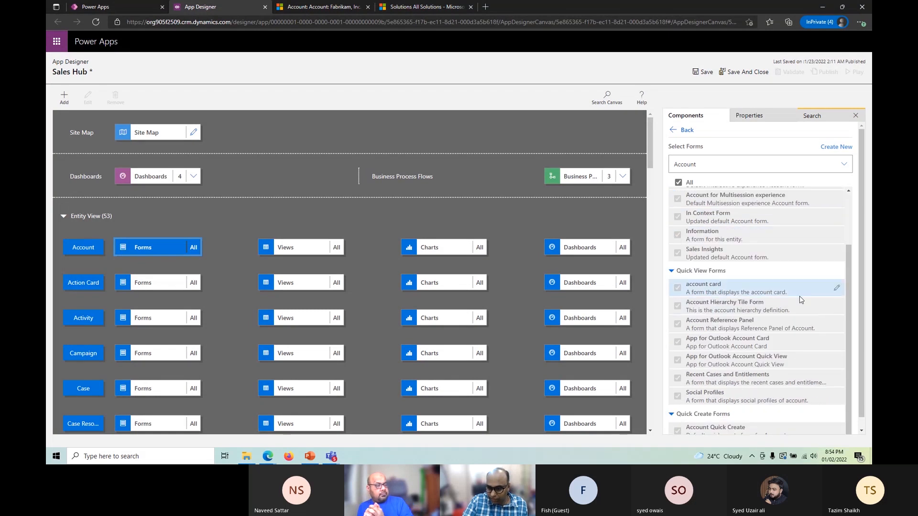
{"action": "scroll", "coordinate": [799, 300], "scroll_direction": "up", "scroll_amount": 2}
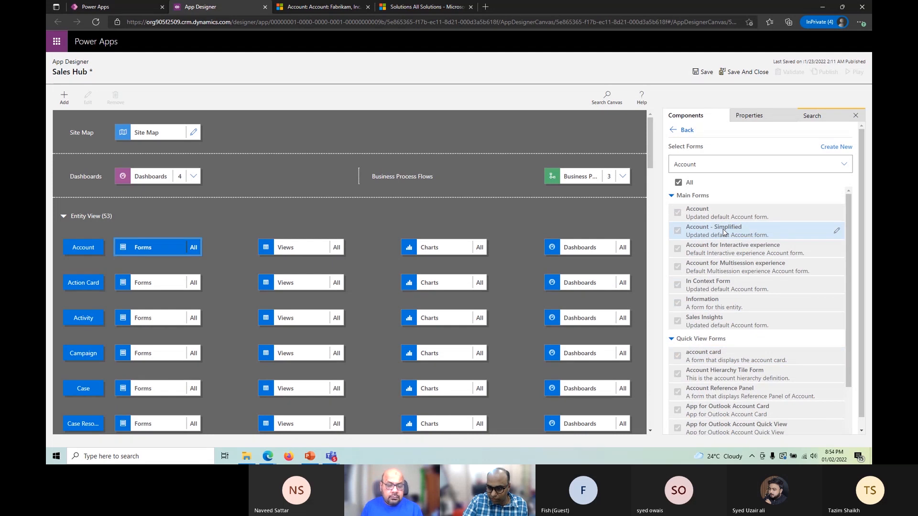
{"action": "scroll", "coordinate": [723, 232], "scroll_direction": "down", "scroll_amount": 3}
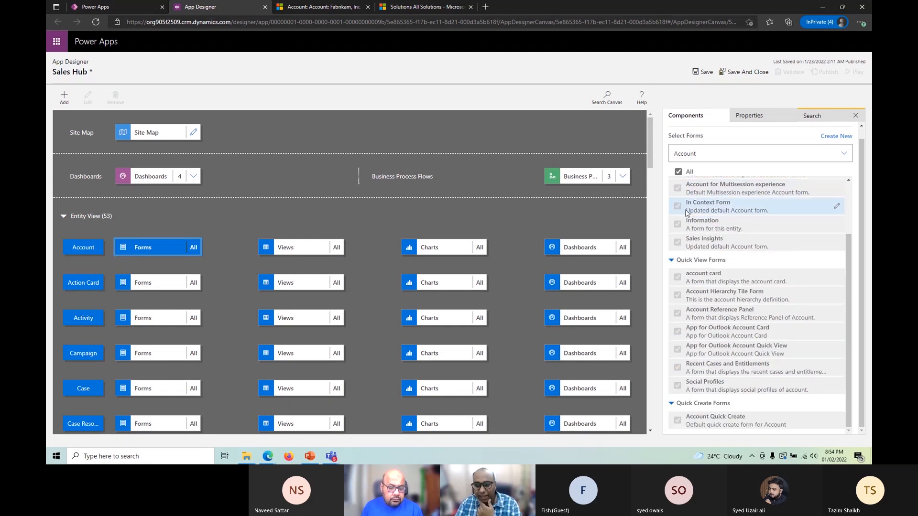
{"action": "scroll", "coordinate": [687, 213], "scroll_direction": "up", "scroll_amount": 3}
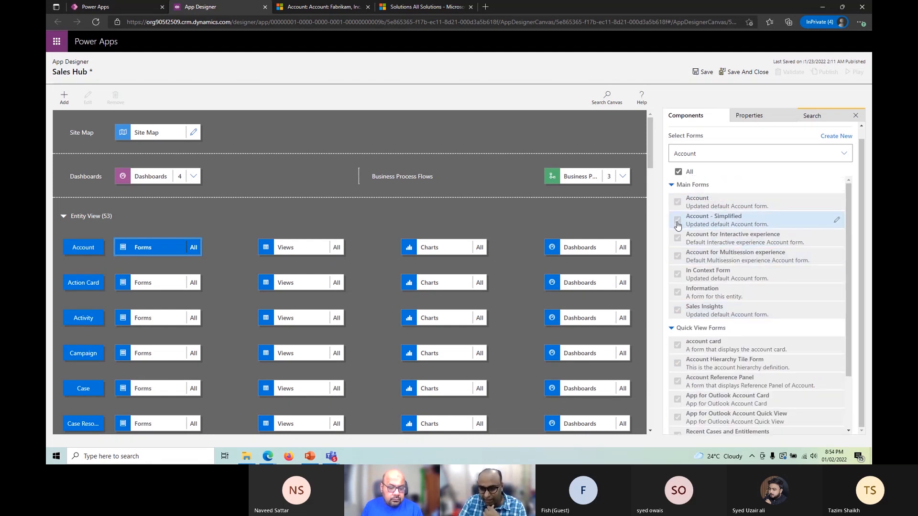
{"action": "left_click", "coordinate": [678, 173]}
{"action": "left_click", "coordinate": [678, 172]}
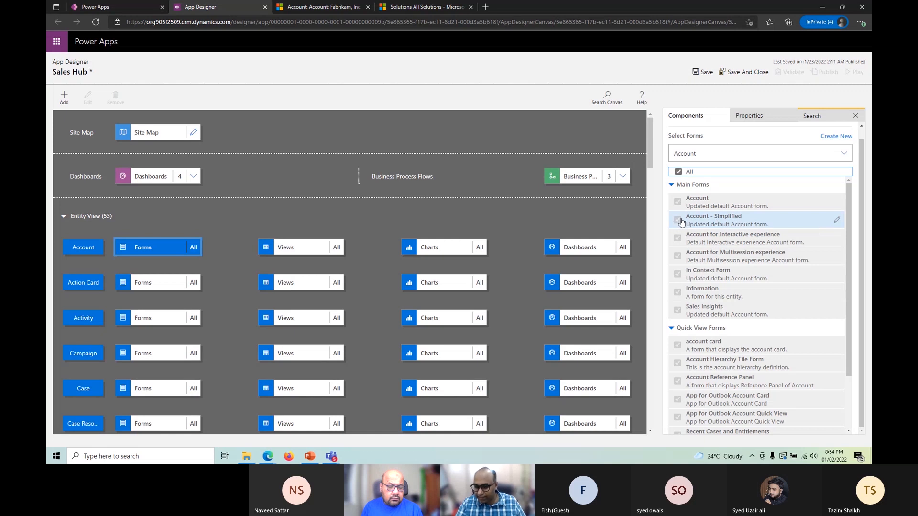
{"action": "scroll", "coordinate": [709, 354], "scroll_direction": "down", "scroll_amount": 3}
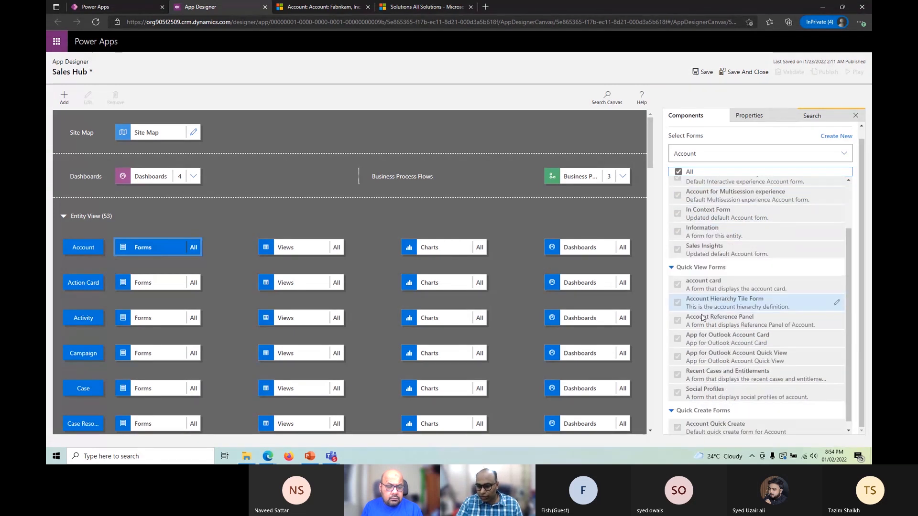
{"action": "scroll", "coordinate": [709, 352], "scroll_direction": "up", "scroll_amount": 3}
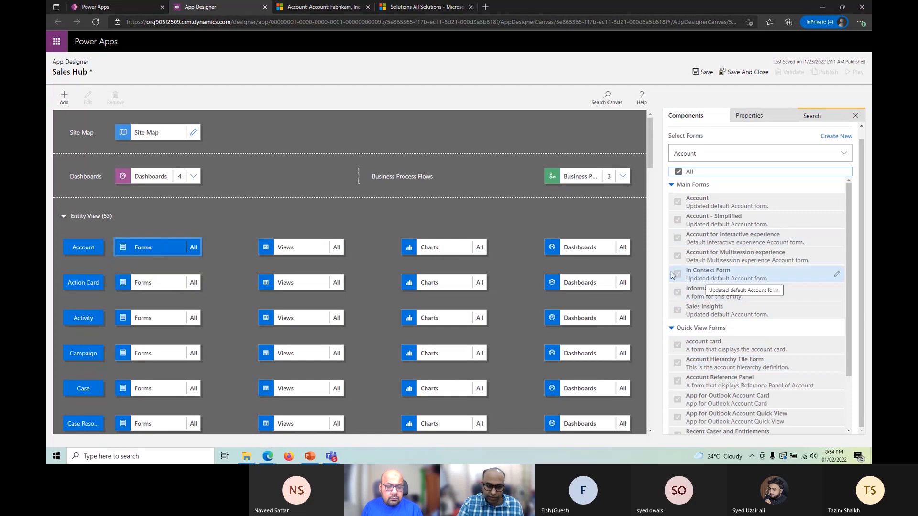
- Look through the views, charts and dashboards included for the Account entity in the Sales Hub app
{"action": "left_click", "coordinate": [312, 246]}
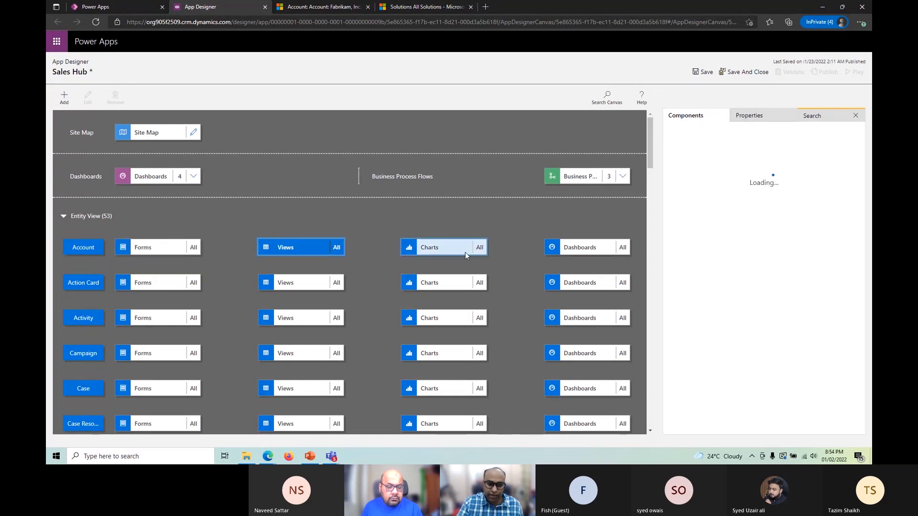
{"action": "left_click", "coordinate": [466, 249]}
{"action": "left_click", "coordinate": [563, 248]}
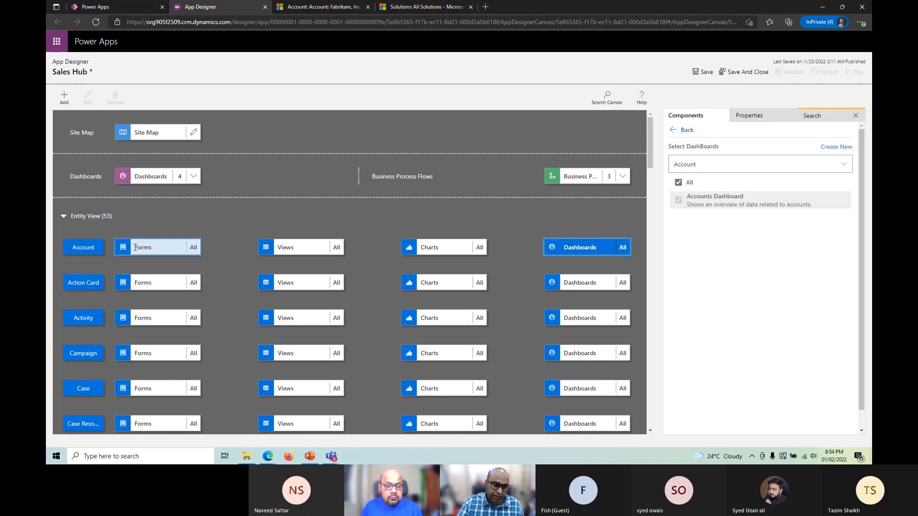
{"action": "left_click", "coordinate": [80, 248]}
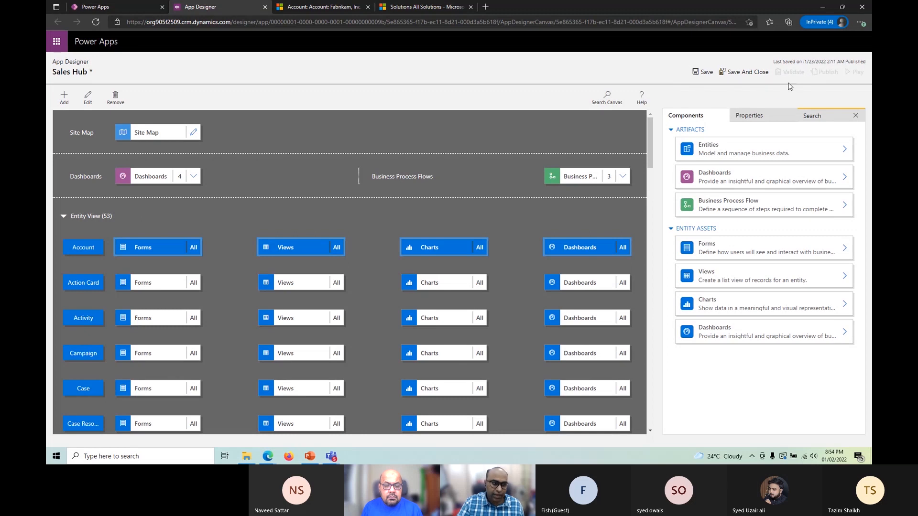
{"action": "left_click", "coordinate": [80, 249]}
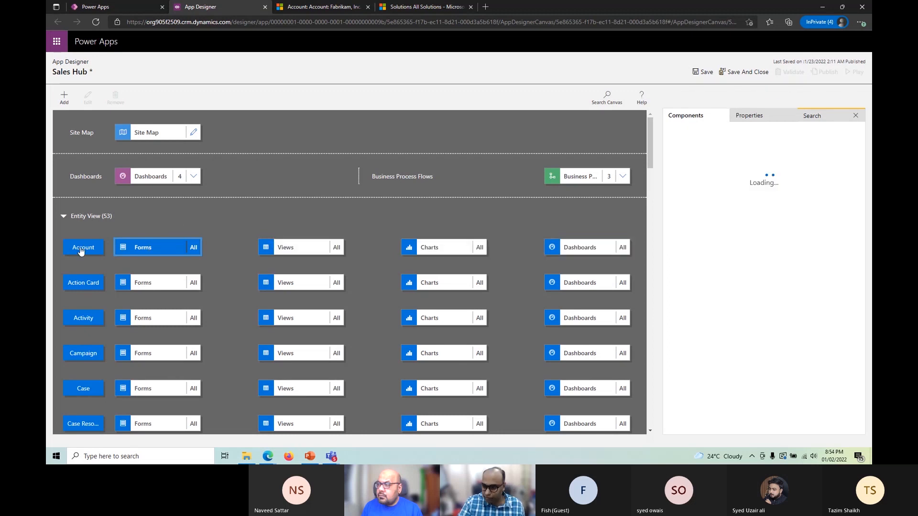
- Close the app designer without saving changes and return to the refreshed app list in Power Apps
{"action": "left_click", "coordinate": [105, 8]}
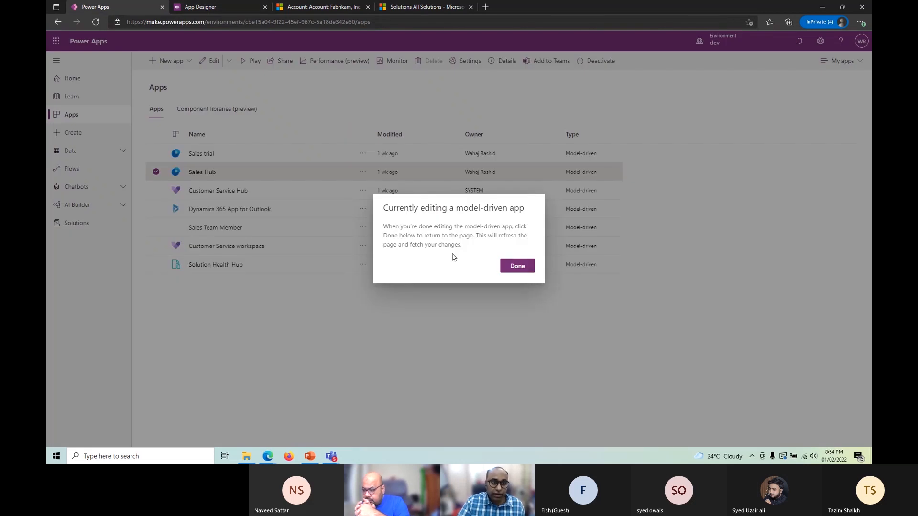
{"action": "left_click", "coordinate": [265, 7]}
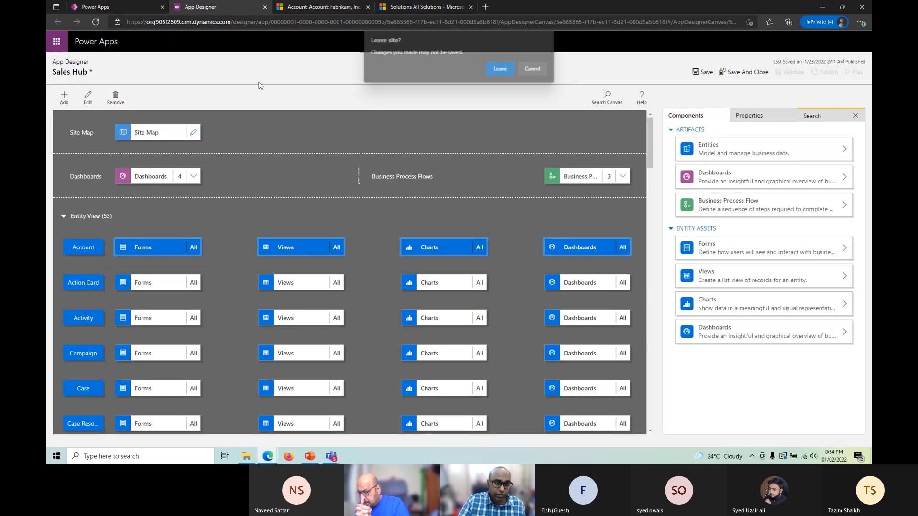
{"action": "left_click", "coordinate": [500, 69]}
{"action": "left_click", "coordinate": [516, 270]}
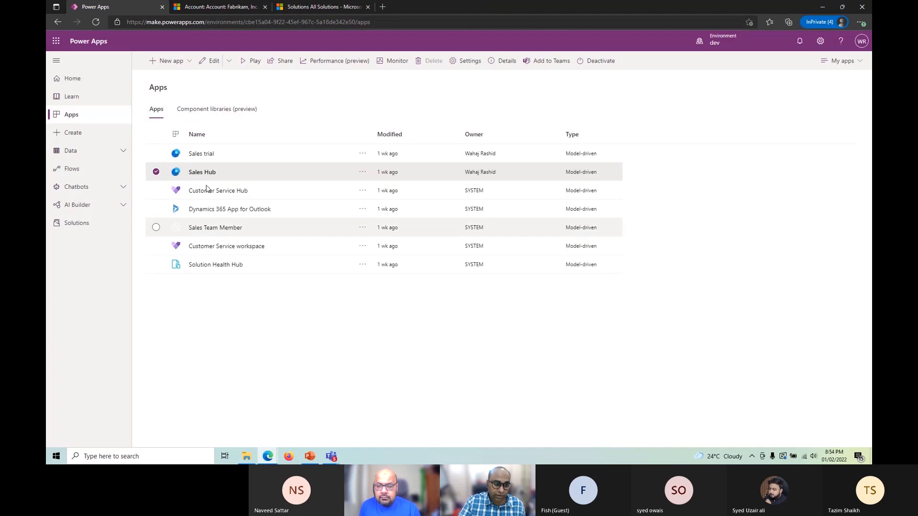
- Open the Customer Tiers solution and review the forms it contains for the Account table
{"action": "left_click", "coordinate": [94, 226]}
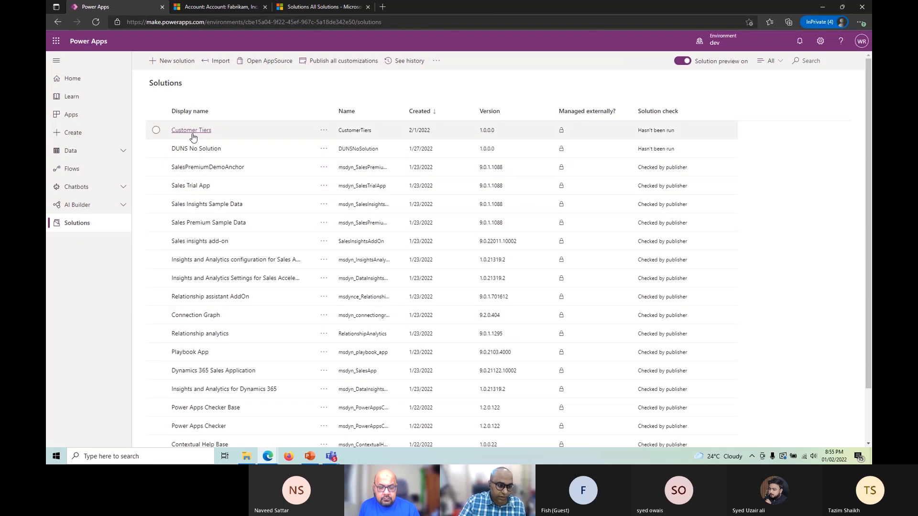
{"action": "left_click", "coordinate": [191, 132]}
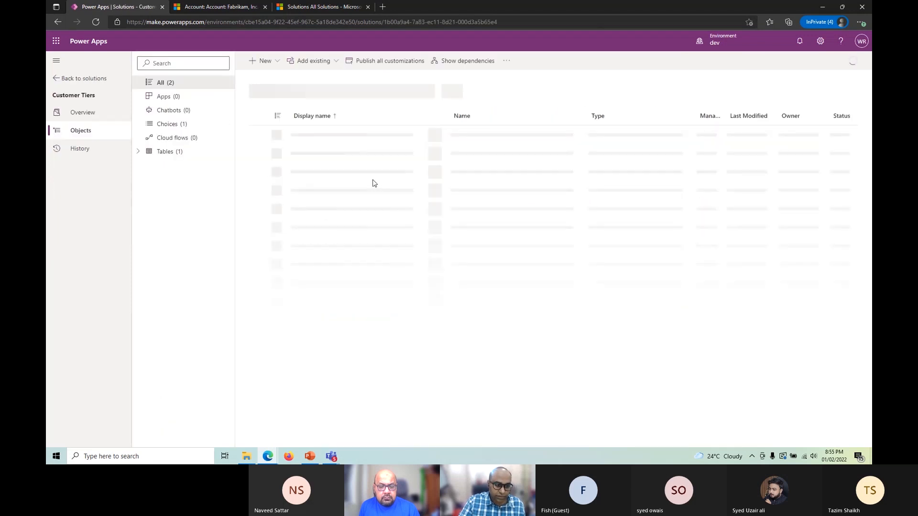
{"action": "left_click", "coordinate": [138, 151]}
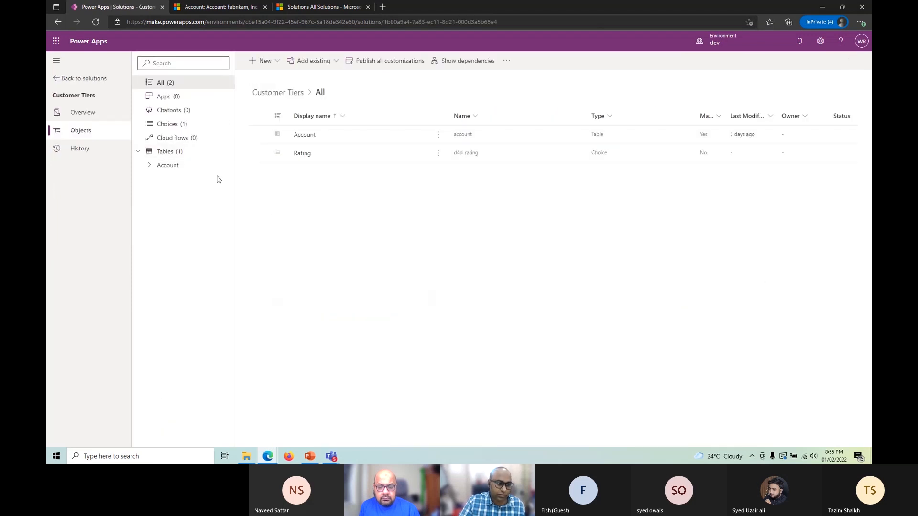
{"action": "left_click", "coordinate": [184, 165]}
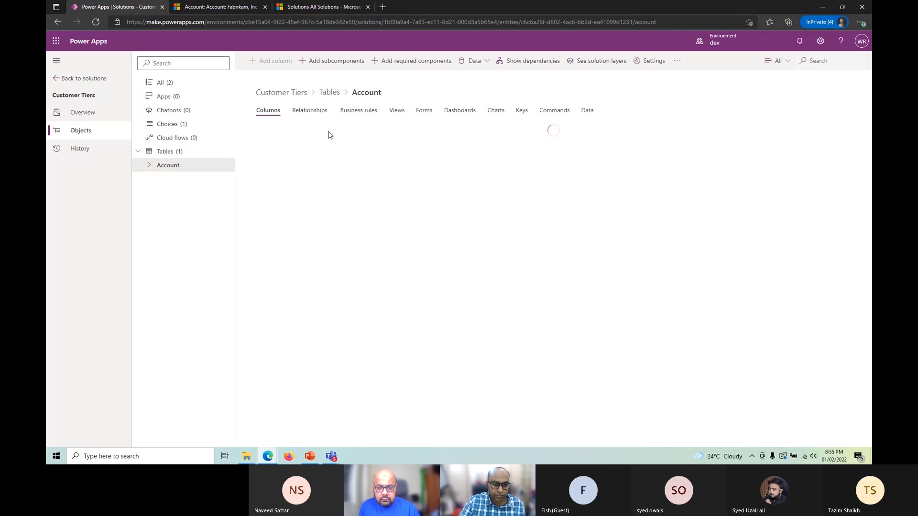
{"action": "left_click", "coordinate": [424, 111]}
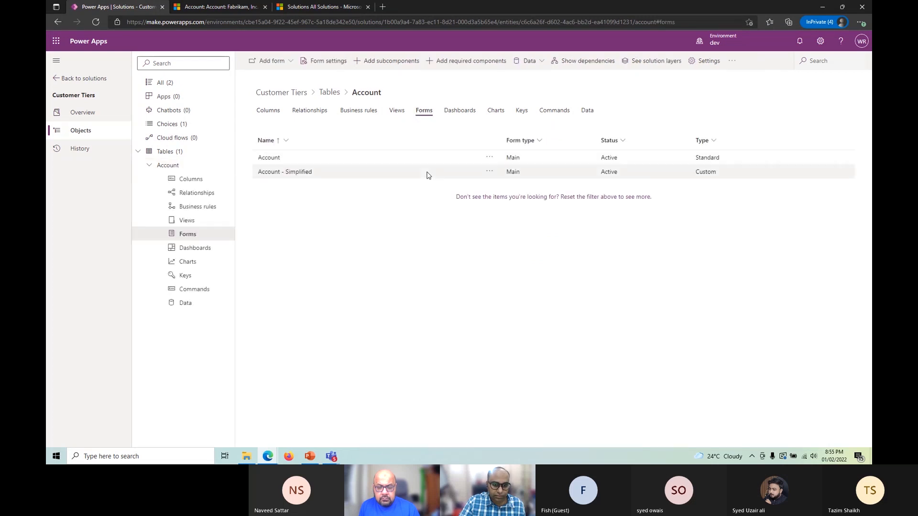
{"action": "left_click", "coordinate": [489, 172]}
{"action": "left_click", "coordinate": [421, 219]}
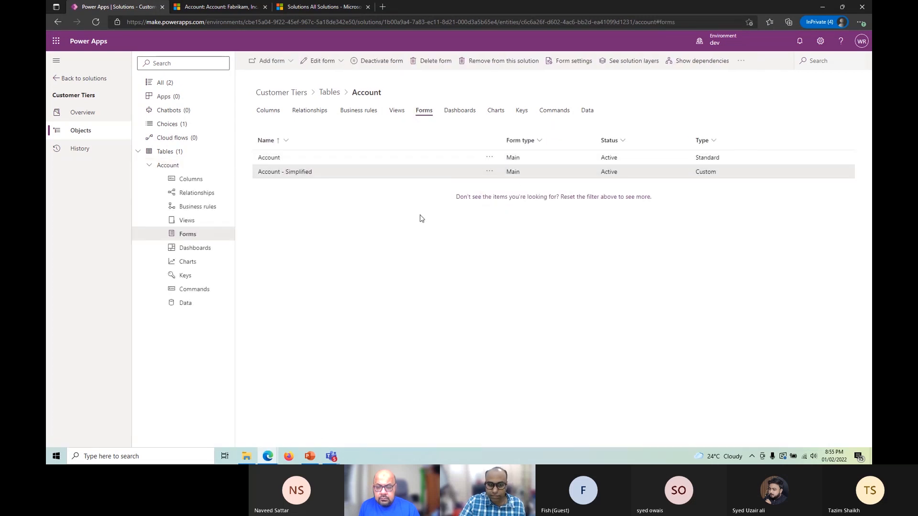
{"action": "left_click", "coordinate": [169, 165]}
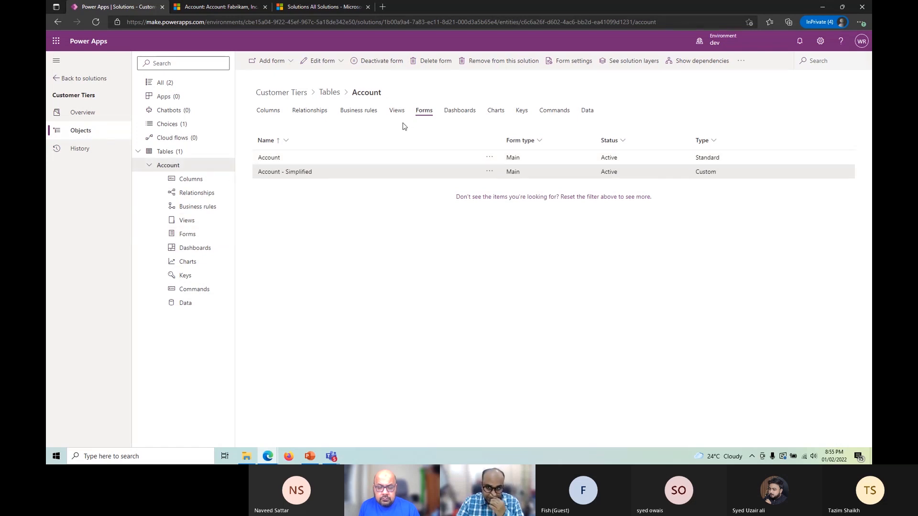
- Publish all customizations from the Customer Tiers solution's overview
{"action": "left_click", "coordinate": [175, 85]}
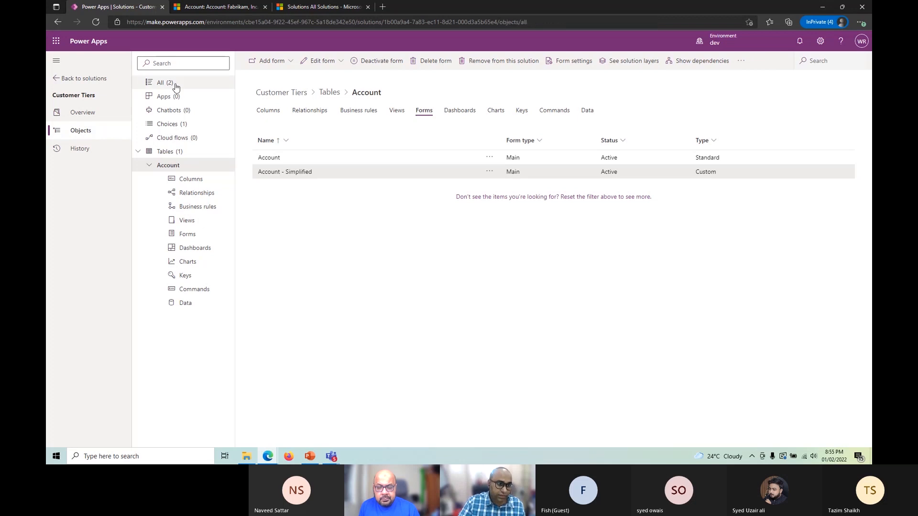
{"action": "left_click", "coordinate": [113, 112]}
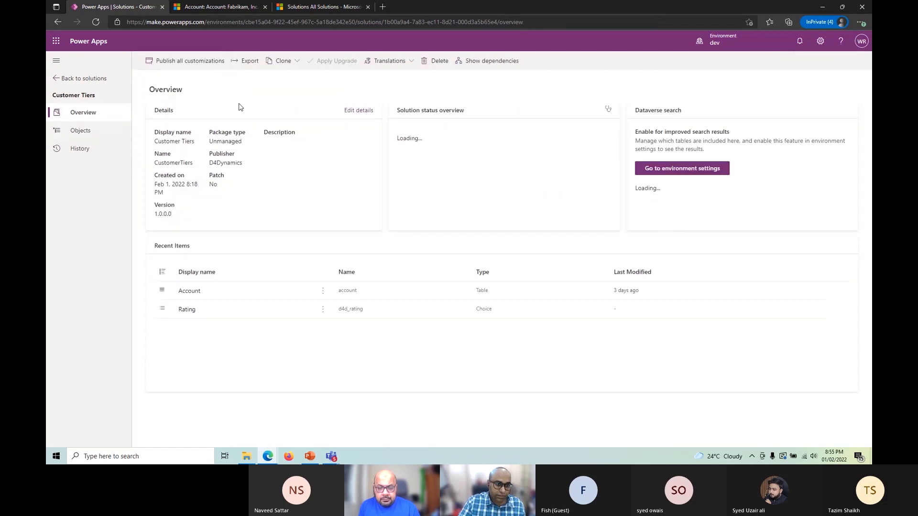
{"action": "left_click", "coordinate": [208, 64]}
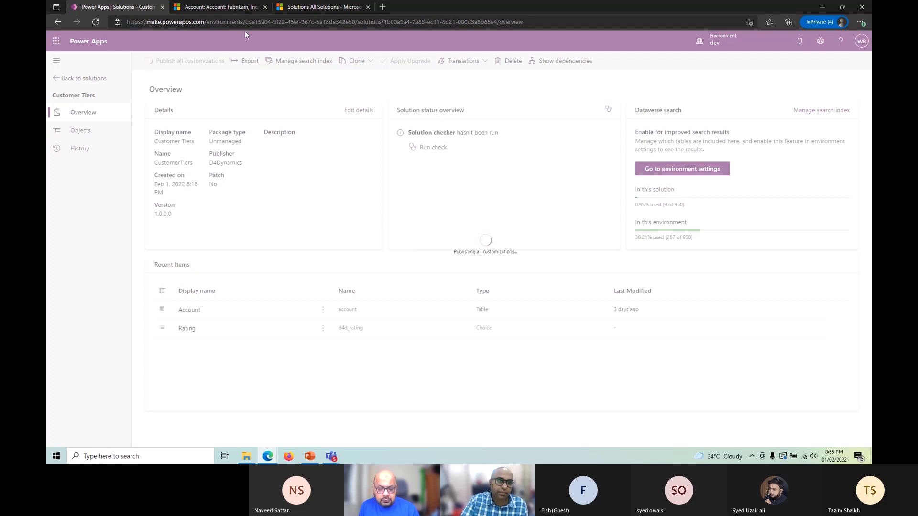
- Reload the Fabrikam, Inc. account in Dynamics 365 and check which forms it can be shown in
{"action": "left_click", "coordinate": [234, 8]}
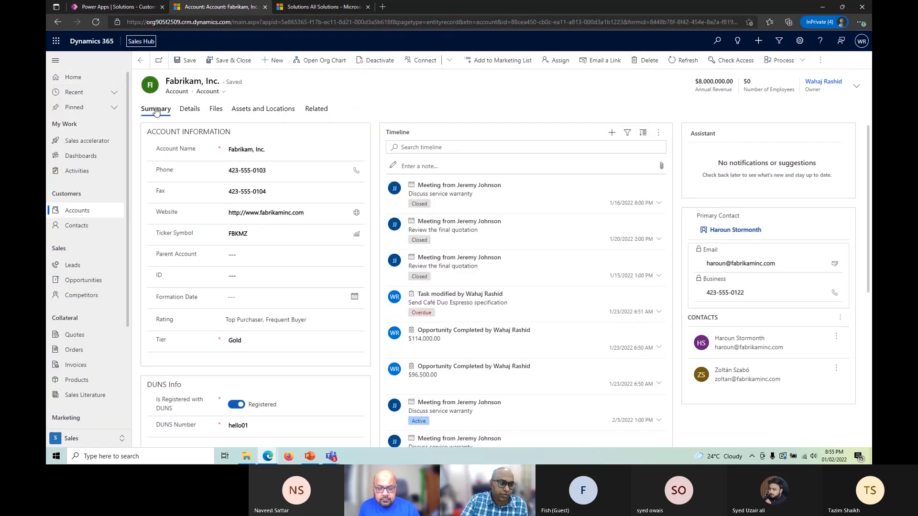
{"action": "left_click", "coordinate": [97, 23]}
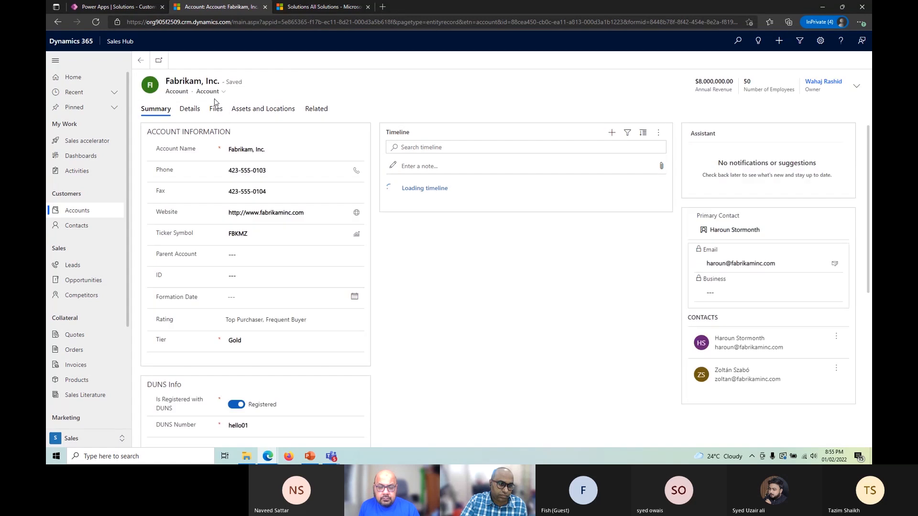
{"action": "left_click", "coordinate": [218, 92]}
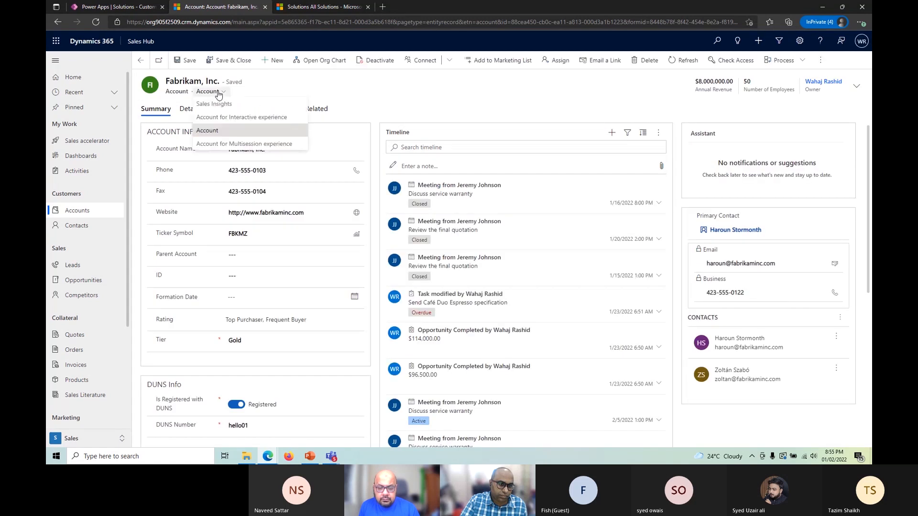
{"action": "left_click", "coordinate": [297, 94]}
- Open the Alpine Ski House account from the accounts list and check its available forms
{"action": "left_click", "coordinate": [141, 61]}
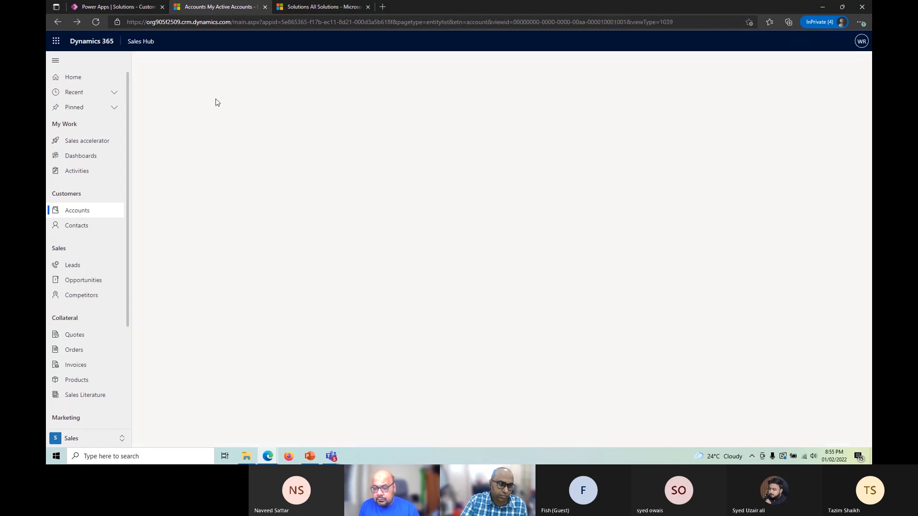
{"action": "left_click", "coordinate": [86, 211]}
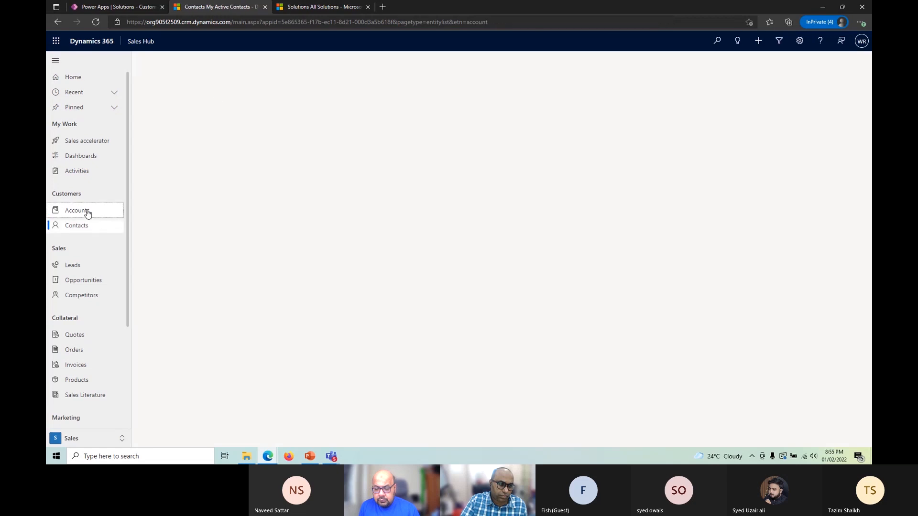
{"action": "double_click", "coordinate": [250, 142]}
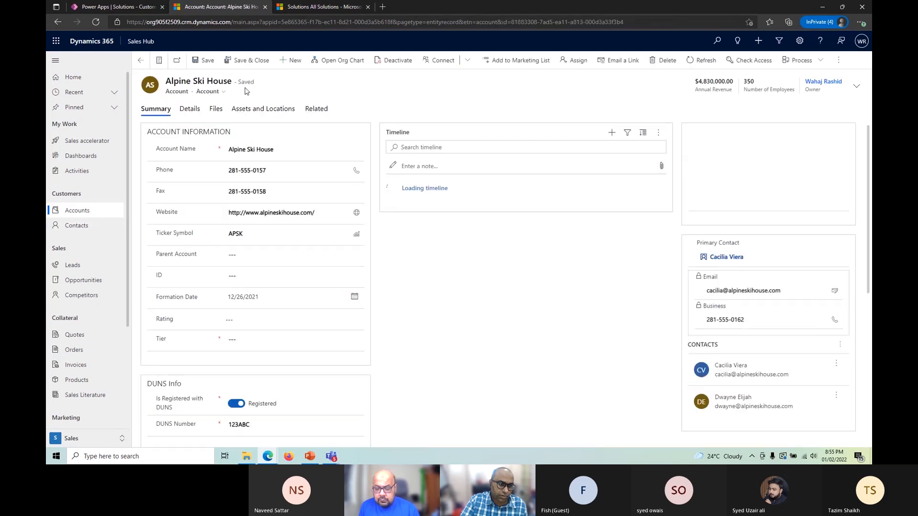
{"action": "left_click", "coordinate": [223, 92]}
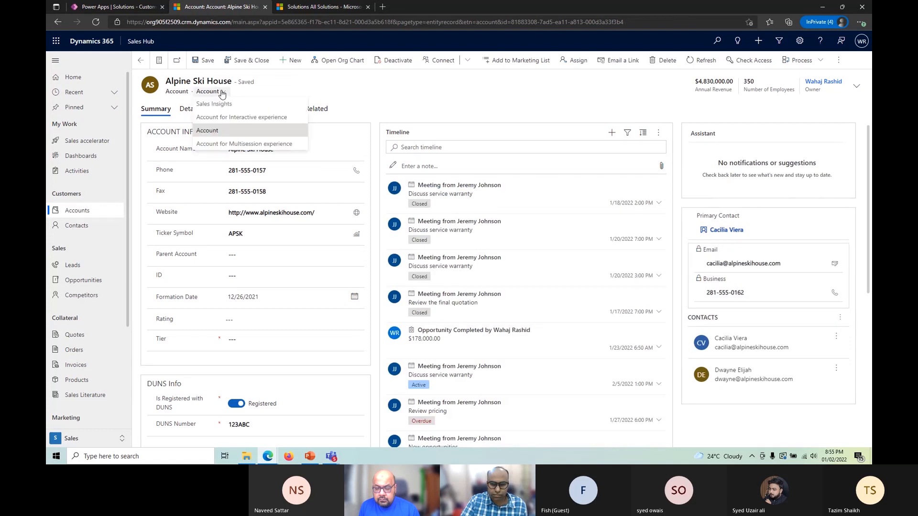
{"action": "left_click", "coordinate": [393, 121]}
- Check the publishing status in Power Apps, reload the Alpine Ski House record and switch it to the Account - Simplified form
{"action": "left_click", "coordinate": [156, 6]}
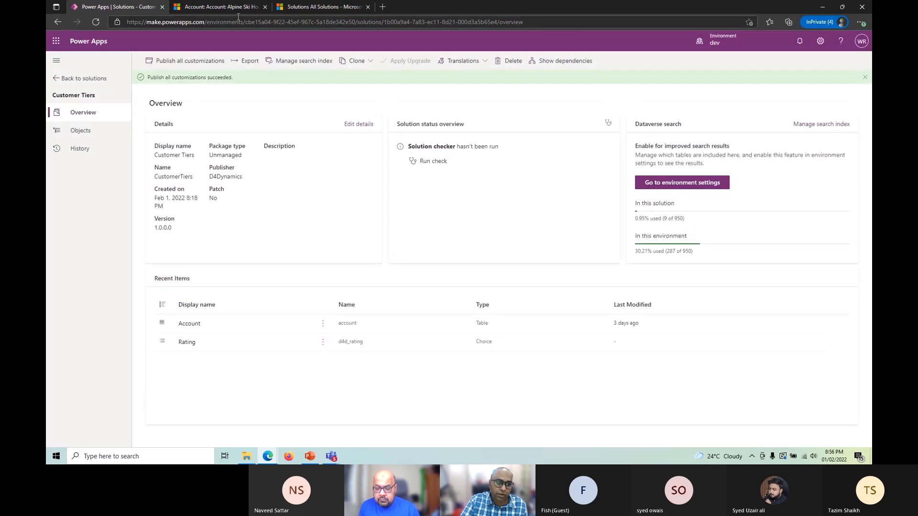
{"action": "left_click", "coordinate": [224, 8]}
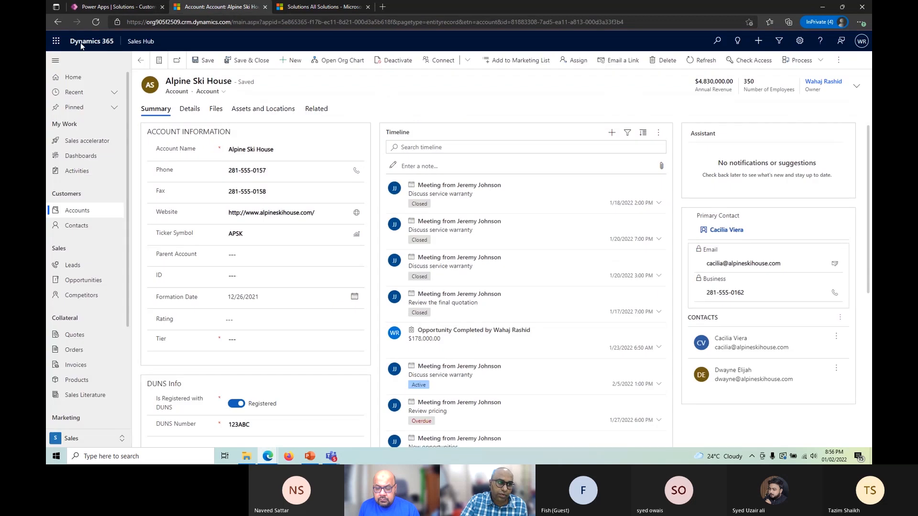
{"action": "left_click", "coordinate": [96, 22]}
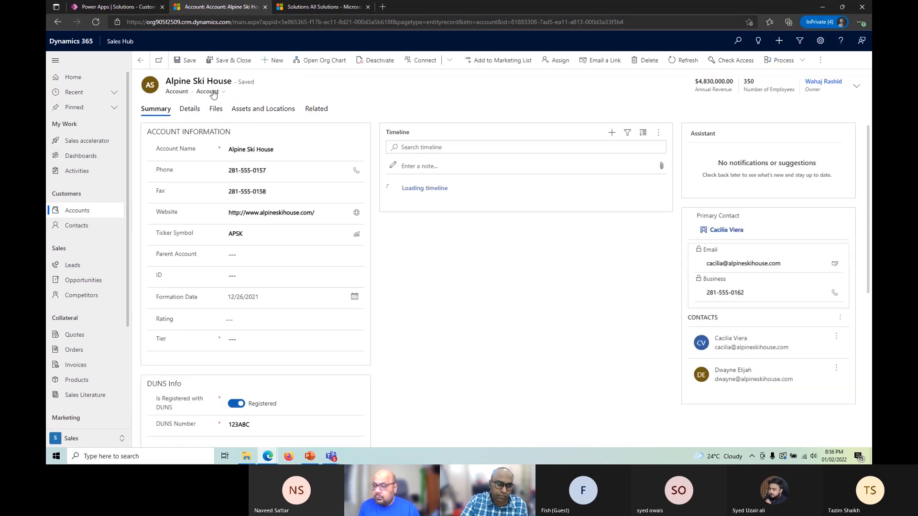
{"action": "left_click", "coordinate": [212, 92]}
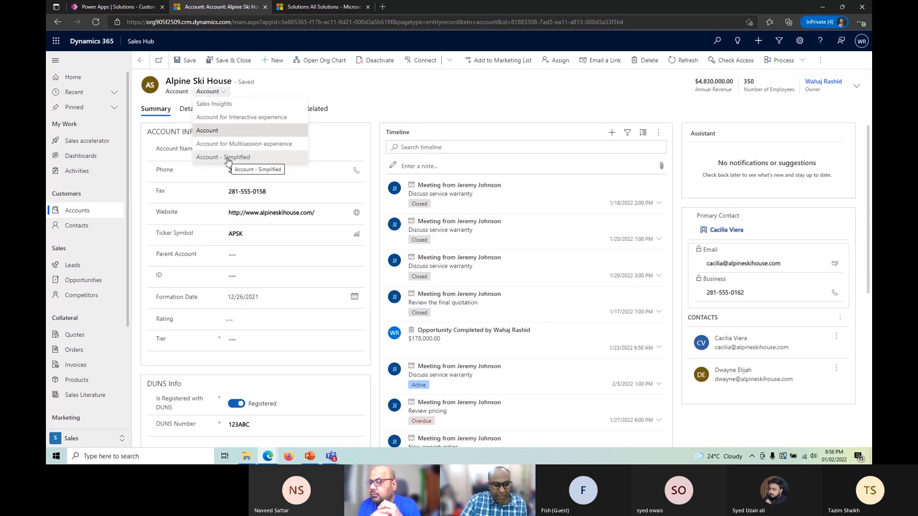
{"action": "left_click", "coordinate": [227, 162]}
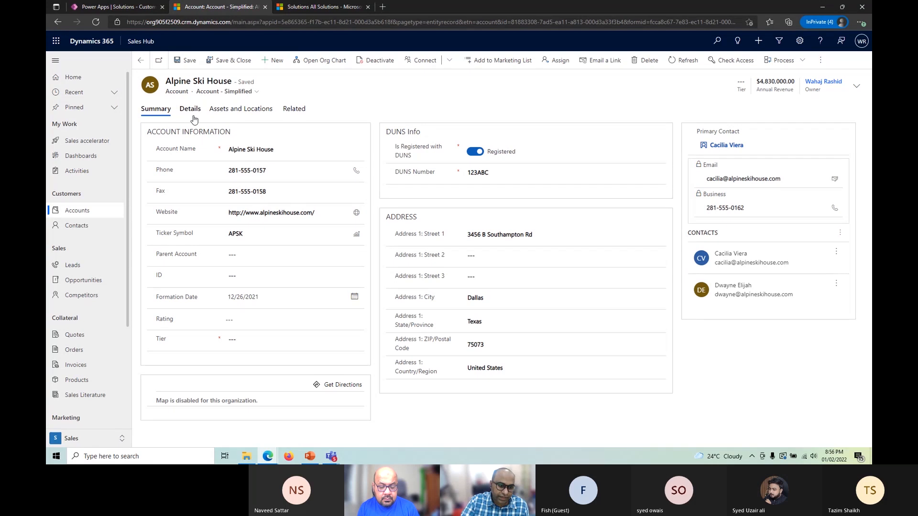
- Review which form types can be added to the Account table in the Customer Tiers solution, and return to the Alpine Ski House record
{"action": "left_click", "coordinate": [103, 8]}
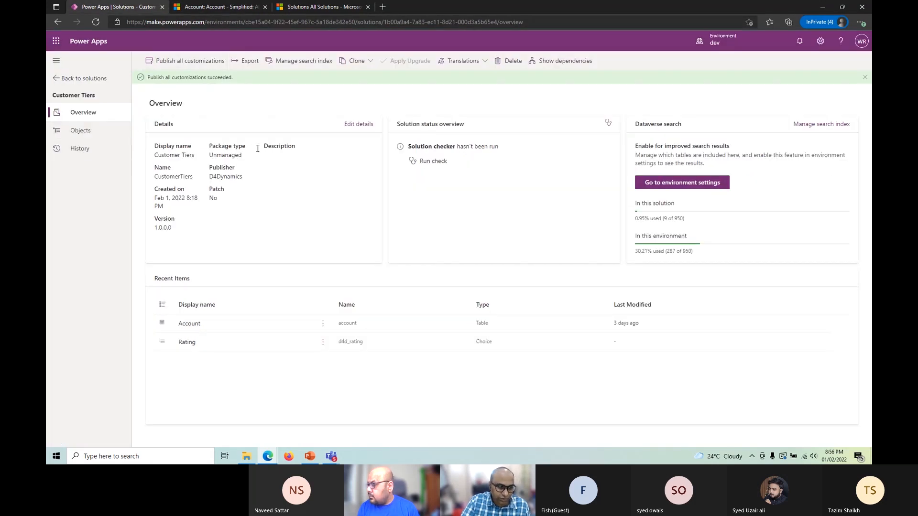
{"action": "left_click", "coordinate": [79, 131]}
{"action": "left_click", "coordinate": [146, 151]}
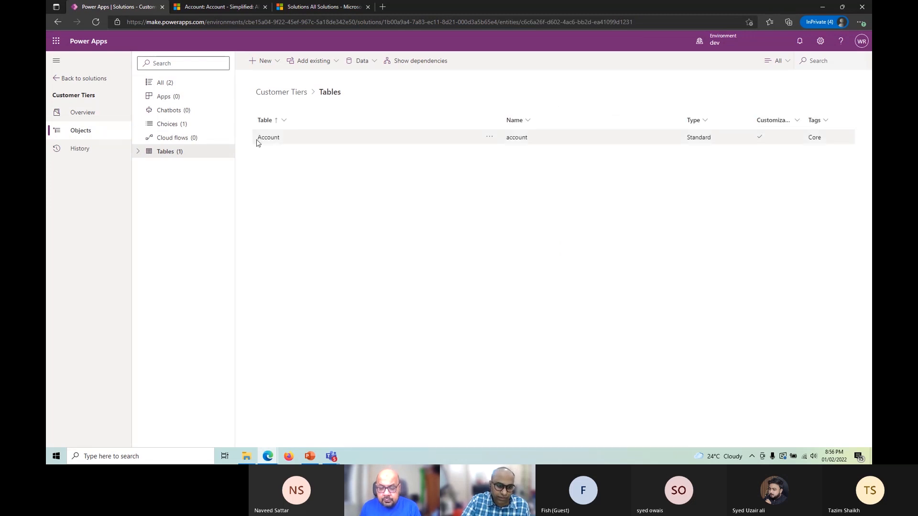
{"action": "left_click", "coordinate": [269, 138]}
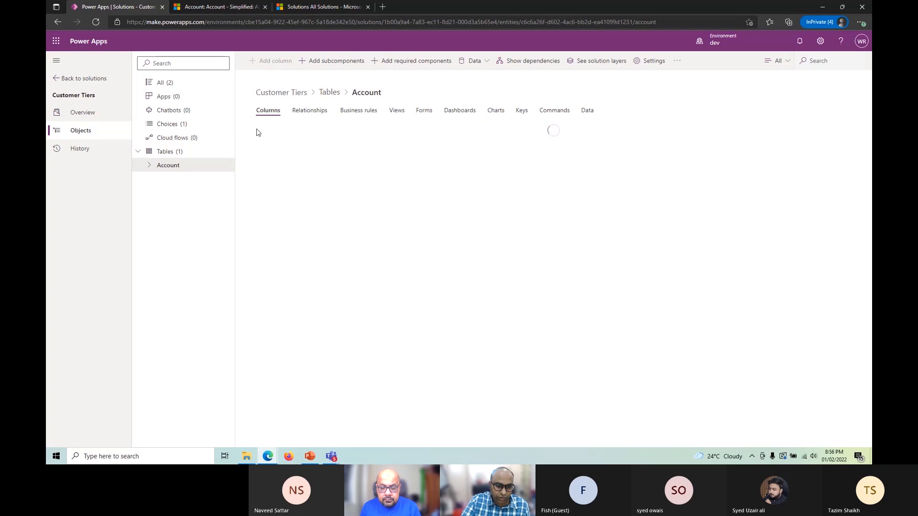
{"action": "left_click", "coordinate": [424, 110]}
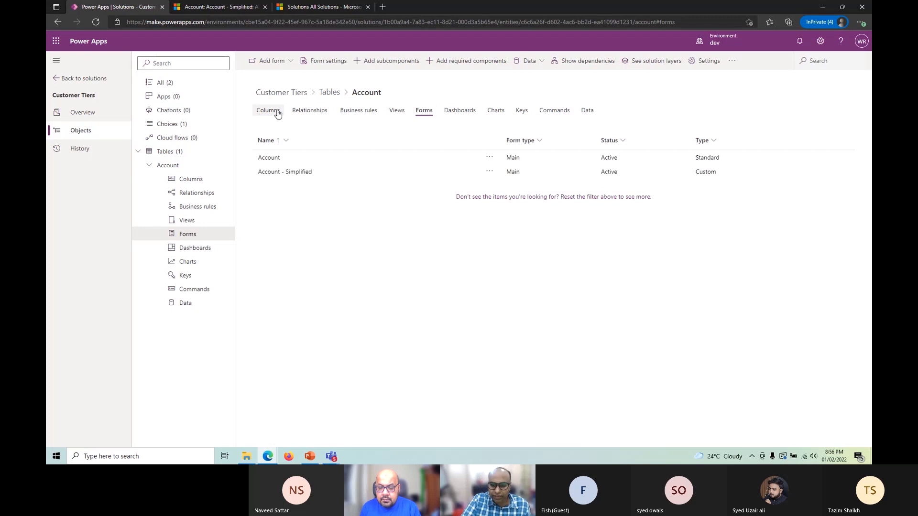
{"action": "left_click", "coordinate": [281, 68]}
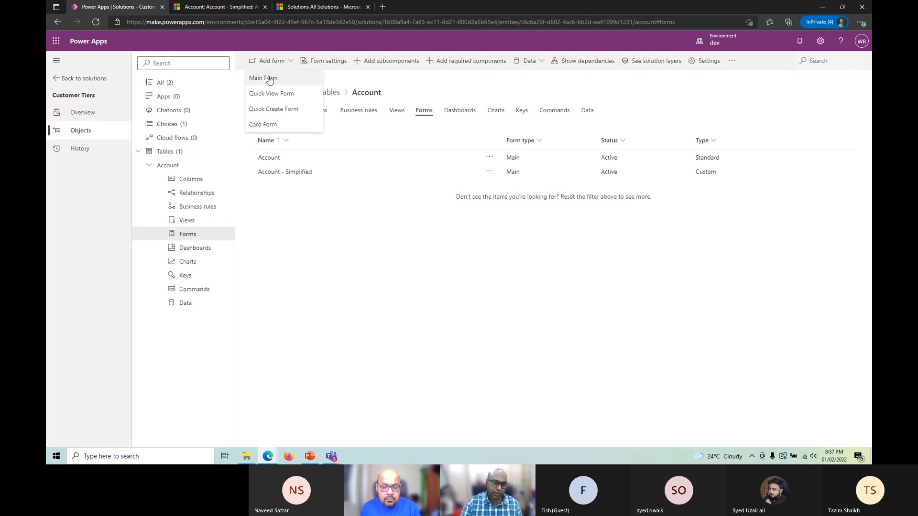
{"action": "left_click", "coordinate": [210, 8]}
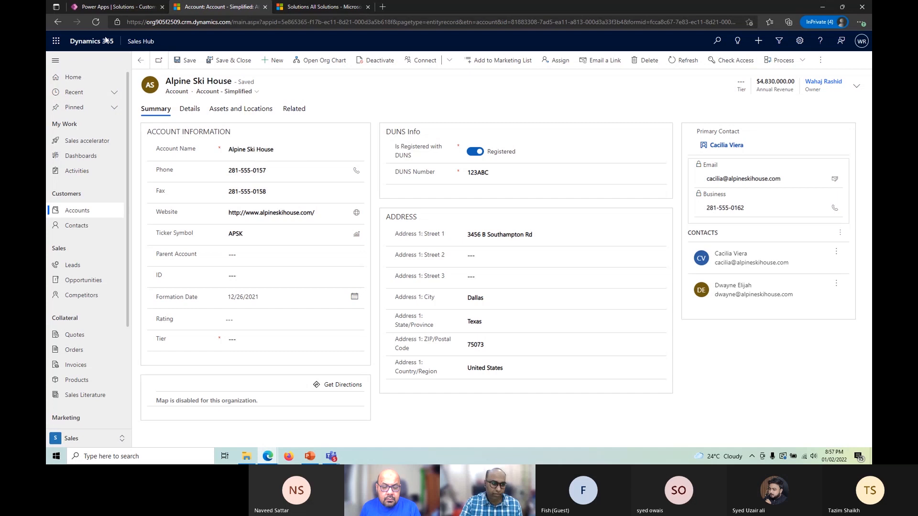
- Compare the form types offered for the Account table in Power Apps with the Alpine Ski House record in Dynamics 365
{"action": "left_click", "coordinate": [110, 7]}
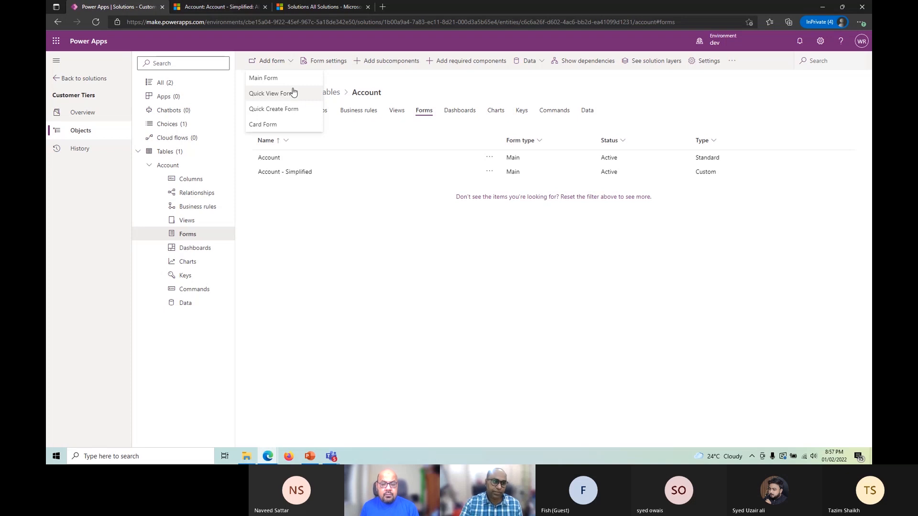
{"action": "left_click", "coordinate": [237, 4]}
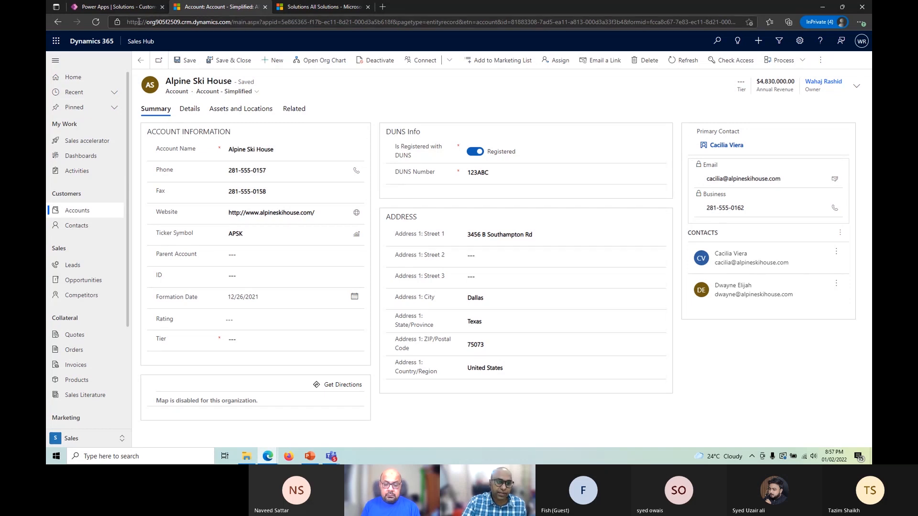
{"action": "left_click", "coordinate": [122, 7]}
{"action": "left_click", "coordinate": [336, 237]}
{"action": "left_click", "coordinate": [232, 5]}
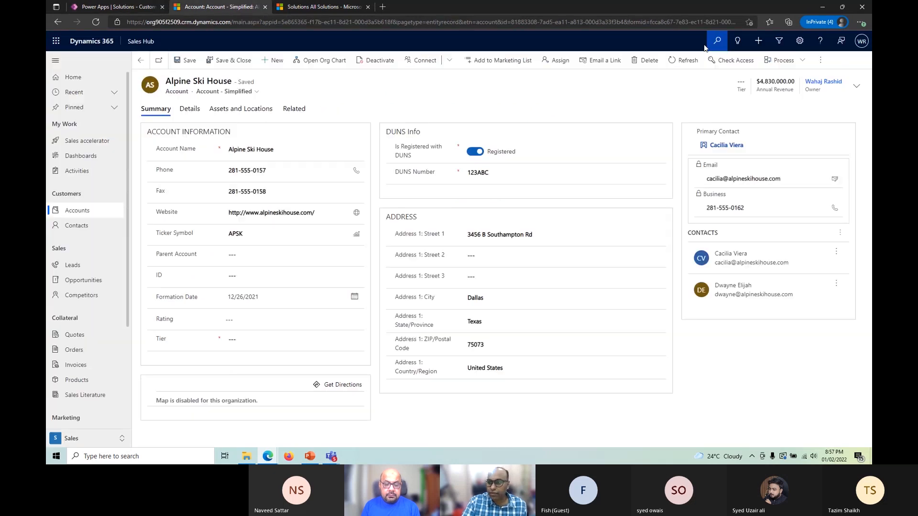
- Examine the quick create forms for a new contact and a new account in Sales Hub, cancelling each one
{"action": "left_click", "coordinate": [760, 43]}
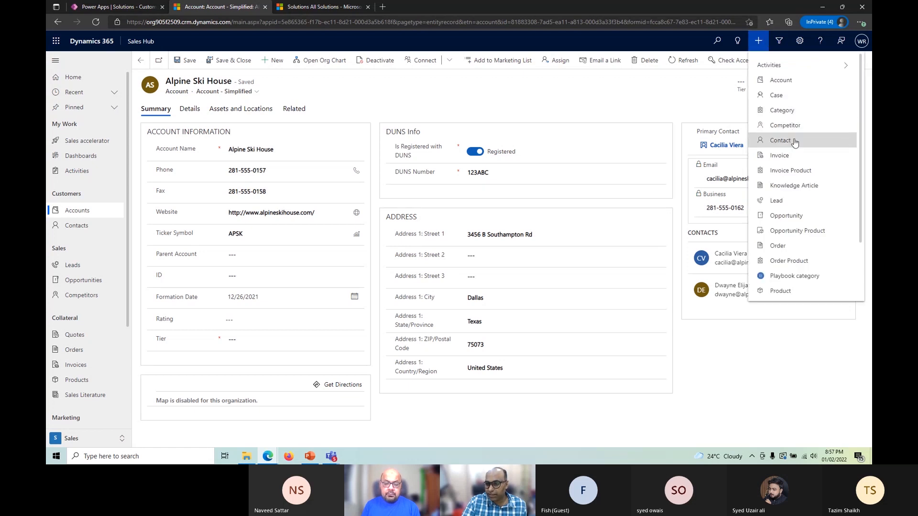
{"action": "left_click", "coordinate": [795, 141]}
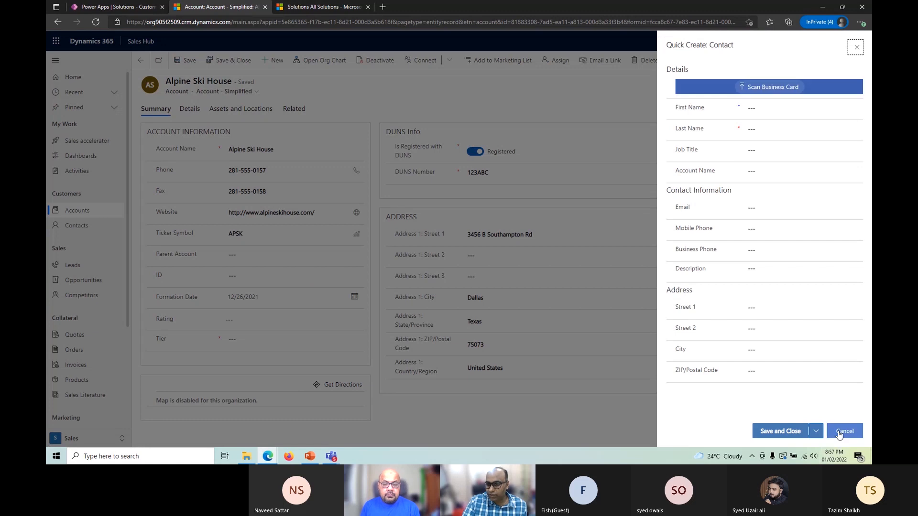
{"action": "left_click", "coordinate": [844, 431]}
{"action": "left_click", "coordinate": [758, 41]}
{"action": "left_click", "coordinate": [785, 78]}
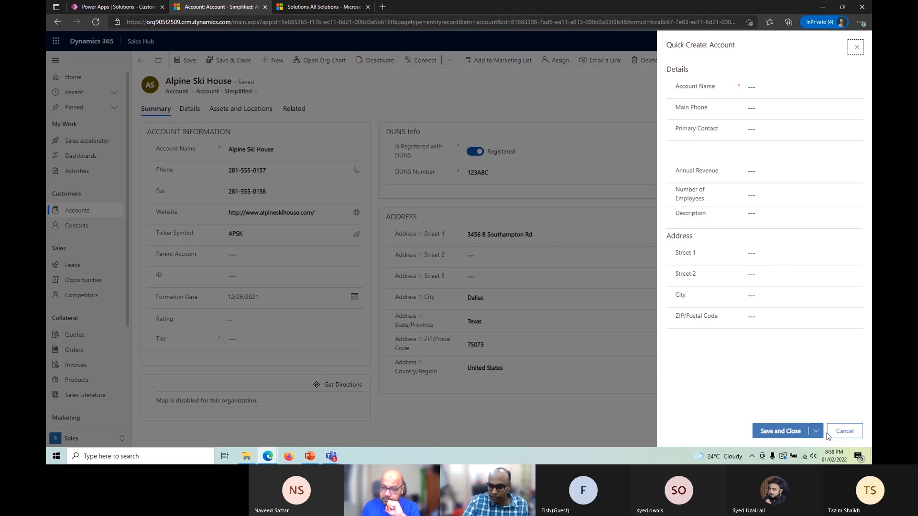
{"action": "left_click", "coordinate": [844, 431]}
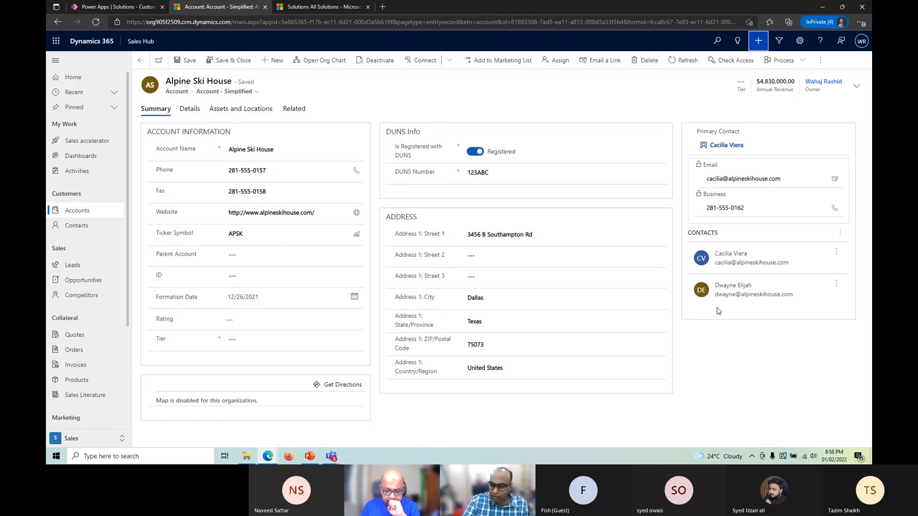
- Check the forms selectable on the Alpine Ski House record and the form types available in Power Apps, and return to the record
{"action": "left_click", "coordinate": [232, 92]}
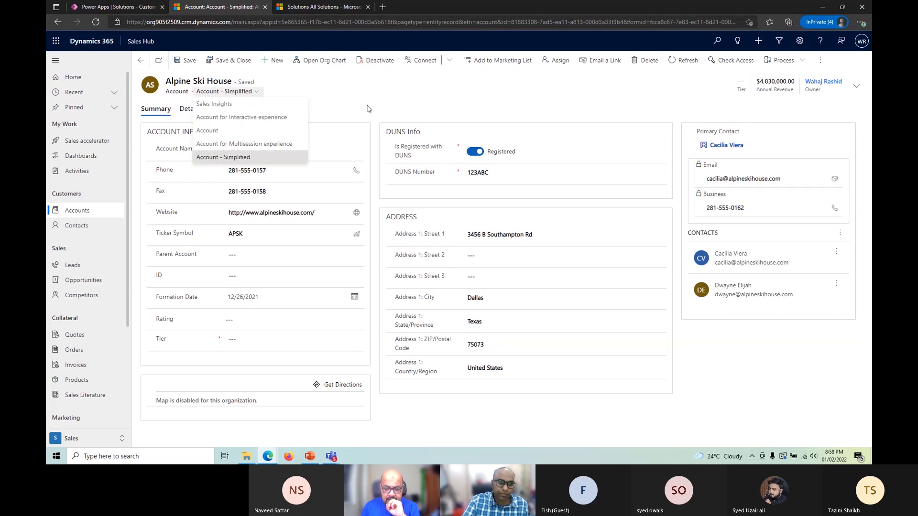
{"action": "left_click", "coordinate": [118, 7]}
{"action": "left_click", "coordinate": [287, 61]}
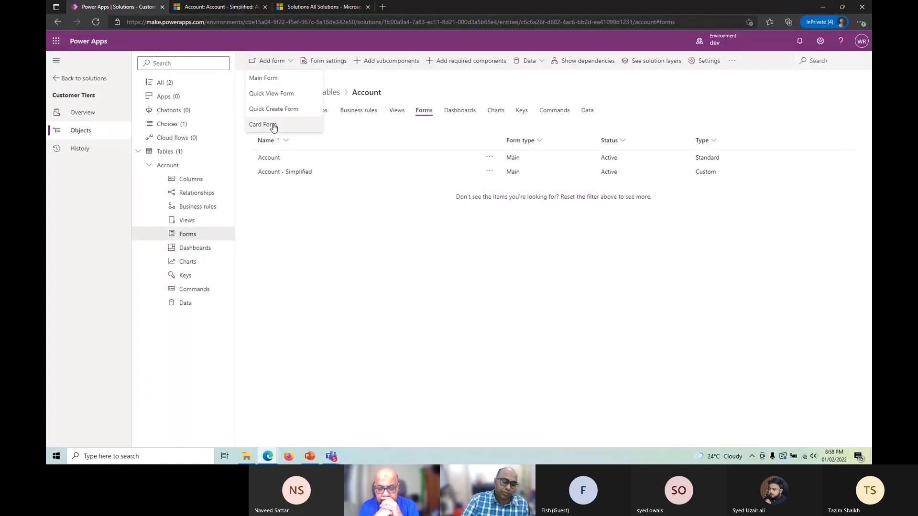
{"action": "left_click", "coordinate": [216, 13]}
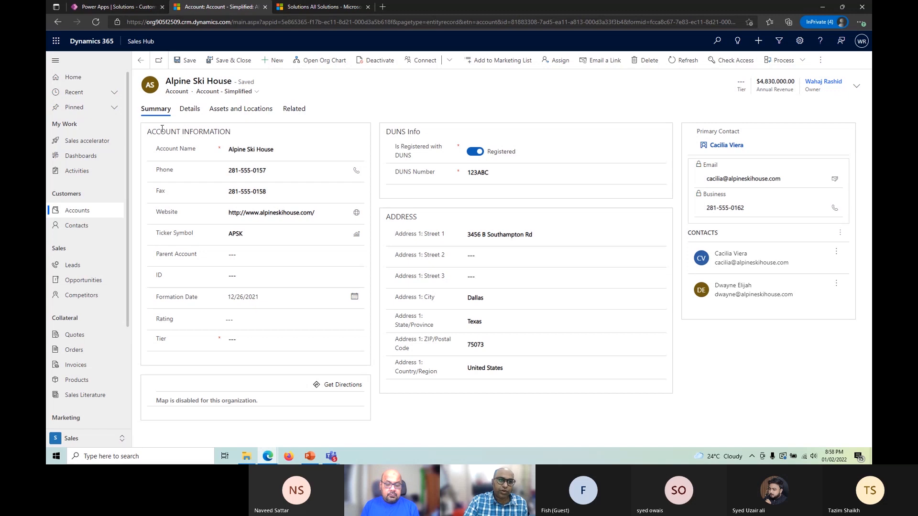
- Switch to Power Apps and start a new main form for the Account table in the Customer Tiers solution
{"action": "left_click", "coordinate": [132, 11]}
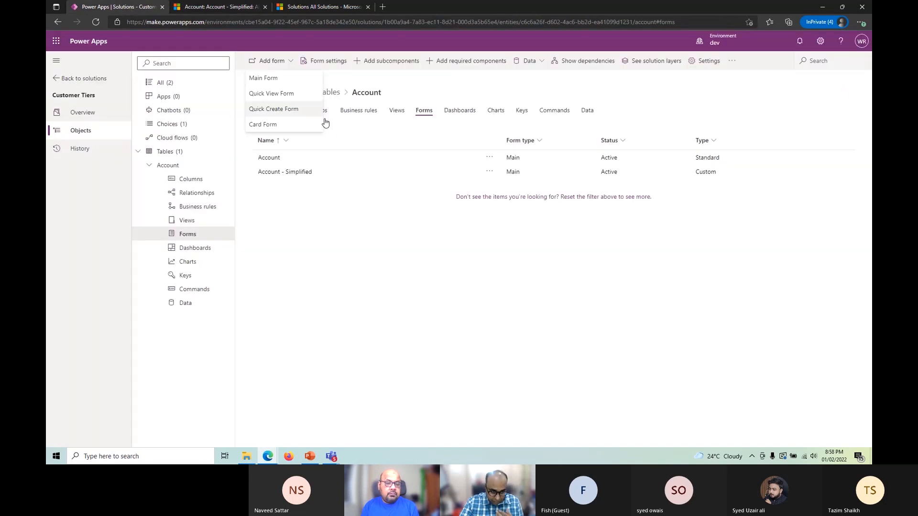
{"action": "left_click", "coordinate": [282, 84]}
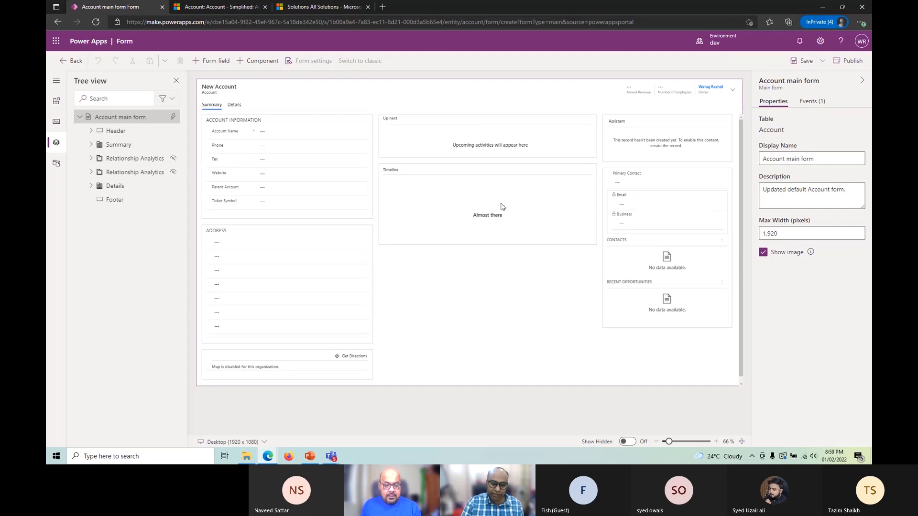
- Delete the ADDRESS section and the unlabelled map section below it from the Summary tab
{"action": "left_click", "coordinate": [234, 231]}
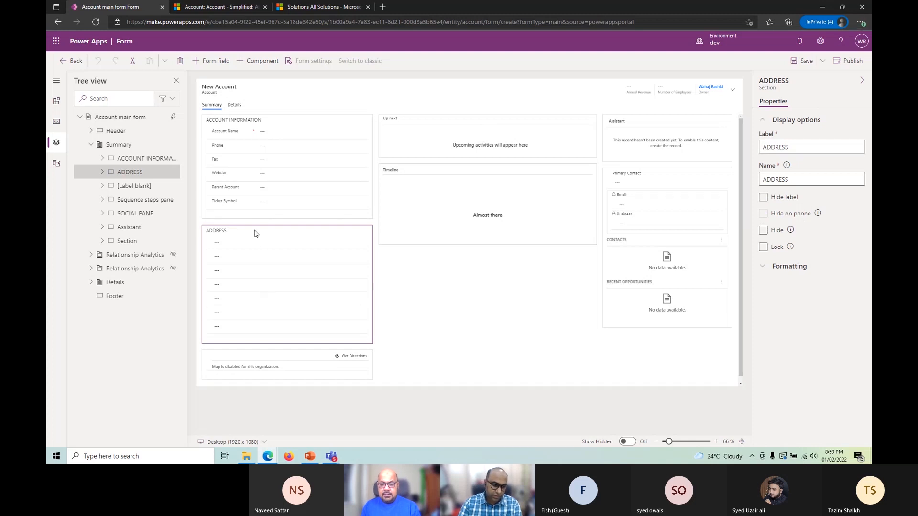
{"action": "key", "text": "Delete"}
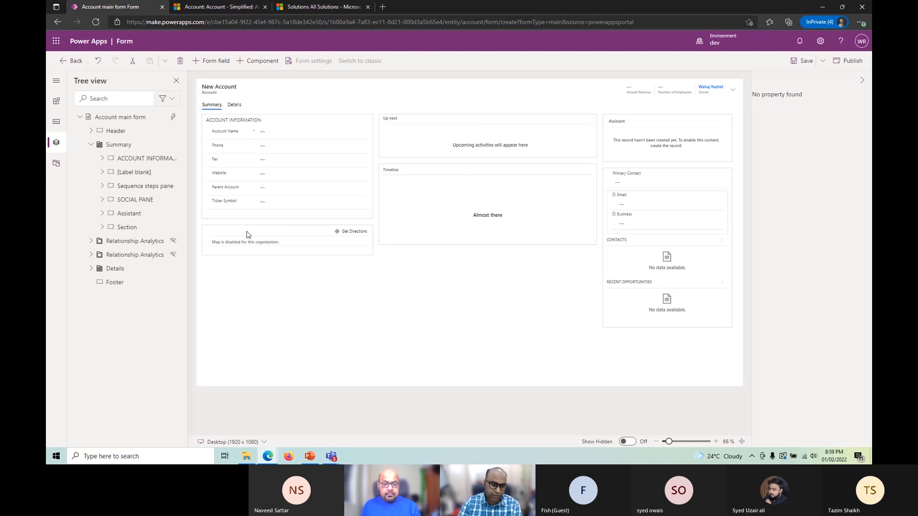
{"action": "left_click", "coordinate": [245, 236]}
{"action": "key", "text": "Delete"}
{"action": "key", "text": "Delete"}
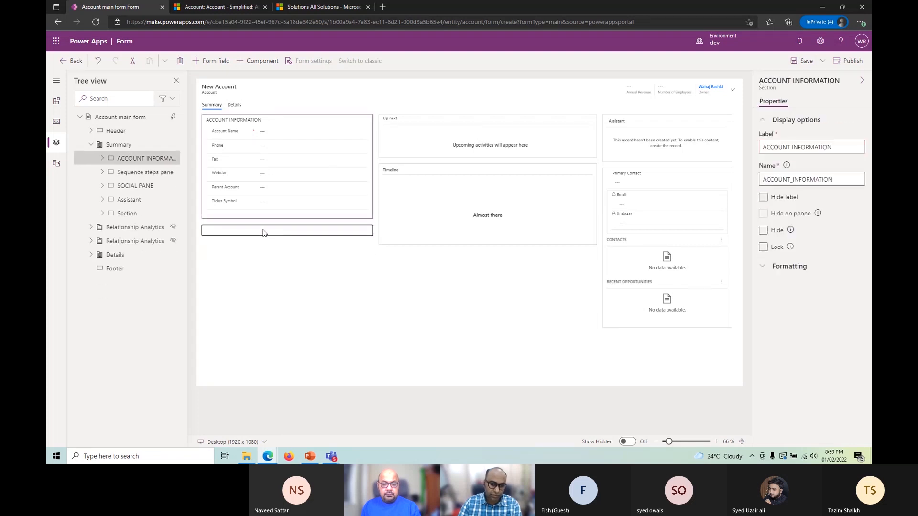
- Remove the Up next component and the Timeline section from the middle column of the Summary tab
{"action": "left_click", "coordinate": [433, 150]}
{"action": "key", "text": "Delete"}
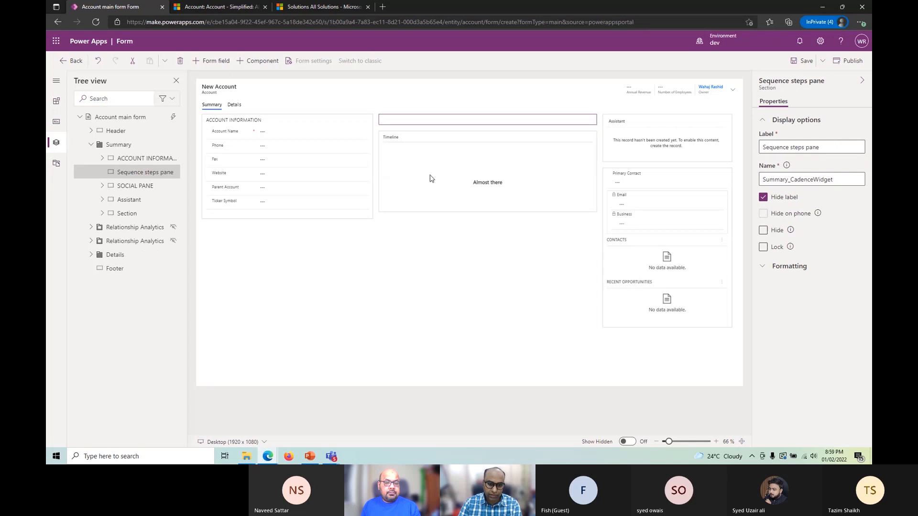
{"action": "left_click", "coordinate": [425, 139]}
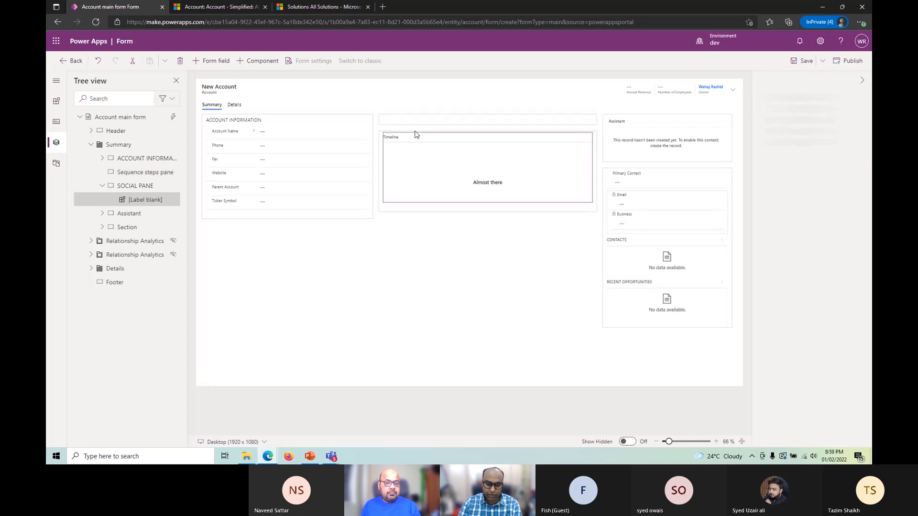
{"action": "key", "text": "Delete"}
{"action": "key", "text": "Delete"}
- Remove the Assistant component and the section holding Primary Contact, Contacts and Recent Opportunities from the third column
{"action": "left_click", "coordinate": [671, 148]}
{"action": "key", "text": "Delete"}
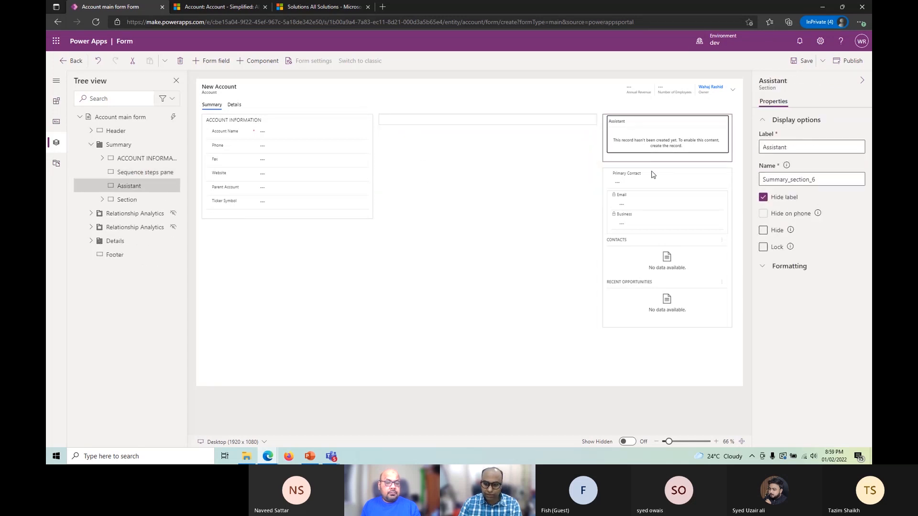
{"action": "left_click", "coordinate": [647, 138]}
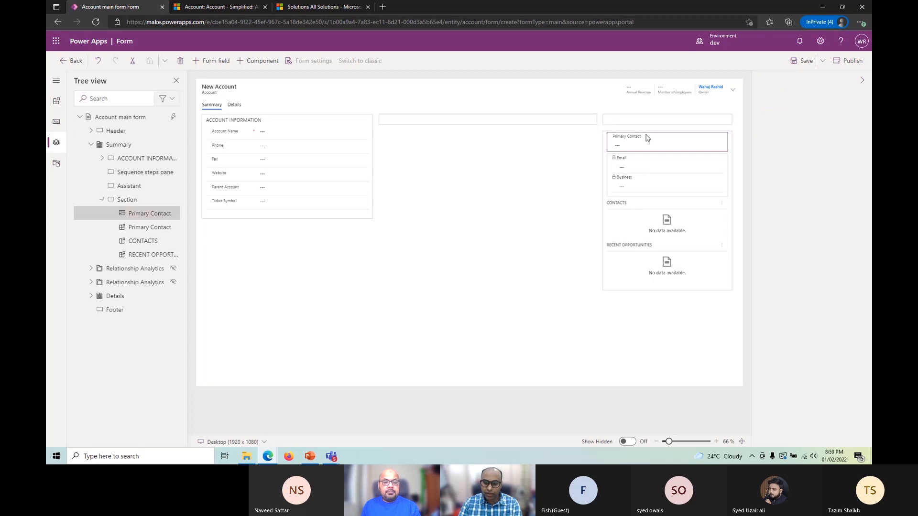
{"action": "key", "text": "Delete"}
{"action": "key", "text": "Delete"}
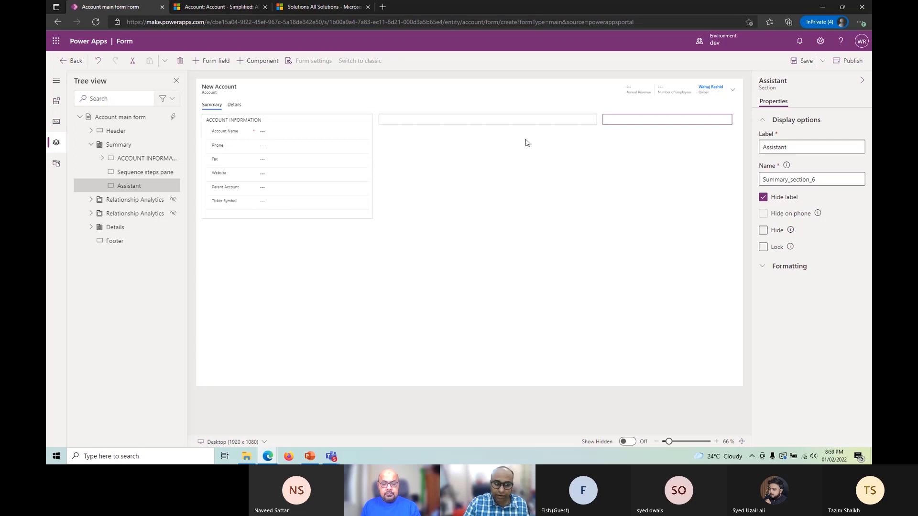
- Find the Email table column and add it to the ACCOUNT INFORMATION section directly below Account Name
{"action": "left_click", "coordinate": [56, 102]}
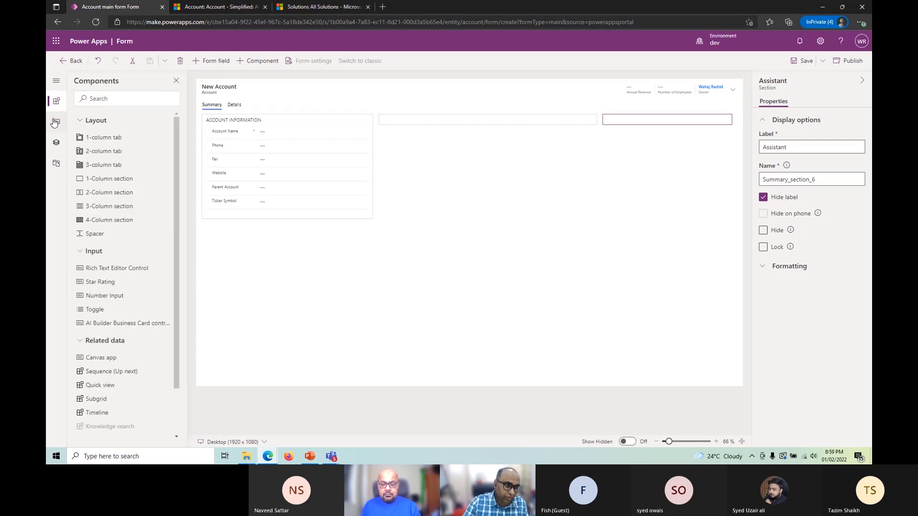
{"action": "left_click", "coordinate": [56, 122]}
{"action": "left_click", "coordinate": [112, 99]}
{"action": "type", "text": "email"}
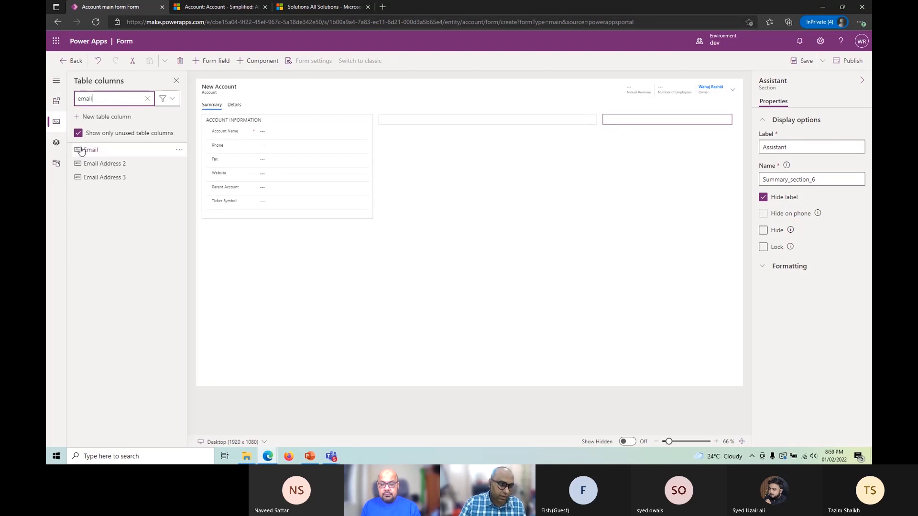
{"action": "left_click_drag", "start_coordinate": [86, 149], "coordinate": [268, 143]}
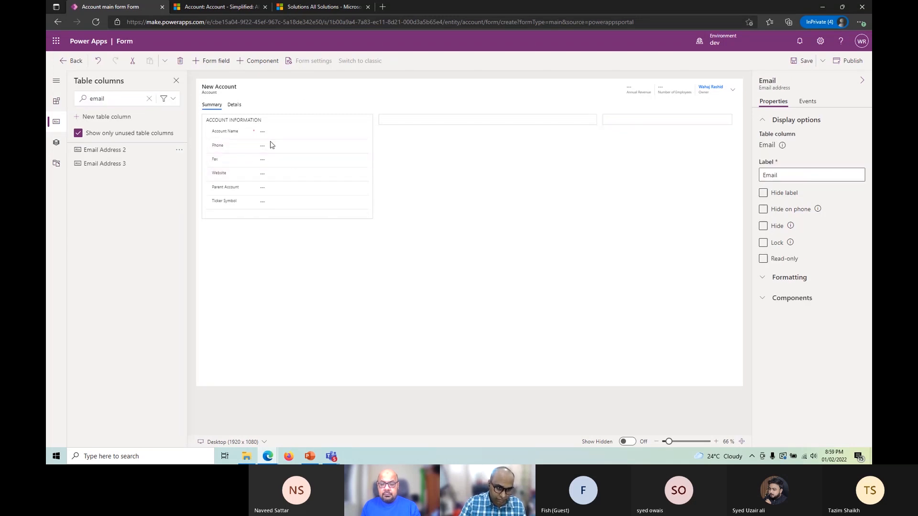
- Delete the leftover empty Sequence steps pane and Assistant sections from the second and third columns
{"action": "left_click", "coordinate": [469, 191]}
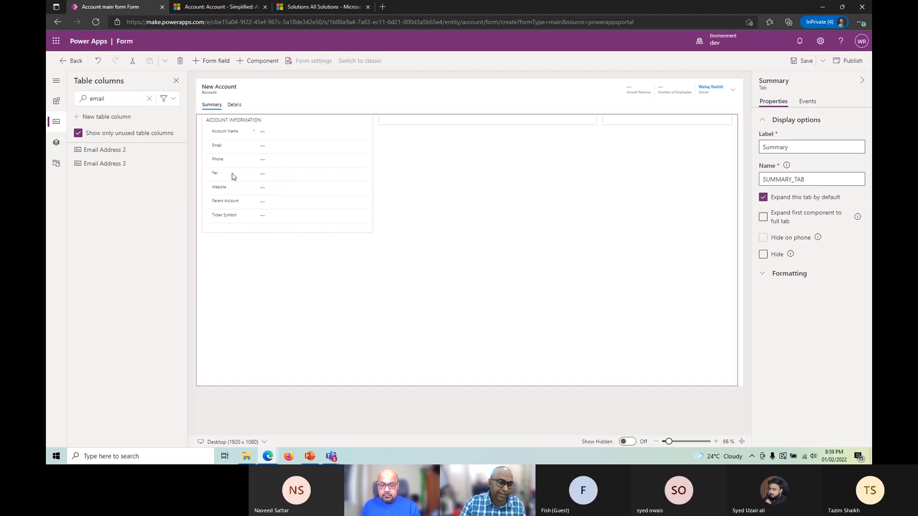
{"action": "left_click", "coordinate": [456, 123]}
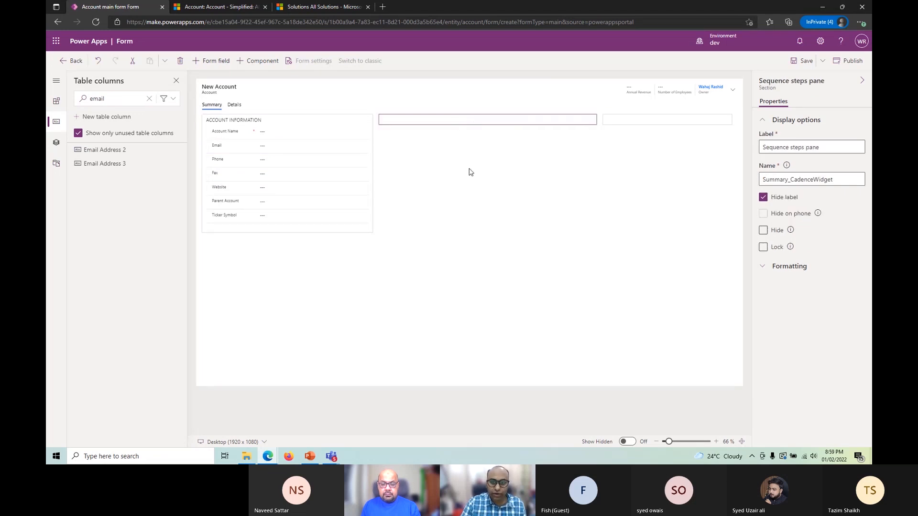
{"action": "left_click", "coordinate": [595, 128]}
{"action": "left_click", "coordinate": [613, 119]}
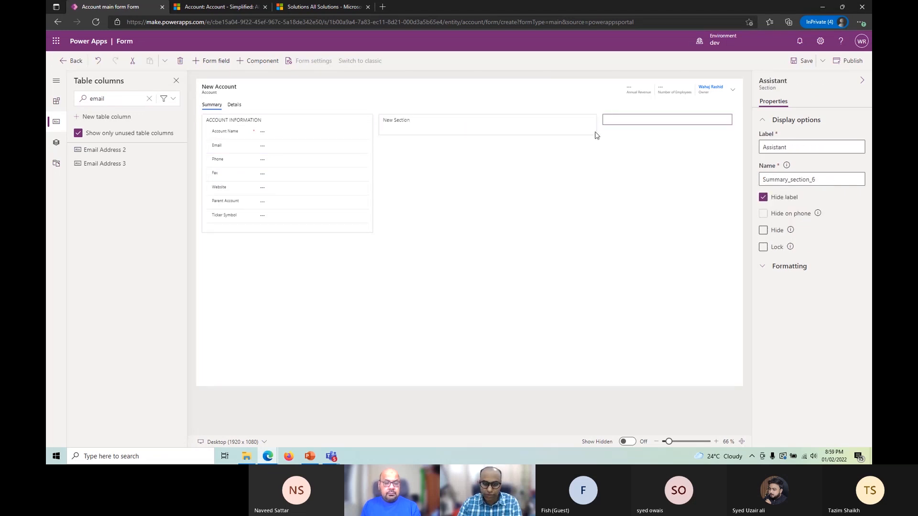
{"action": "key", "text": "Delete"}
{"action": "left_click", "coordinate": [445, 130]}
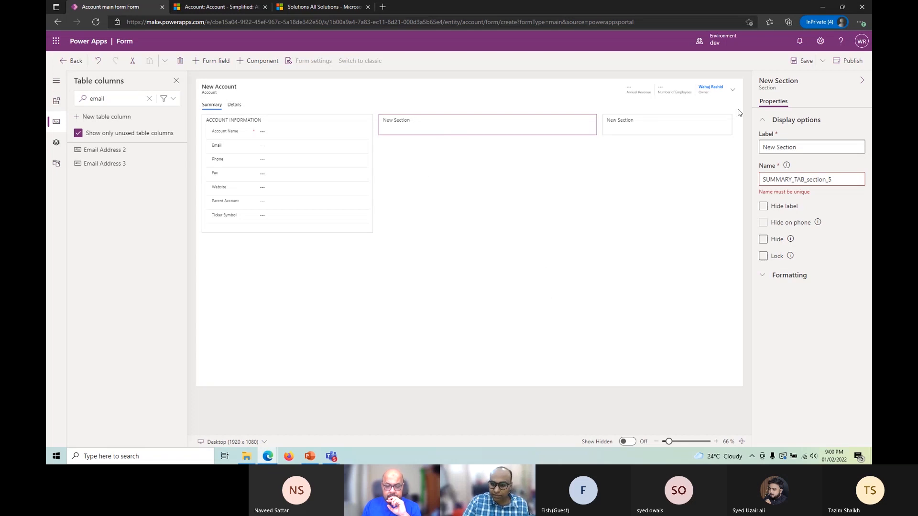
- Set the Summary tab's formatting layout to 2 columns
{"action": "left_click", "coordinate": [320, 129]}
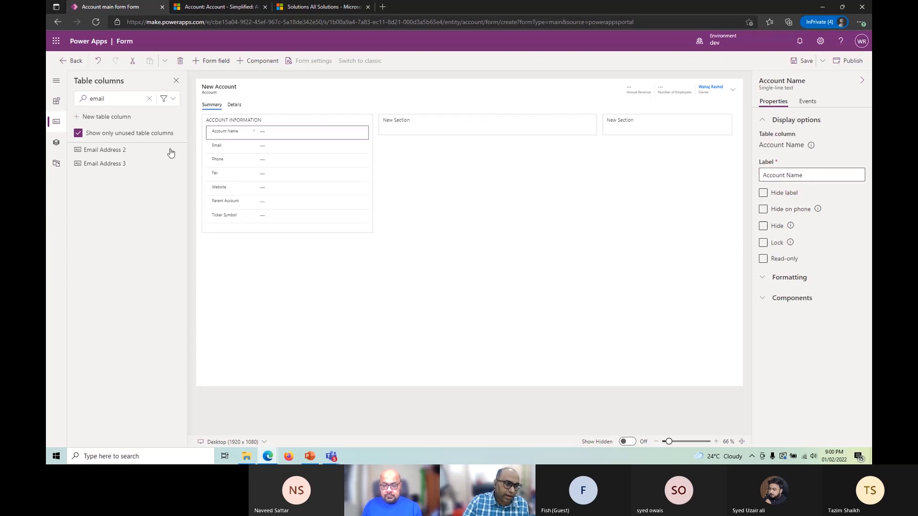
{"action": "left_click", "coordinate": [56, 101]}
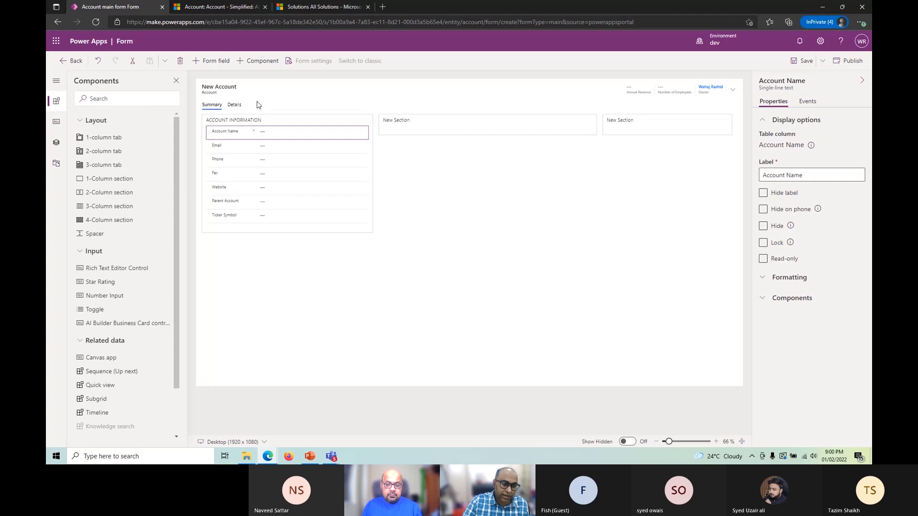
{"action": "left_click", "coordinate": [211, 107]}
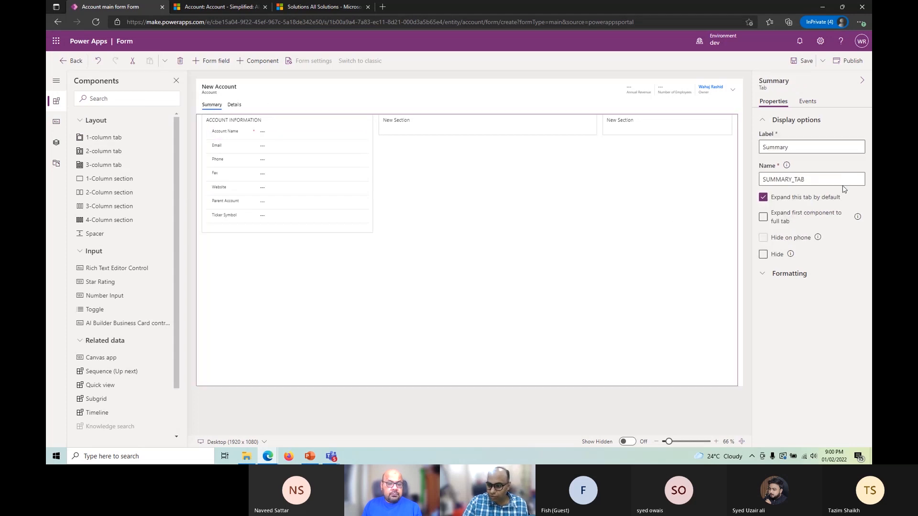
{"action": "left_click", "coordinate": [821, 279]}
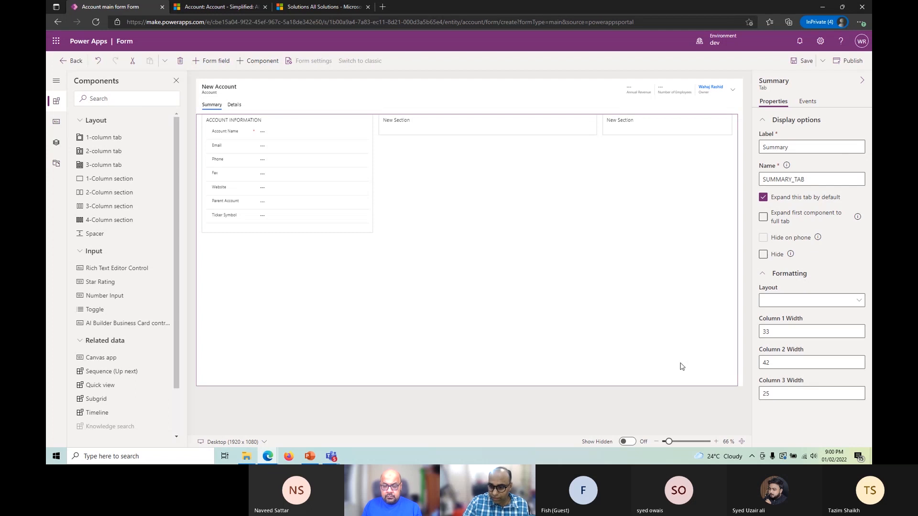
{"action": "left_click", "coordinate": [858, 305]}
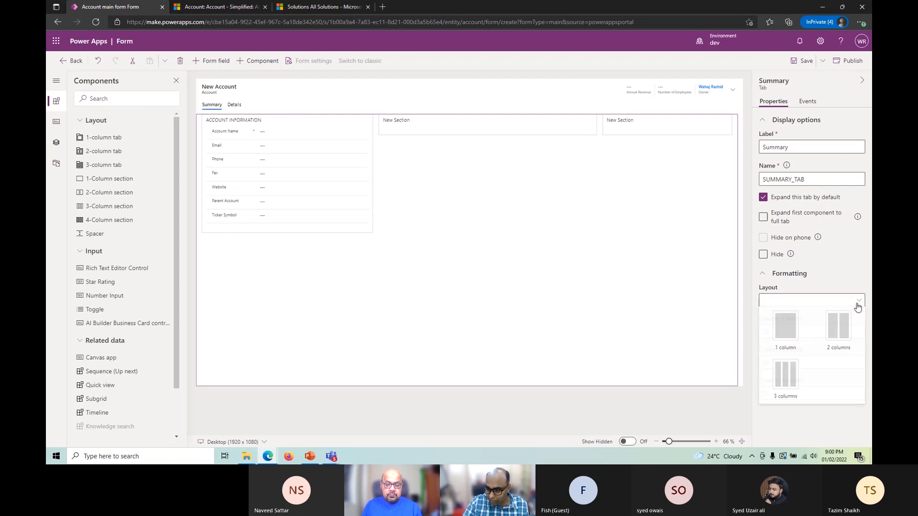
{"action": "left_click", "coordinate": [839, 333]}
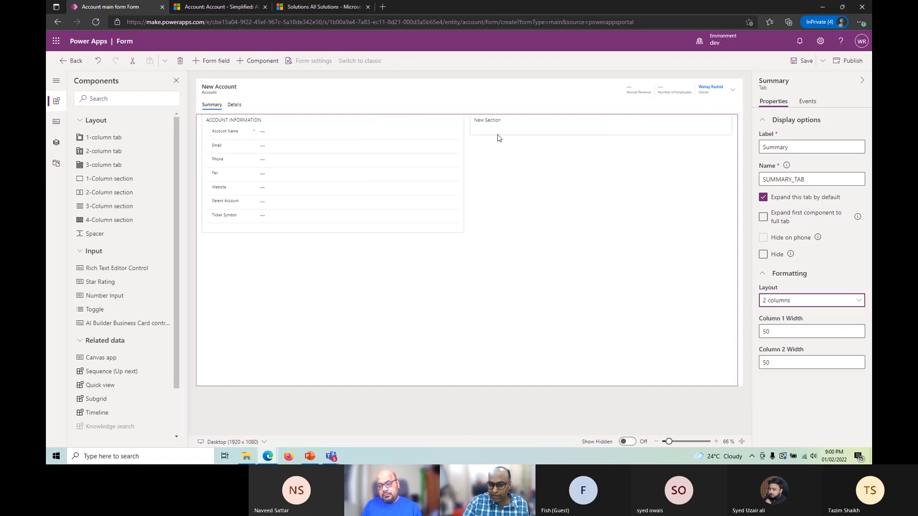
- Switch the Summary tab's layout to 1 column and back to 2 columns
{"action": "left_click", "coordinate": [775, 306]}
{"action": "left_click", "coordinate": [783, 333]}
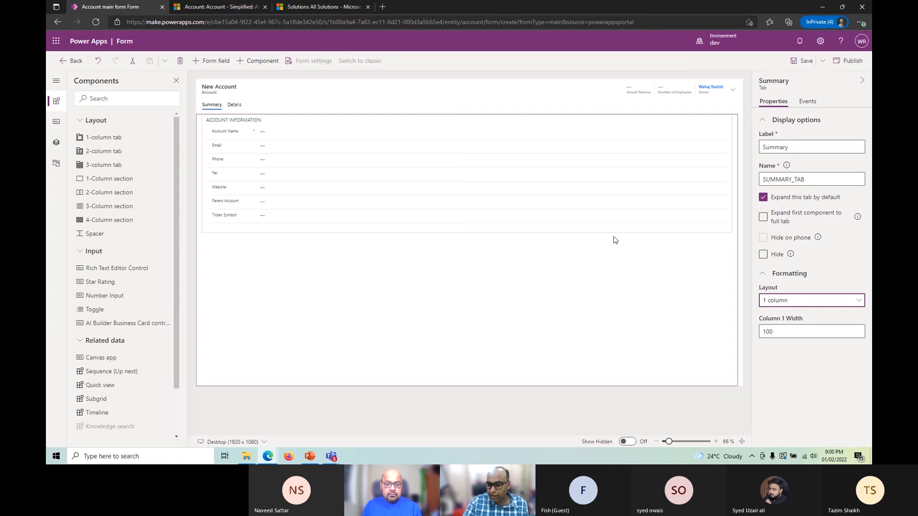
{"action": "left_click", "coordinate": [811, 300]}
{"action": "left_click", "coordinate": [834, 330]}
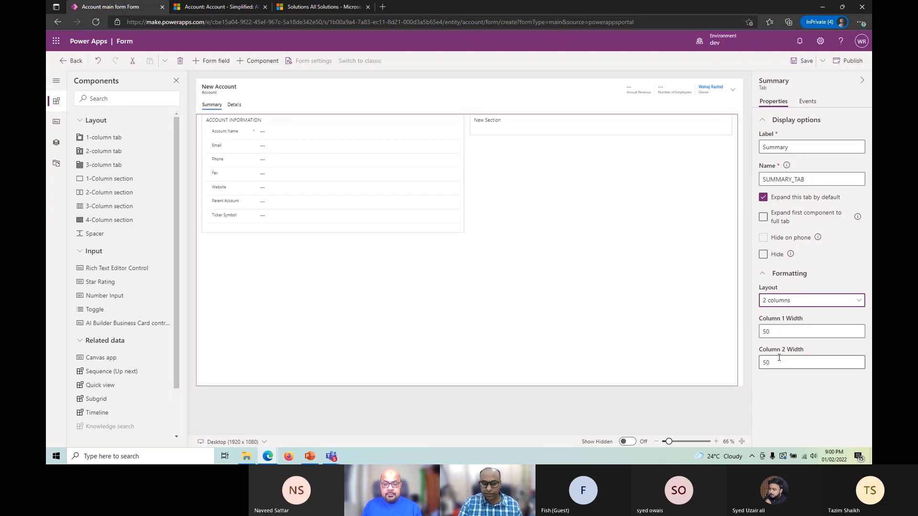
- Set the Summary tab's column 1 width to 60 and column 2 width to 40, and save the form
{"action": "double_click", "coordinate": [777, 329]}
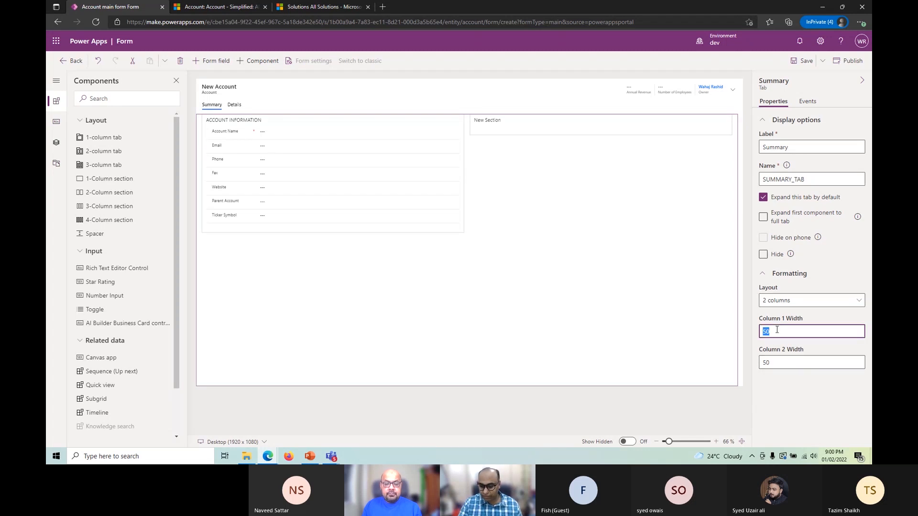
{"action": "type", "text": "60"}
{"action": "key", "text": "Tab"}
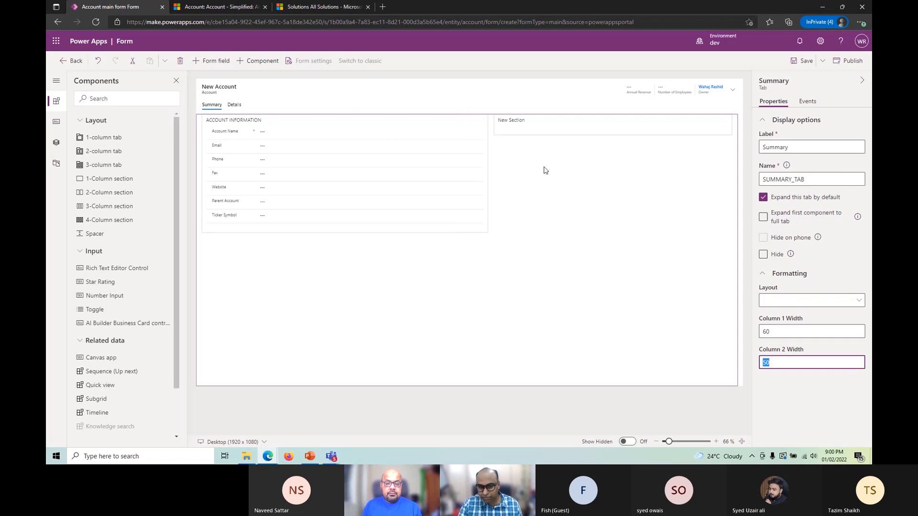
{"action": "type", "text": "40"}
{"action": "key", "text": "Tab"}
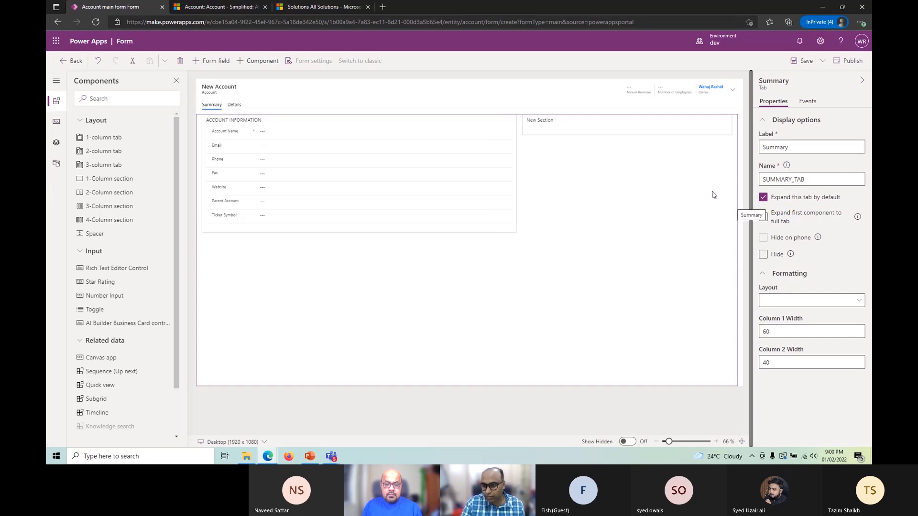
{"action": "left_click", "coordinate": [802, 61]}
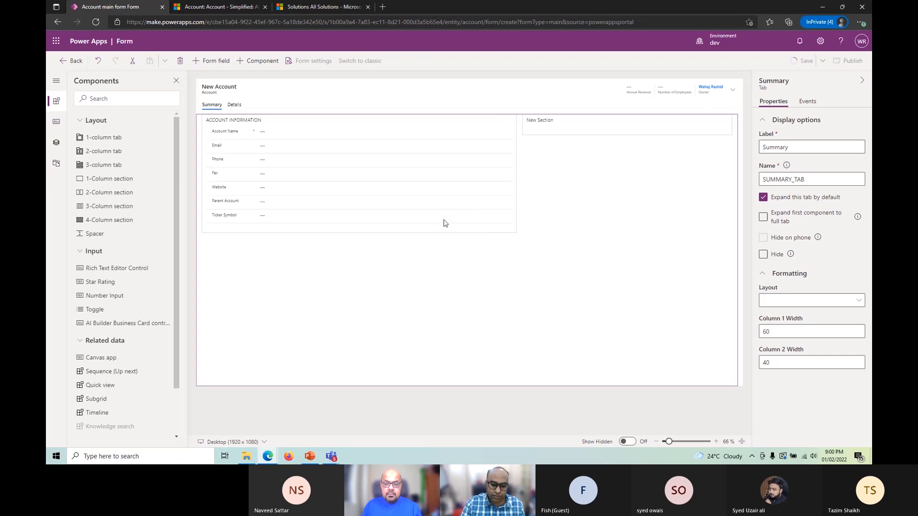
- Try to add the Rating table column to the New Section while the form is saving
{"action": "left_click", "coordinate": [56, 121]}
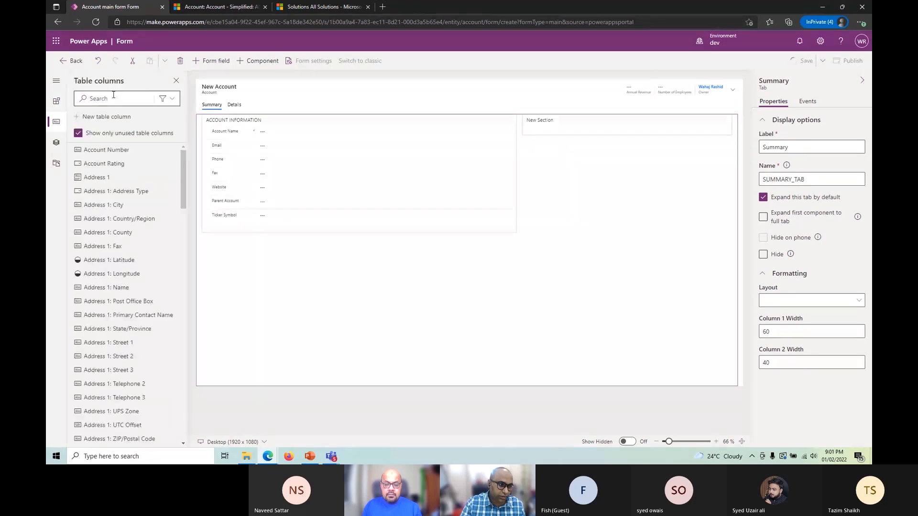
{"action": "type", "text": "rating"}
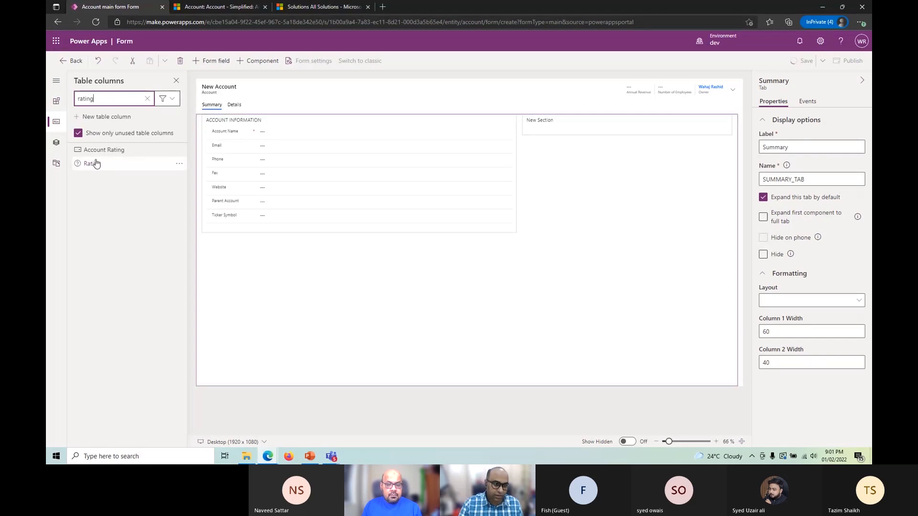
{"action": "left_click_drag", "start_coordinate": [96, 163], "coordinate": [553, 133]}
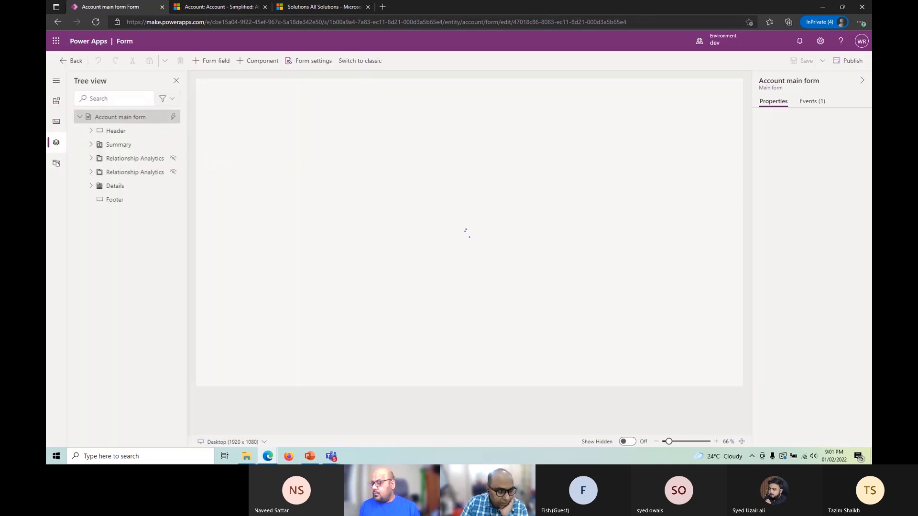
- Search the table columns for Rating and add the Rating field to the empty New Section
{"action": "left_click", "coordinate": [59, 123]}
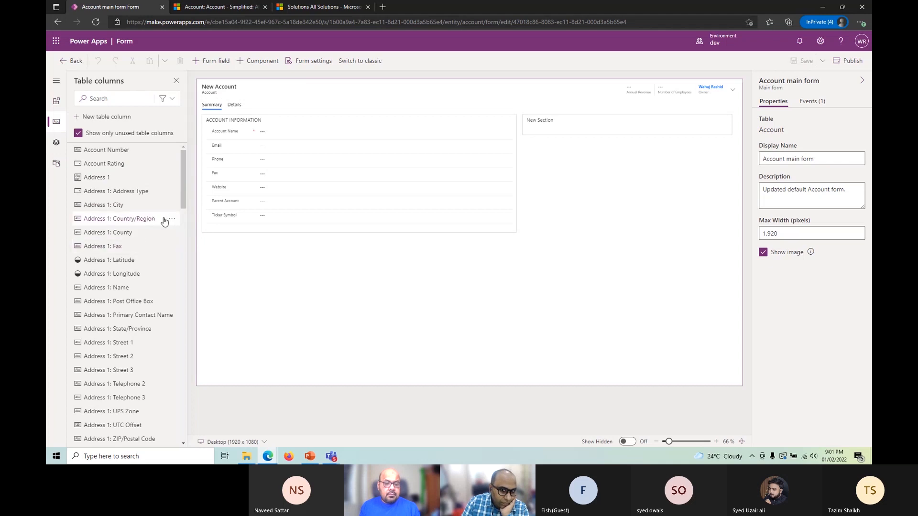
{"action": "left_click", "coordinate": [111, 97]}
{"action": "type", "text": "r"}
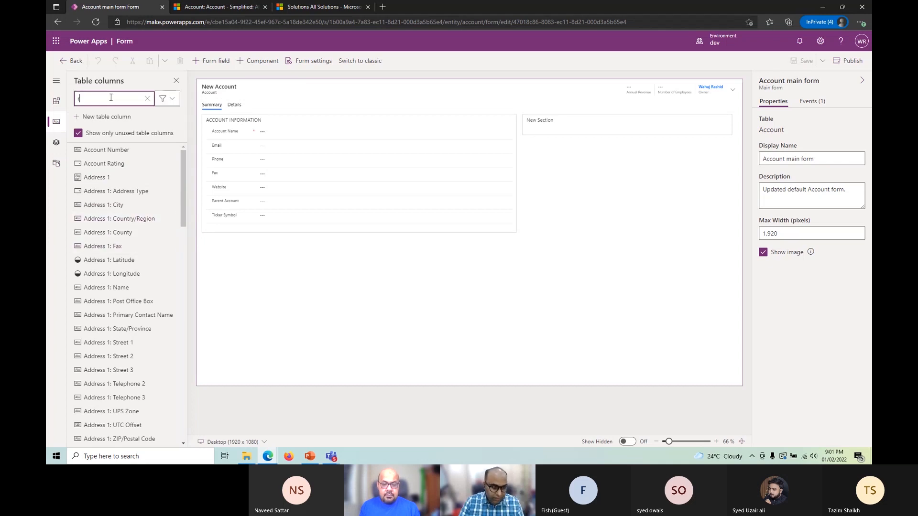
{"action": "type", "text": "atin"}
{"action": "left_click_drag", "start_coordinate": [92, 163], "coordinate": [541, 124]}
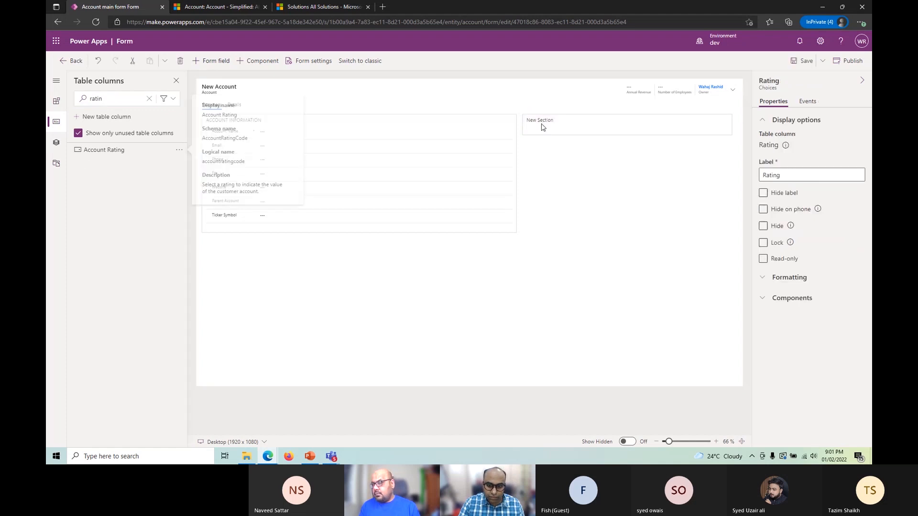
{"action": "left_click", "coordinate": [543, 180]}
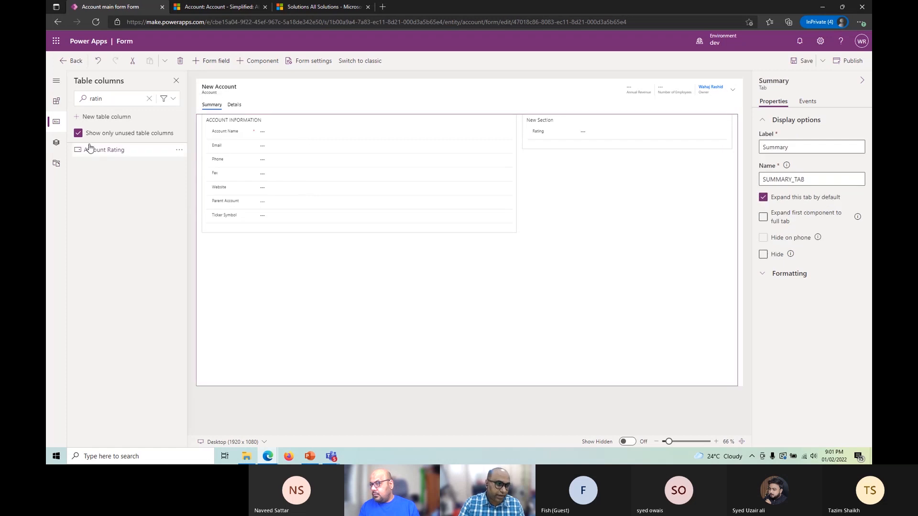
- Find the Tier table column and add it to the New Section above Rating
{"action": "left_click", "coordinate": [117, 99]}
{"action": "key", "text": "ctrl+a"}
{"action": "type", "text": "tier"}
{"action": "left_click_drag", "start_coordinate": [88, 150], "coordinate": [551, 134]}
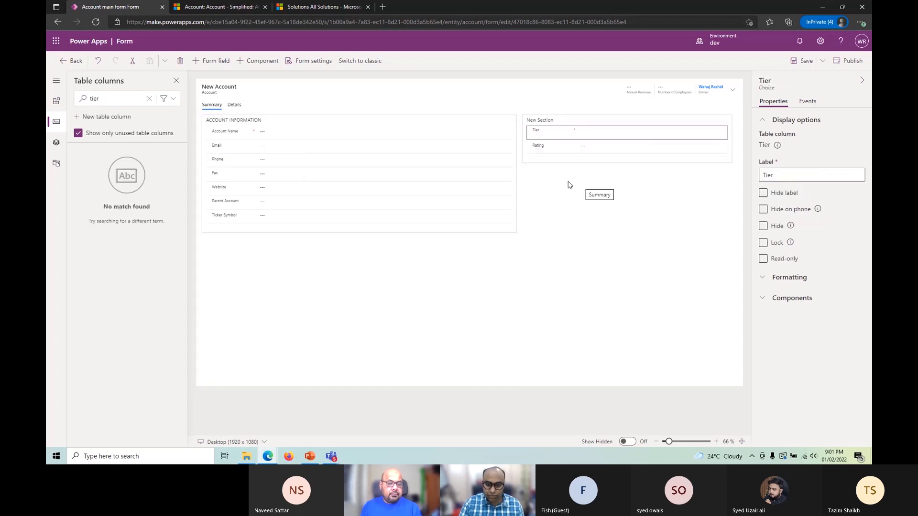
- Rename the New Section label to Segmentation
{"action": "left_click", "coordinate": [569, 120]}
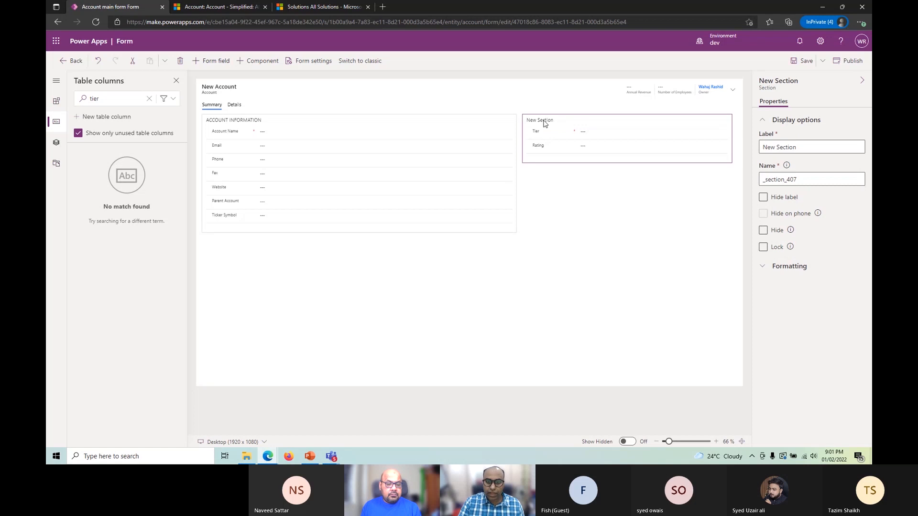
{"action": "triple_click", "coordinate": [808, 152]}
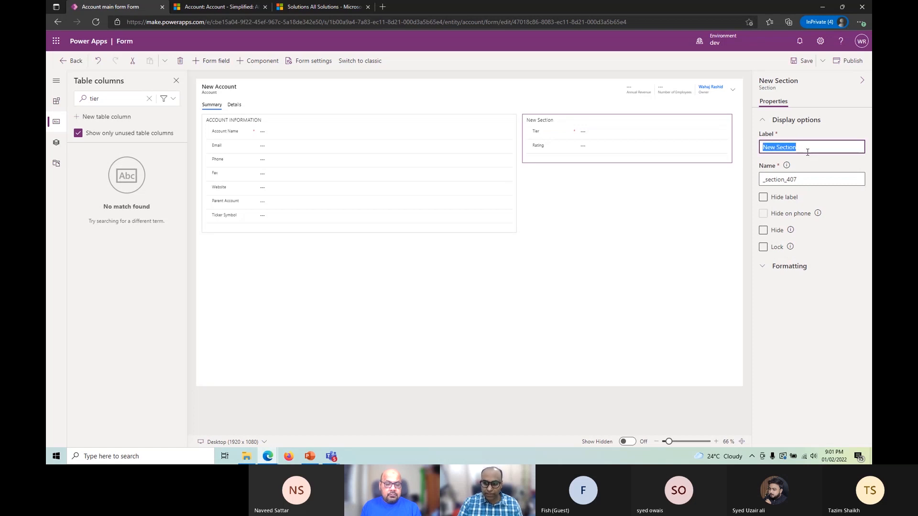
{"action": "type", "text": "Seg"}
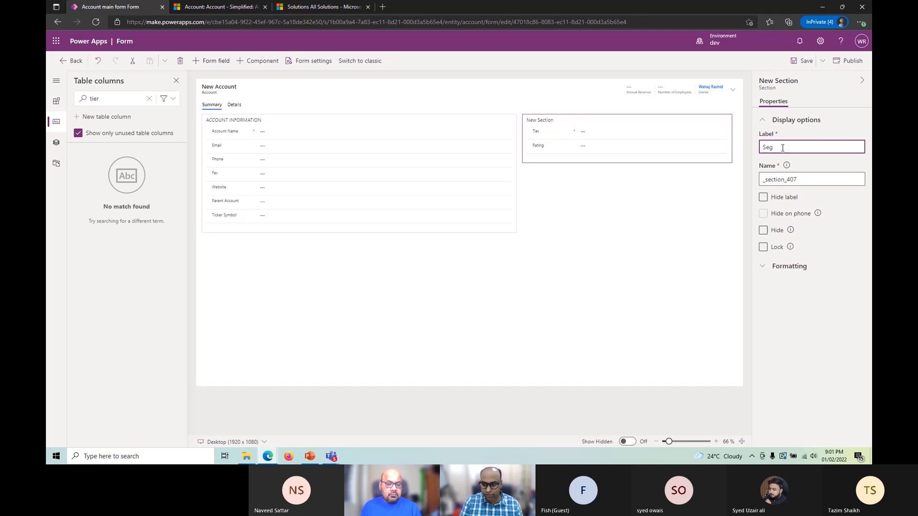
{"action": "type", "text": "mentation"}
{"action": "key", "text": "Tab"}
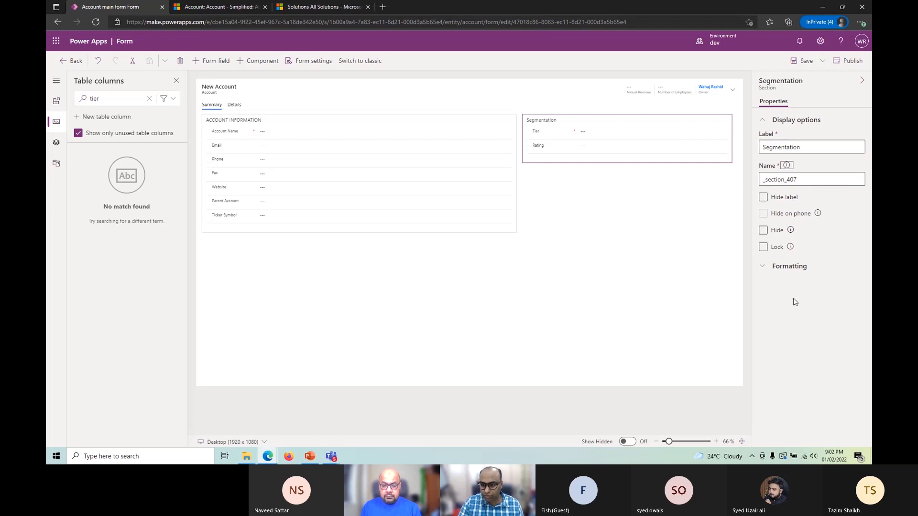
- Try out a hidden label and a 2-column layout on the Segmentation section, and try rearranging its fields
{"action": "left_click", "coordinate": [762, 198]}
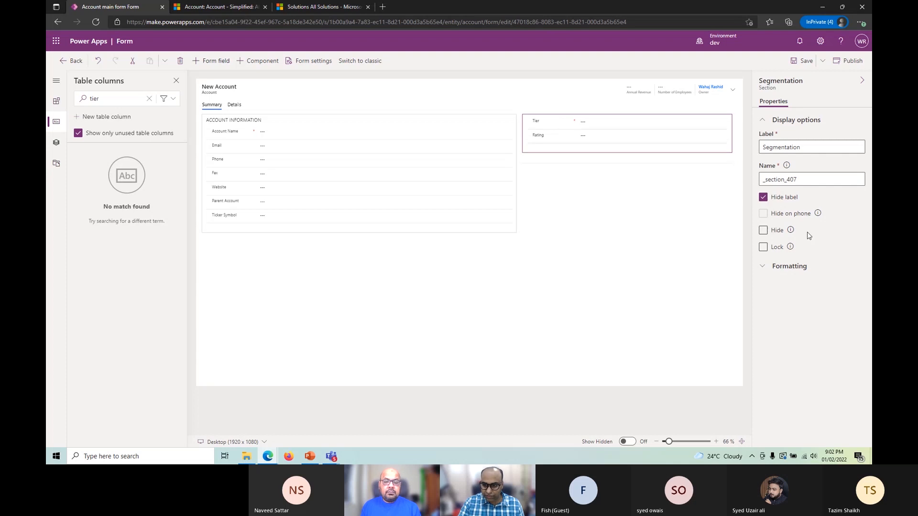
{"action": "left_click", "coordinate": [763, 197]}
{"action": "left_click", "coordinate": [789, 268]}
{"action": "left_click", "coordinate": [801, 296]}
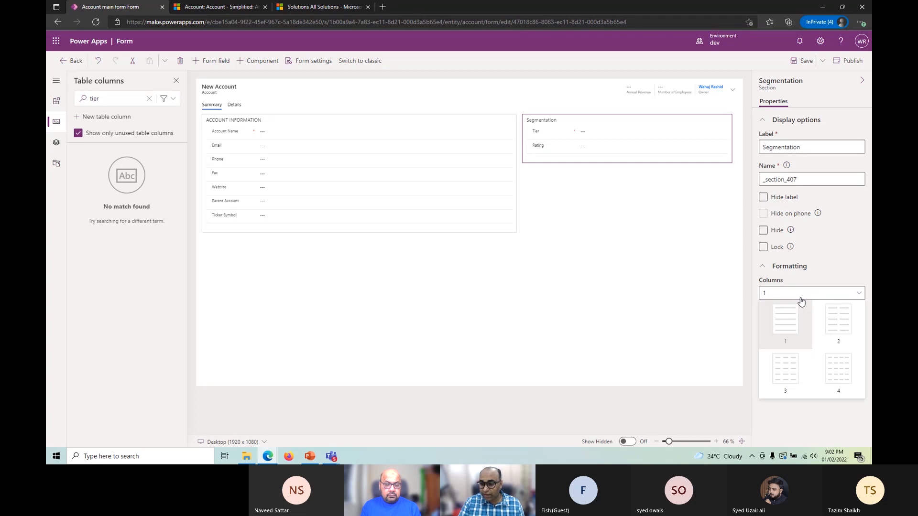
{"action": "left_click", "coordinate": [842, 317]}
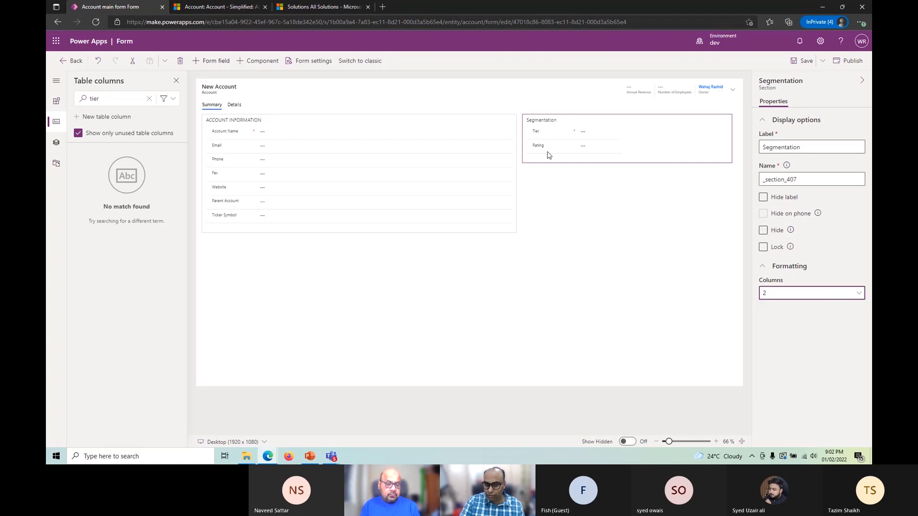
{"action": "left_click", "coordinate": [655, 125]}
{"action": "left_click_drag", "start_coordinate": [655, 126], "coordinate": [539, 142]}
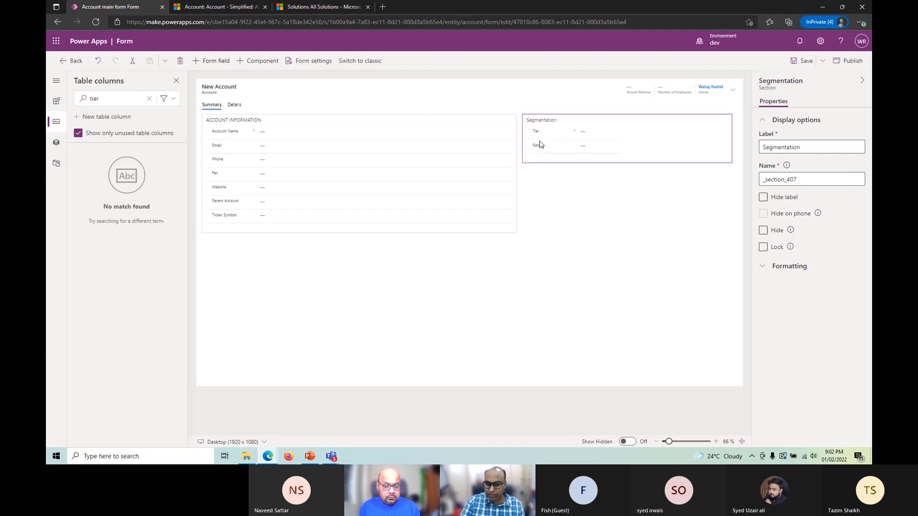
- Set the Segmentation section's formatting back to 1 column and save the form
{"action": "left_click", "coordinate": [790, 266]}
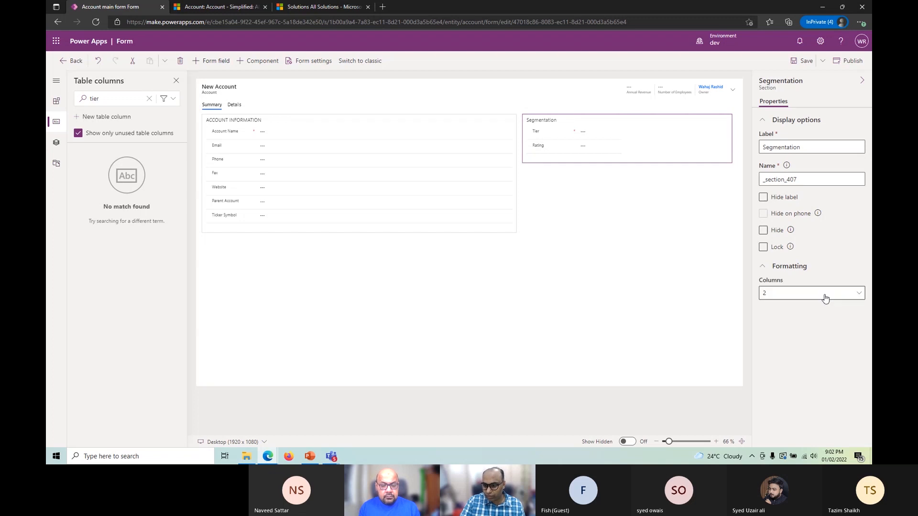
{"action": "left_click", "coordinate": [823, 294]}
{"action": "left_click", "coordinate": [803, 356]}
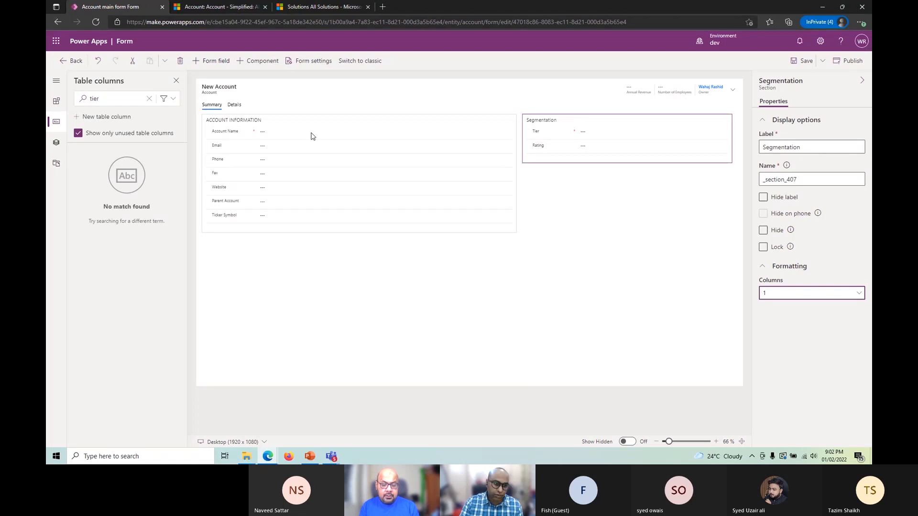
{"action": "key", "text": "ctrl+s"}
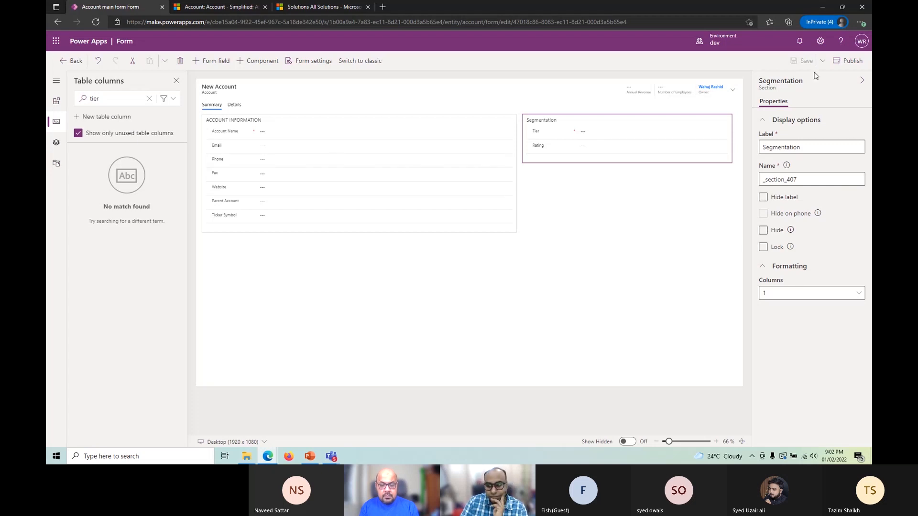
- Review the available components, the header properties, and the form's security roles and form order settings
{"action": "left_click", "coordinate": [55, 102]}
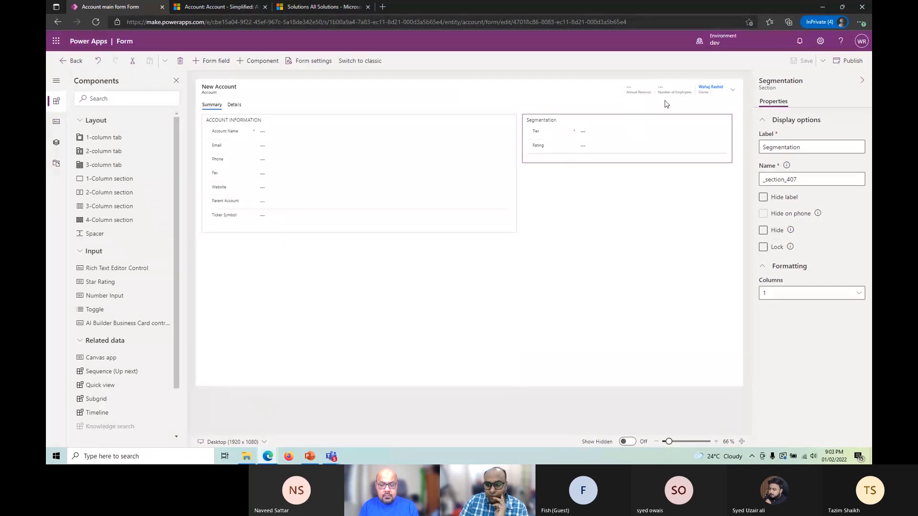
{"action": "left_click", "coordinate": [337, 88]}
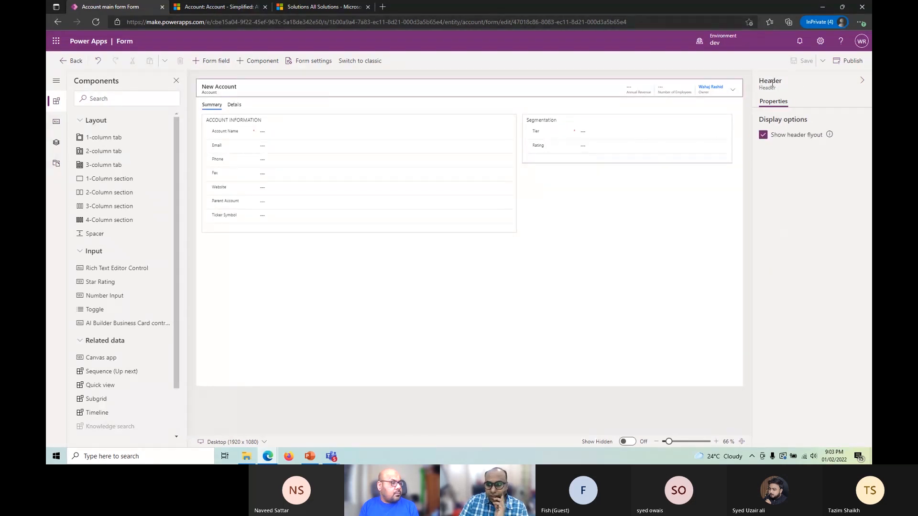
{"action": "left_click", "coordinate": [311, 61]}
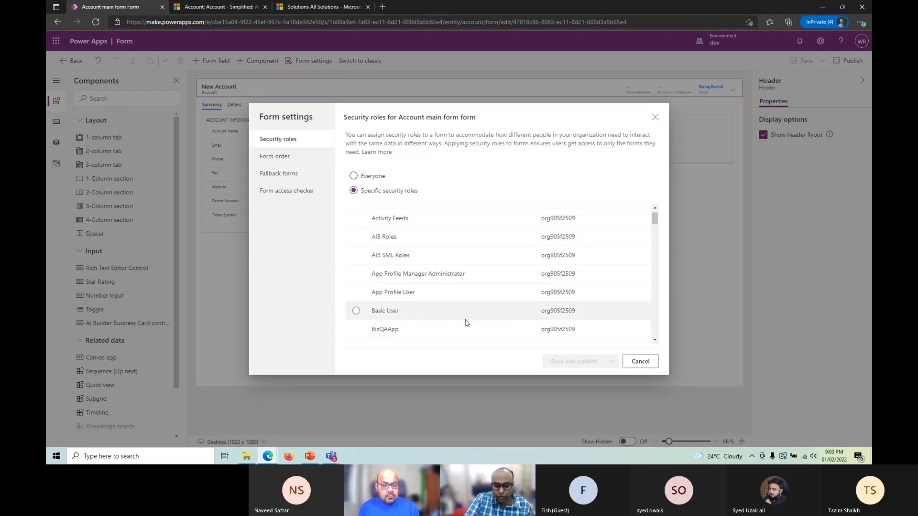
{"action": "scroll", "coordinate": [452, 268], "scroll_direction": "down", "scroll_amount": 1}
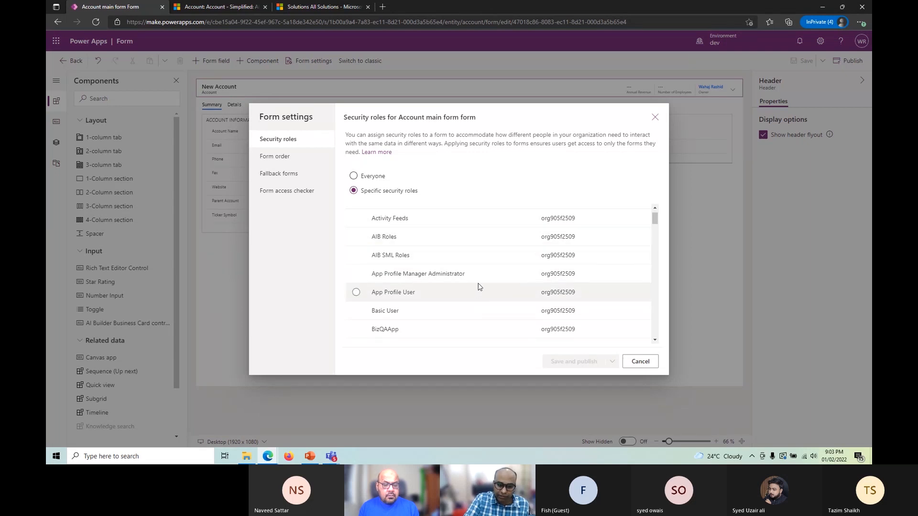
{"action": "left_click", "coordinate": [268, 157]}
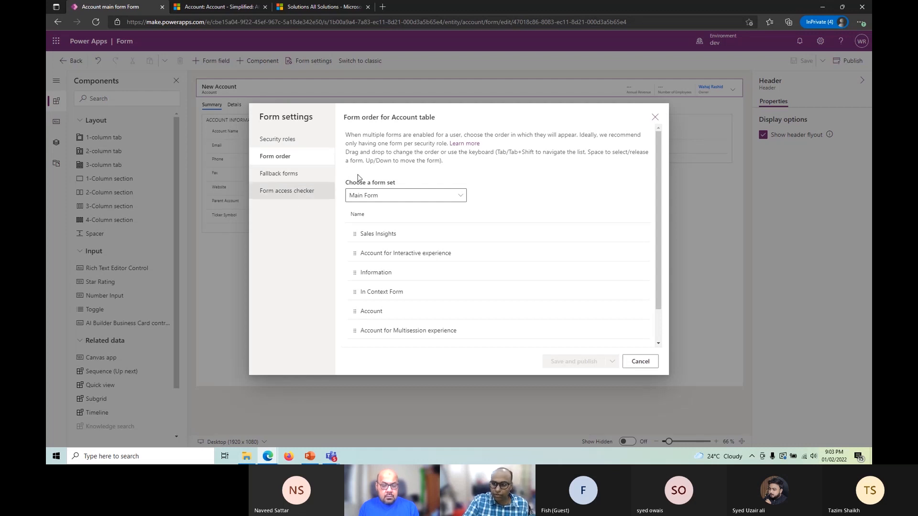
{"action": "left_click", "coordinate": [655, 117]}
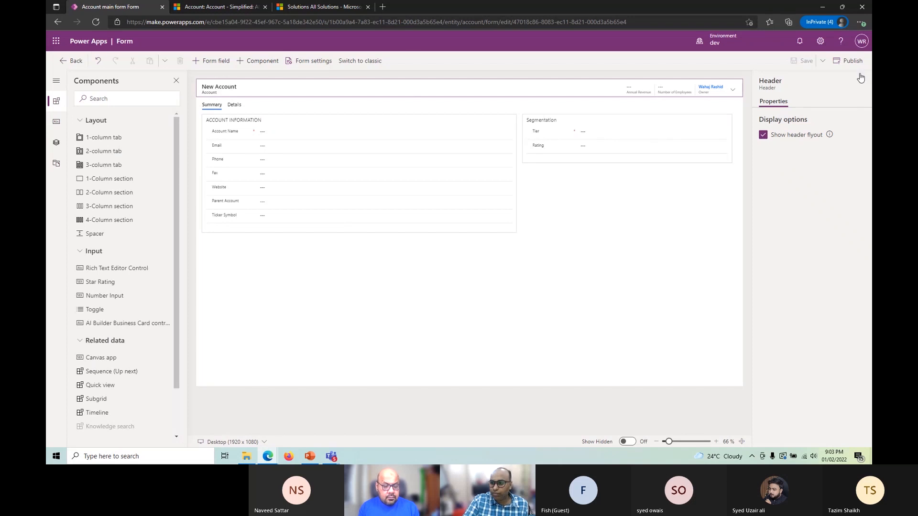
- Publish the form, then switch to Dynamics 365, reload the Alpine Ski House account and check its available forms
{"action": "left_click", "coordinate": [849, 61]}
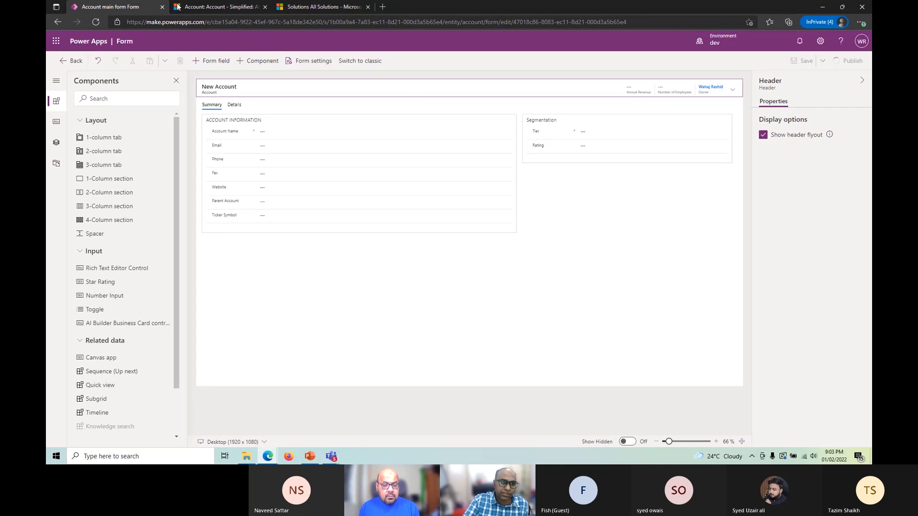
{"action": "left_click", "coordinate": [212, 7]}
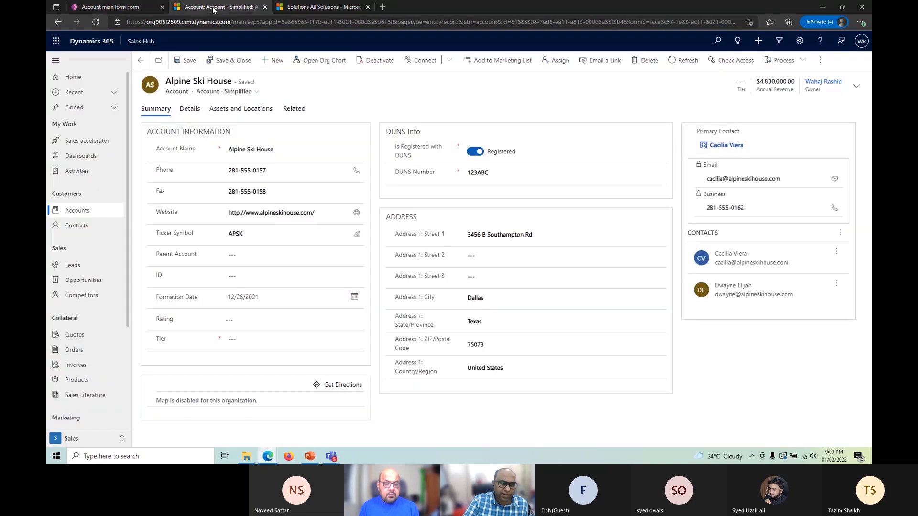
{"action": "left_click", "coordinate": [98, 26]}
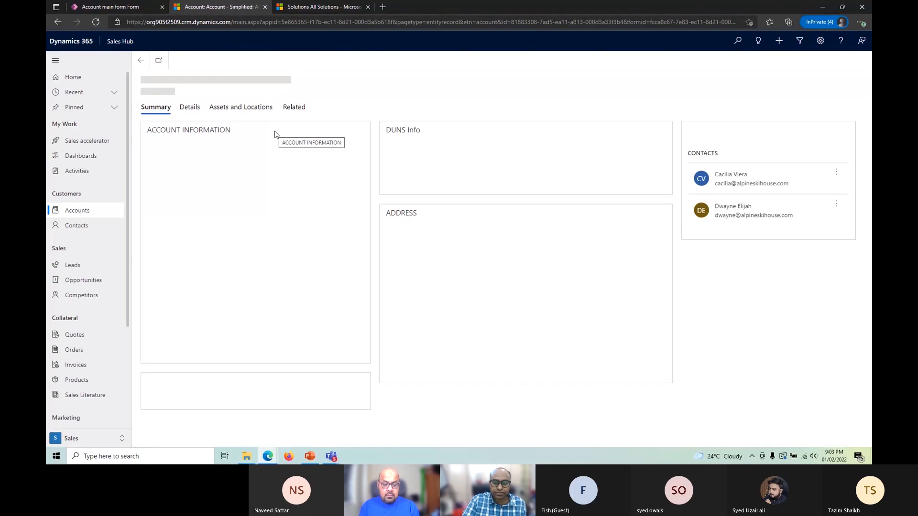
{"action": "left_click", "coordinate": [256, 92]}
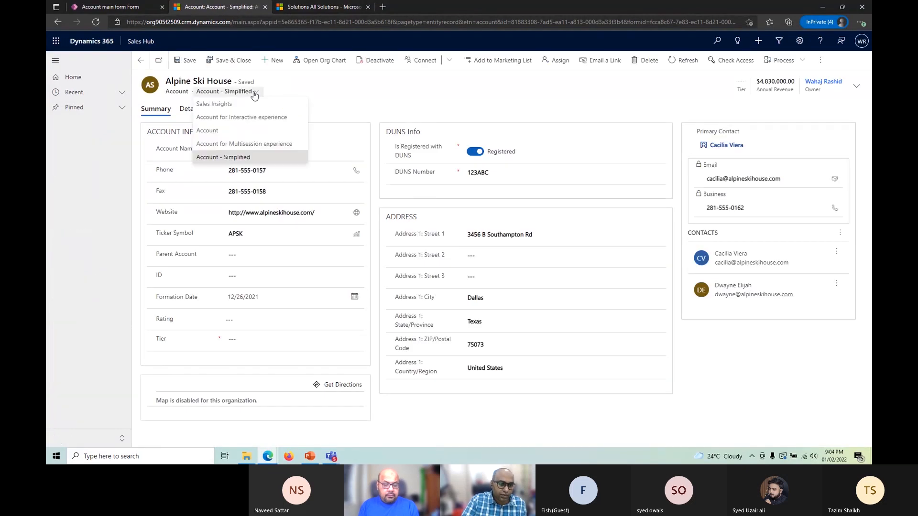
{"action": "left_click", "coordinate": [235, 130]}
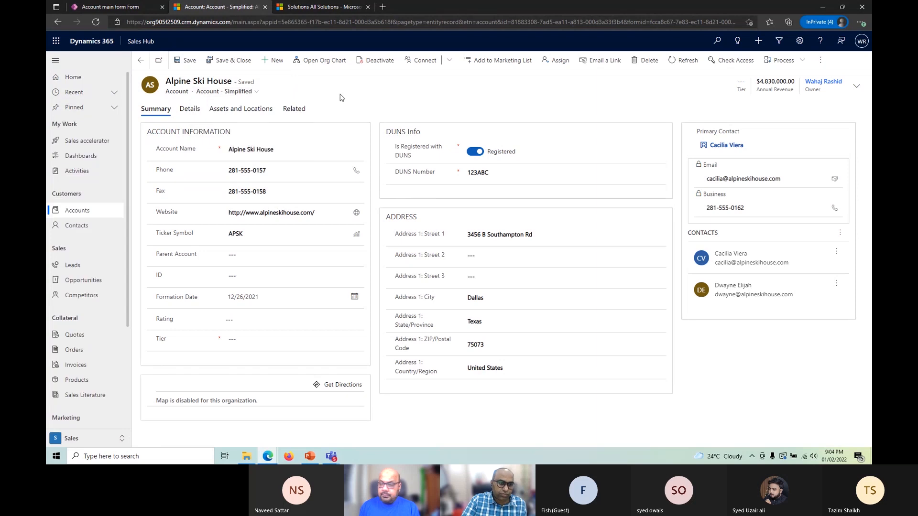
- Return to Power Apps, leave the form editor, open the Customer Tiers solution and publish all customizations
{"action": "left_click", "coordinate": [101, 8]}
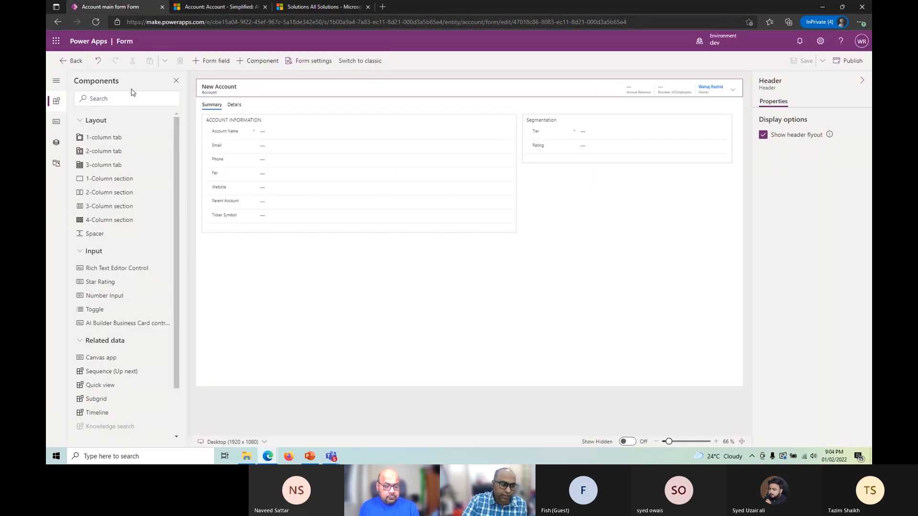
{"action": "left_click", "coordinate": [67, 60]}
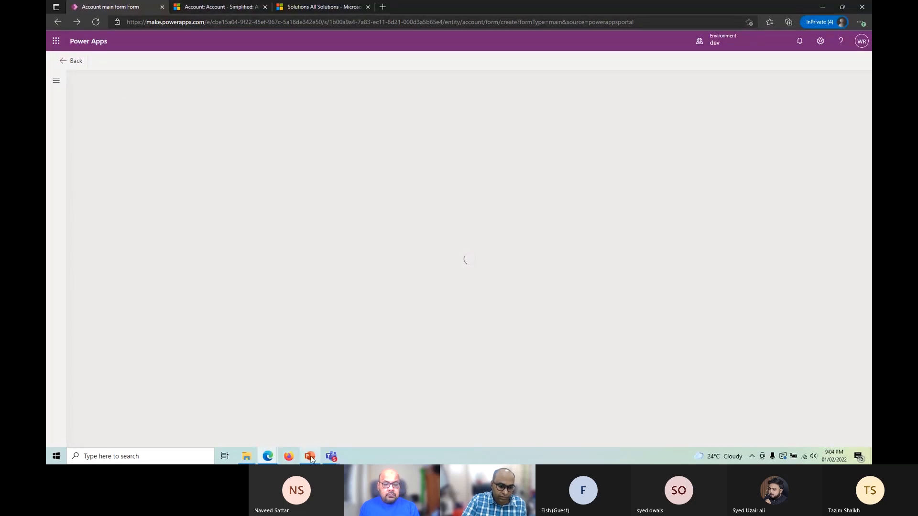
{"action": "left_click", "coordinate": [377, 457]}
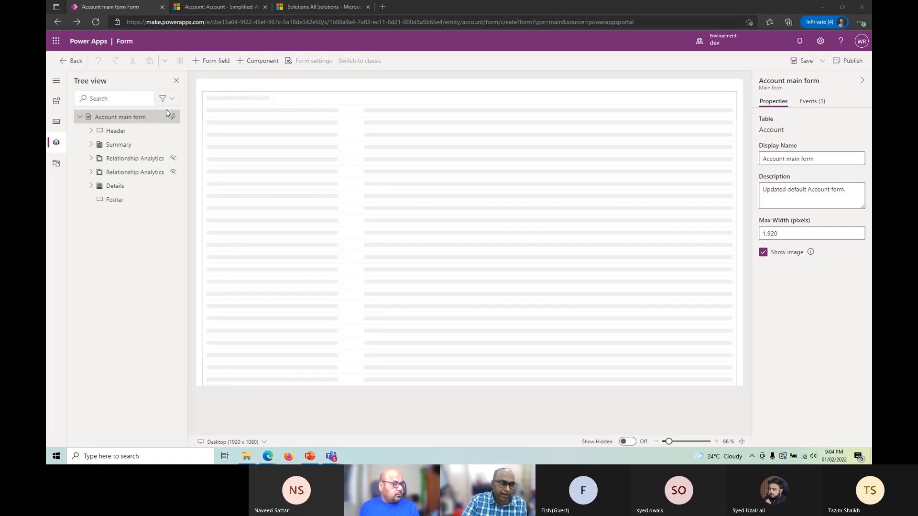
{"action": "left_click", "coordinate": [69, 62]}
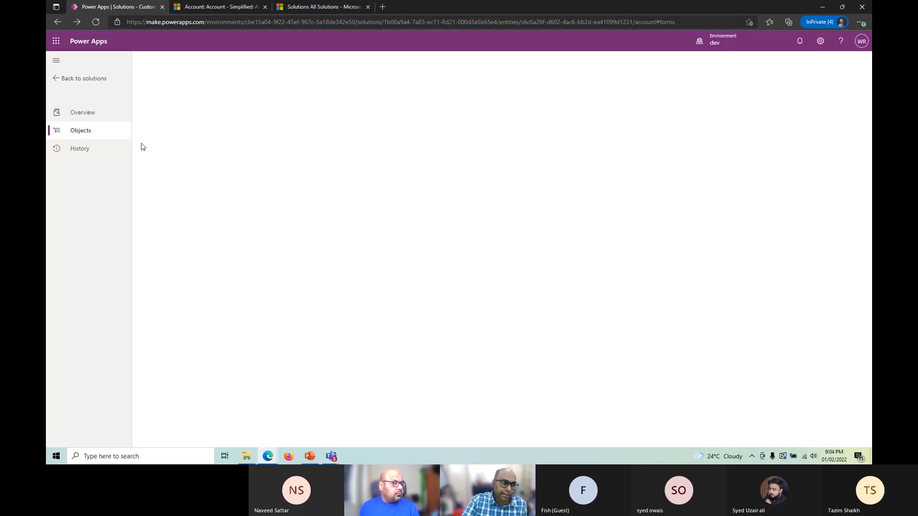
{"action": "left_click", "coordinate": [84, 78]}
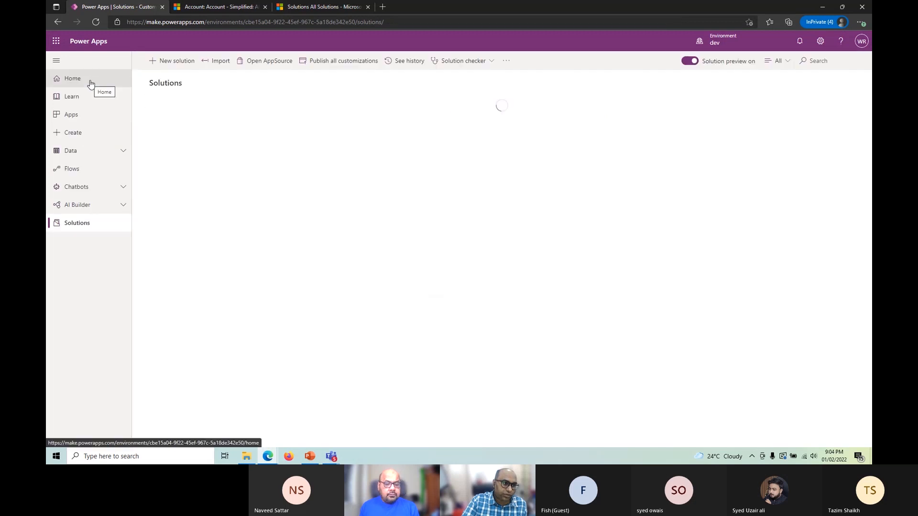
{"action": "left_click", "coordinate": [209, 134]}
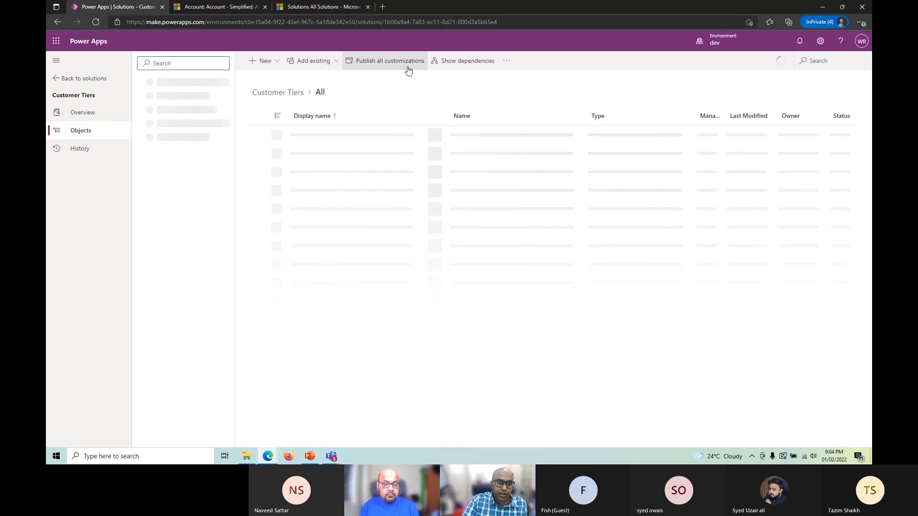
{"action": "left_click", "coordinate": [379, 61]}
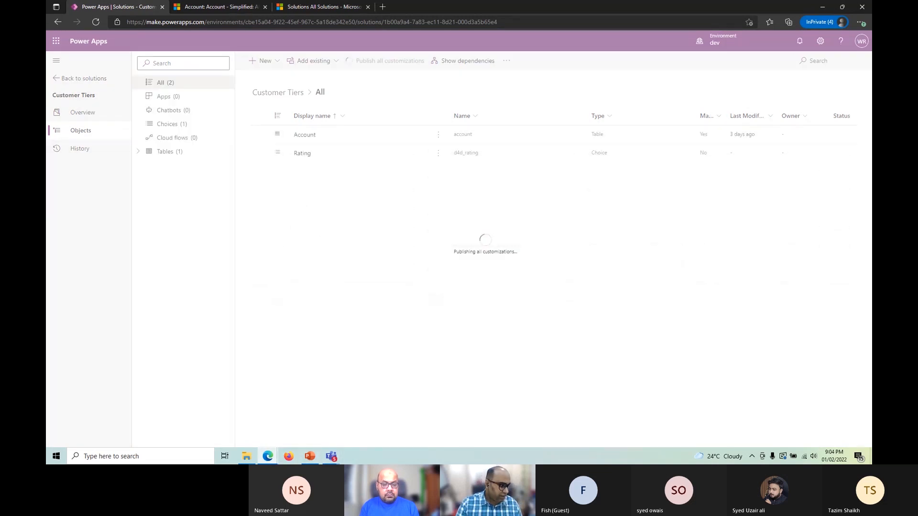
{"action": "key", "text": "shift+F5"}
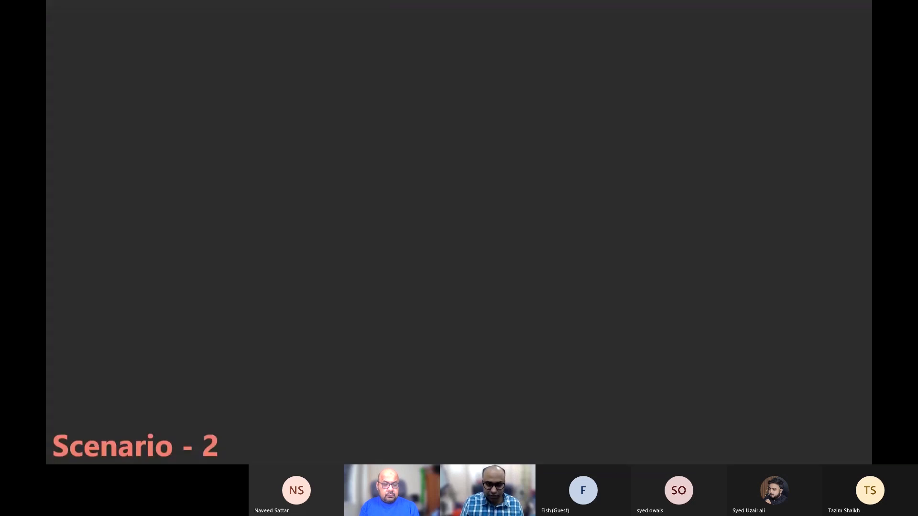
{"action": "key", "text": "Right"}
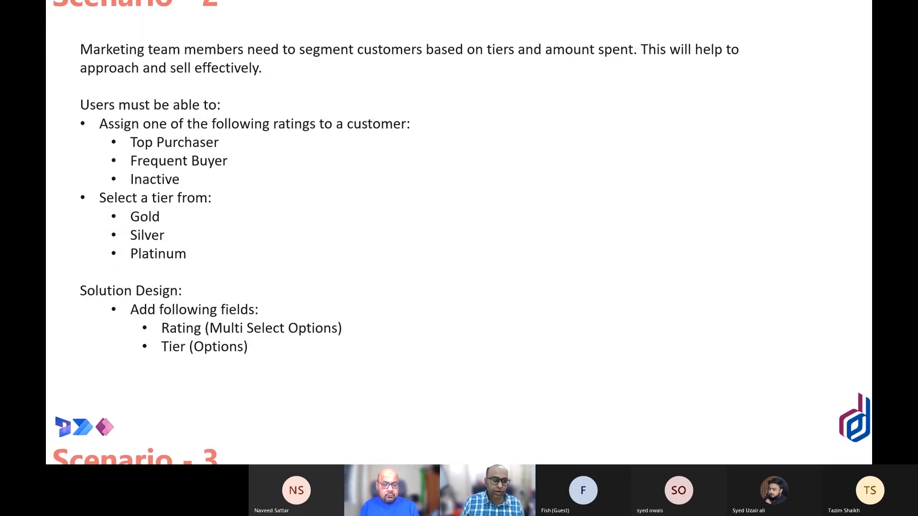
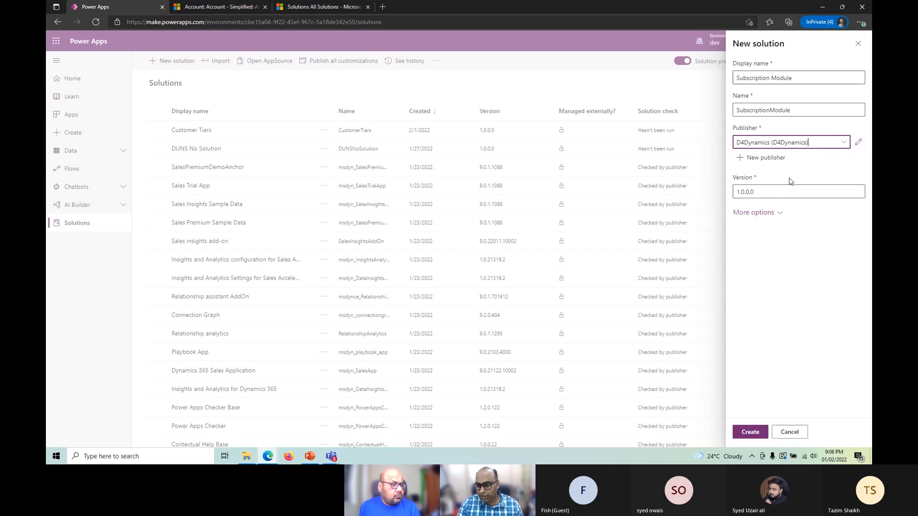
- Create the Subscription Module solution with publisher D4Dynamics and version 1.0.0.0, and open it
{"action": "left_click", "coordinate": [750, 432]}
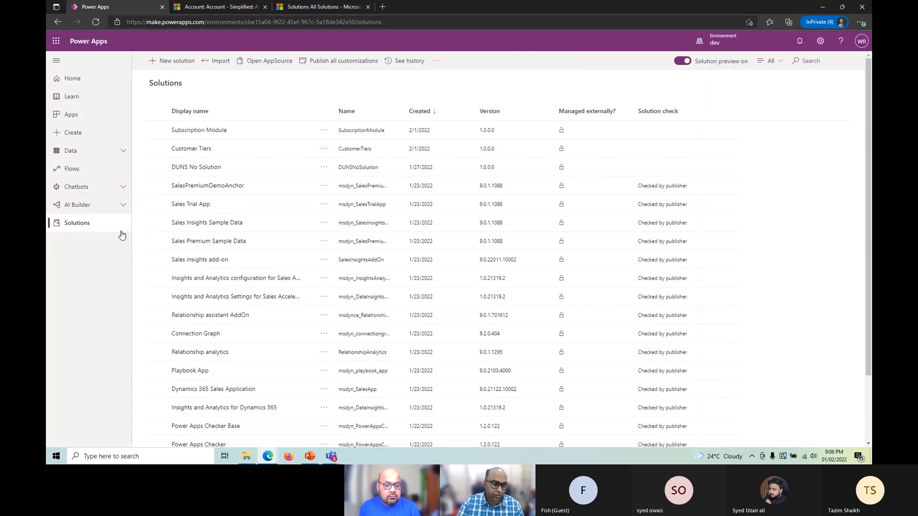
{"action": "left_click", "coordinate": [191, 129]}
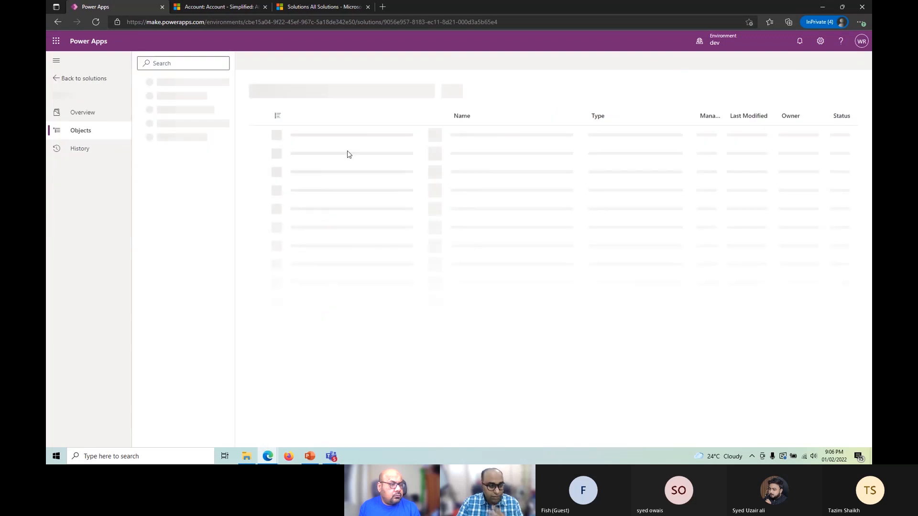
- Switch to Dynamics 365 and view the Alpine Ski House account in the Account main form
{"action": "left_click", "coordinate": [215, 7]}
{"action": "left_click", "coordinate": [257, 91]}
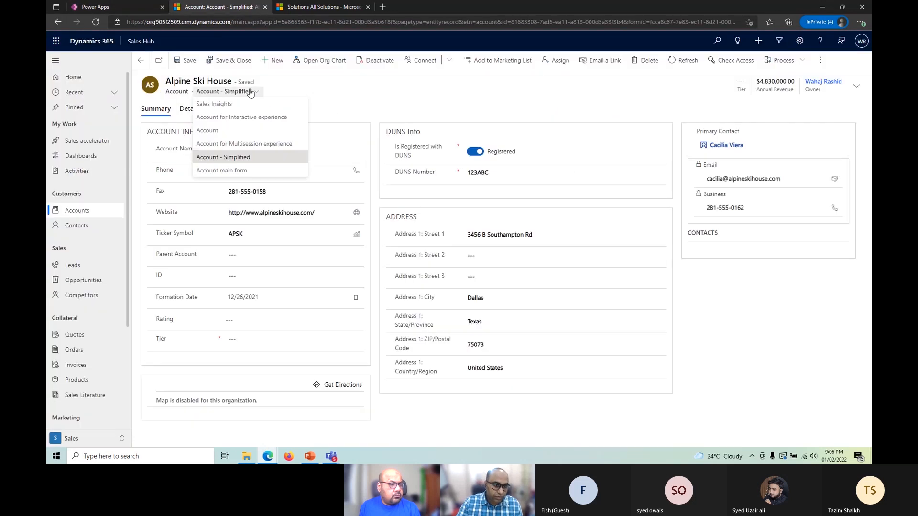
{"action": "left_click", "coordinate": [268, 176]}
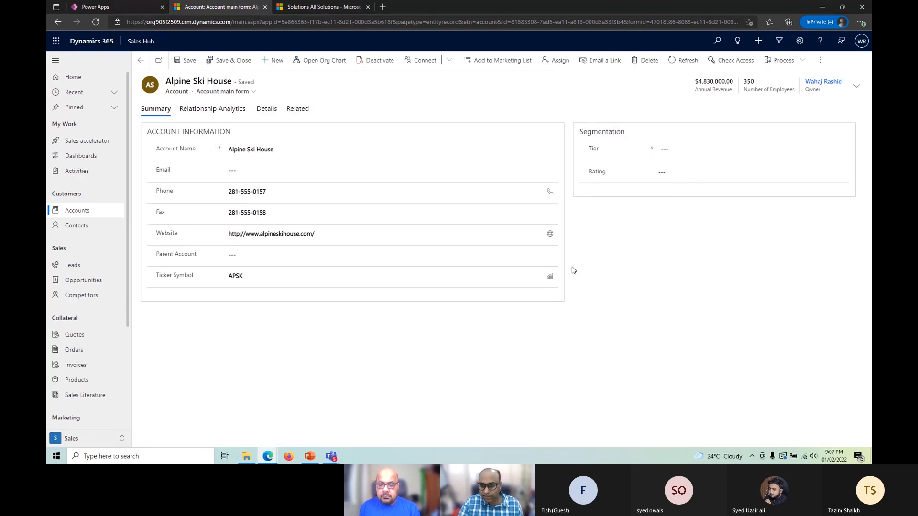
- Return to Power Apps and start a new table in the Subscription Module solution with display name Plan and plural name Plans
{"action": "left_click", "coordinate": [122, 9]}
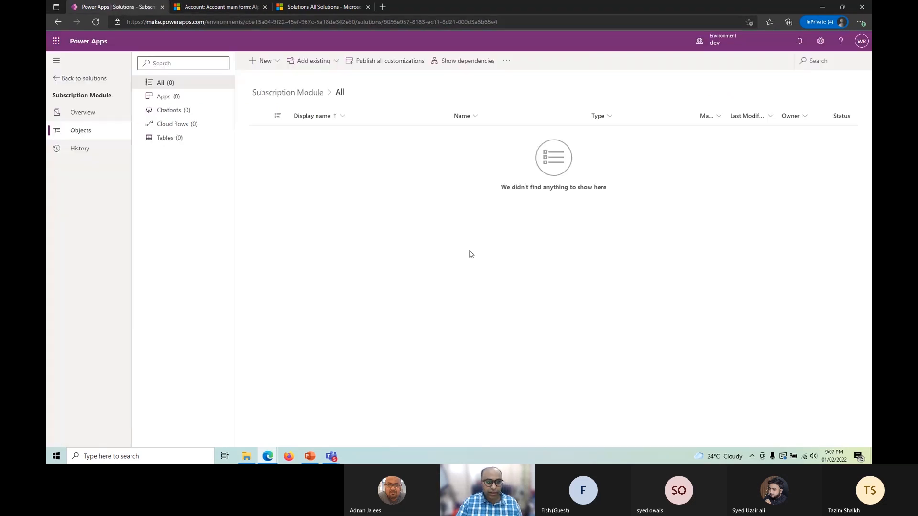
{"action": "left_click", "coordinate": [163, 139]}
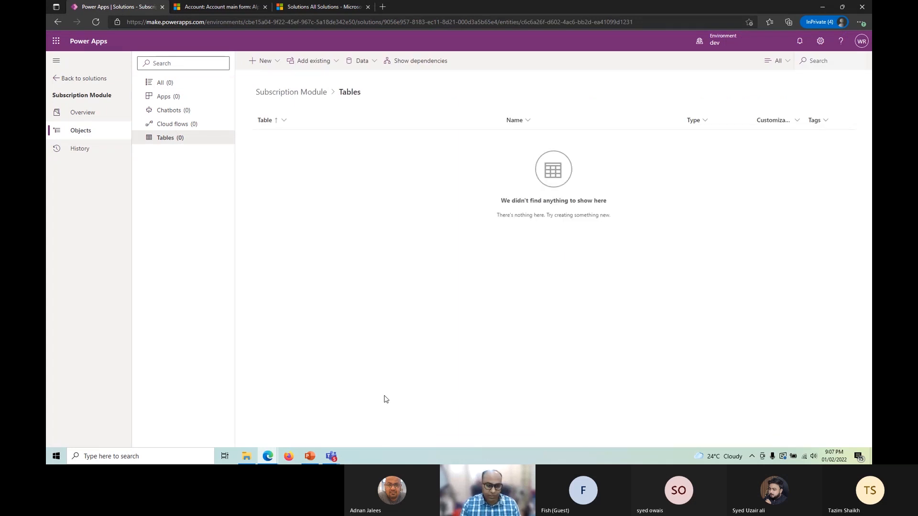
{"action": "left_click", "coordinate": [279, 68]}
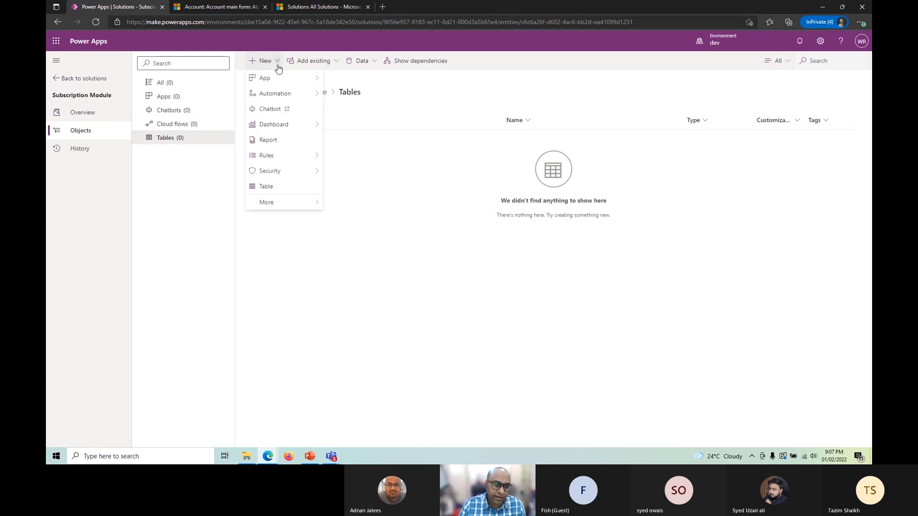
{"action": "left_click", "coordinate": [294, 185]}
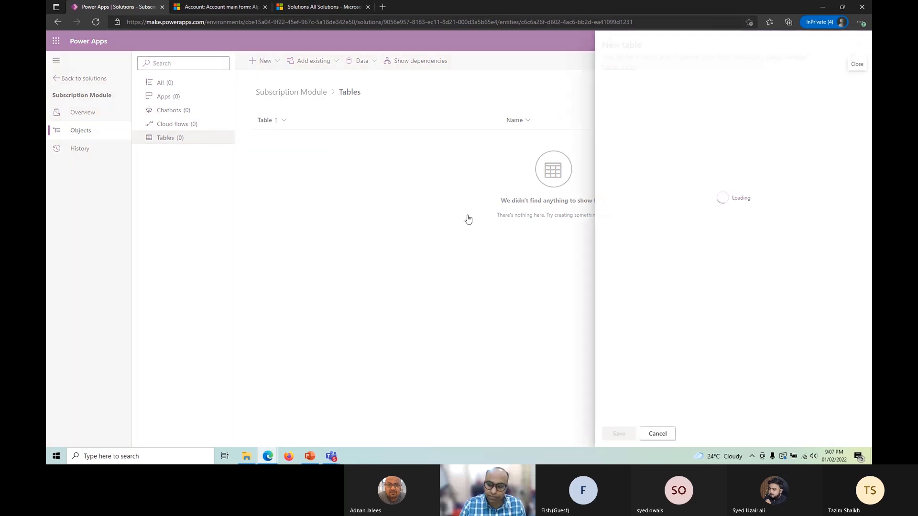
{"action": "left_click", "coordinate": [650, 117]}
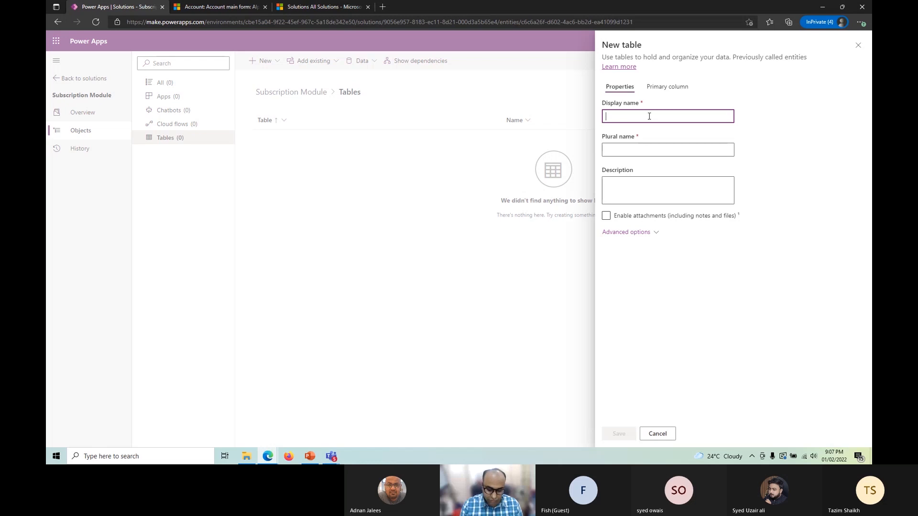
{"action": "type", "text": "Pla"}
{"action": "key", "text": "BackSpace"}
{"action": "key", "text": "BackSpace"}
{"action": "type", "text": "lan"}
{"action": "key", "text": "Tab"}
{"action": "left_click", "coordinate": [637, 148]}
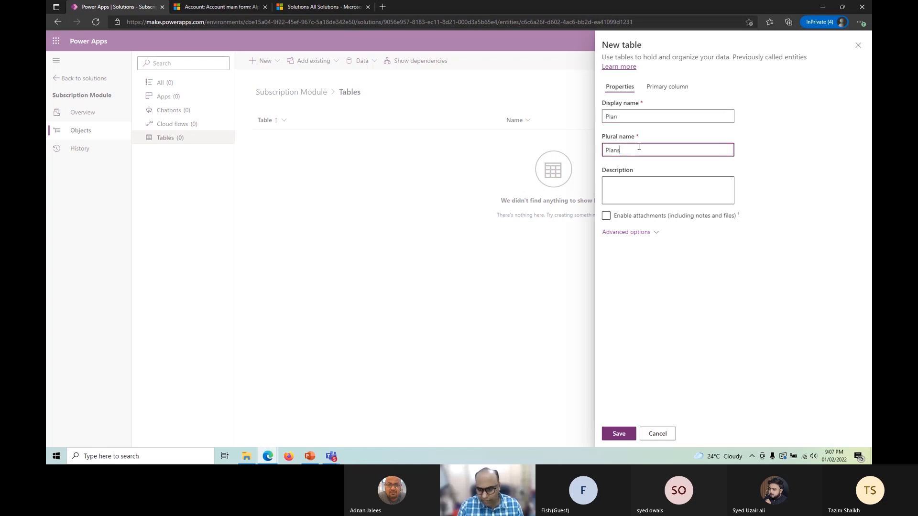
- Enter the table description "User subscription plans, assigned to individual customers." and enable attachments, including notes and files
{"action": "left_click", "coordinate": [637, 191]}
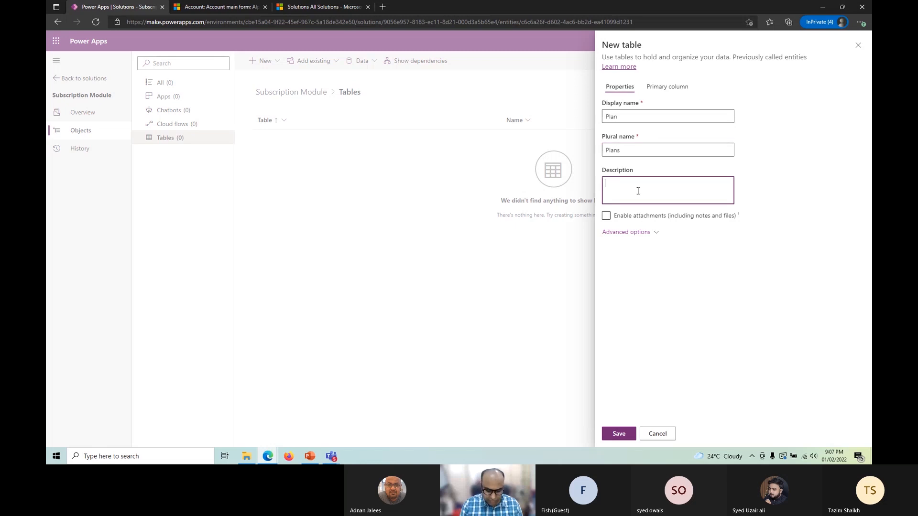
{"action": "type", "text": "User su"}
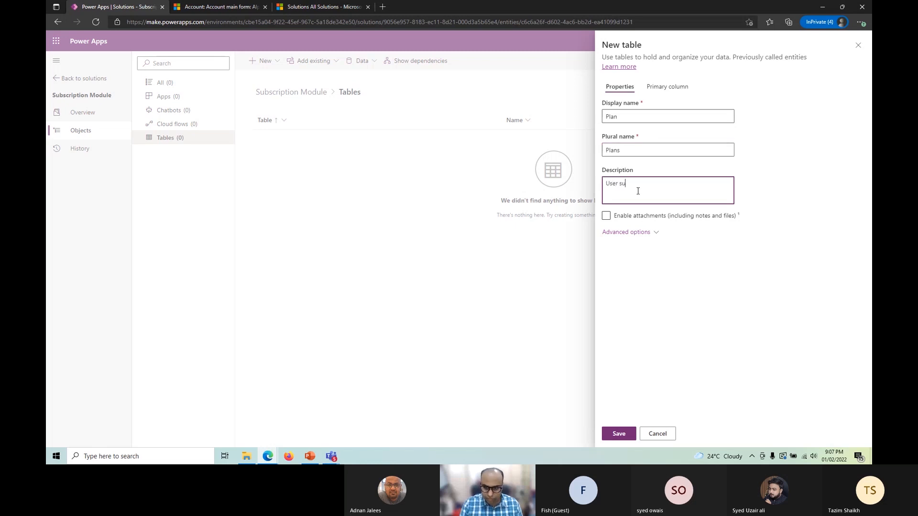
{"action": "type", "text": "bscription pl"}
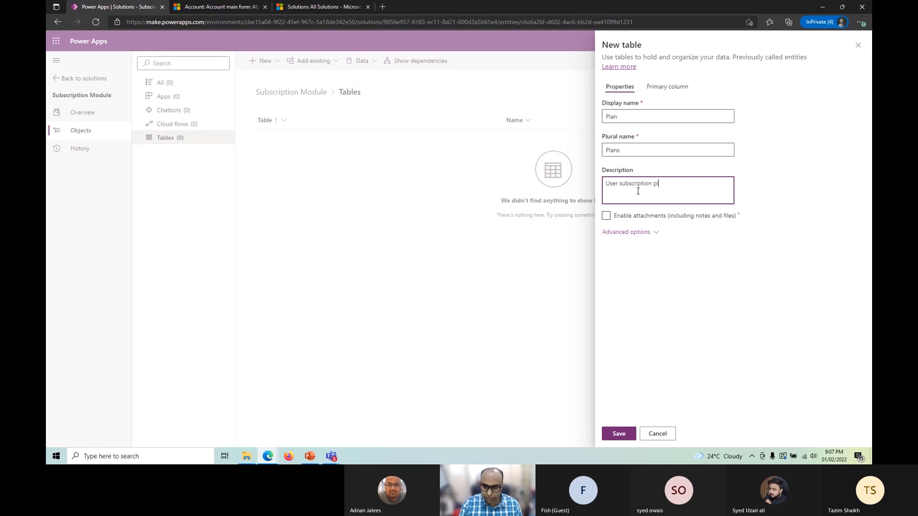
{"action": "type", "text": "ans, assigned to individu"}
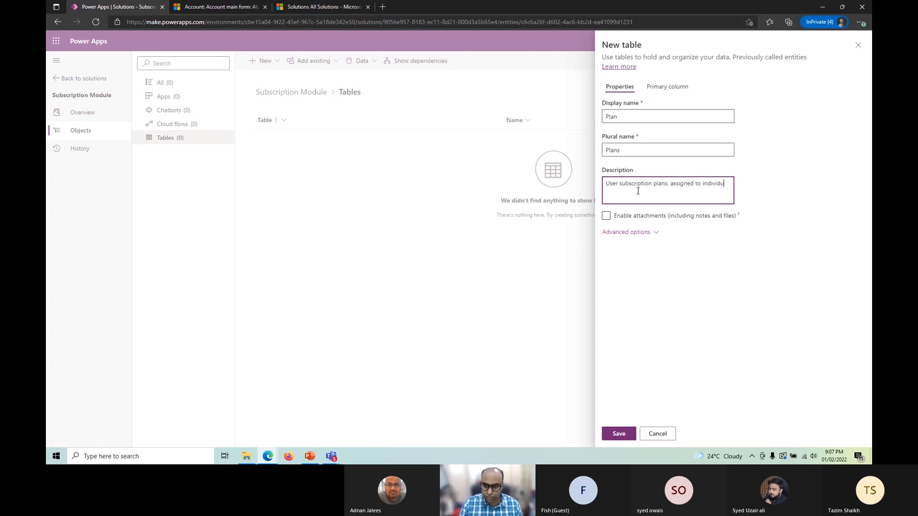
{"action": "type", "text": "al customers."}
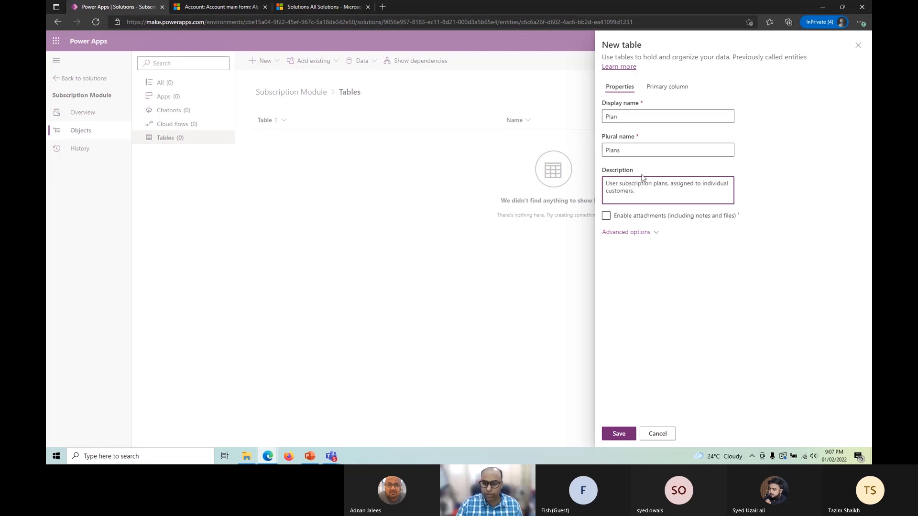
{"action": "left_click", "coordinate": [641, 217]}
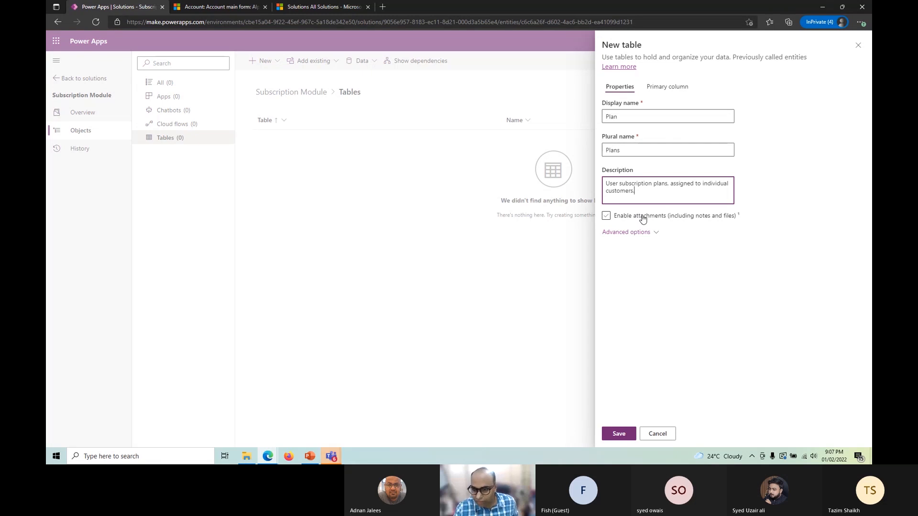
{"action": "left_click", "coordinate": [642, 218]}
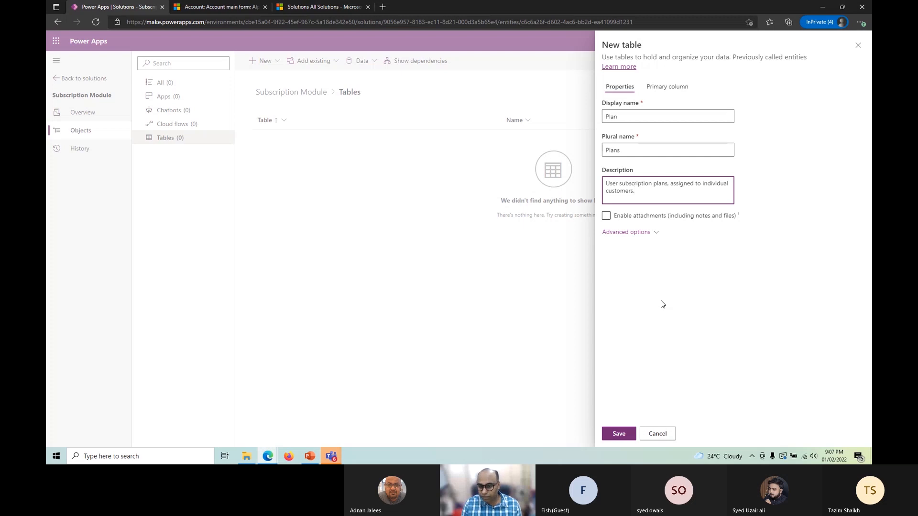
{"action": "left_click", "coordinate": [653, 216]}
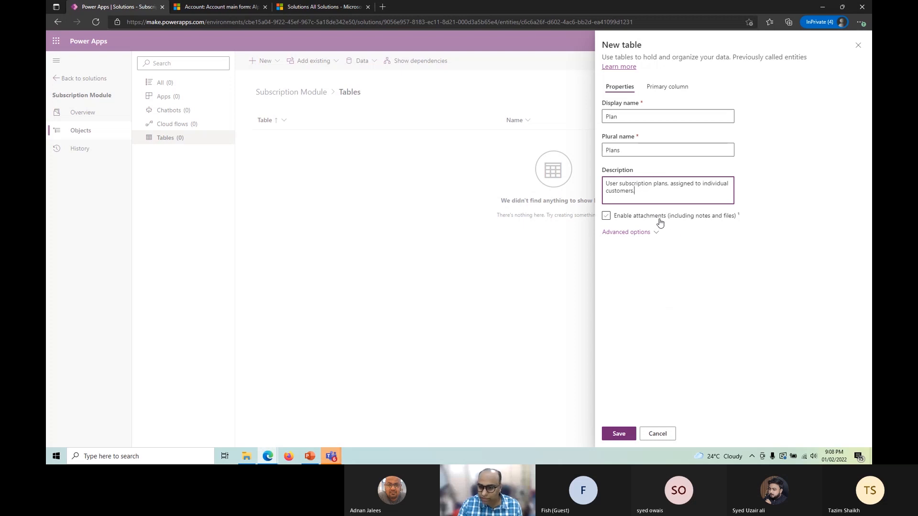
{"action": "left_click", "coordinate": [661, 221]}
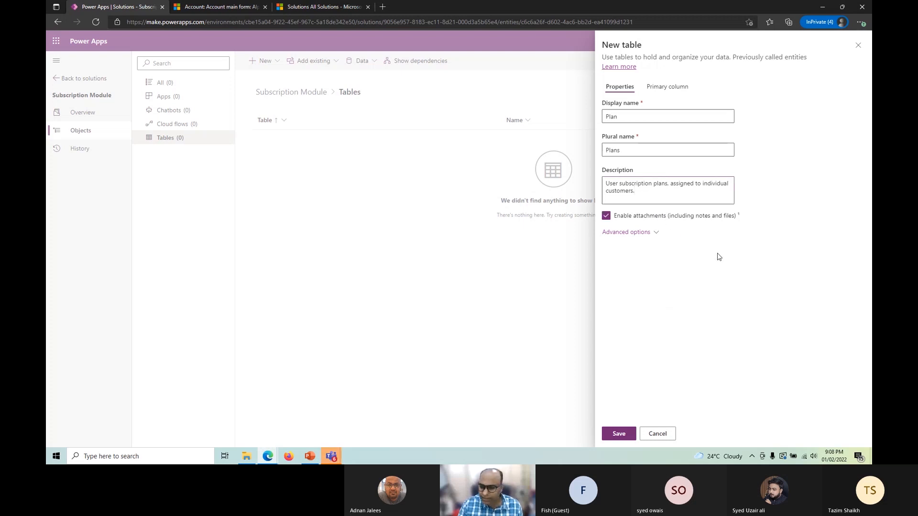
- Expand the table's advanced options, check the schema name and its prefix, and choose Standard as the table type
{"action": "left_click", "coordinate": [656, 234]}
{"action": "scroll", "coordinate": [756, 266], "scroll_direction": "down", "scroll_amount": 3}
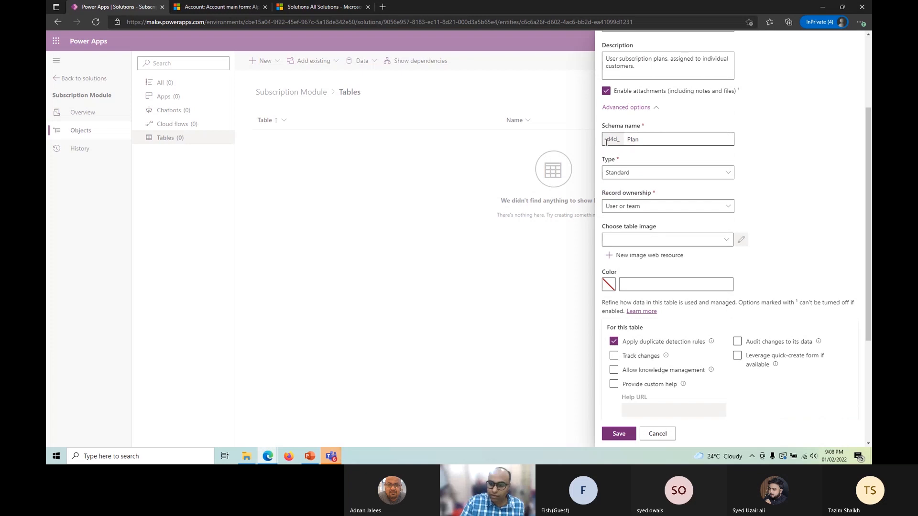
{"action": "left_click_drag", "start_coordinate": [606, 141], "coordinate": [623, 140]}
{"action": "left_click", "coordinate": [657, 142]}
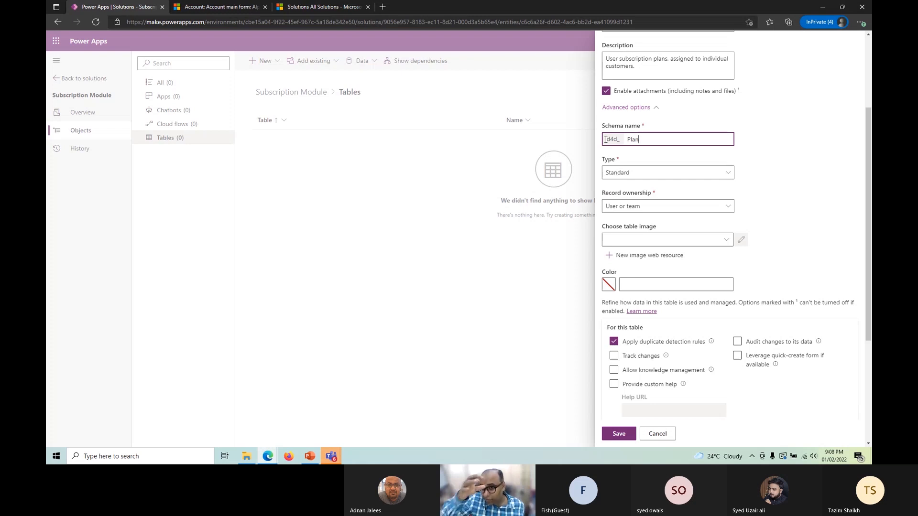
{"action": "left_click", "coordinate": [728, 174]}
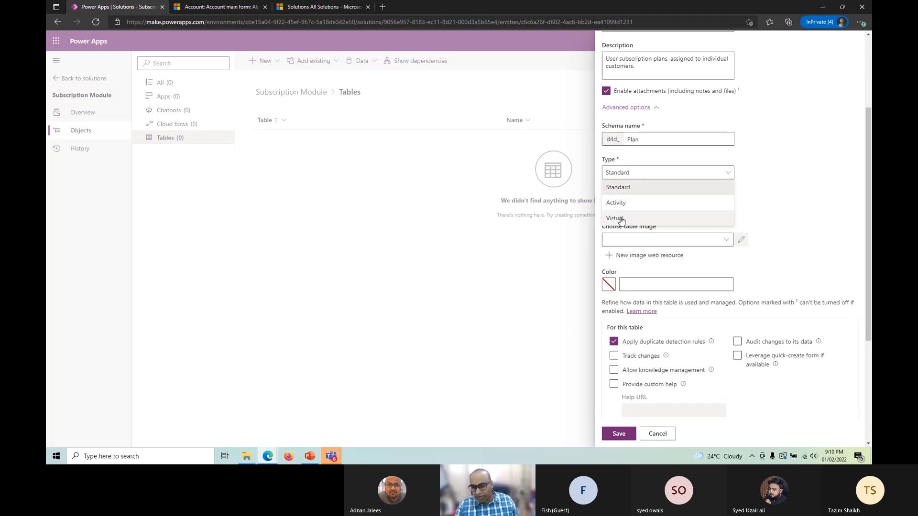
{"action": "left_click", "coordinate": [634, 188]}
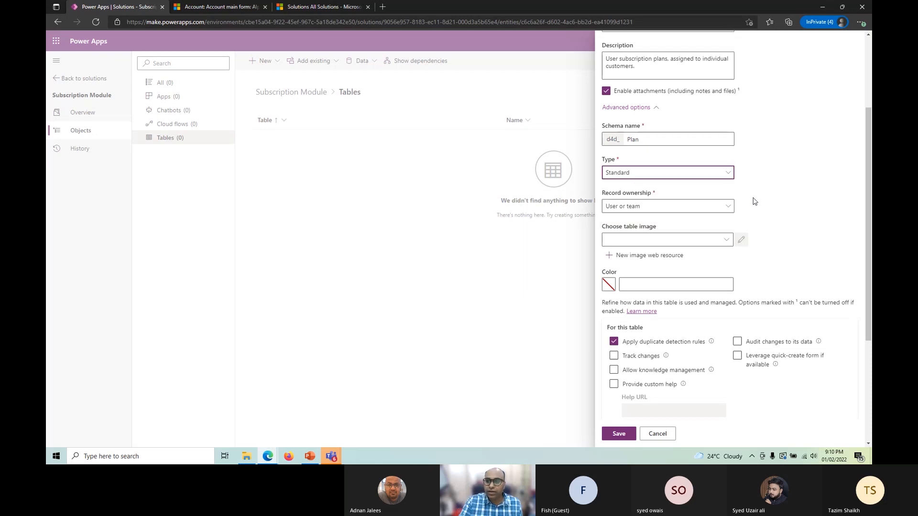
- Review the record ownership choices and compare them with the owner shown on the Alpine Ski House account in Dynamics 365
{"action": "left_click", "coordinate": [728, 207]}
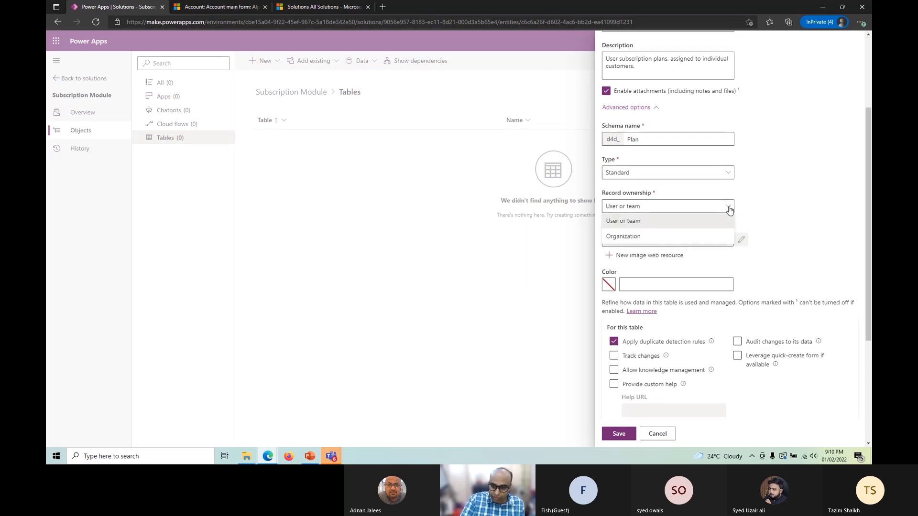
{"action": "left_click", "coordinate": [788, 205]}
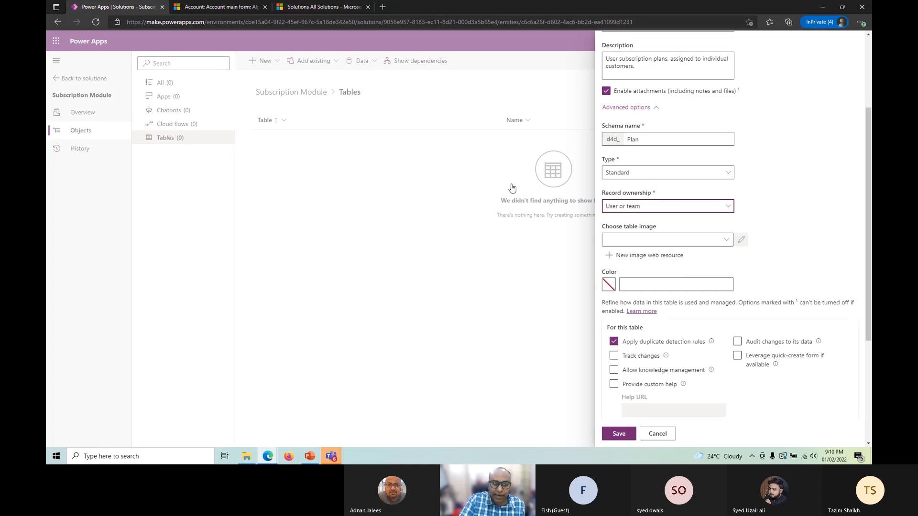
{"action": "left_click", "coordinate": [225, 6]}
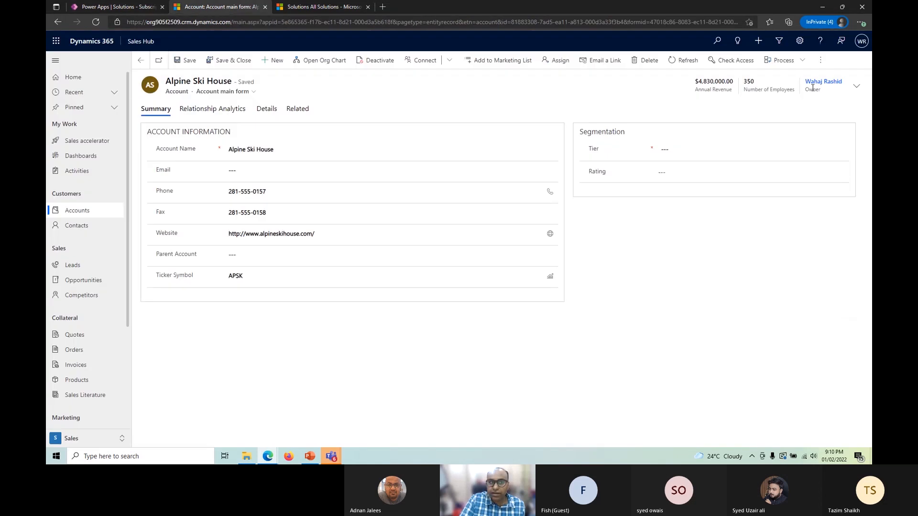
{"action": "key", "text": "ctrl+shift+Tab"}
{"action": "left_click", "coordinate": [689, 207]}
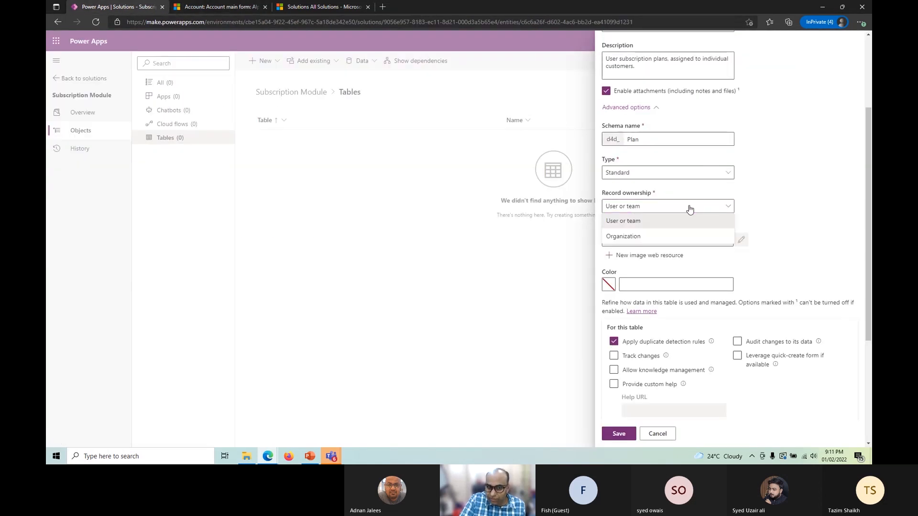
{"action": "left_click", "coordinate": [245, 5]}
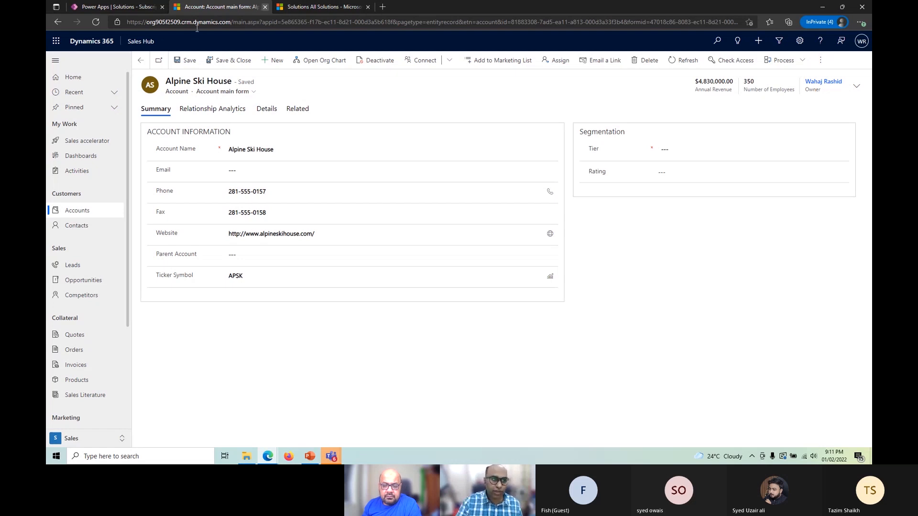
{"action": "left_click", "coordinate": [152, 6]}
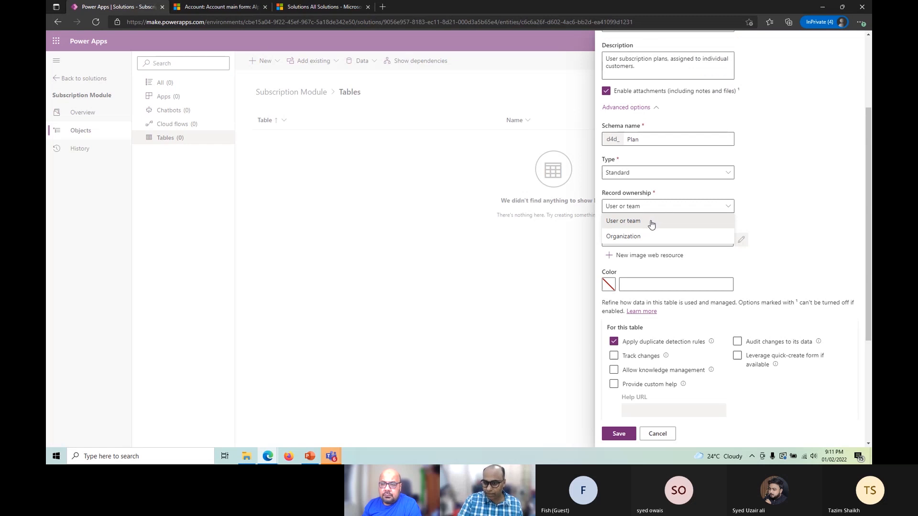
{"action": "left_click", "coordinate": [797, 219]}
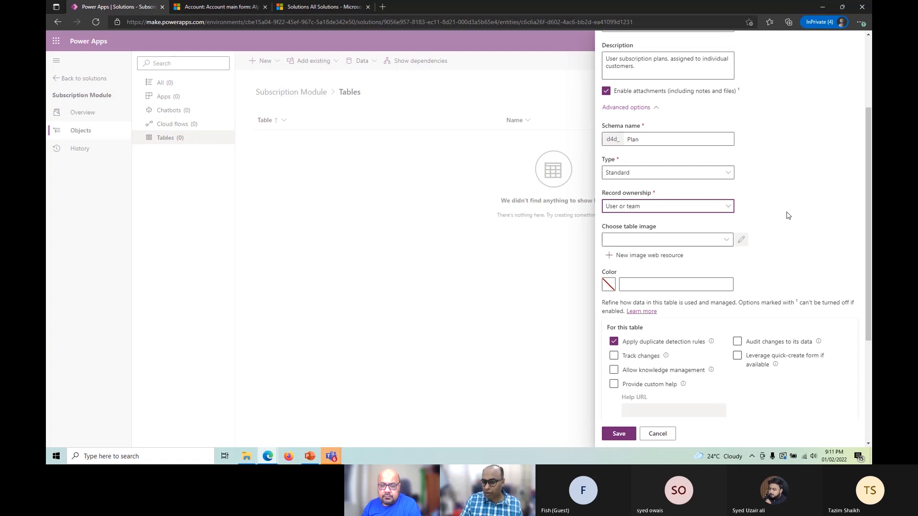
- Try Organization as the Plan table's record ownership, review the choices again and switch back to User or team
{"action": "left_click", "coordinate": [696, 213]}
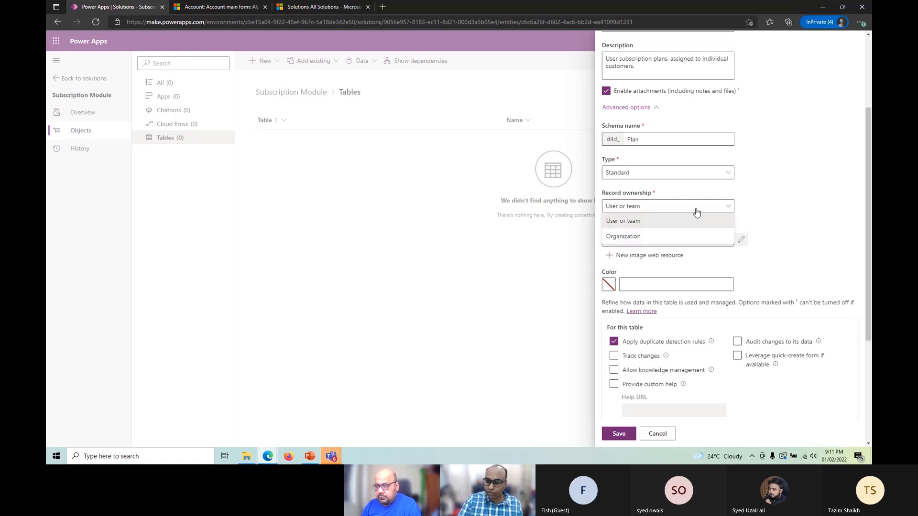
{"action": "left_click", "coordinate": [641, 236]}
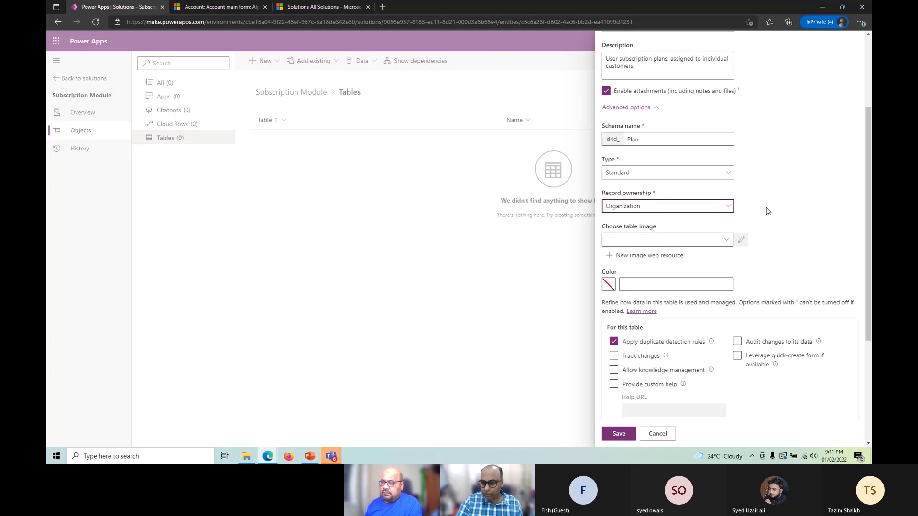
{"action": "left_click", "coordinate": [668, 210]}
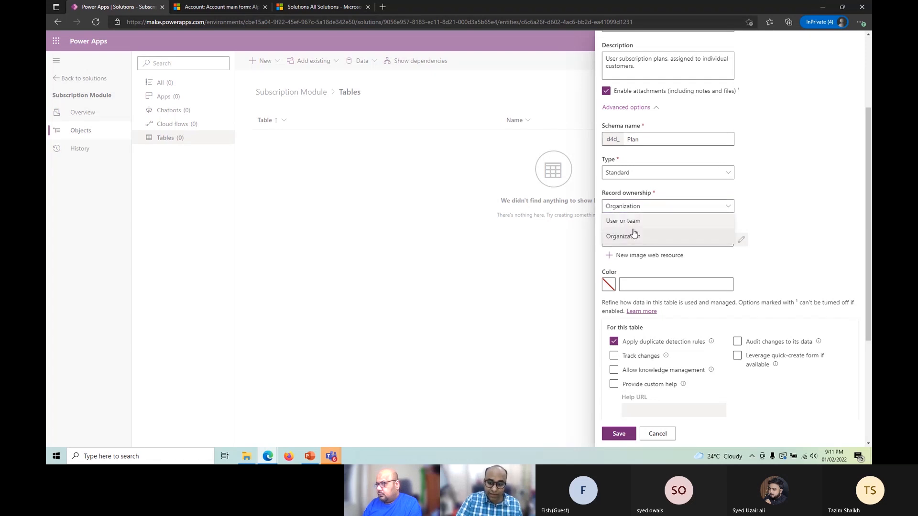
{"action": "left_click", "coordinate": [773, 226]}
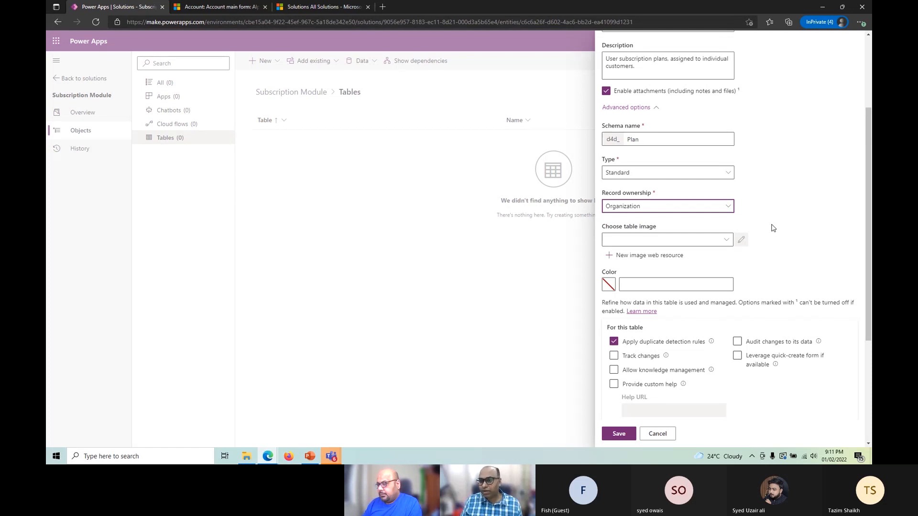
{"action": "left_click", "coordinate": [679, 211]}
{"action": "left_click", "coordinate": [664, 225]}
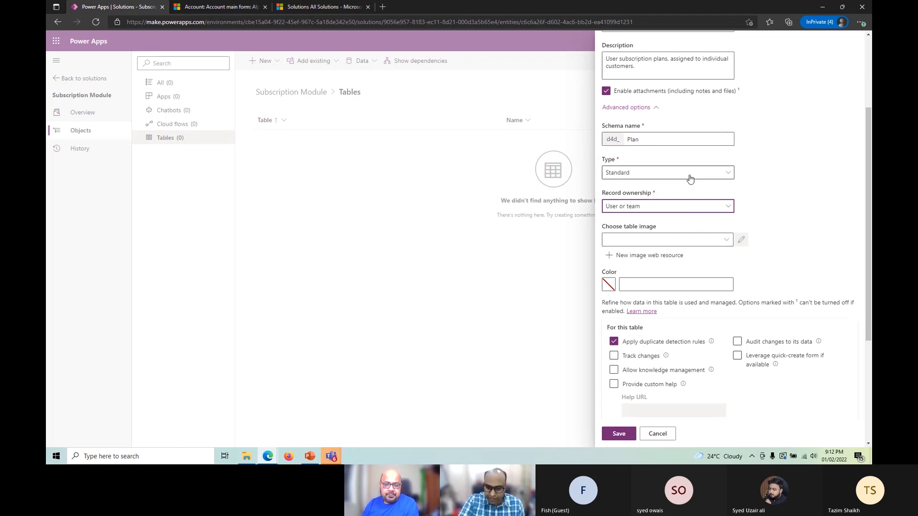
- Set the Plan table's record ownership to Organization
{"action": "left_click", "coordinate": [659, 211]}
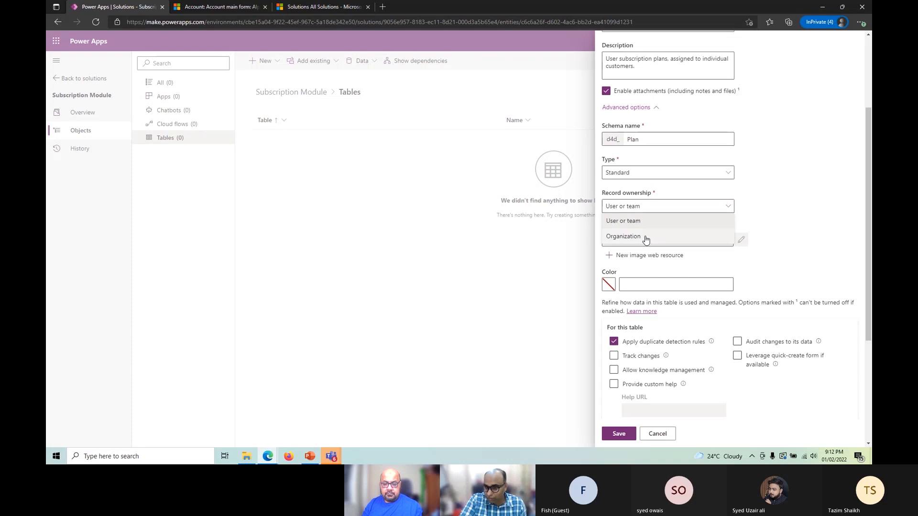
{"action": "left_click", "coordinate": [713, 232]}
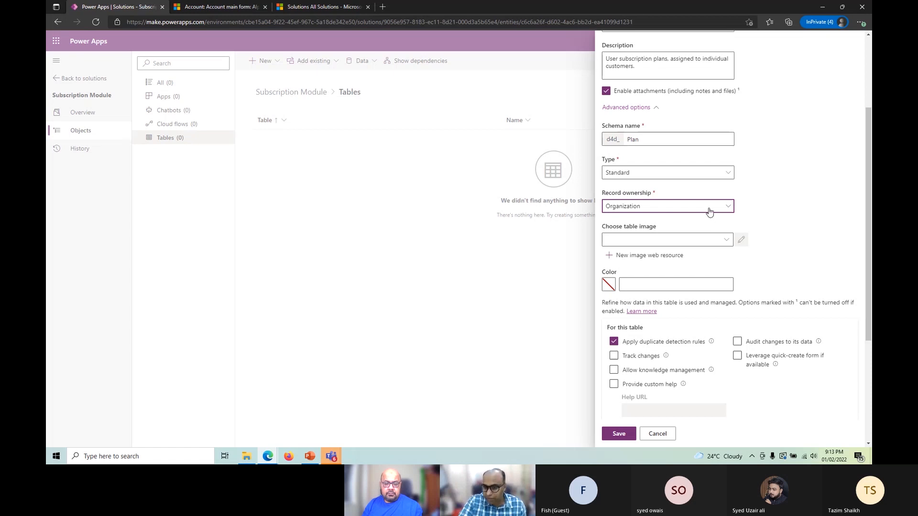
- Set the Plan table's record ownership to User or team and check the table image choices
{"action": "left_click", "coordinate": [708, 207]}
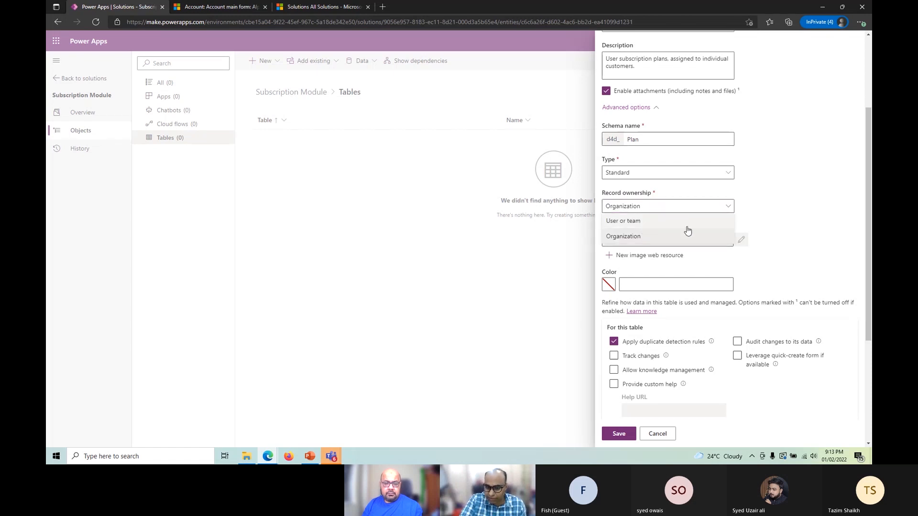
{"action": "left_click", "coordinate": [673, 221]}
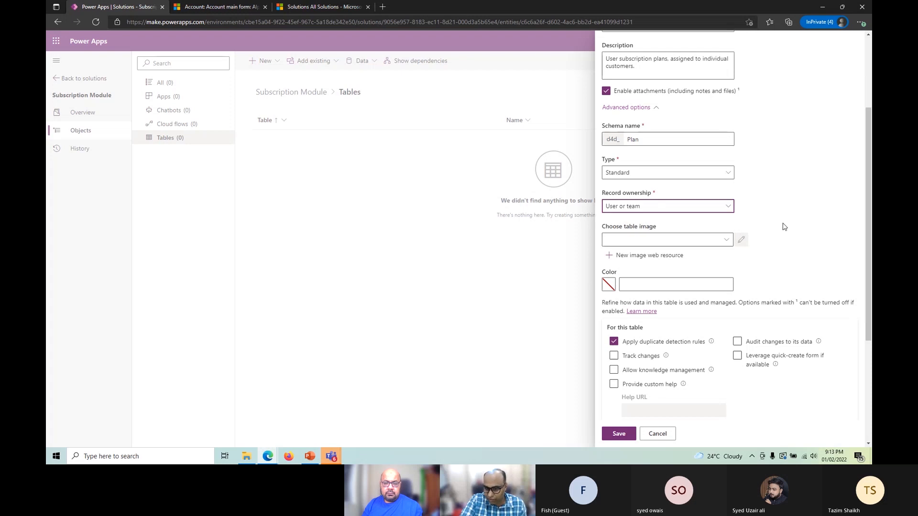
{"action": "left_click", "coordinate": [676, 236]}
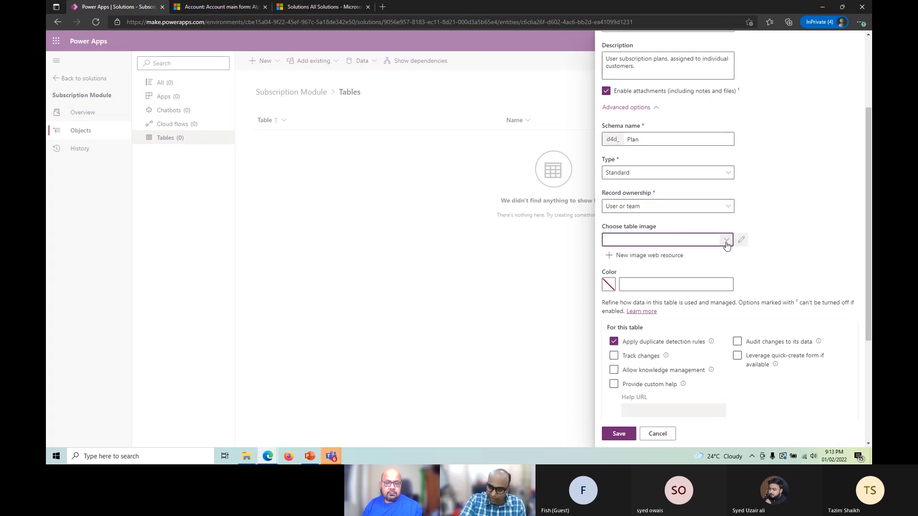
{"action": "left_click", "coordinate": [726, 241]}
{"action": "left_click", "coordinate": [665, 230]}
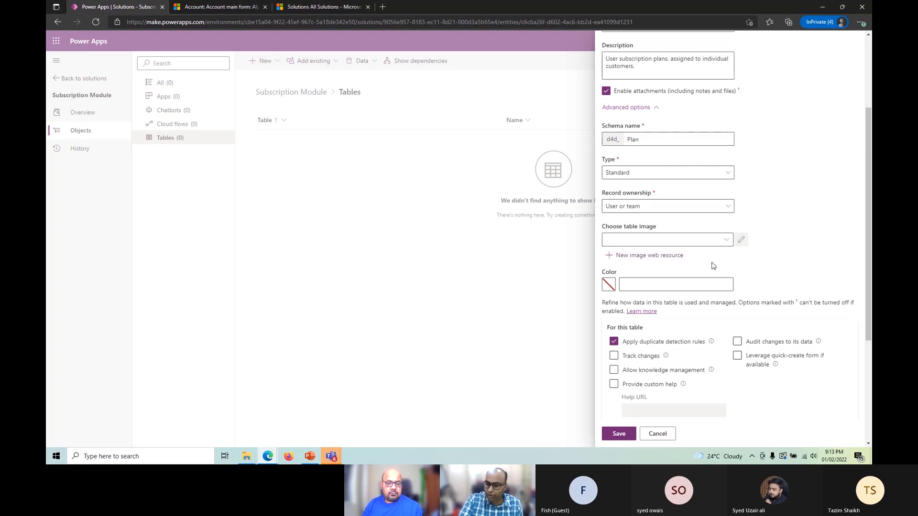
- Enable auditing of changes to the Plan table's data
{"action": "left_click", "coordinate": [696, 282]}
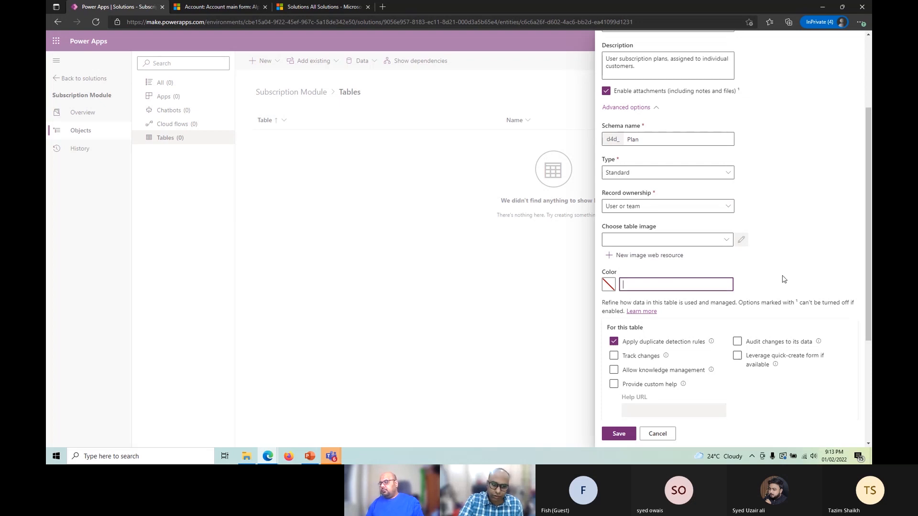
{"action": "scroll", "coordinate": [784, 275], "scroll_direction": "down", "scroll_amount": 1}
{"action": "scroll", "coordinate": [784, 274], "scroll_direction": "down", "scroll_amount": 1}
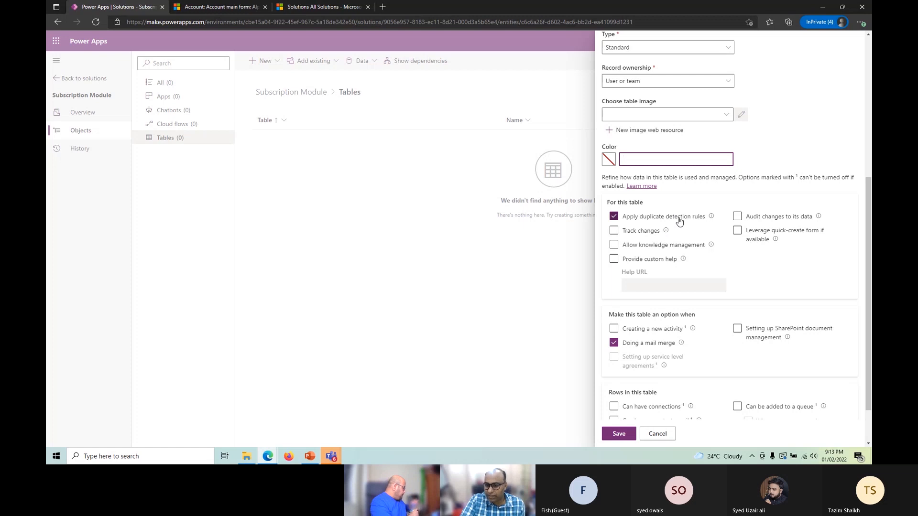
{"action": "left_click", "coordinate": [762, 220]}
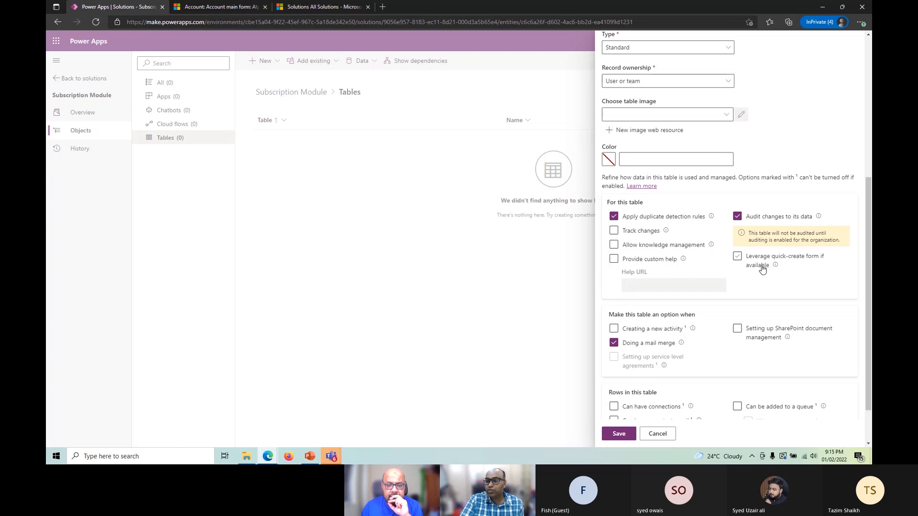
- Check the quick-create record list in Dynamics 365 and return to the new table's settings in Power Apps
{"action": "key", "text": "ctrl+Tab"}
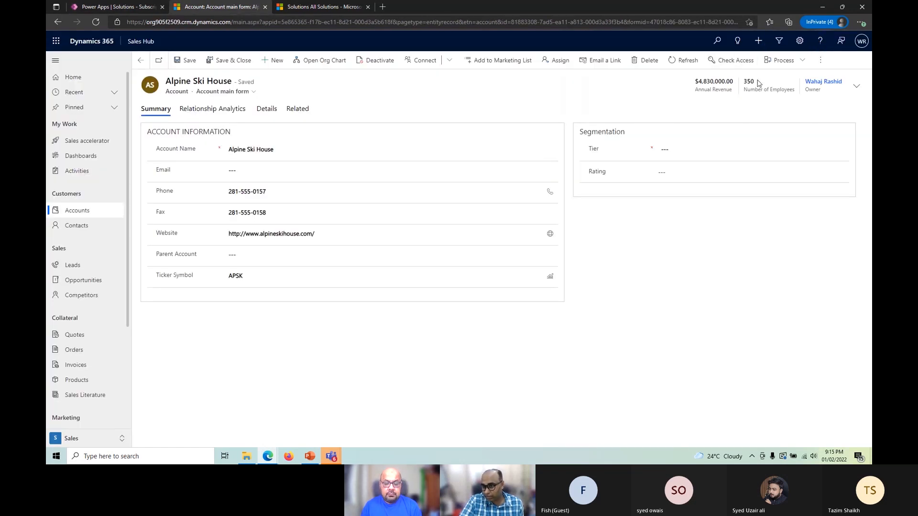
{"action": "left_click", "coordinate": [759, 41]}
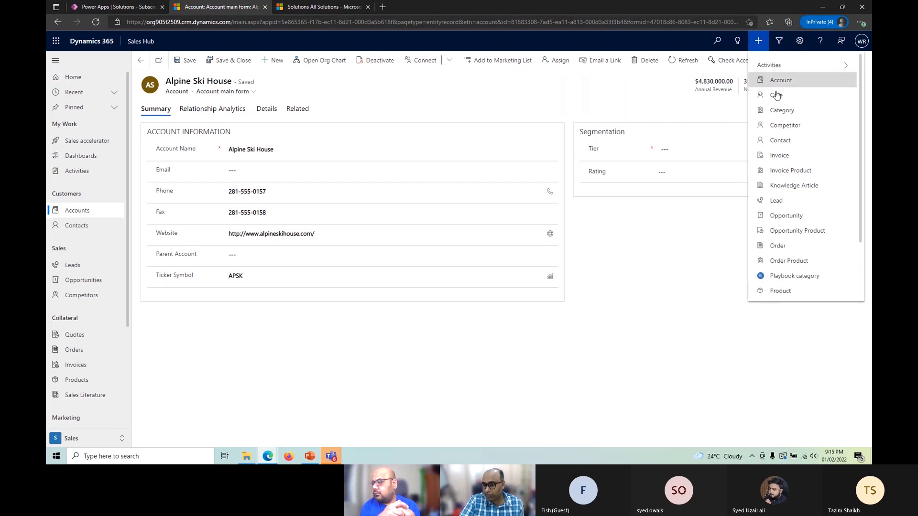
{"action": "left_click", "coordinate": [123, 11]}
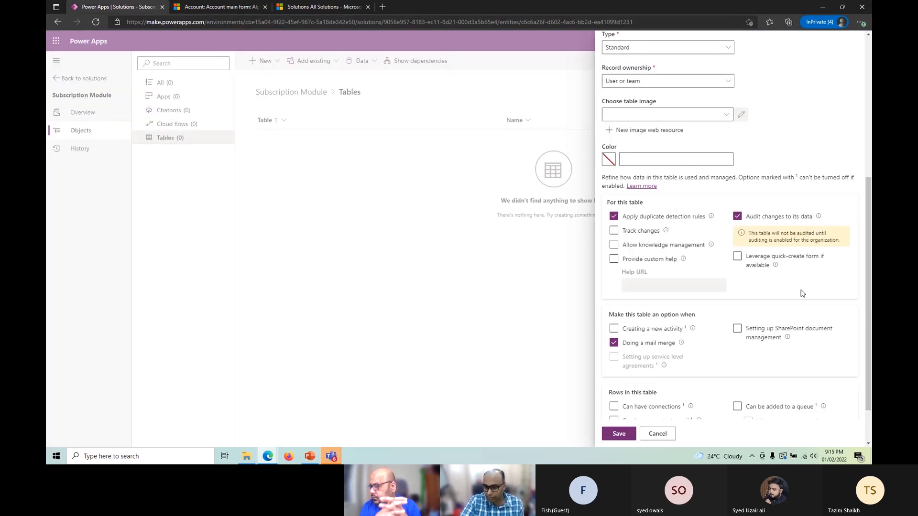
- Review the remaining advanced options of the Plan table and show its primary column settings
{"action": "scroll", "coordinate": [802, 293], "scroll_direction": "down", "scroll_amount": 2}
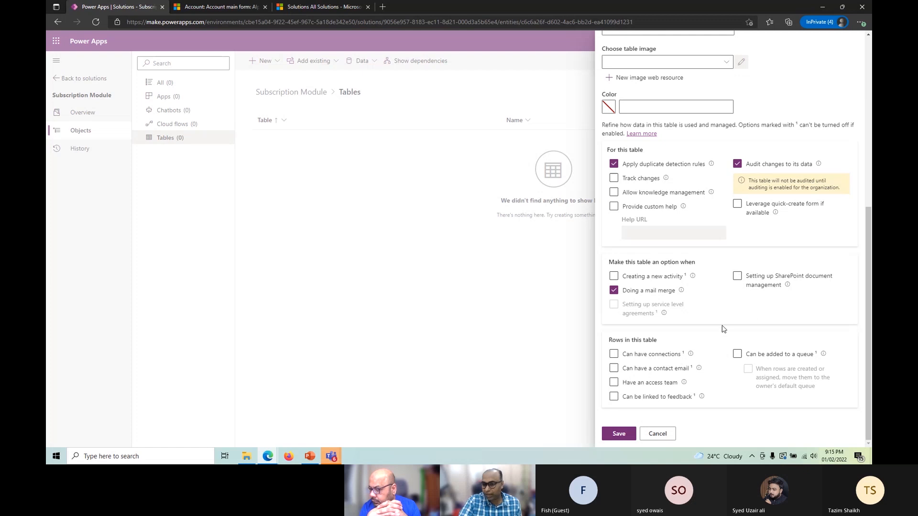
{"action": "scroll", "coordinate": [725, 328], "scroll_direction": "up", "scroll_amount": 4}
{"action": "scroll", "coordinate": [724, 327], "scroll_direction": "up", "scroll_amount": 3}
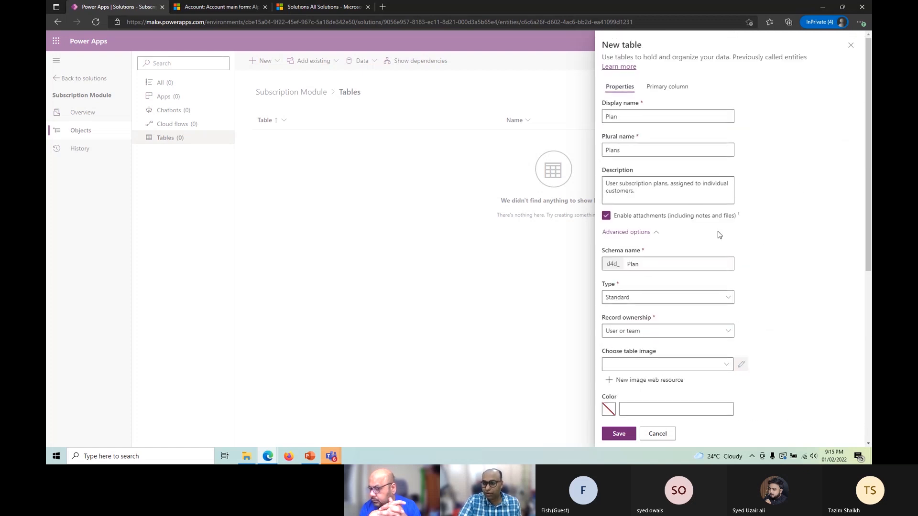
{"action": "left_click", "coordinate": [674, 87]}
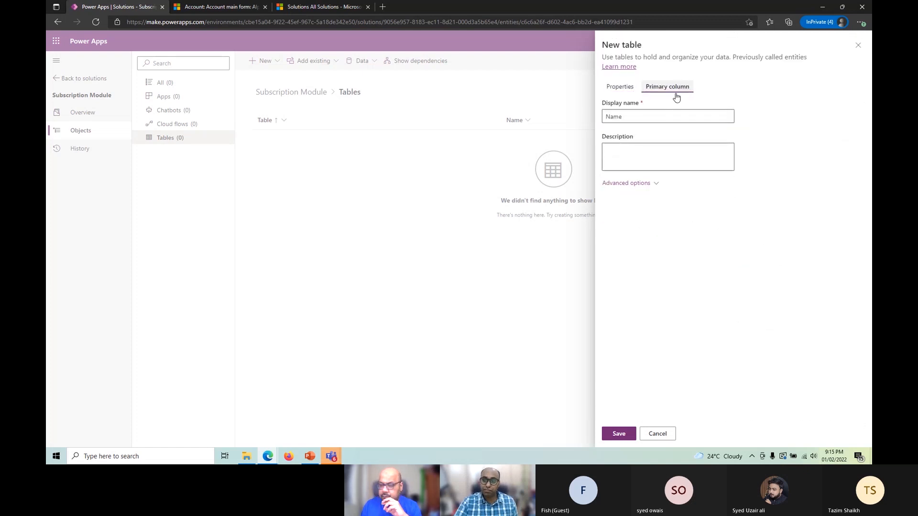
- In Dynamics 365, examine the accounts list and open Alpine Ski House's primary contact, then return to Power Apps
{"action": "left_click", "coordinate": [236, 7]}
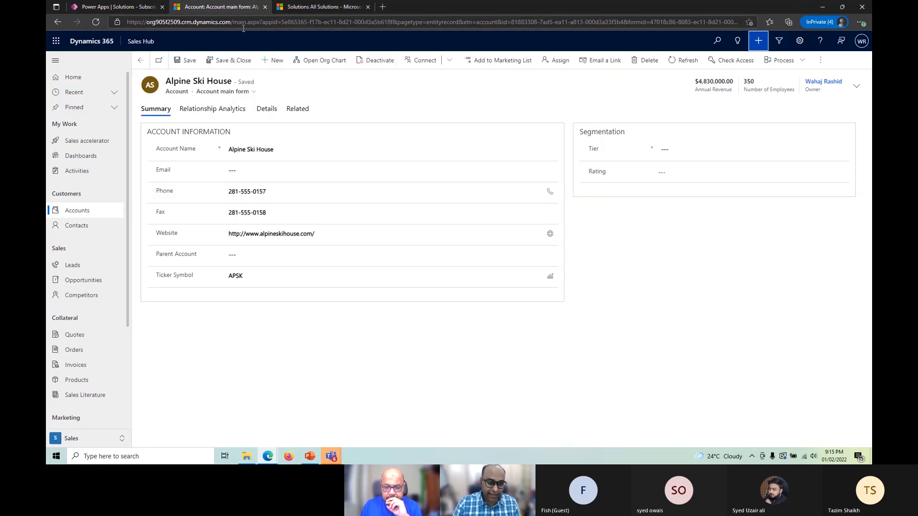
{"action": "left_click", "coordinate": [74, 212]}
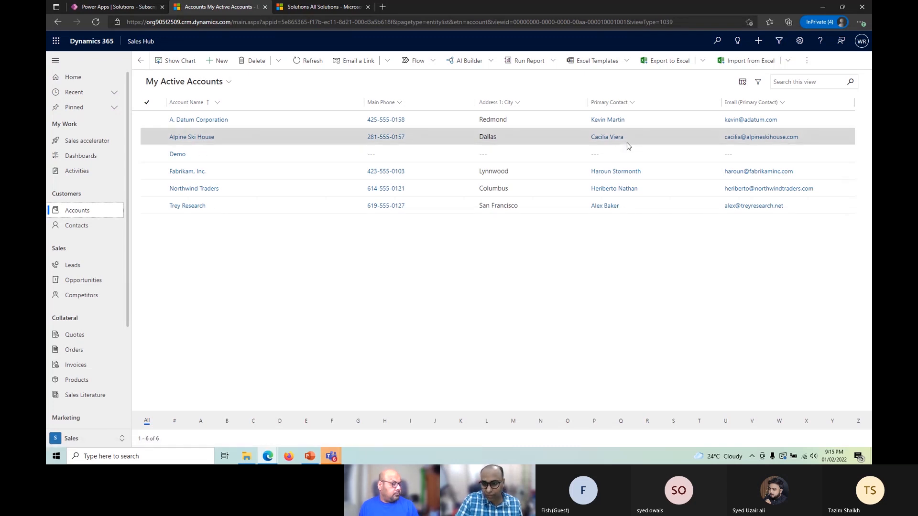
{"action": "left_click", "coordinate": [610, 138]}
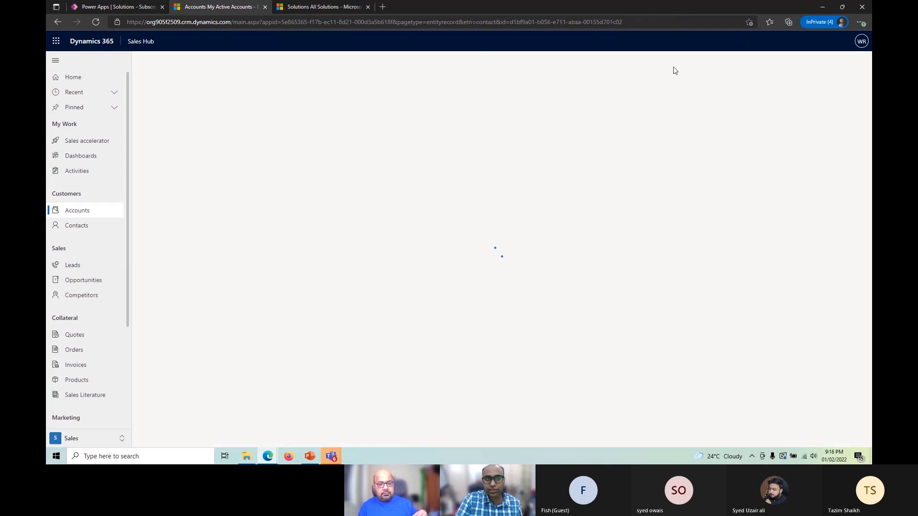
{"action": "left_click", "coordinate": [115, 7]}
- Set the primary column's display name to Plan Name
{"action": "left_click", "coordinate": [651, 115]}
{"action": "double_click", "coordinate": [652, 115]}
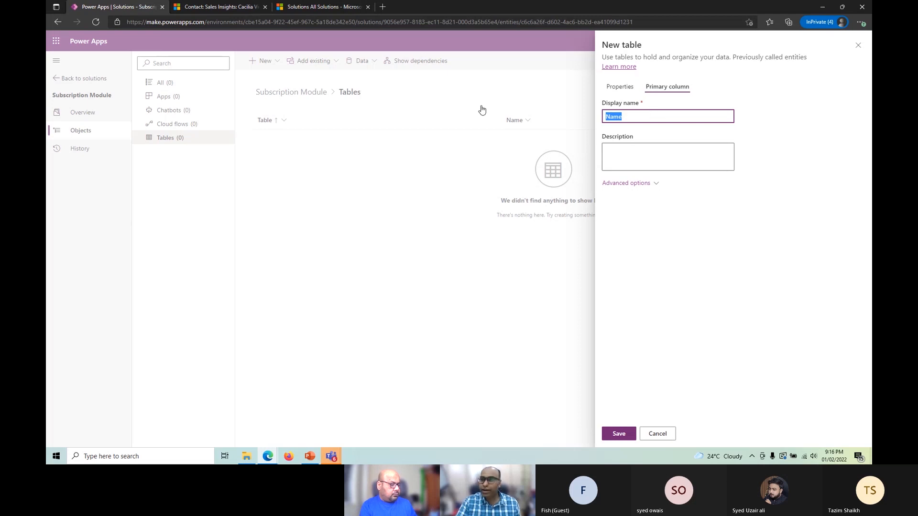
{"action": "left_click", "coordinate": [642, 117]}
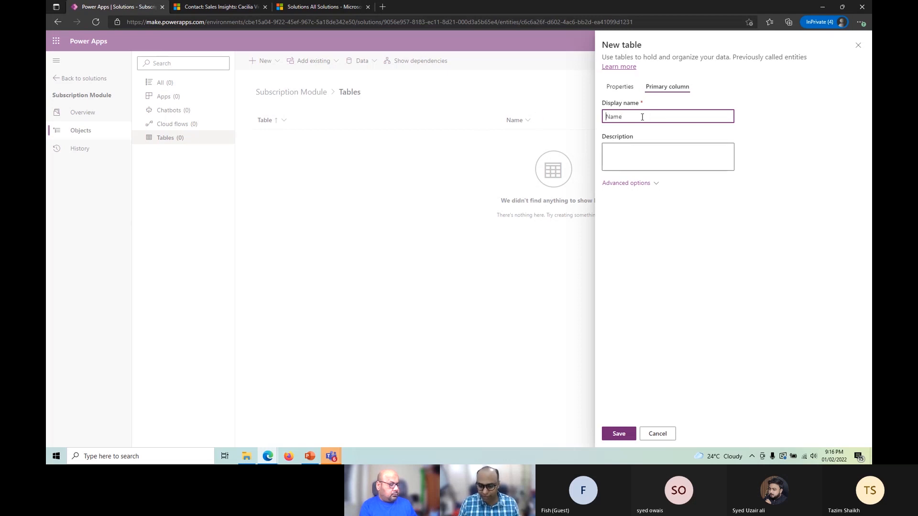
{"action": "key", "text": "Home"}
{"action": "type", "text": "Plan"}
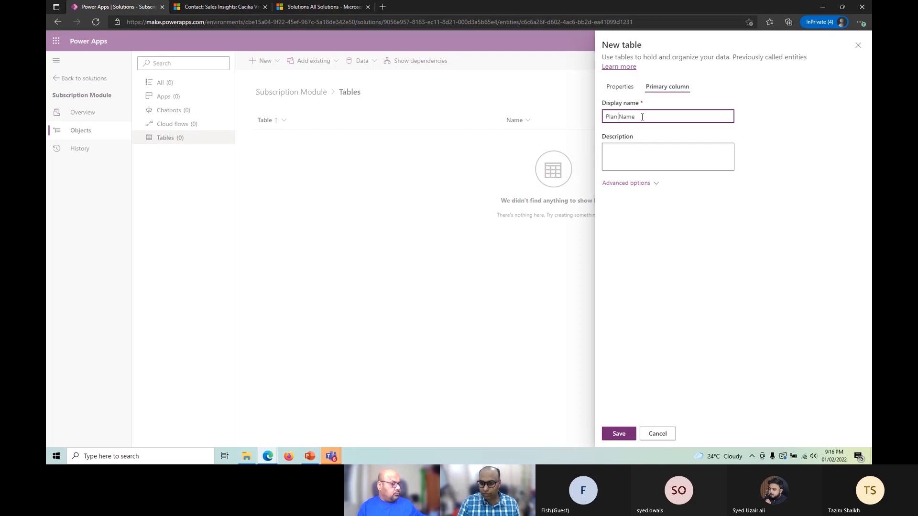
- Expand the primary column's advanced options, check its schema name, requirement and maximum character count, and save the Plan table
{"action": "left_click", "coordinate": [641, 149]}
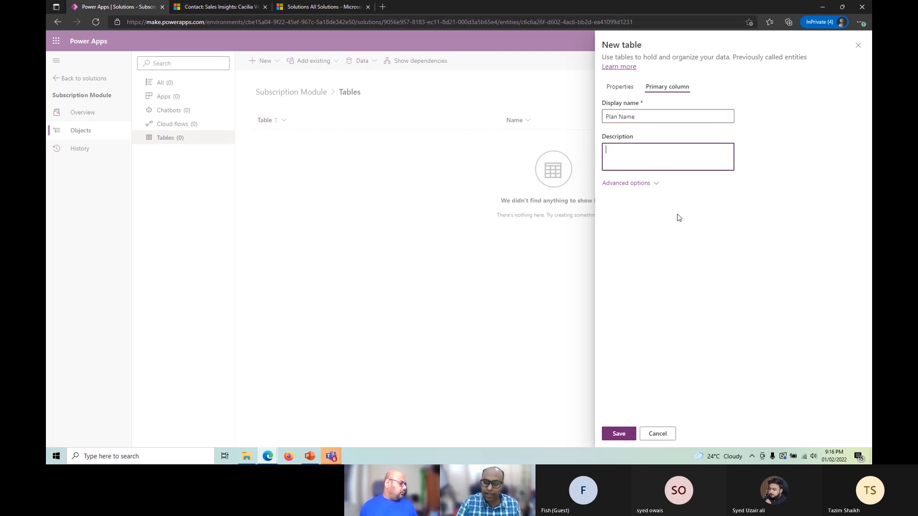
{"action": "left_click", "coordinate": [656, 185]}
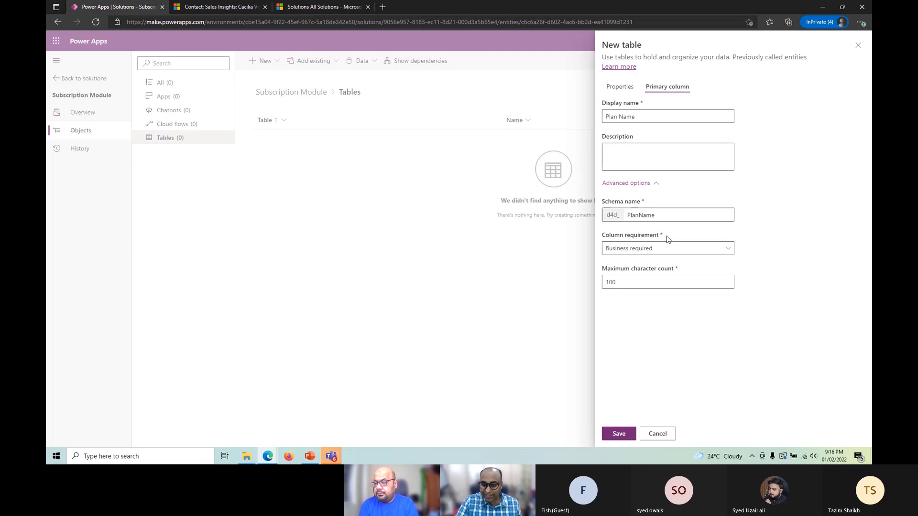
{"action": "double_click", "coordinate": [653, 282]}
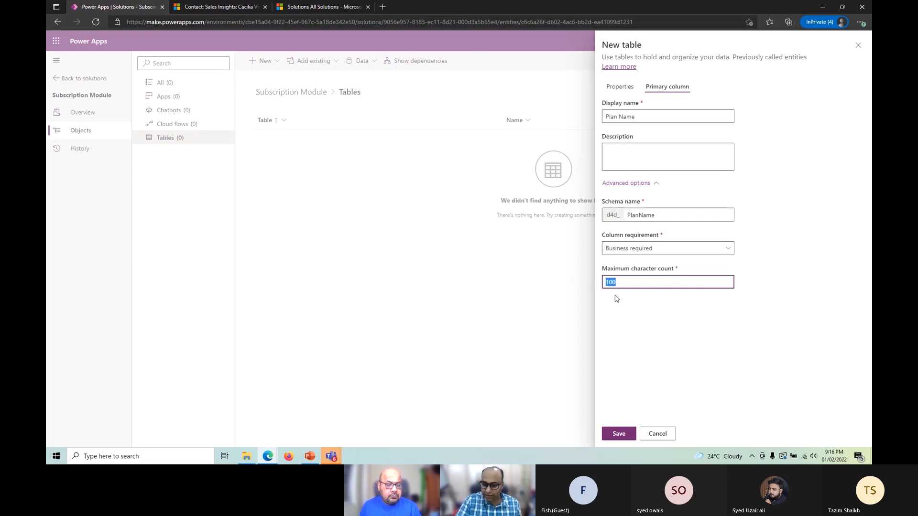
{"action": "left_click", "coordinate": [713, 338]}
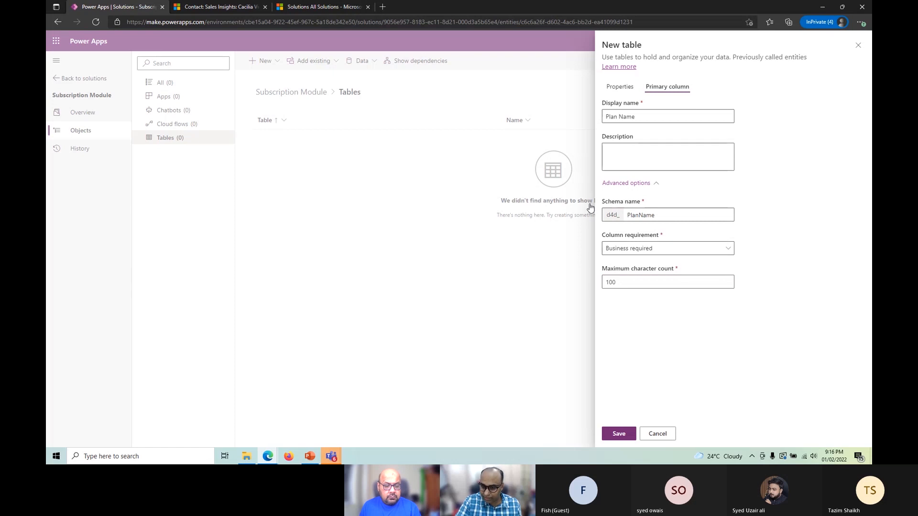
{"action": "left_click", "coordinate": [618, 435]}
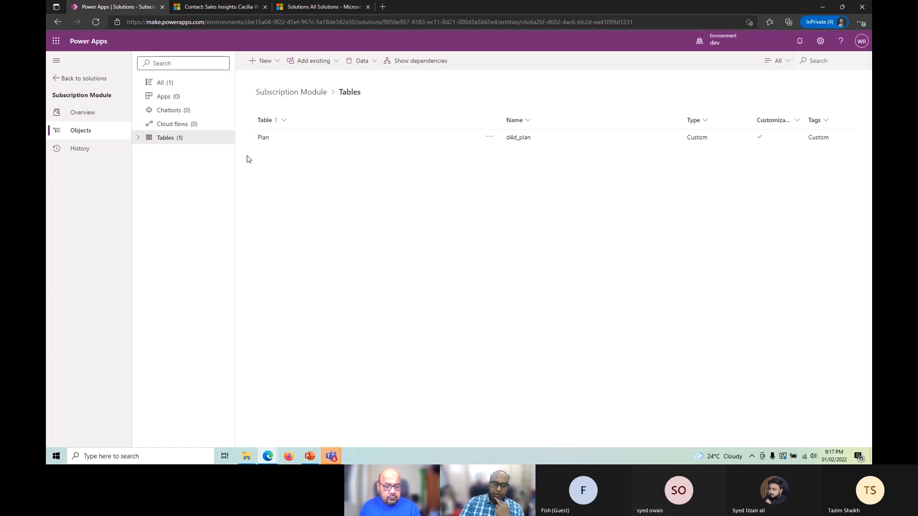
- Open the Plan table and review its columns, including the unique identifier, and its views and forms
{"action": "left_click", "coordinate": [263, 137]}
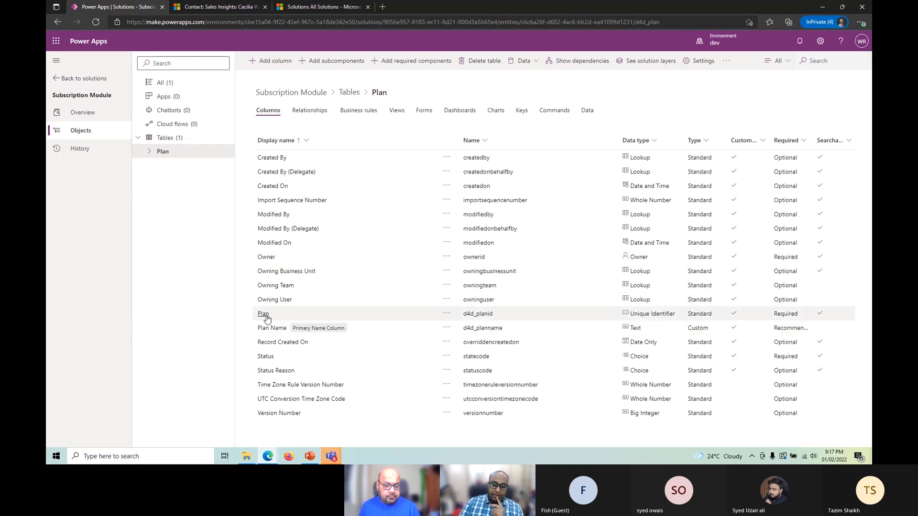
{"action": "left_click", "coordinate": [465, 314]}
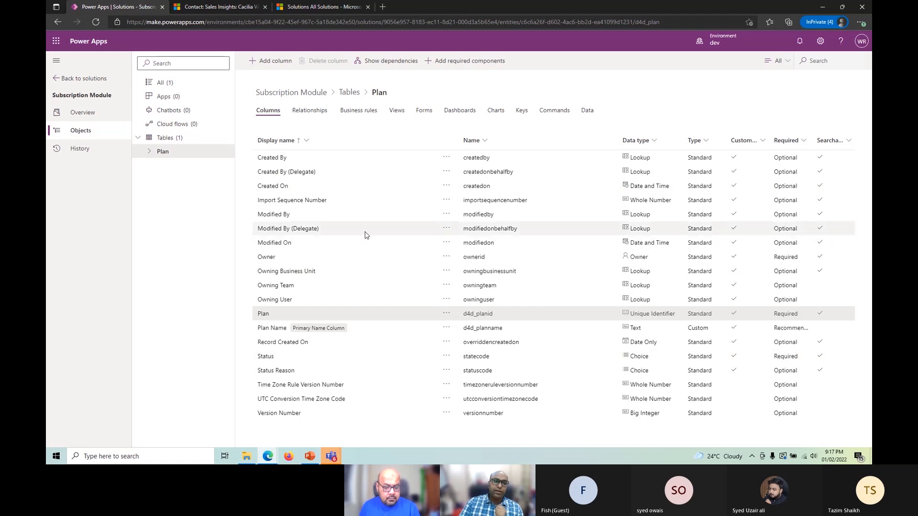
{"action": "left_click", "coordinate": [399, 113]}
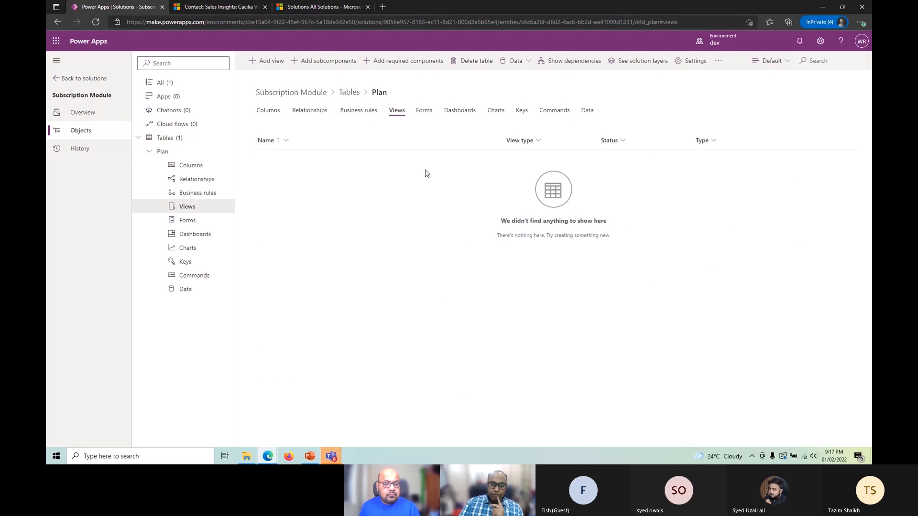
{"action": "left_click", "coordinate": [422, 114]}
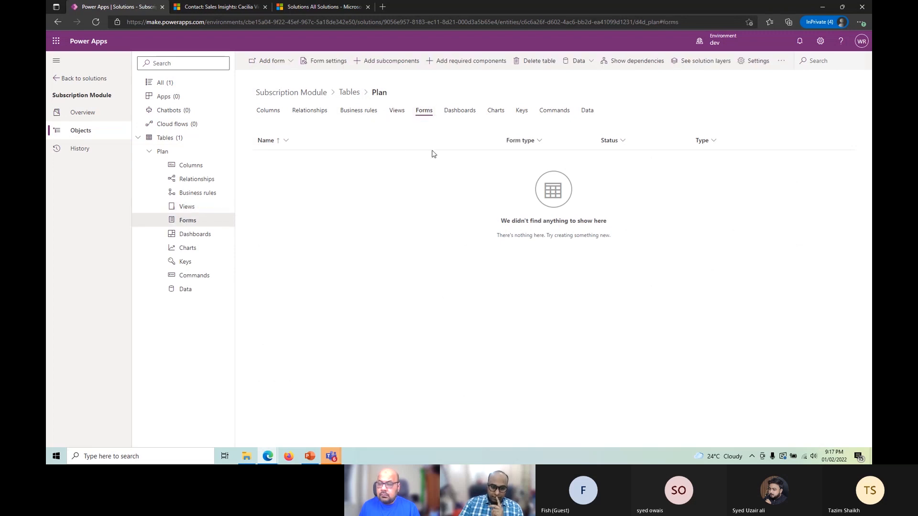
{"action": "left_click", "coordinate": [261, 113]}
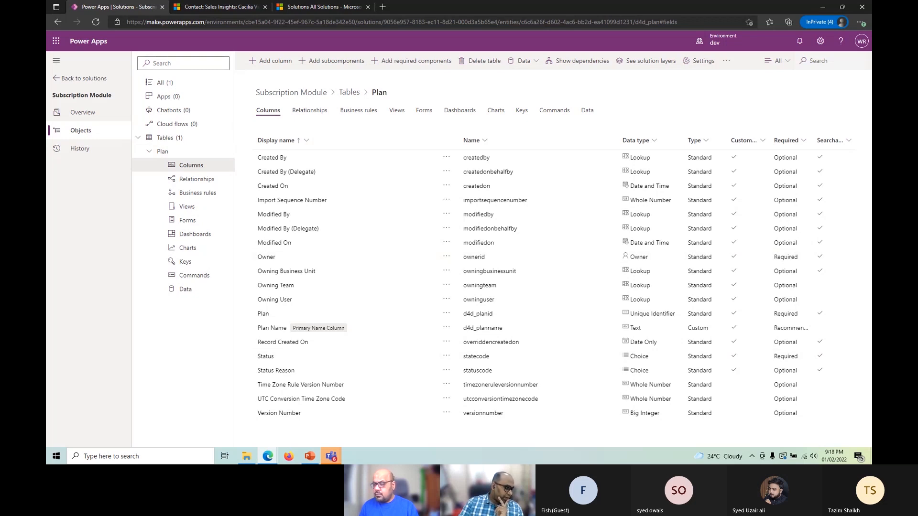
{"action": "left_click", "coordinate": [425, 112]}
{"action": "left_click", "coordinate": [267, 111]}
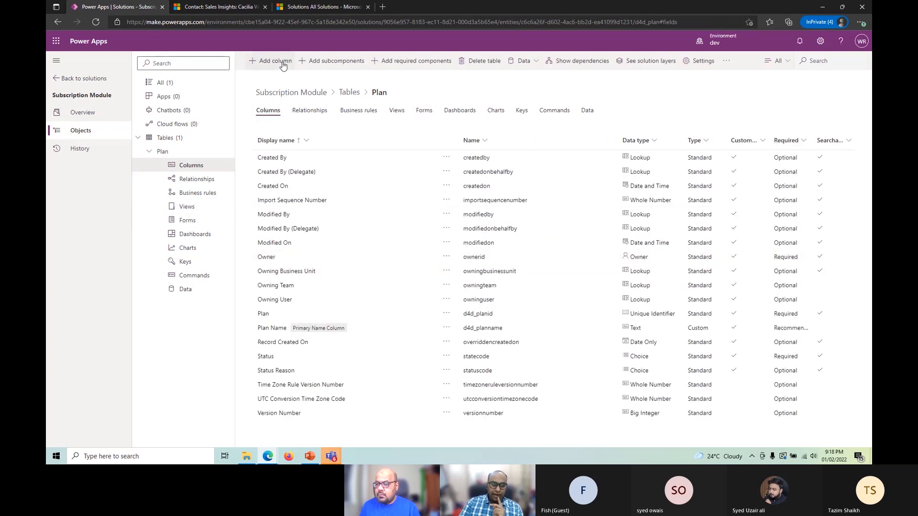
- Add a Description column with the Multiline Text data type to the Plan table, checking its advanced options
{"action": "left_click", "coordinate": [282, 65]}
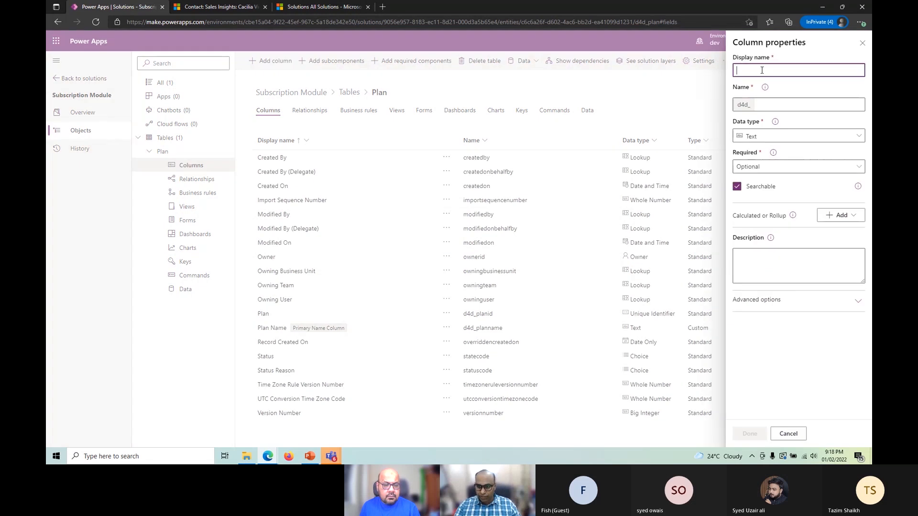
{"action": "type", "text": "Description"}
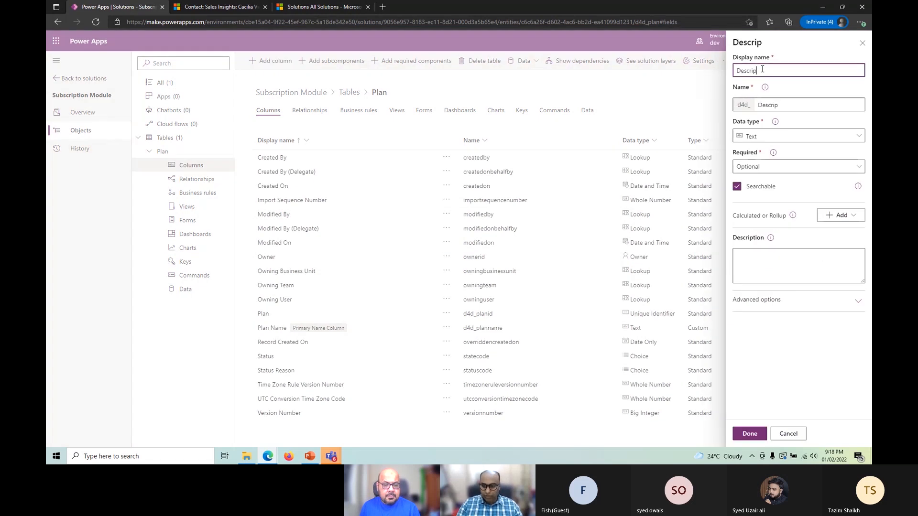
{"action": "left_click", "coordinate": [767, 137]}
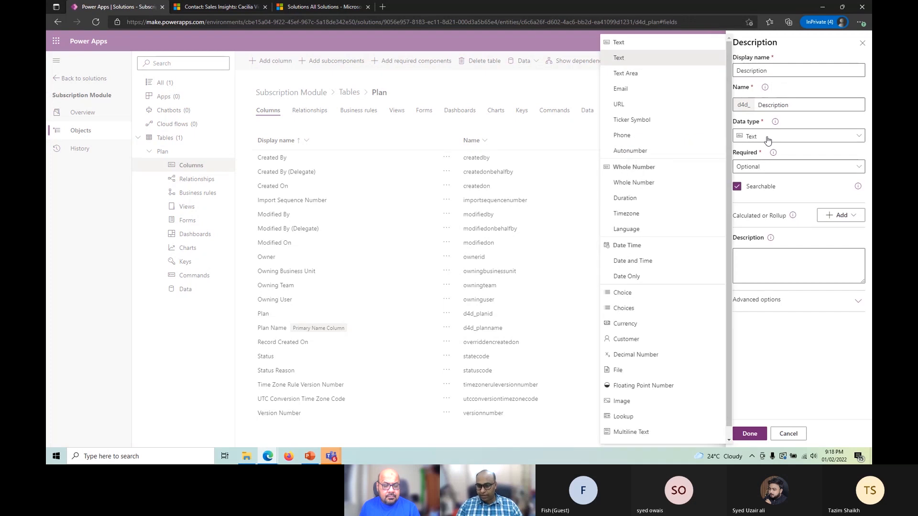
{"action": "left_click", "coordinate": [662, 431]}
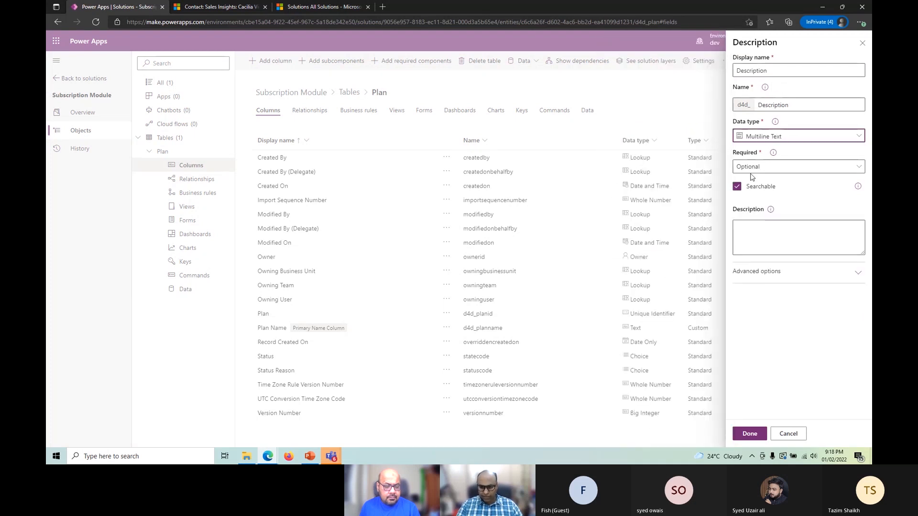
{"action": "left_click", "coordinate": [771, 275]}
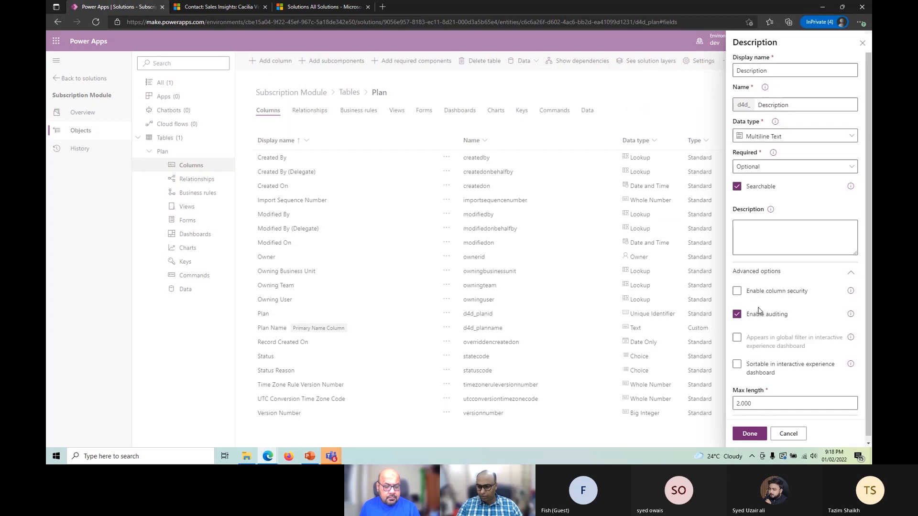
{"action": "left_click", "coordinate": [749, 434]}
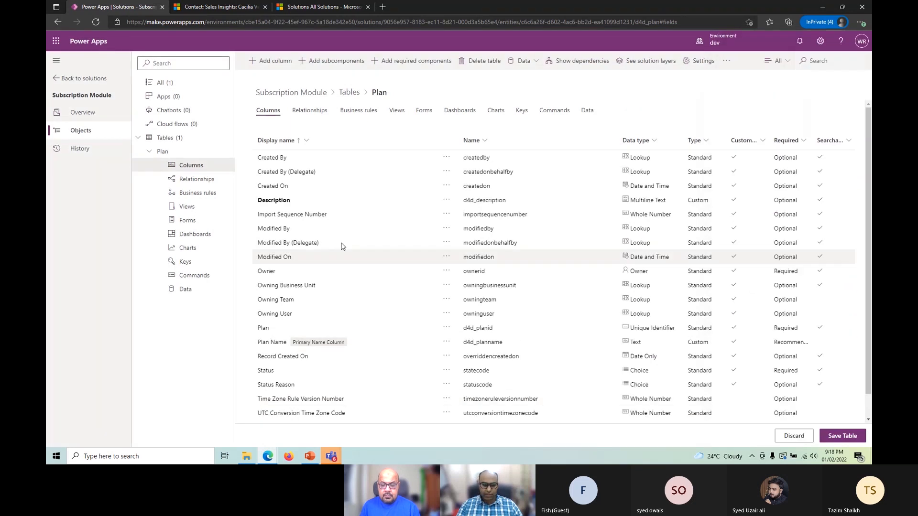
- Add an Effective Date column with the Date Only data type to the Plan table
{"action": "left_click", "coordinate": [275, 66]}
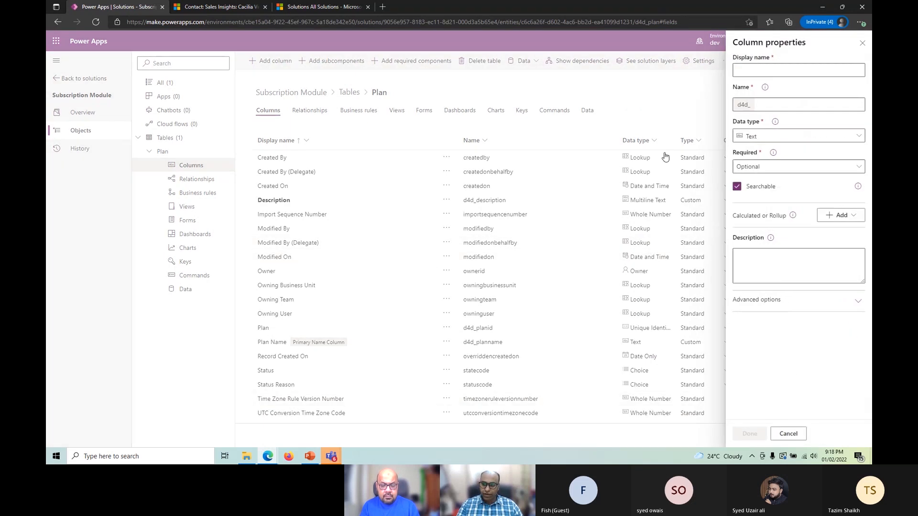
{"action": "type", "text": "E"}
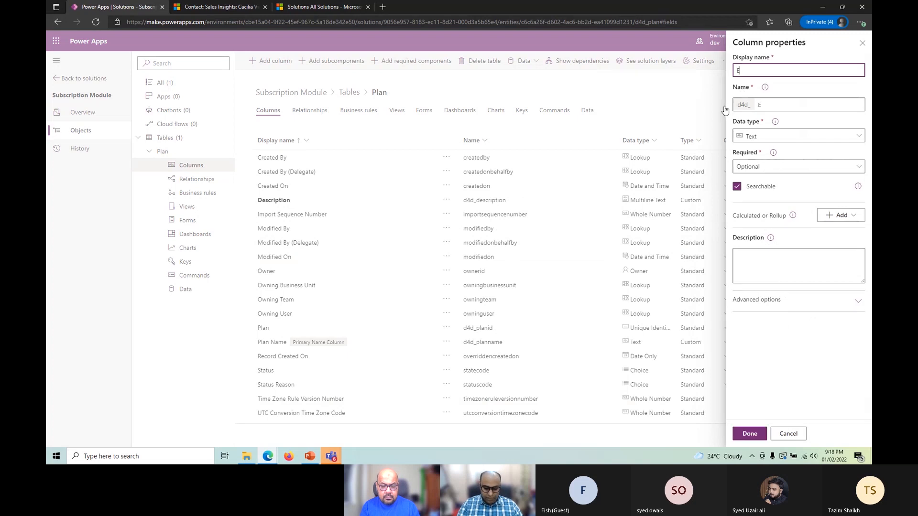
{"action": "type", "text": "ffec"}
{"action": "key", "text": "ctrl+t"}
{"action": "type", "text": "ive"}
{"action": "left_click", "coordinate": [108, 6]}
{"action": "type", "text": "tive"}
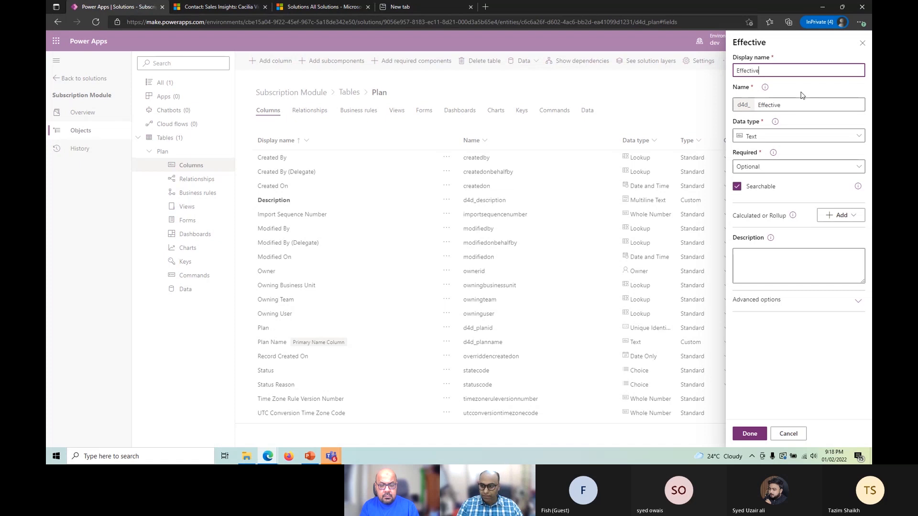
{"action": "type", "text": " Date"}
{"action": "left_click", "coordinate": [785, 137]}
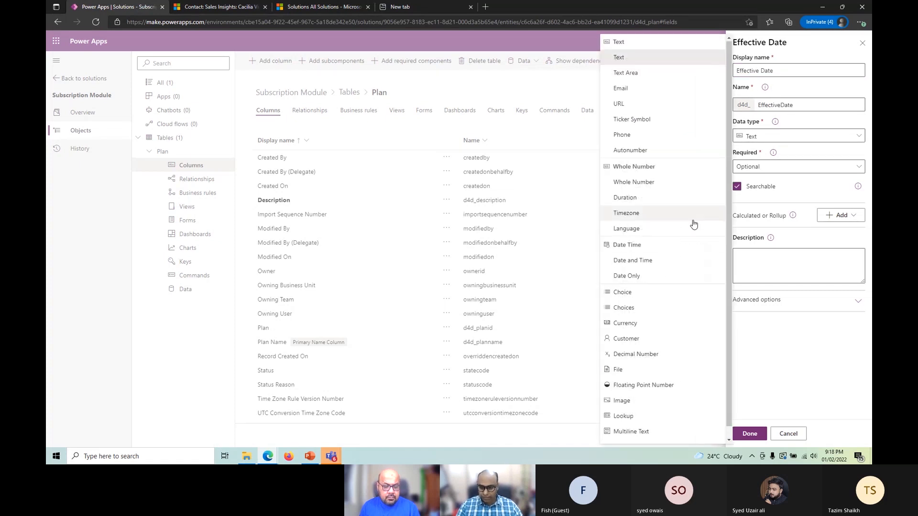
{"action": "left_click", "coordinate": [646, 280]}
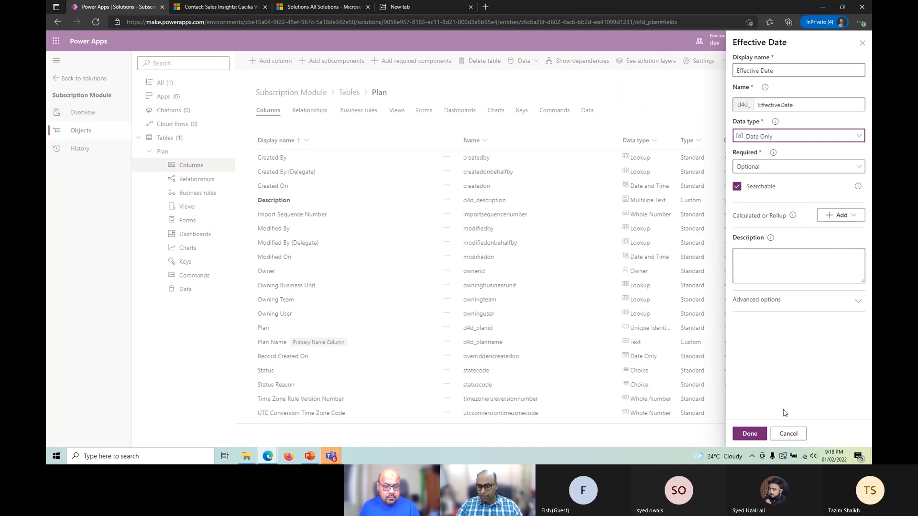
{"action": "left_click", "coordinate": [757, 440]}
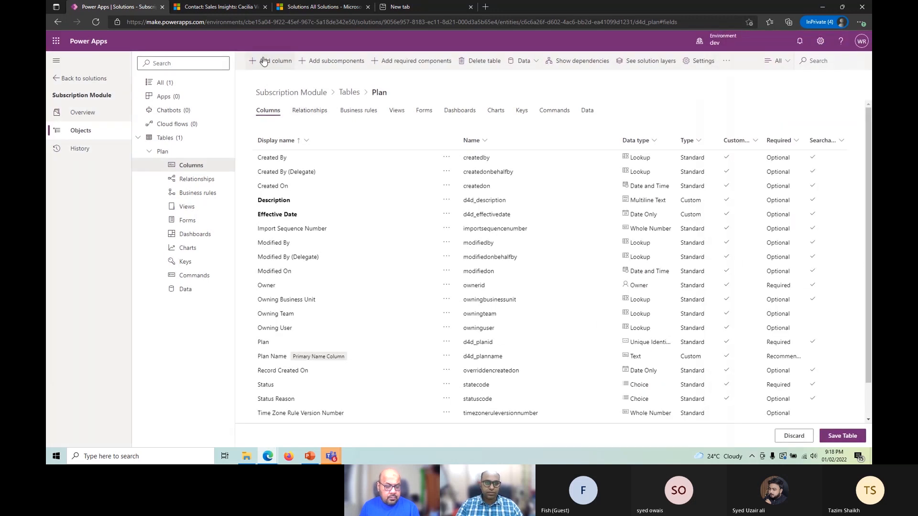
- Add an Expiry Date column with the Date Only data type and save the Plan table
{"action": "left_click", "coordinate": [795, 72]}
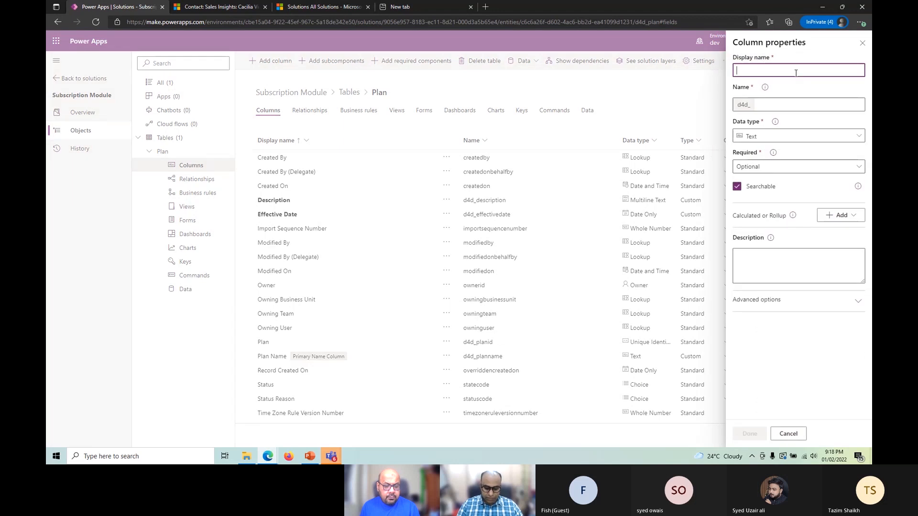
{"action": "type", "text": "Expiry Date"}
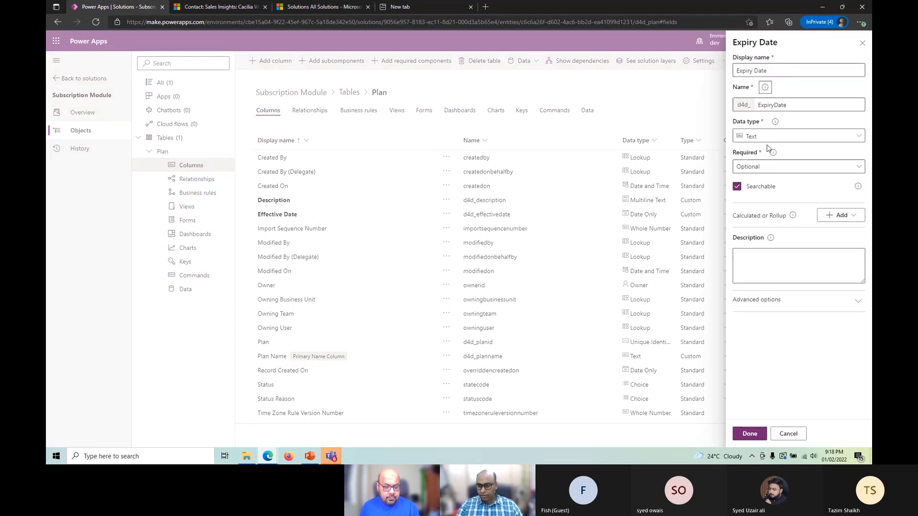
{"action": "left_click", "coordinate": [770, 139]}
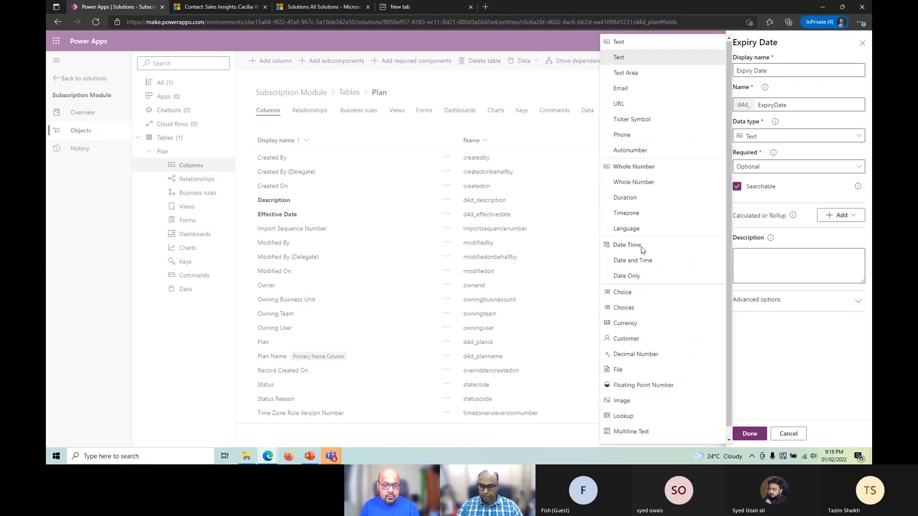
{"action": "left_click", "coordinate": [626, 276]}
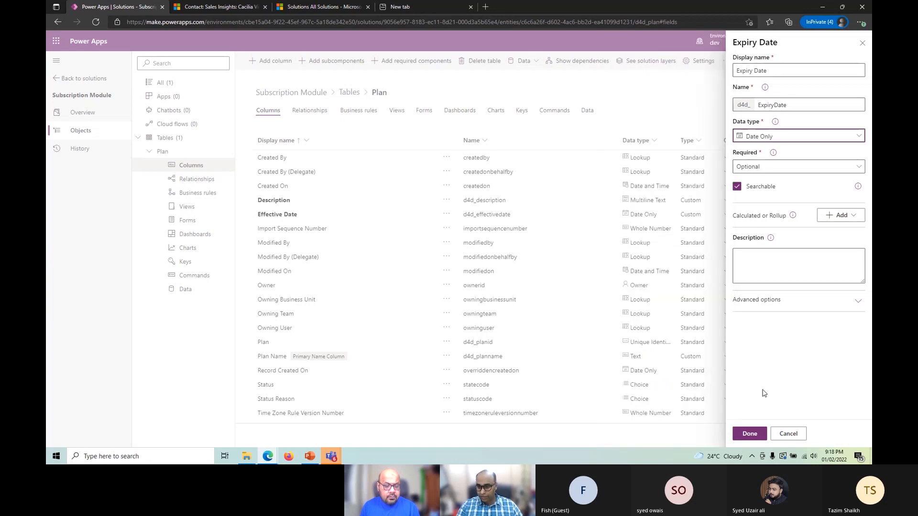
{"action": "left_click", "coordinate": [750, 434]}
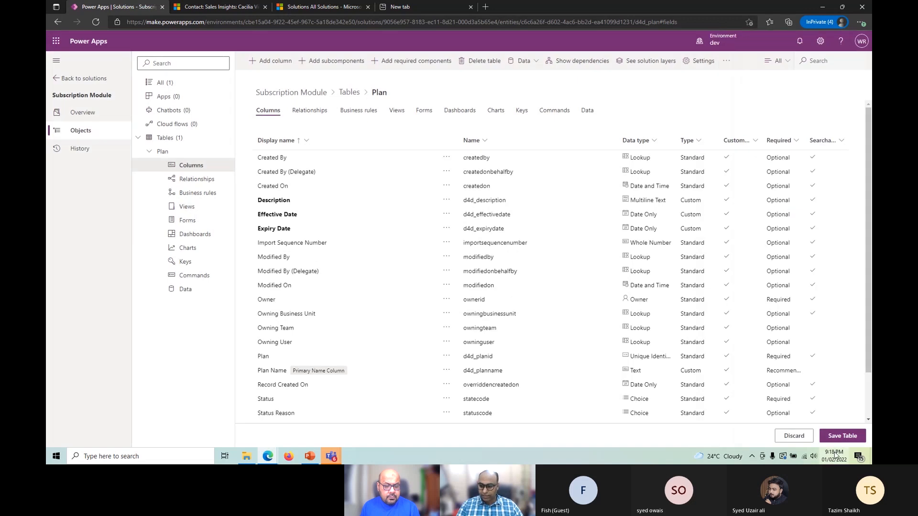
{"action": "left_click", "coordinate": [839, 438]}
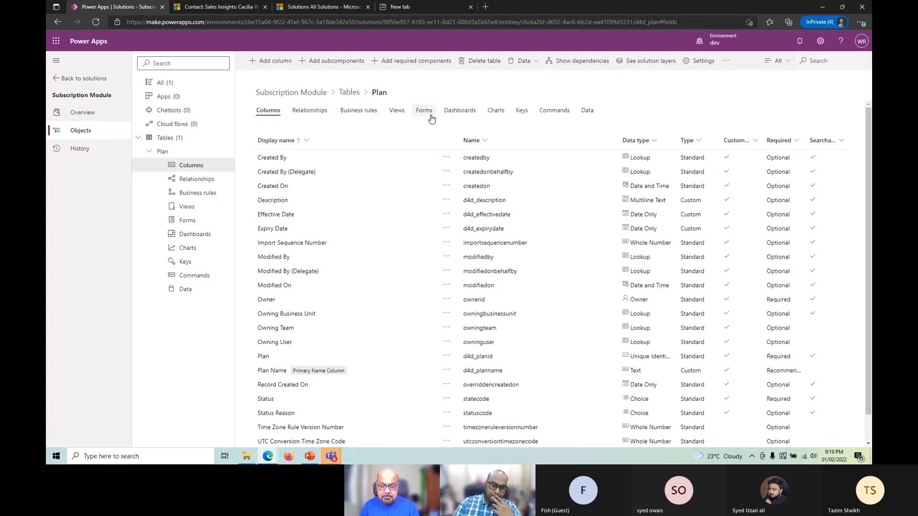
- Review the Plan table's forms and their types, including the layout of the Card form, and return to the forms list
{"action": "left_click", "coordinate": [428, 113]}
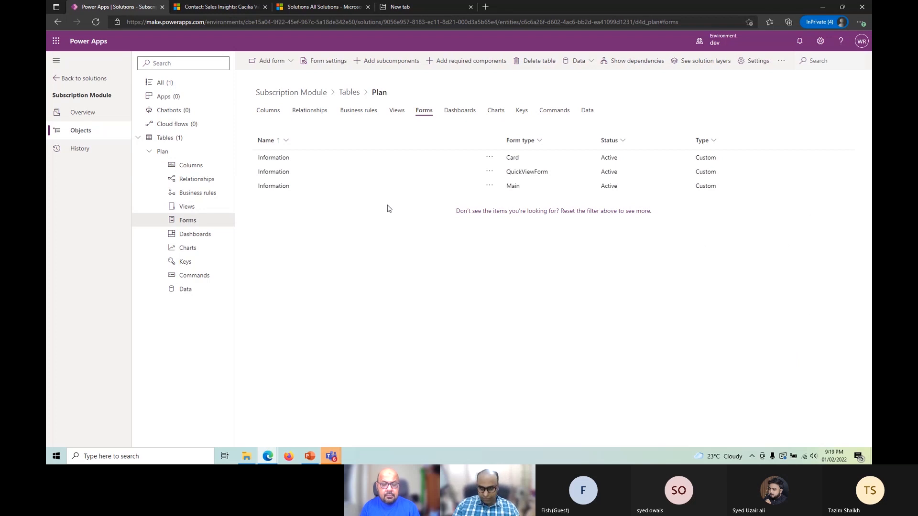
{"action": "left_click", "coordinate": [397, 111]}
{"action": "left_click", "coordinate": [424, 111]}
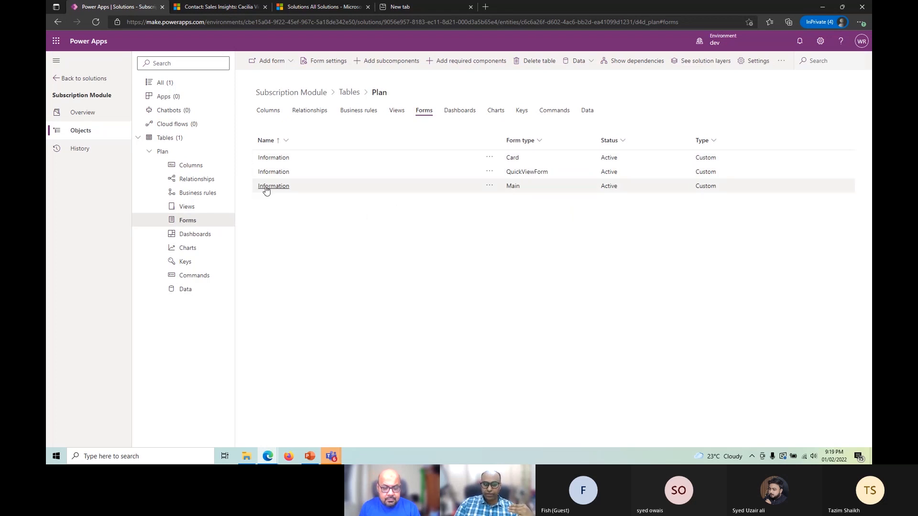
{"action": "double_click", "coordinate": [513, 187]}
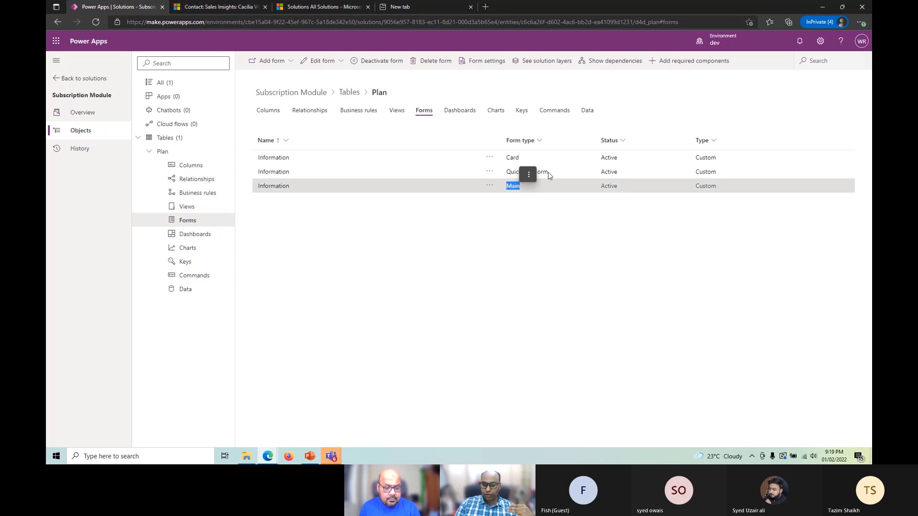
{"action": "left_click", "coordinate": [497, 238]}
{"action": "double_click", "coordinate": [515, 158]}
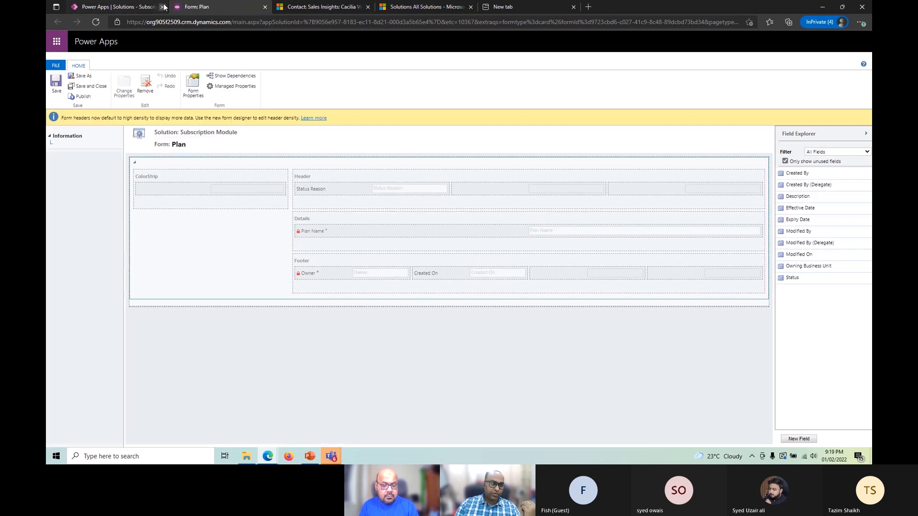
{"action": "left_click", "coordinate": [120, 6]}
{"action": "left_click", "coordinate": [504, 266]}
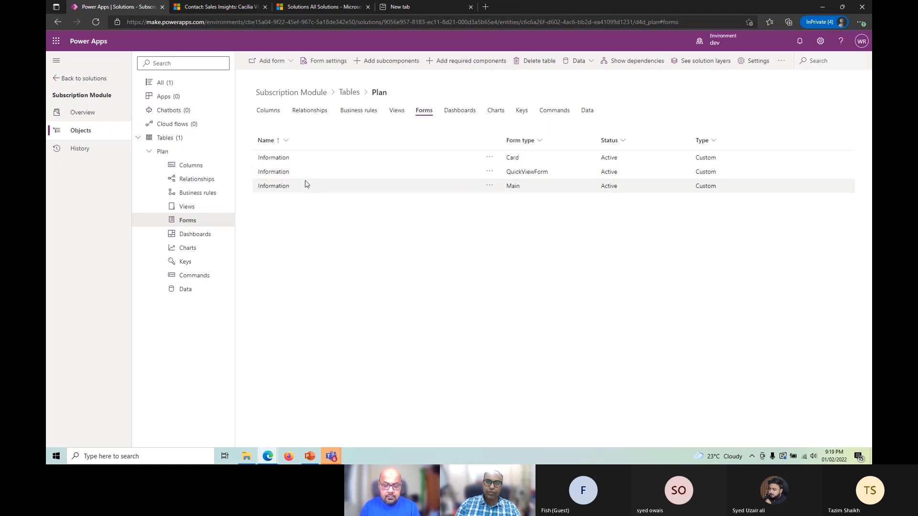
- Open the Plan table's main Information form and place the Description column directly below Plan Name
{"action": "left_click", "coordinate": [273, 186]}
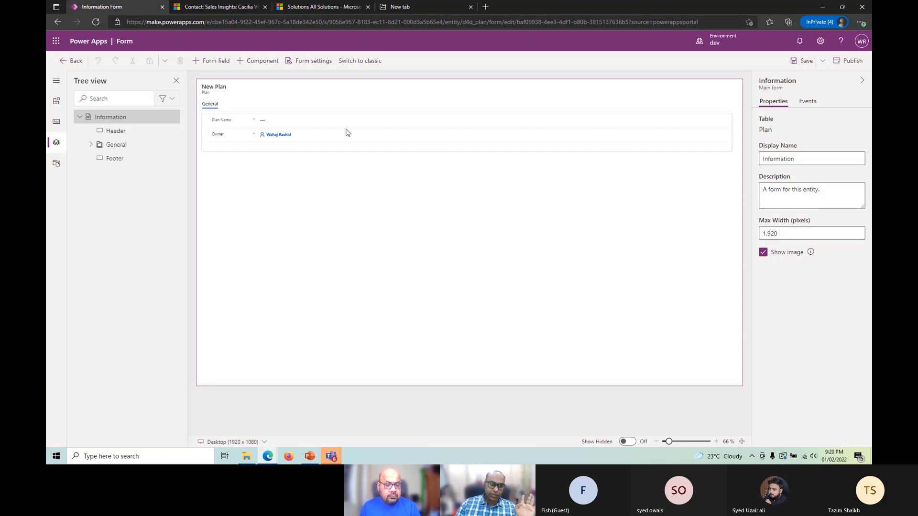
{"action": "left_click", "coordinate": [302, 126]}
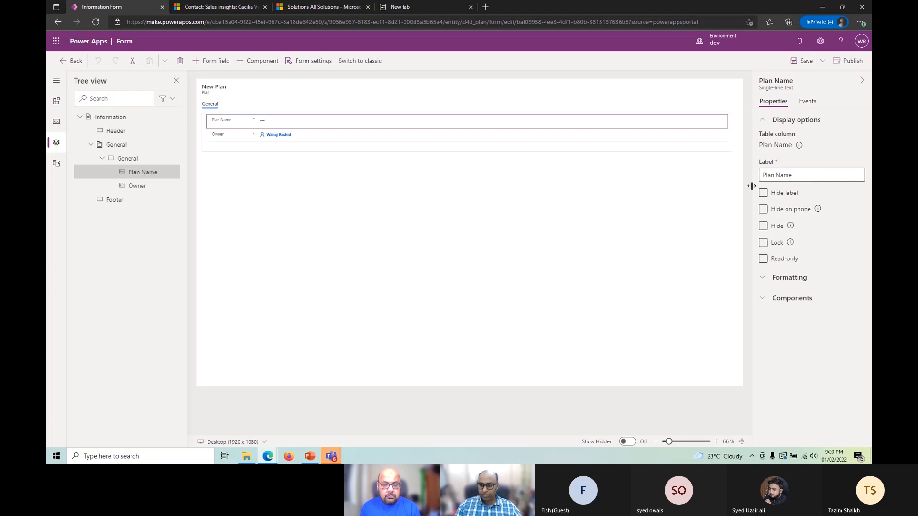
{"action": "left_click", "coordinate": [763, 258]}
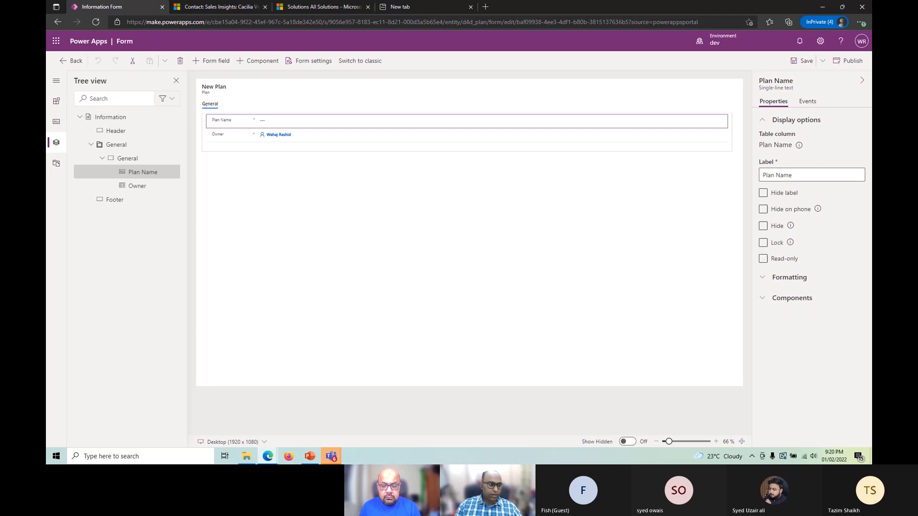
{"action": "left_click", "coordinate": [56, 121]}
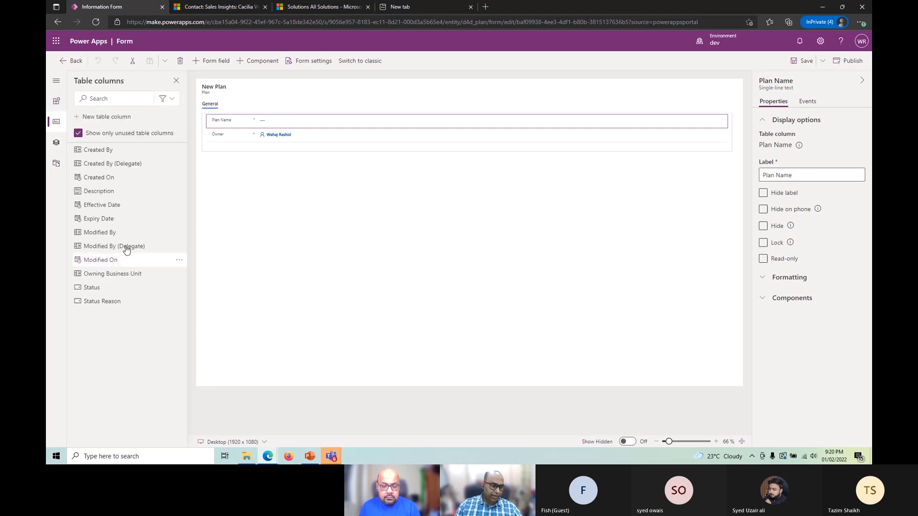
{"action": "left_click_drag", "start_coordinate": [100, 191], "coordinate": [268, 135]}
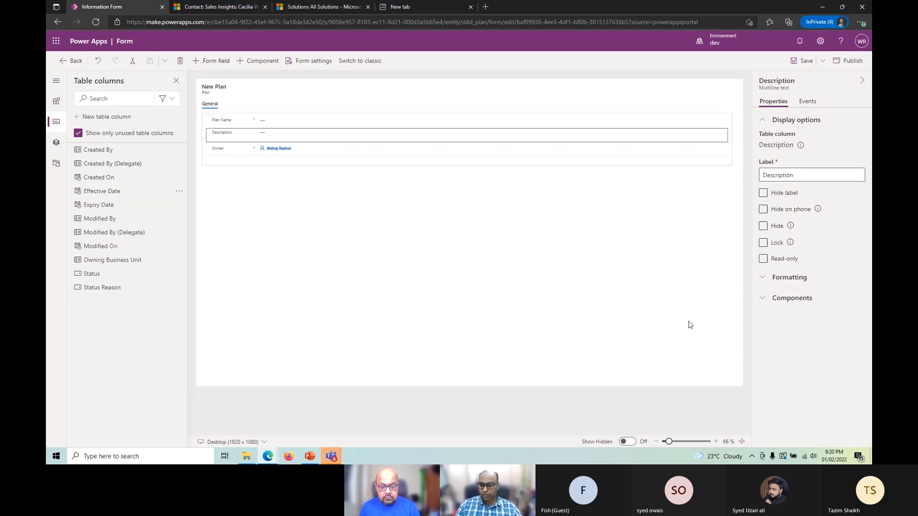
- Increase the Description field's height on the form and take the Owner field out of the General section
{"action": "left_click", "coordinate": [790, 279]}
{"action": "left_click", "coordinate": [804, 333]}
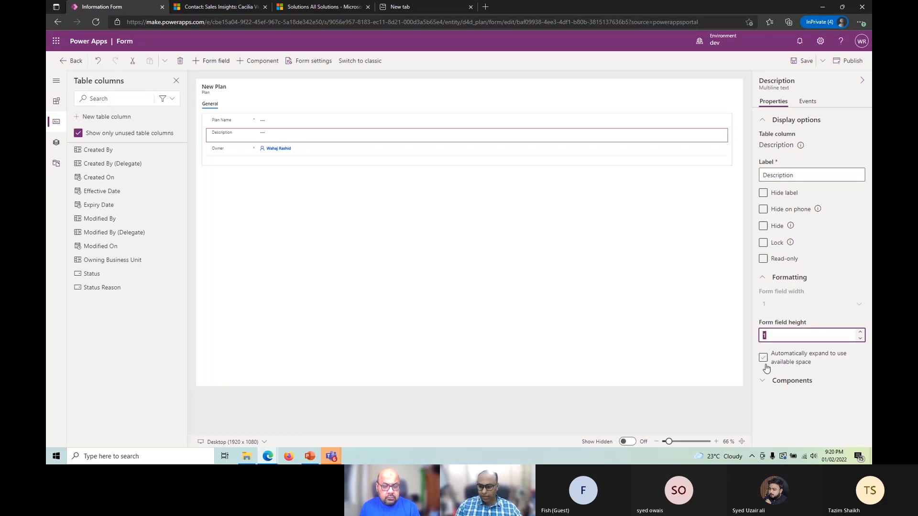
{"action": "key", "text": "Tab"}
{"action": "left_click", "coordinate": [392, 297]}
{"action": "left_click", "coordinate": [300, 140]}
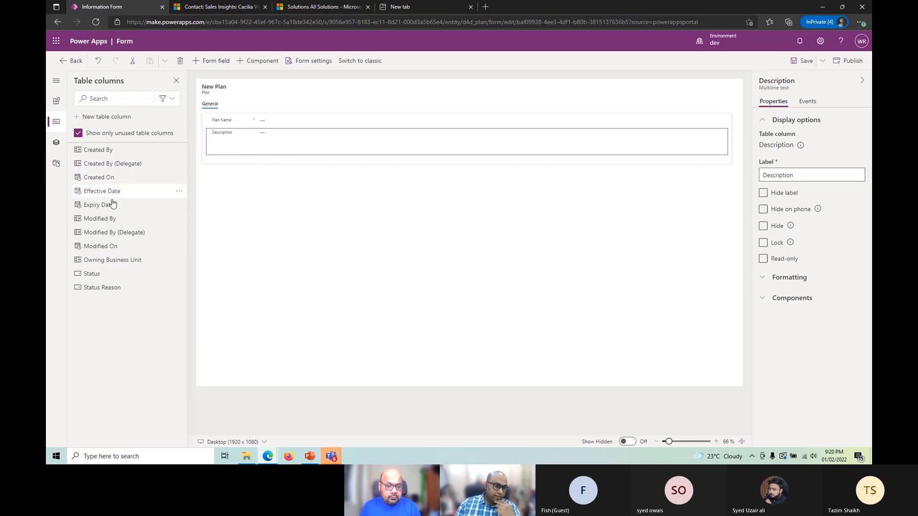
- Examine the General section's properties and its formatting layout options
{"action": "mouse_move", "coordinate": [117, 206]}
{"action": "left_click", "coordinate": [333, 122]}
{"action": "left_click", "coordinate": [237, 155]}
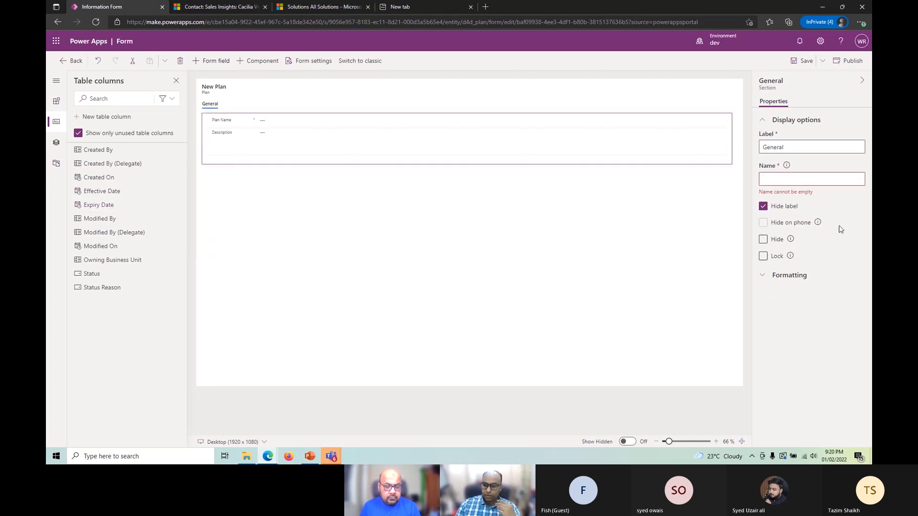
{"action": "left_click", "coordinate": [794, 278]}
{"action": "left_click", "coordinate": [805, 314]}
{"action": "left_click", "coordinate": [567, 289]}
- Set the General tab's layout to 2 columns
{"action": "left_click", "coordinate": [340, 94]}
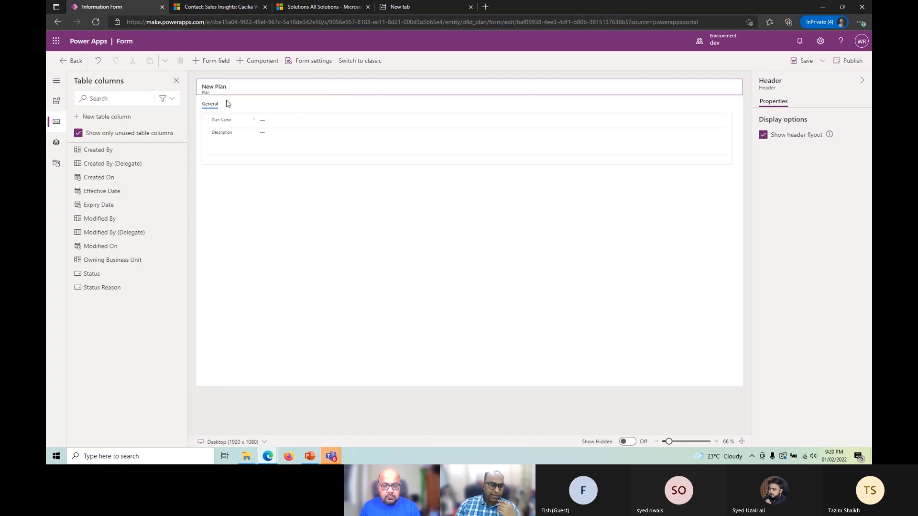
{"action": "left_click", "coordinate": [210, 106]}
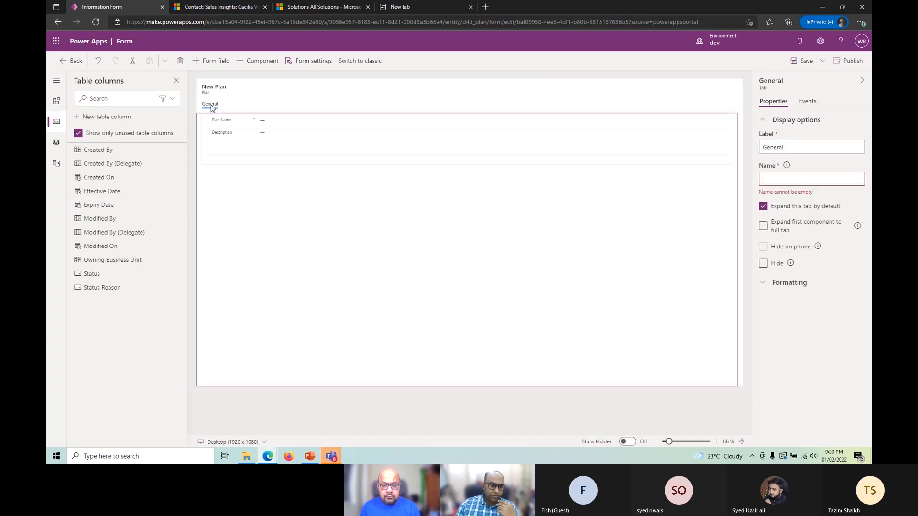
{"action": "left_click", "coordinate": [782, 285]}
{"action": "left_click", "coordinate": [795, 312]}
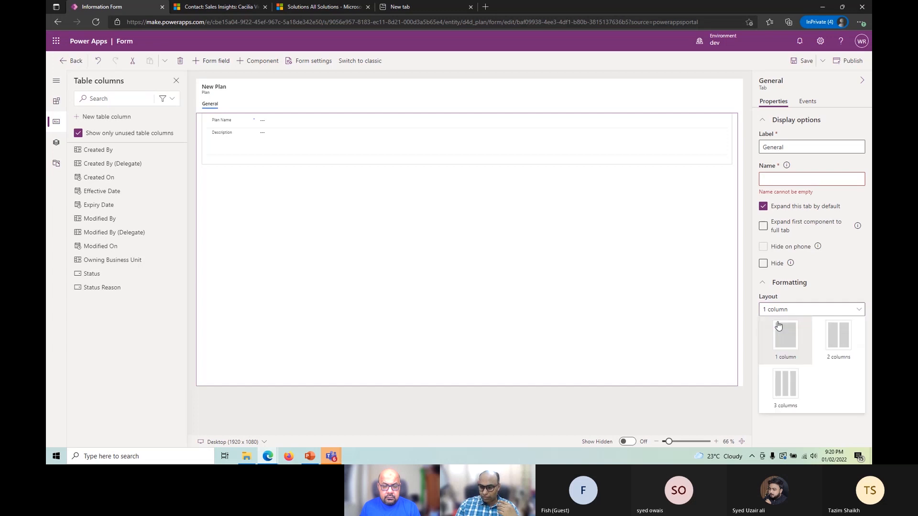
{"action": "left_click", "coordinate": [836, 349]}
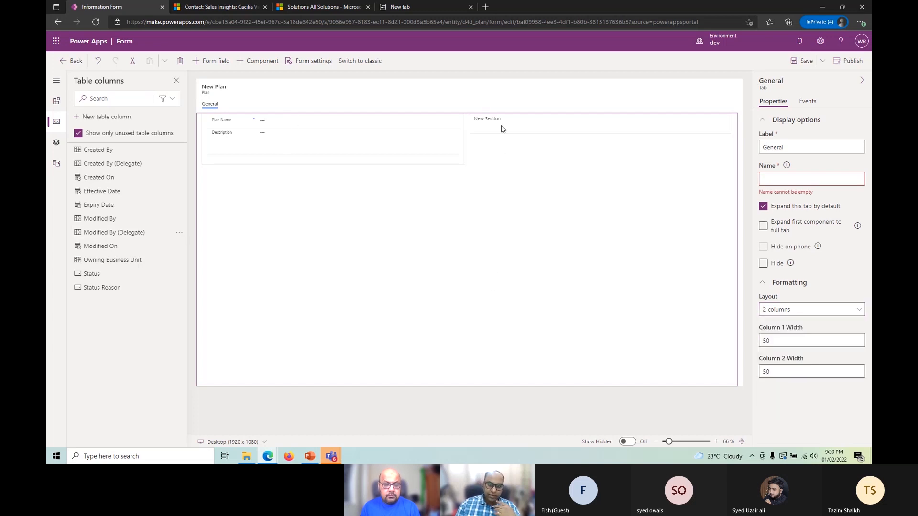
- Try to place the Effective Date and Expiry Date columns in the empty new section beside the General section
{"action": "left_click_drag", "start_coordinate": [132, 195], "coordinate": [491, 123]}
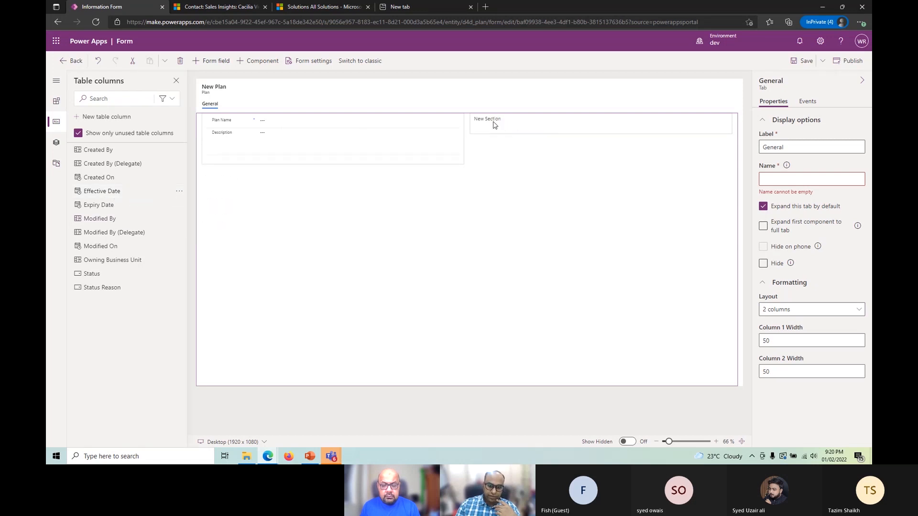
{"action": "left_click_drag", "start_coordinate": [107, 204], "coordinate": [506, 129]}
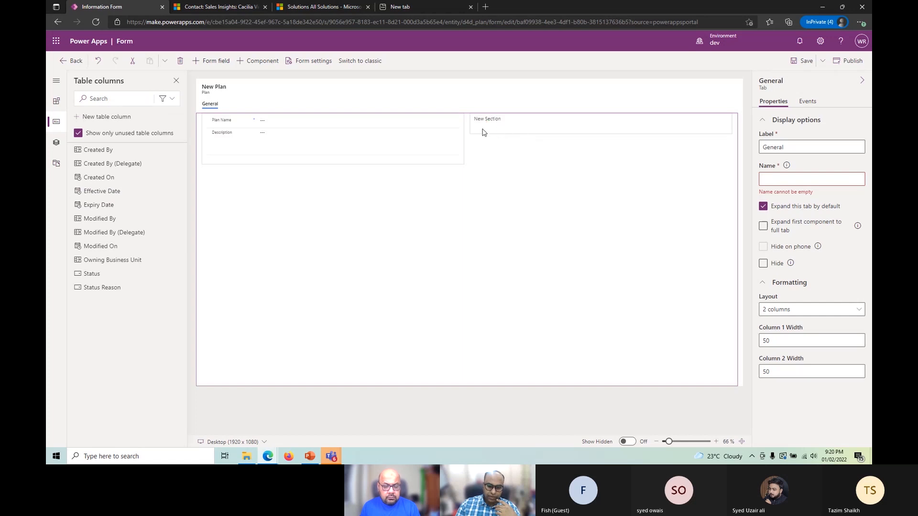
{"action": "left_click_drag", "start_coordinate": [108, 191], "coordinate": [497, 127]}
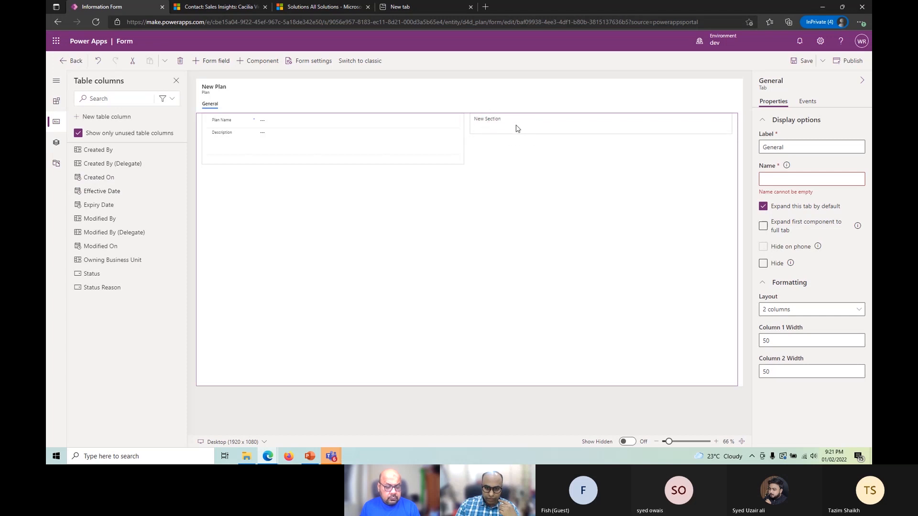
{"action": "left_click", "coordinate": [427, 139]}
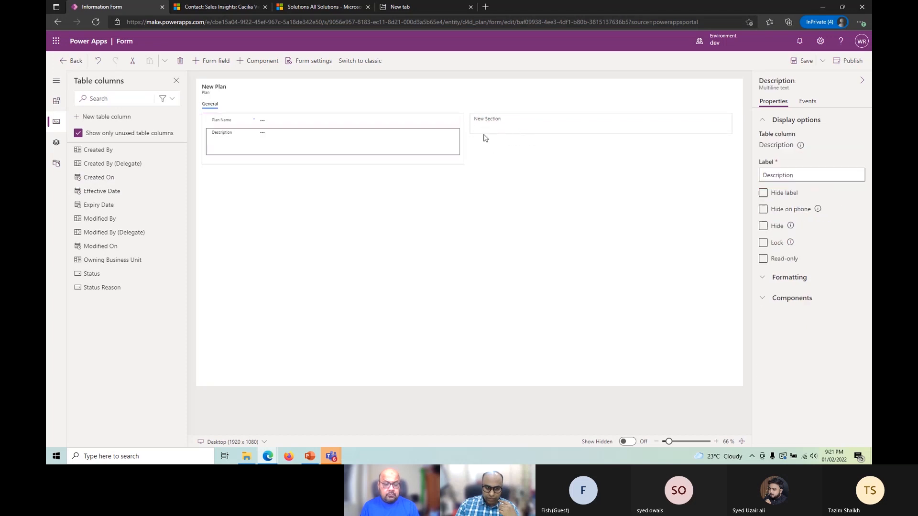
{"action": "left_click_drag", "start_coordinate": [99, 197], "coordinate": [514, 128]}
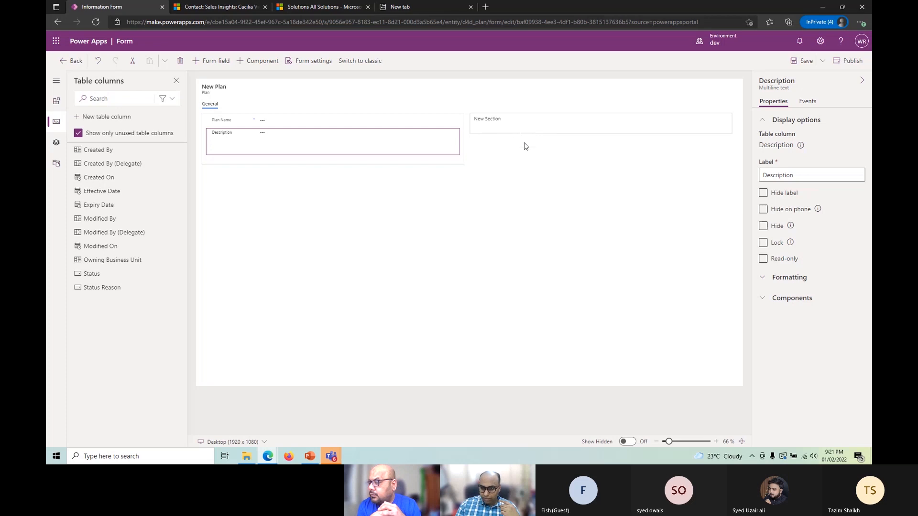
{"action": "left_click", "coordinate": [498, 138]}
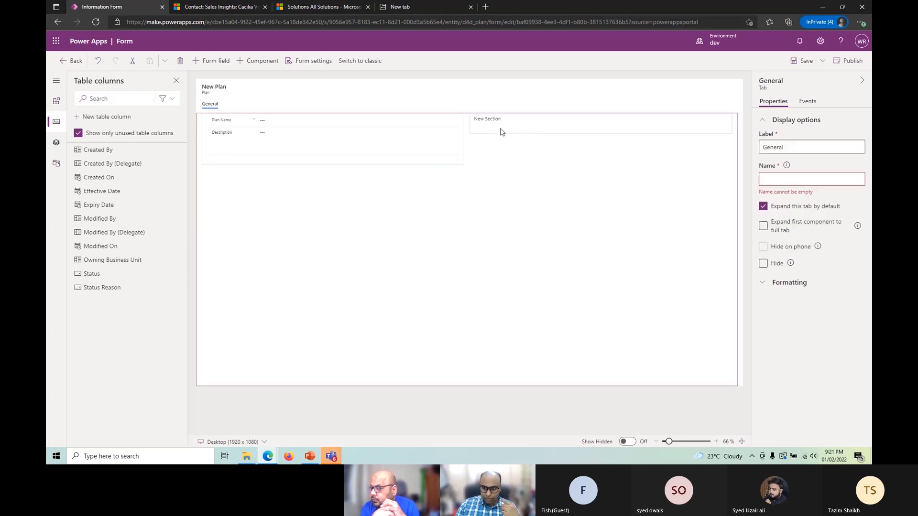
{"action": "left_click", "coordinate": [787, 181]}
{"action": "left_click", "coordinate": [362, 153]}
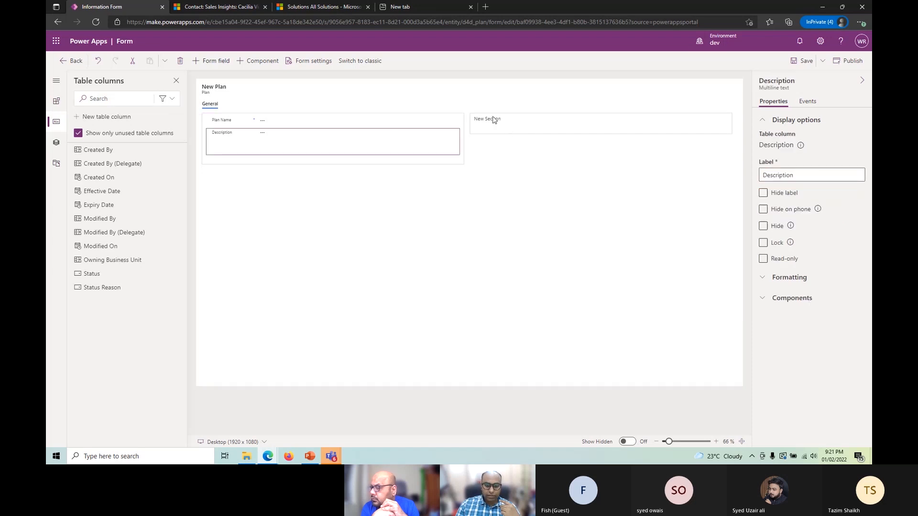
{"action": "left_click", "coordinate": [414, 125]}
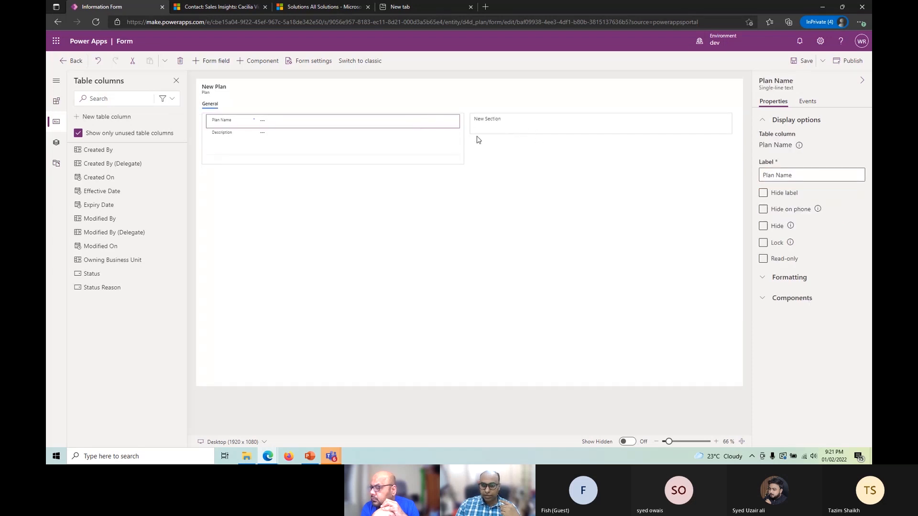
{"action": "left_click", "coordinate": [426, 158]}
{"action": "left_click", "coordinate": [427, 164]}
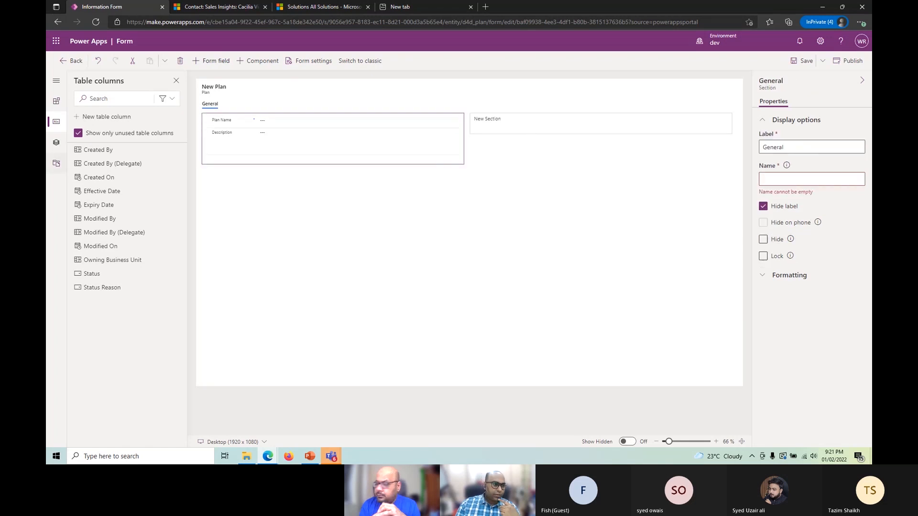
- Try a Spacer component between Plan Name and Description in the General section, and delete it again
{"action": "left_click", "coordinate": [56, 101]}
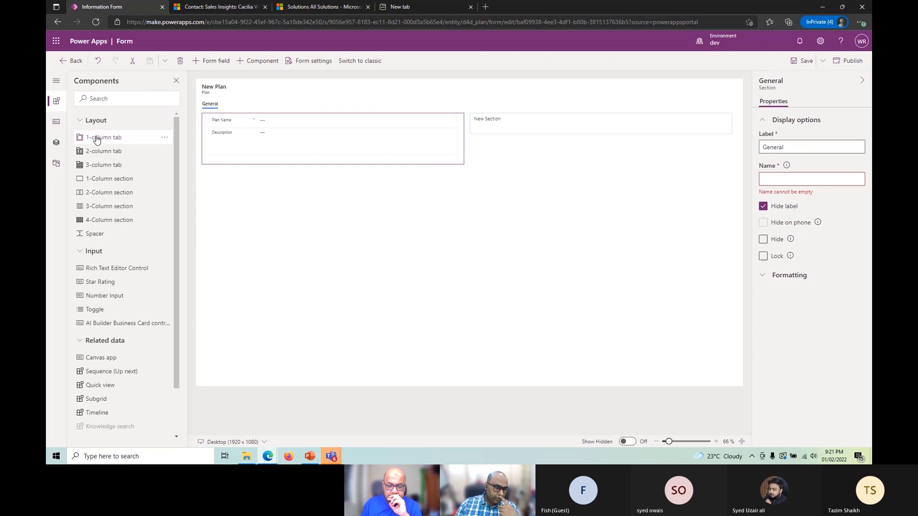
{"action": "scroll", "coordinate": [123, 250], "scroll_direction": "down", "scroll_amount": 1}
{"action": "scroll", "coordinate": [115, 181], "scroll_direction": "up", "scroll_amount": 1}
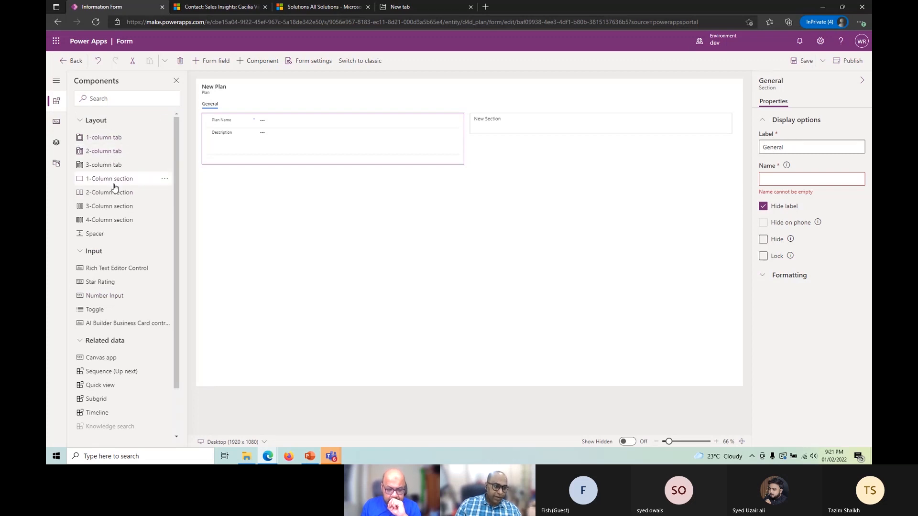
{"action": "scroll", "coordinate": [149, 256], "scroll_direction": "down", "scroll_amount": 1}
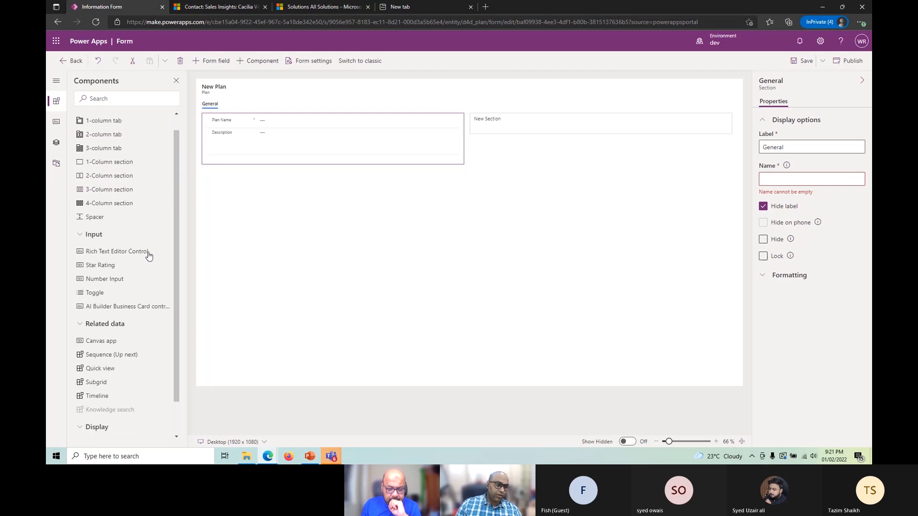
{"action": "scroll", "coordinate": [153, 252], "scroll_direction": "down", "scroll_amount": 2}
{"action": "mouse_move", "coordinate": [92, 181]}
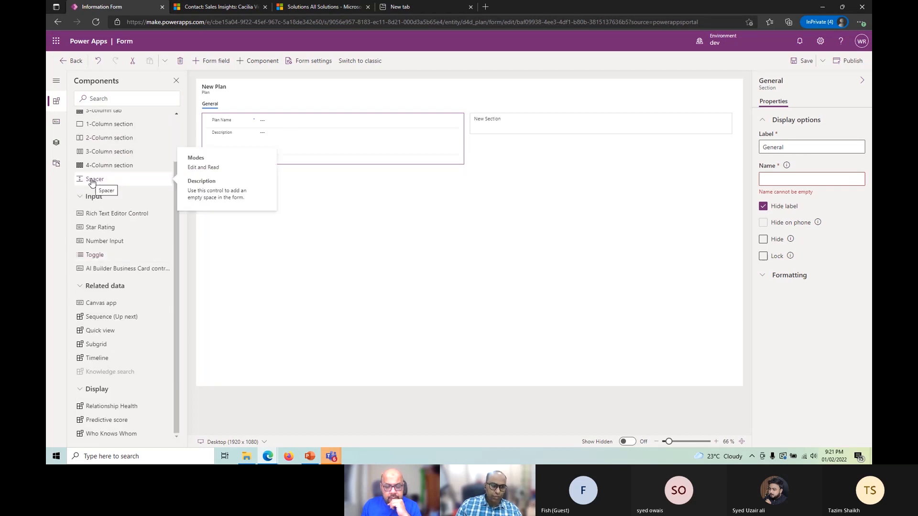
{"action": "left_click_drag", "start_coordinate": [92, 181], "coordinate": [257, 131]}
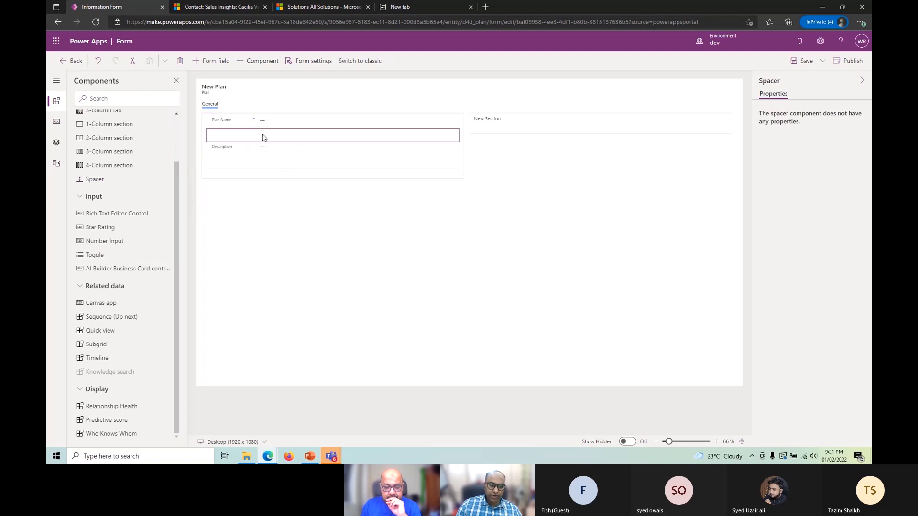
{"action": "key", "text": "Delete"}
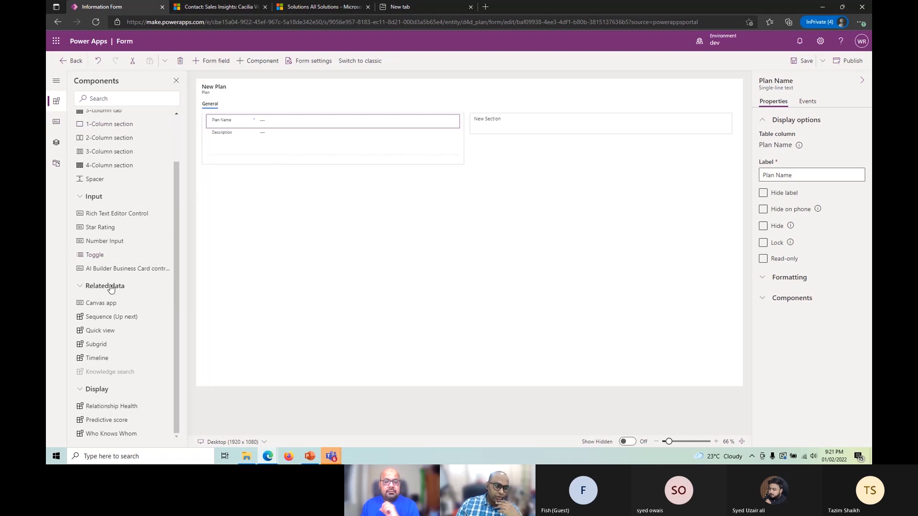
- Review the available input and related data components, and add a 1-column section below the General section
{"action": "mouse_move", "coordinate": [131, 218]}
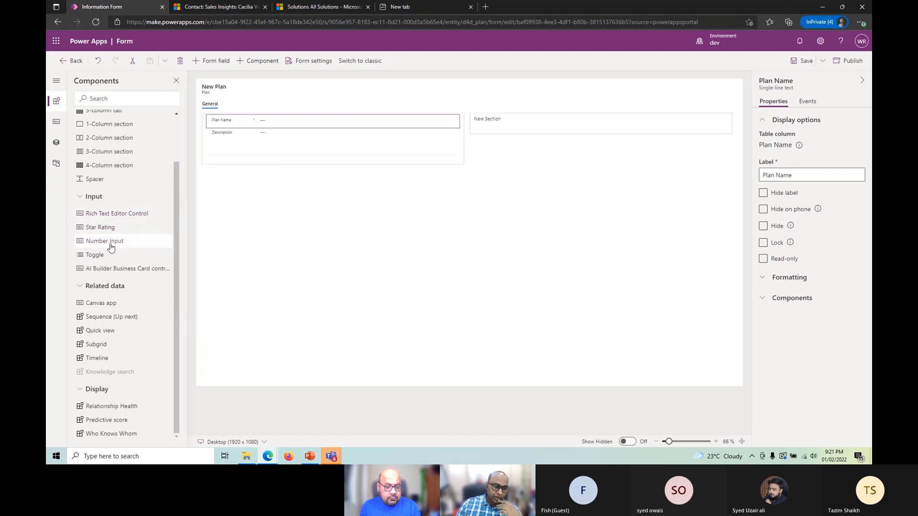
{"action": "mouse_move", "coordinate": [111, 246]}
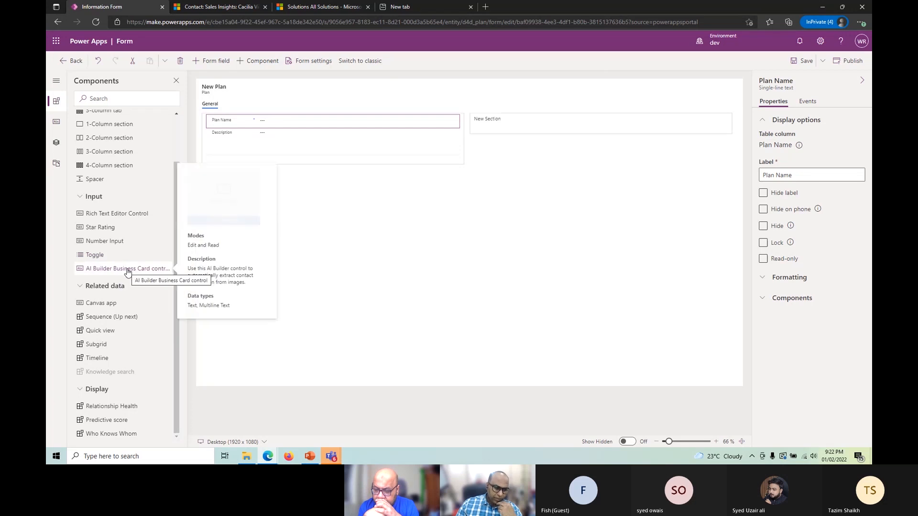
{"action": "mouse_move", "coordinate": [119, 321]}
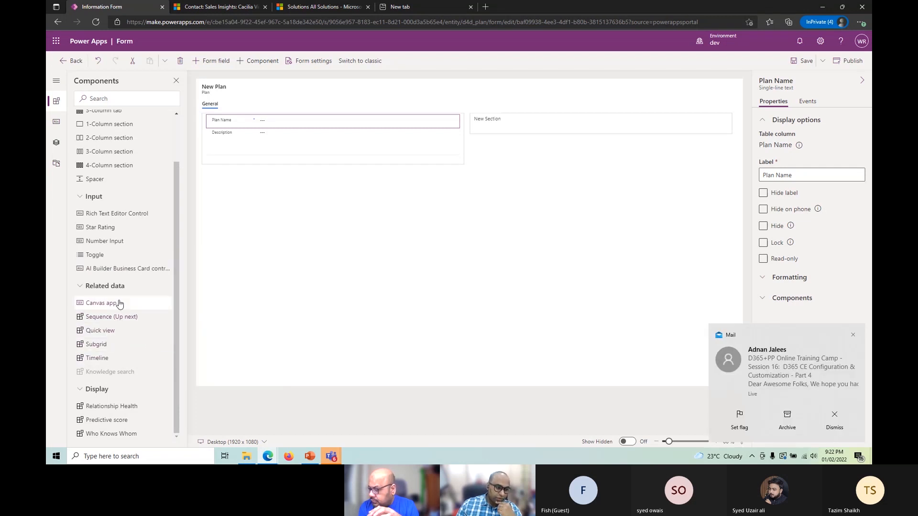
{"action": "mouse_move", "coordinate": [98, 358]}
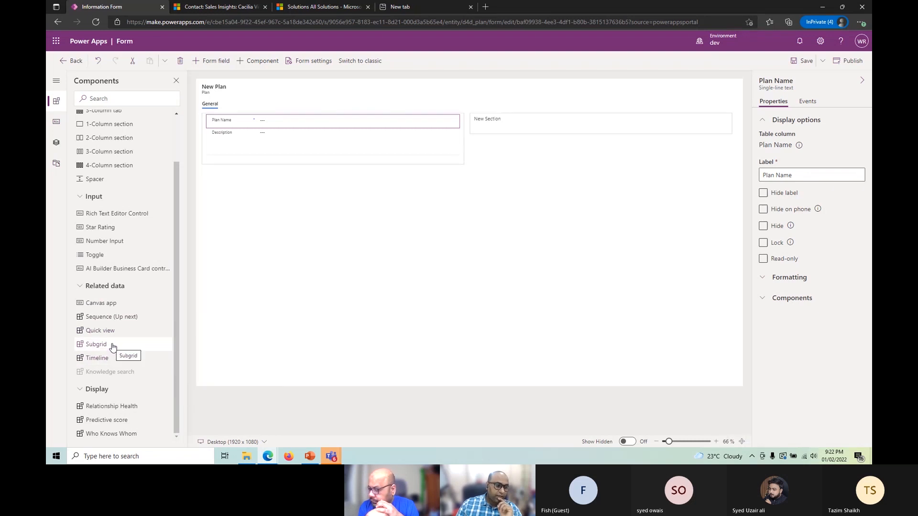
{"action": "scroll", "coordinate": [99, 340], "scroll_direction": "up", "scroll_amount": 2}
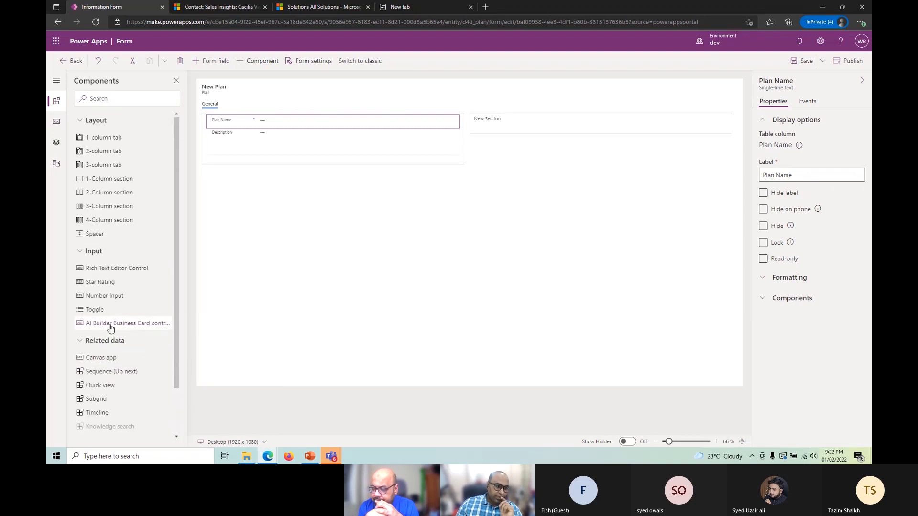
{"action": "left_click_drag", "start_coordinate": [117, 179], "coordinate": [480, 150]}
{"action": "left_click", "coordinate": [507, 174]}
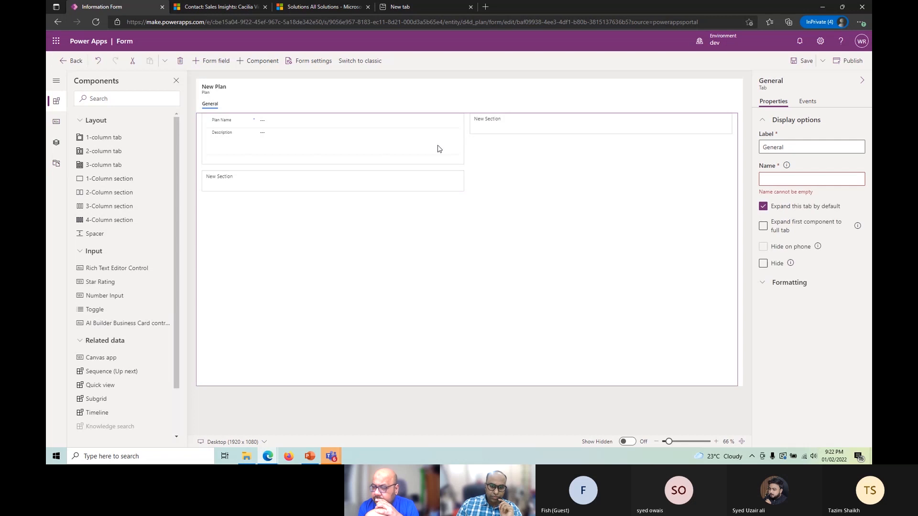
{"action": "left_click", "coordinate": [363, 182]}
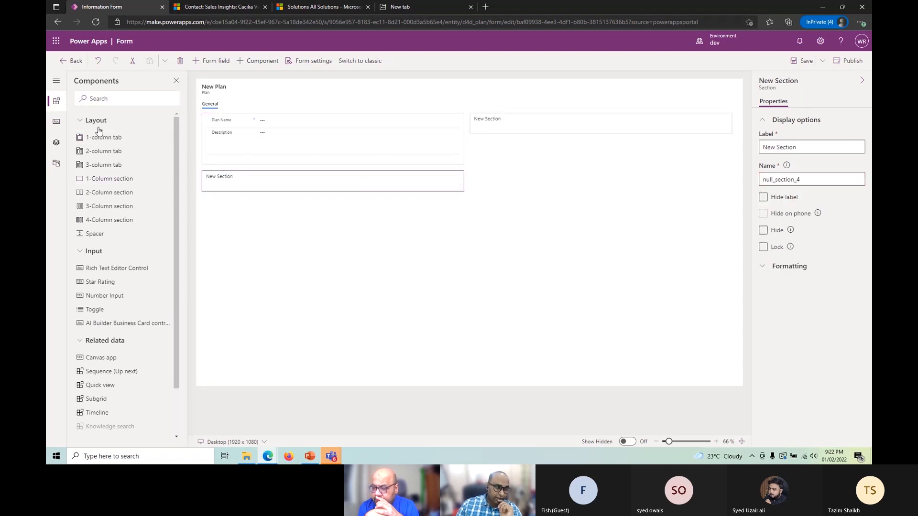
- Place the Effective Date and Expiry Date columns below Description in the form's General section
{"action": "left_click", "coordinate": [56, 120]}
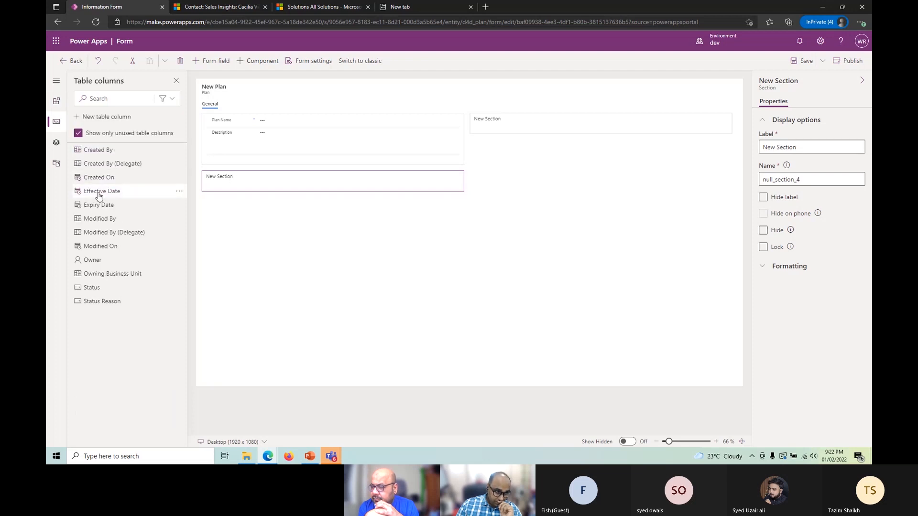
{"action": "left_click_drag", "start_coordinate": [98, 190], "coordinate": [273, 141]}
{"action": "left_click_drag", "start_coordinate": [109, 191], "coordinate": [289, 172]}
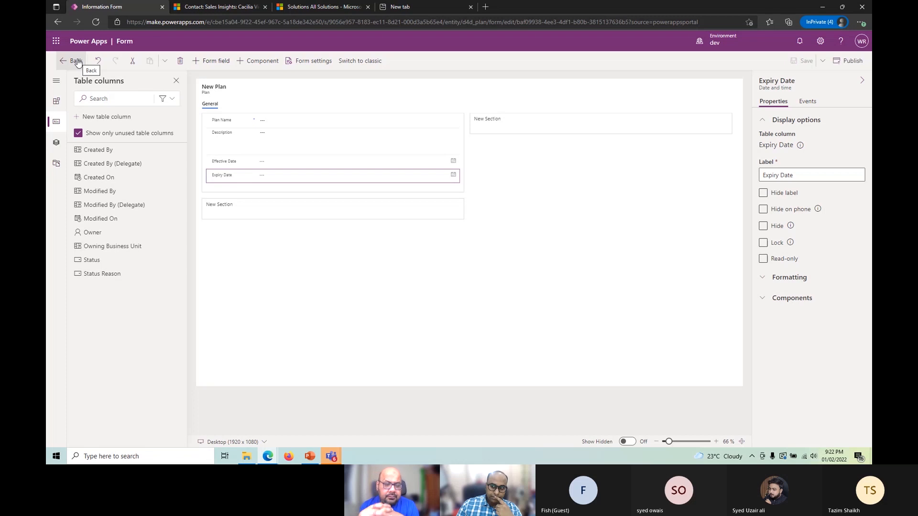
- Leave the form editor, go to the Plan table's views and examine their view types
{"action": "left_click", "coordinate": [77, 61]}
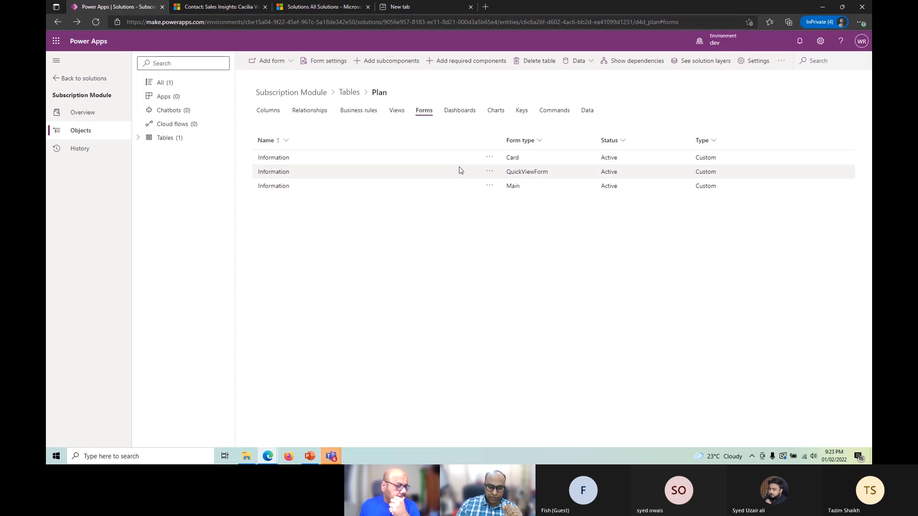
{"action": "left_click", "coordinate": [396, 110]}
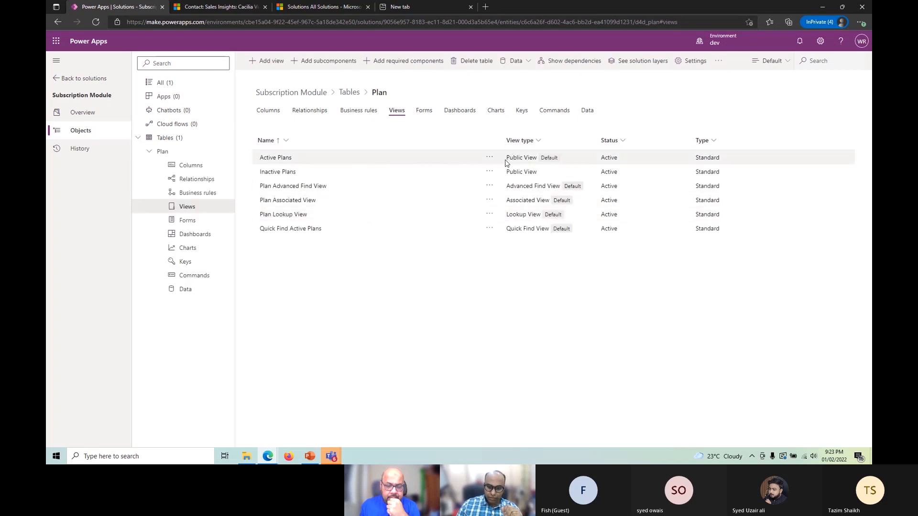
{"action": "left_click_drag", "start_coordinate": [508, 159], "coordinate": [550, 158]}
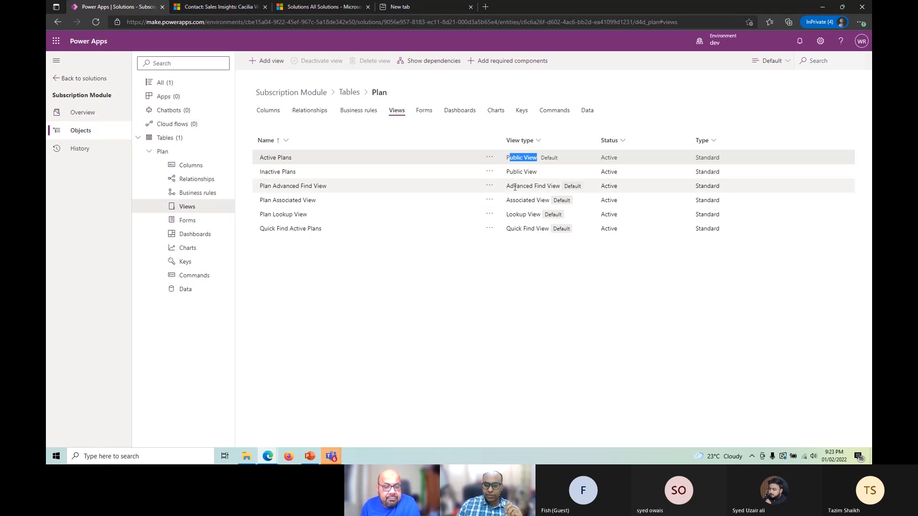
{"action": "left_click_drag", "start_coordinate": [515, 187], "coordinate": [572, 190]}
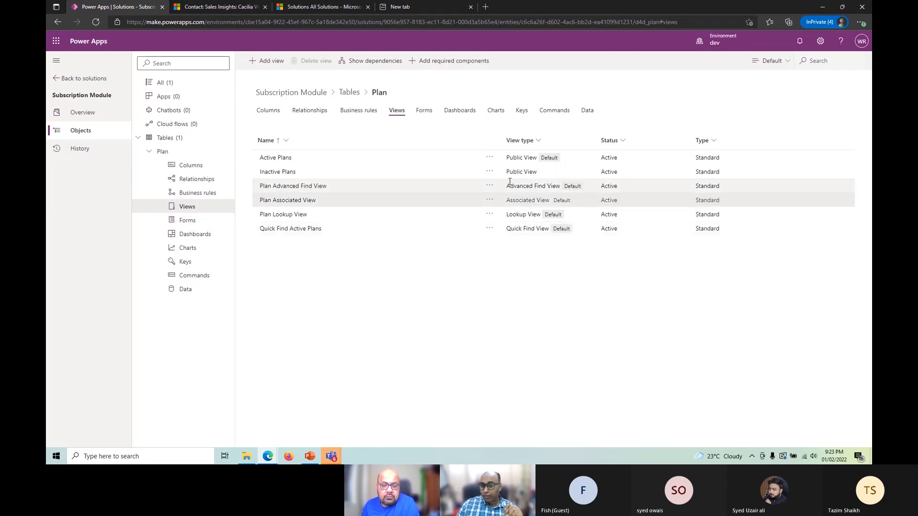
{"action": "left_click_drag", "start_coordinate": [510, 229], "coordinate": [548, 228]}
{"action": "left_click", "coordinate": [543, 260]}
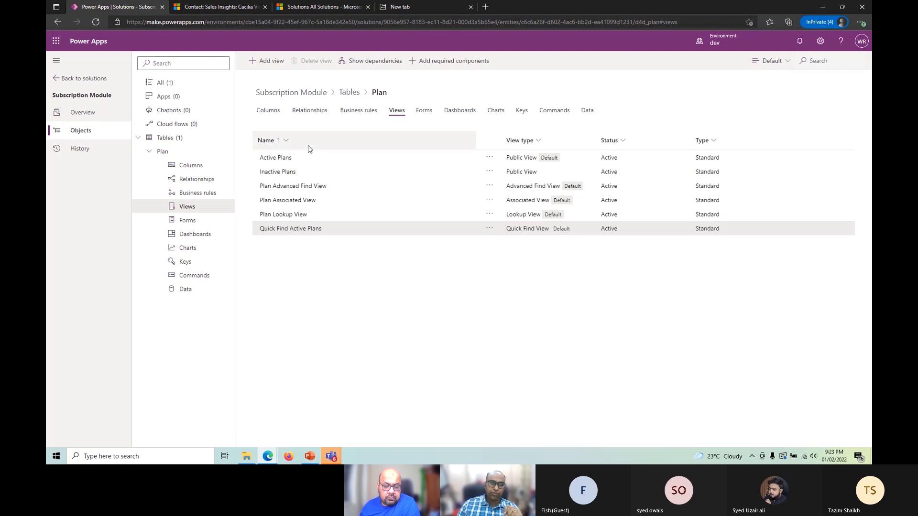
- Open the Active Plans view and add the Effective Date and Expiry Date columns to it
{"action": "left_click", "coordinate": [273, 157]}
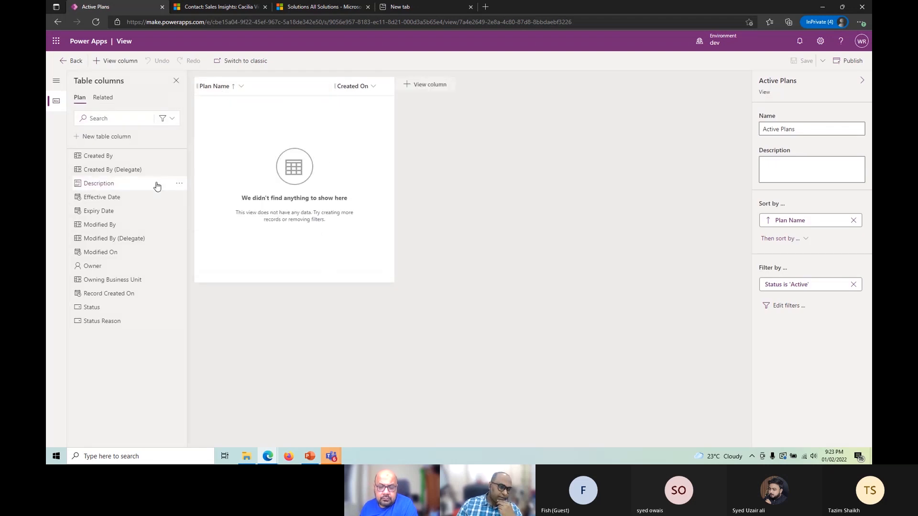
{"action": "mouse_move", "coordinate": [110, 200]}
{"action": "left_click_drag", "start_coordinate": [110, 199], "coordinate": [253, 90]}
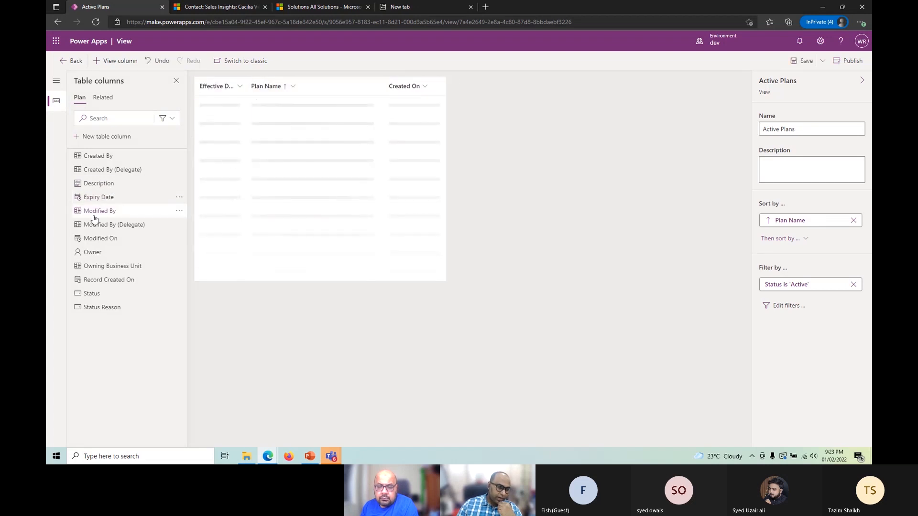
{"action": "left_click_drag", "start_coordinate": [109, 197], "coordinate": [250, 92]}
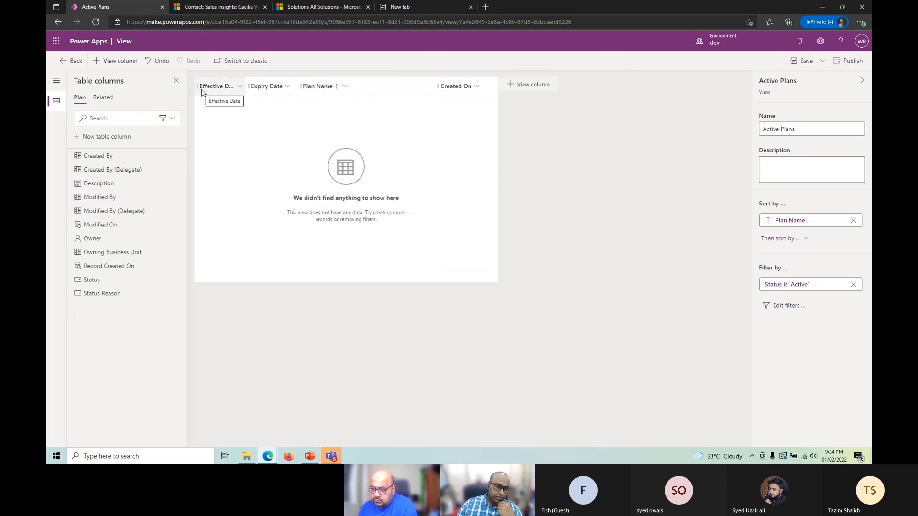
- Make Plan Name the first column of the Active Plans view and sort it Z to A
{"action": "left_click_drag", "start_coordinate": [304, 93], "coordinate": [207, 92]}
{"action": "left_click", "coordinate": [242, 91]}
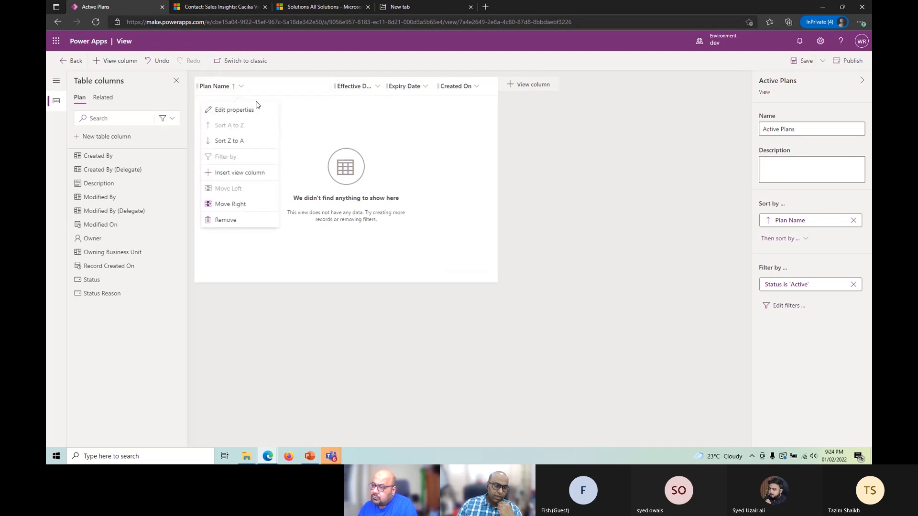
{"action": "left_click", "coordinate": [227, 142]}
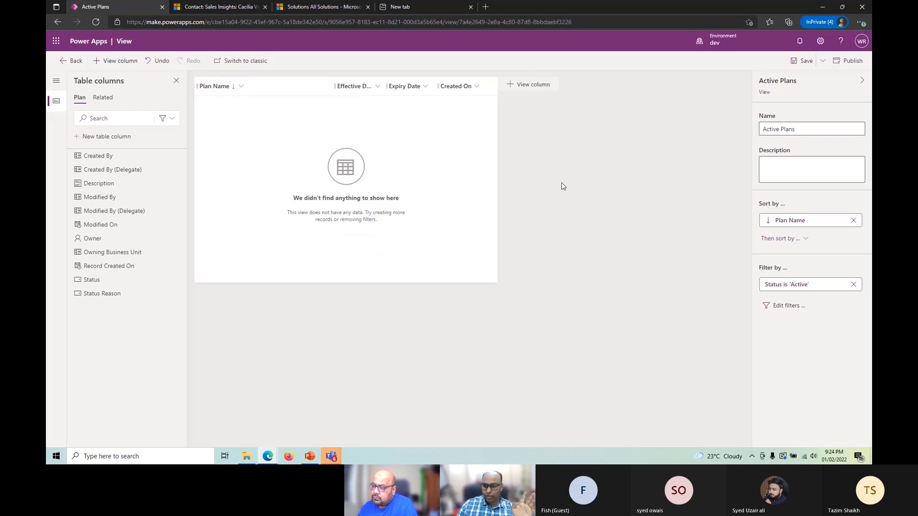
- Check the filter conditions of the Active Plans view without changing them and save the view
{"action": "left_click", "coordinate": [788, 308]}
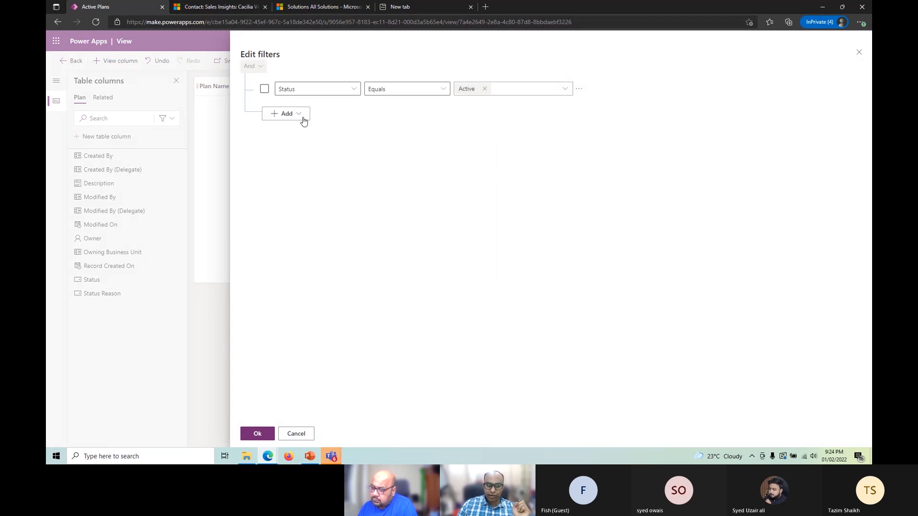
{"action": "left_click", "coordinate": [297, 434]}
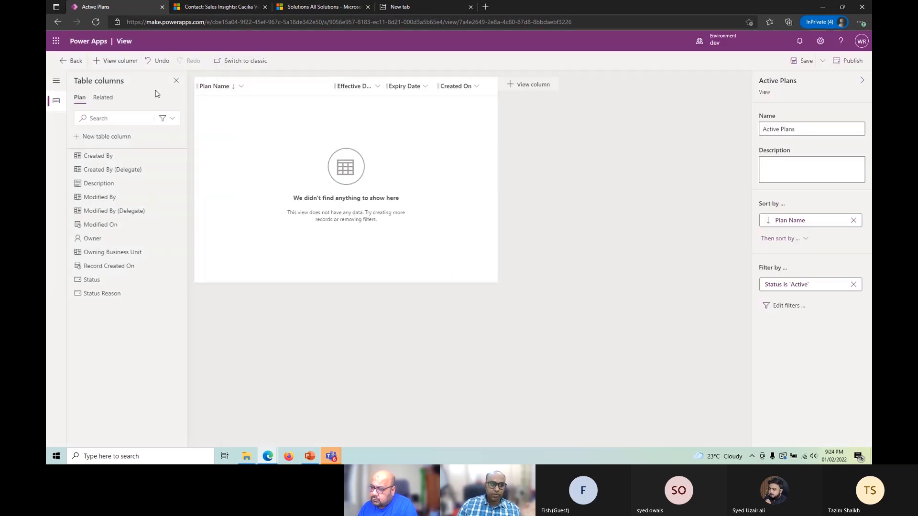
{"action": "left_click", "coordinate": [802, 60]}
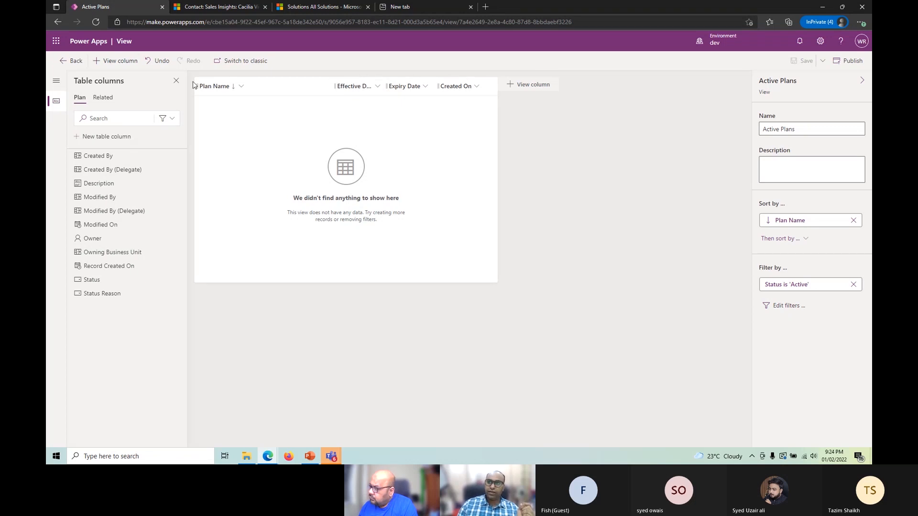
- Return to the Subscription Module solution's overview and publish all customizations
{"action": "left_click", "coordinate": [61, 62]}
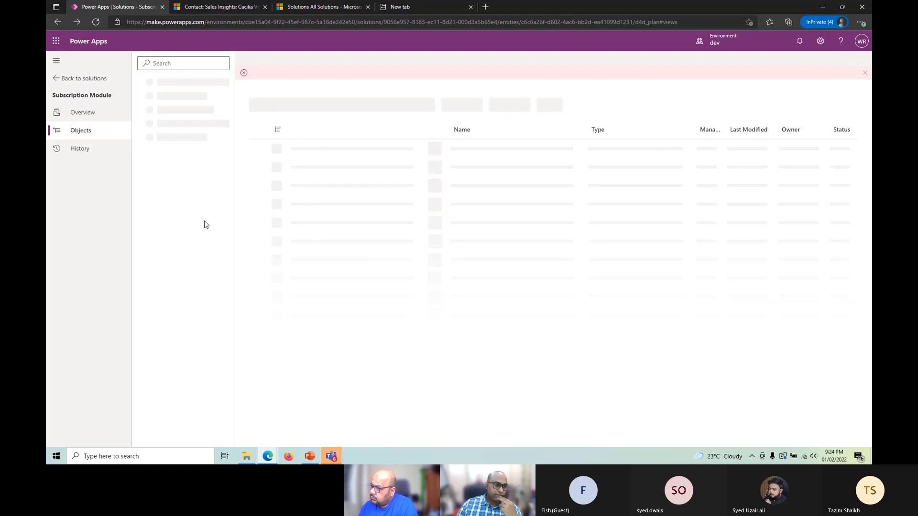
{"action": "left_click", "coordinate": [91, 115]}
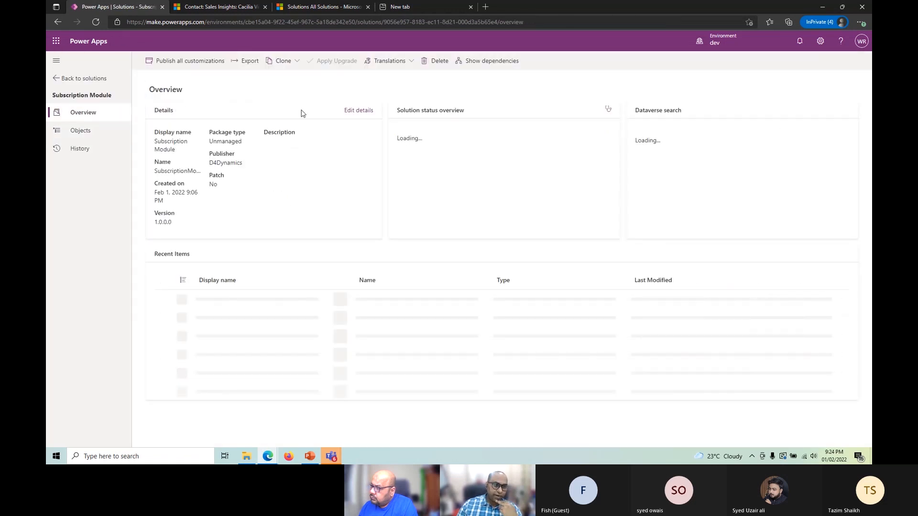
{"action": "left_click", "coordinate": [184, 63]}
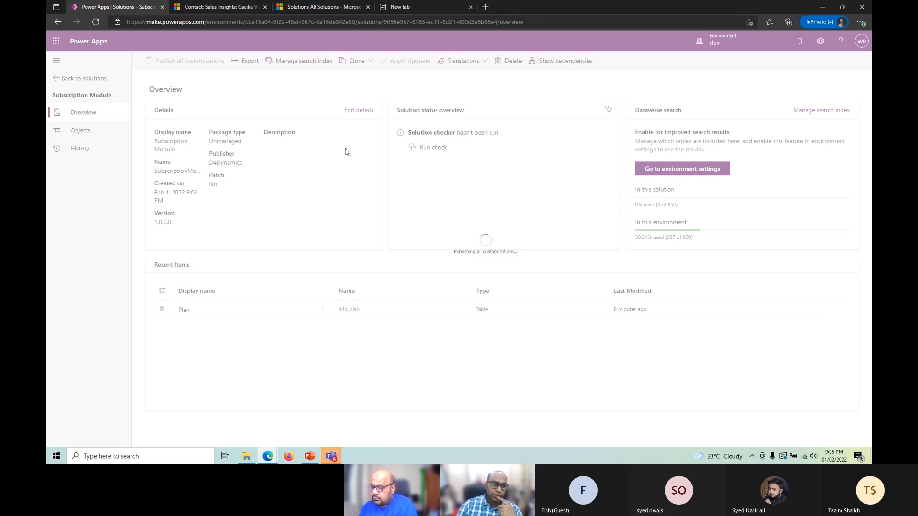
- Switch to Dynamics 365 Sales Hub and try to open Advanced Find while checking the publishing progress in Power Apps
{"action": "left_click", "coordinate": [188, 7]}
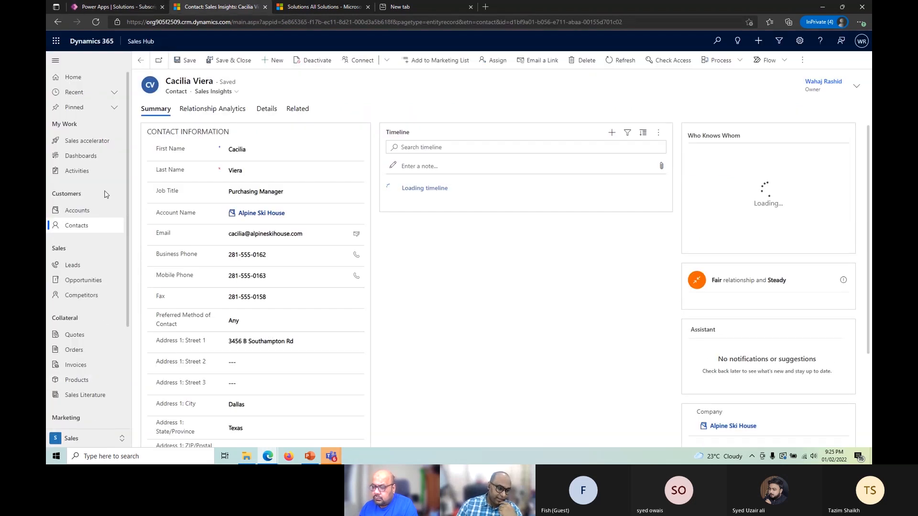
{"action": "left_click", "coordinate": [126, 6]}
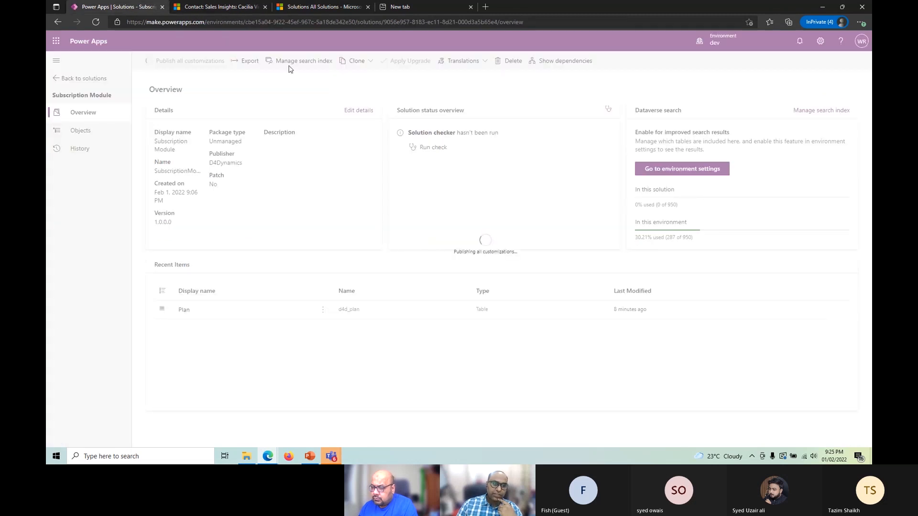
{"action": "left_click", "coordinate": [217, 7]}
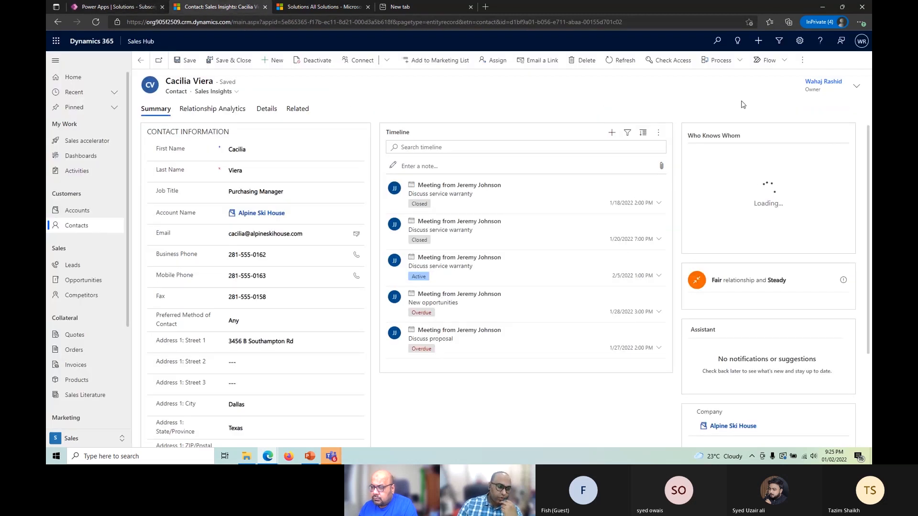
{"action": "left_click", "coordinate": [778, 41]}
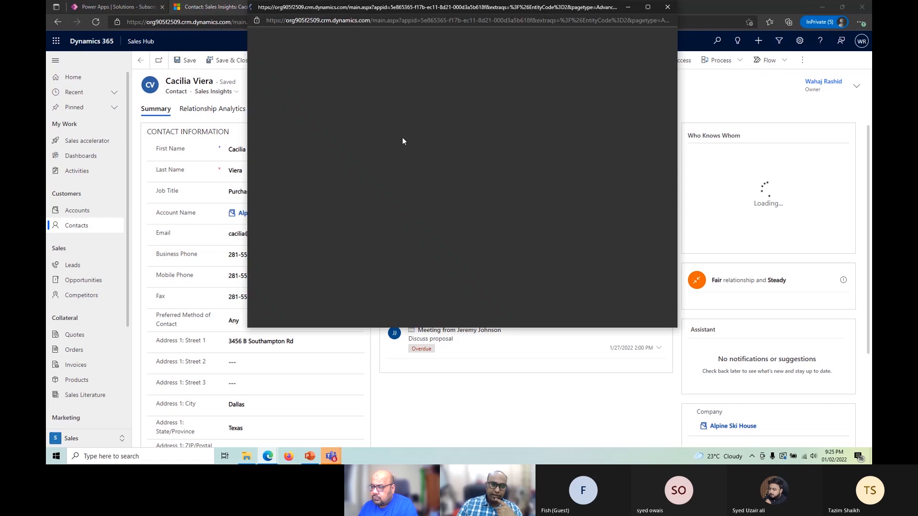
{"action": "left_click_drag", "start_coordinate": [285, 7], "coordinate": [285, 49]}
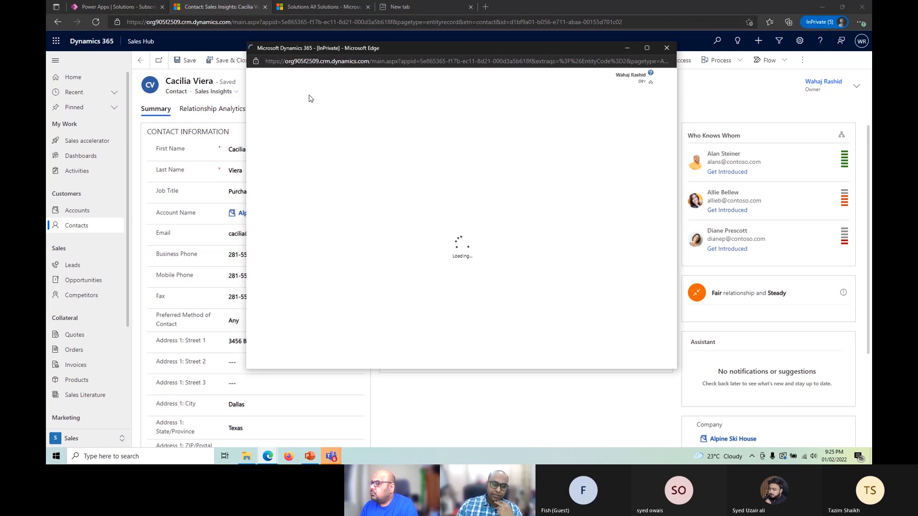
{"action": "left_click", "coordinate": [102, 7]}
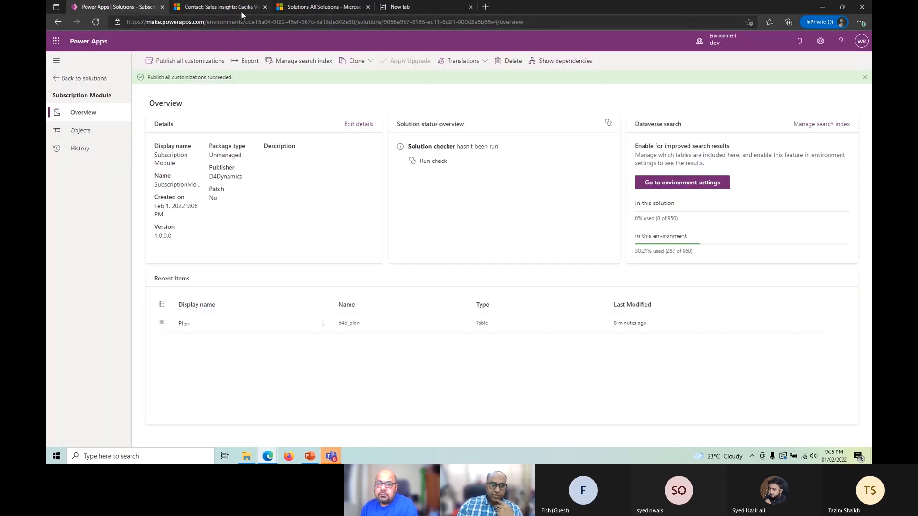
{"action": "left_click", "coordinate": [242, 9]}
{"action": "mouse_move", "coordinate": [268, 458]}
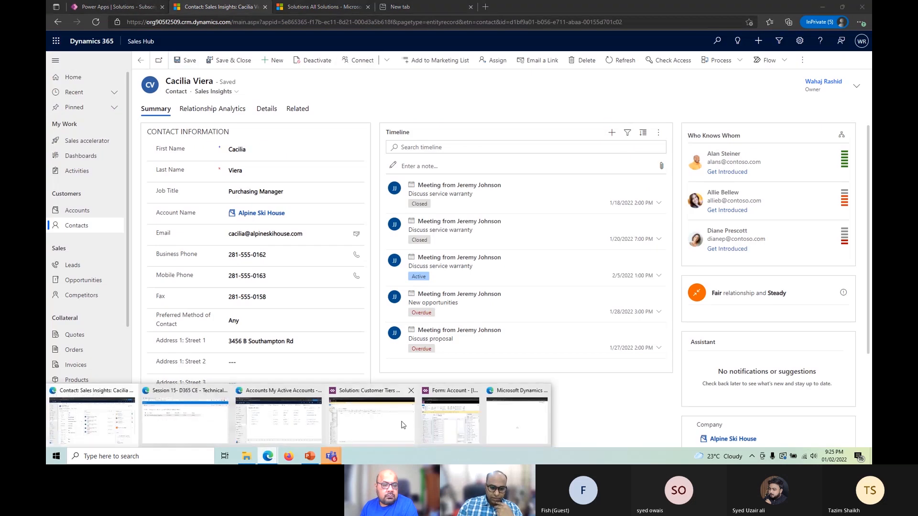
{"action": "left_click", "coordinate": [517, 419]}
{"action": "left_click", "coordinate": [666, 48]}
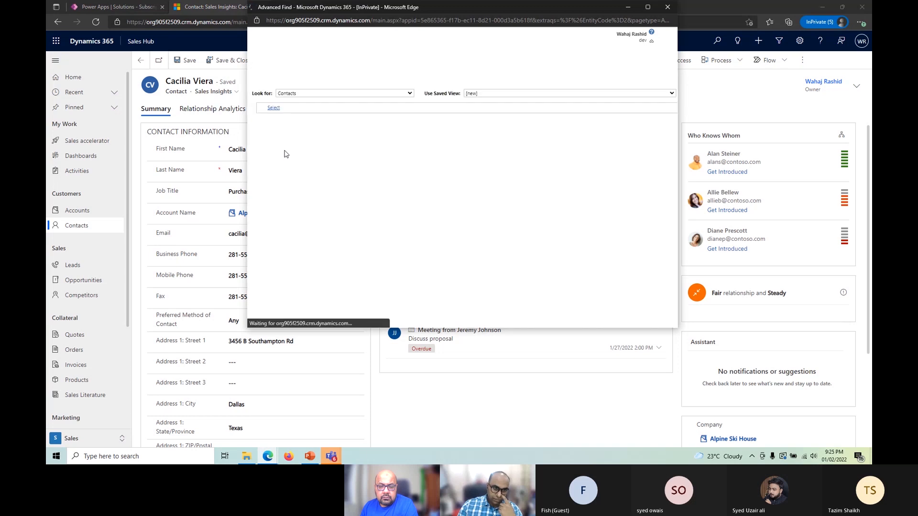
- Run an Advanced Find query for Plans records without any filter criteria
{"action": "left_click", "coordinate": [321, 93]}
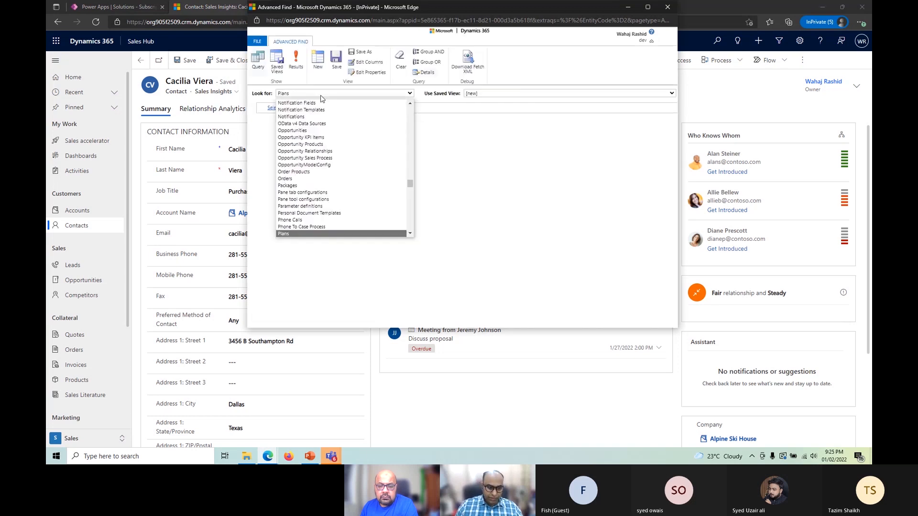
{"action": "key", "text": "Return"}
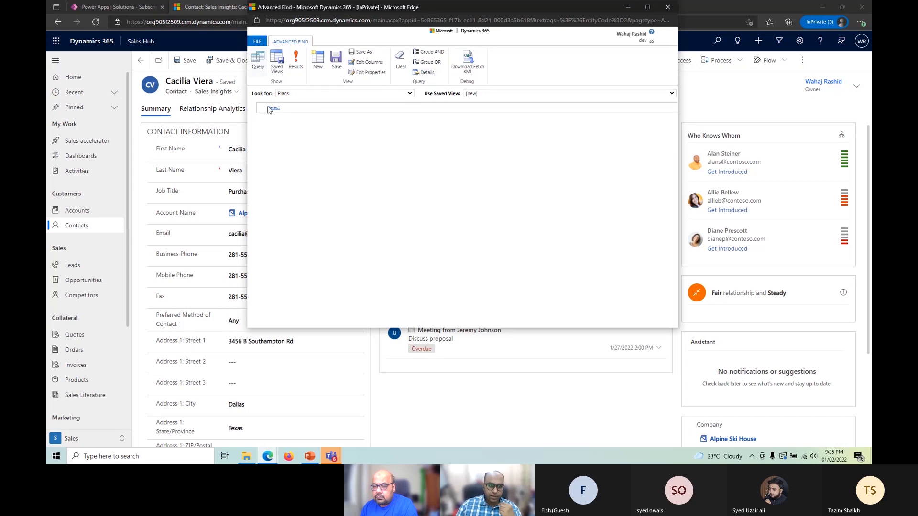
{"action": "left_click", "coordinate": [295, 65]}
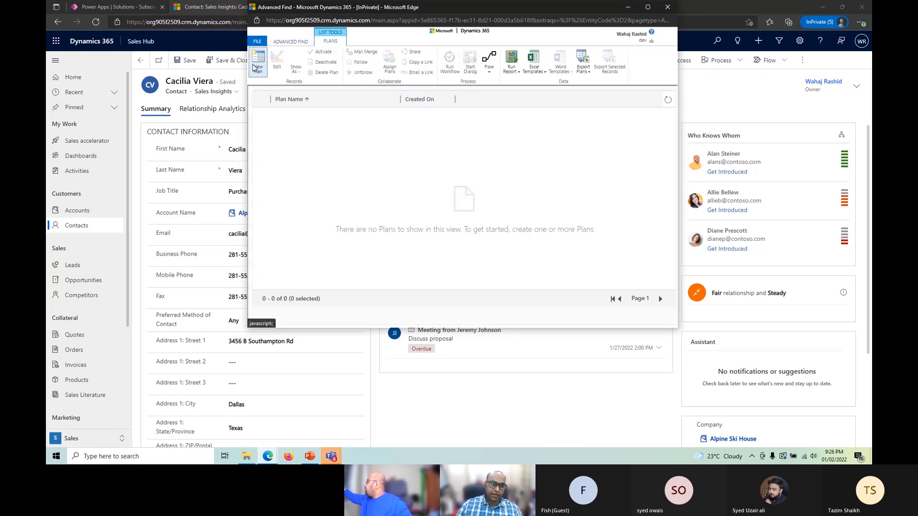
- Try to create a new Plan record from the Advanced Find results and close the Advanced Find windows
{"action": "left_click", "coordinate": [257, 63]}
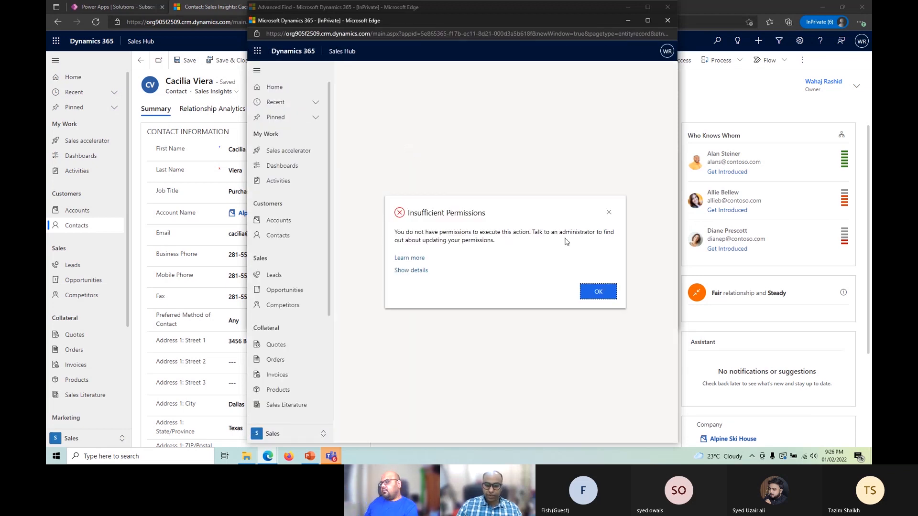
{"action": "left_click", "coordinate": [598, 291]}
{"action": "left_click", "coordinate": [668, 20]}
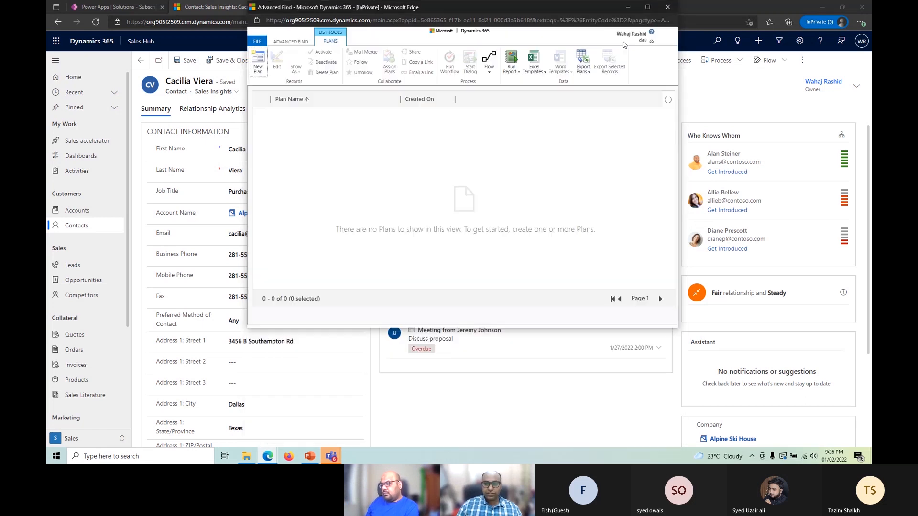
{"action": "left_click", "coordinate": [668, 6]}
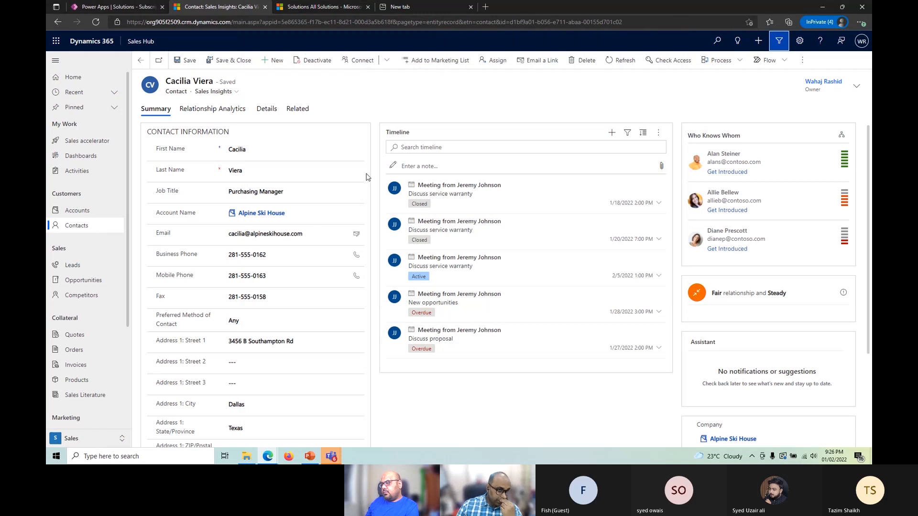
- Switch back to Power Apps, go to the list of apps and open Sales Hub for editing in the App Designer
{"action": "left_click", "coordinate": [126, 6]}
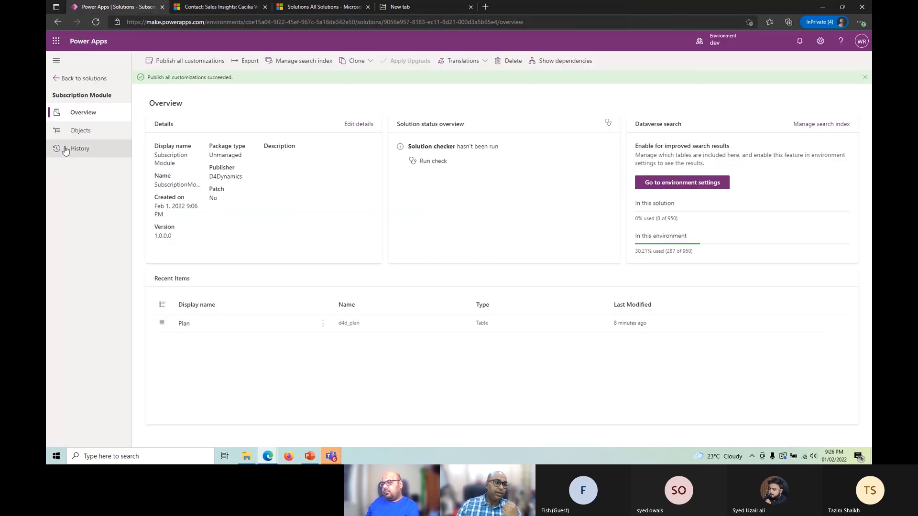
{"action": "left_click", "coordinate": [72, 78]}
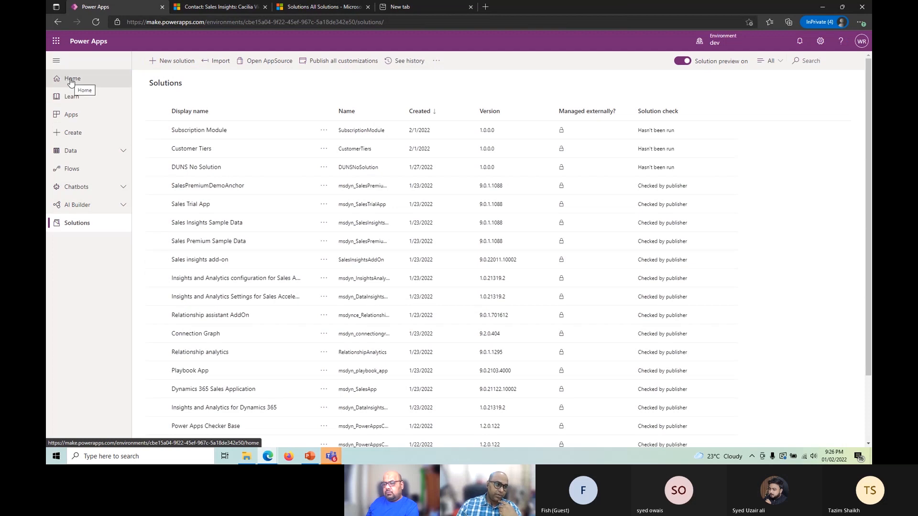
{"action": "left_click", "coordinate": [67, 115]}
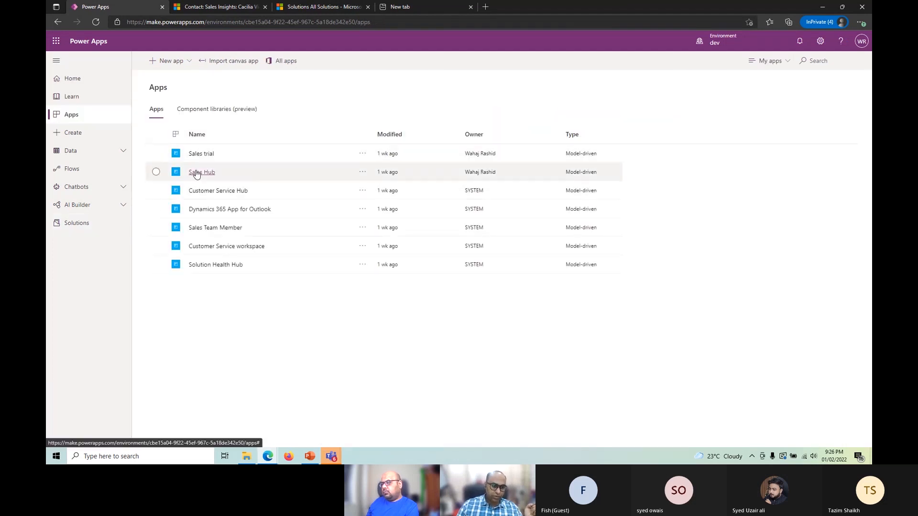
{"action": "left_click", "coordinate": [365, 177]}
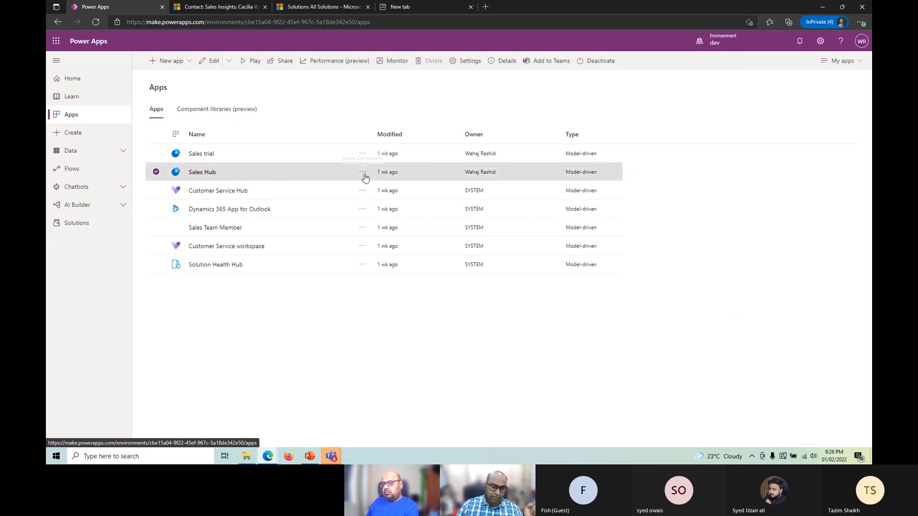
{"action": "left_click", "coordinate": [363, 175]}
{"action": "left_click", "coordinate": [374, 192]}
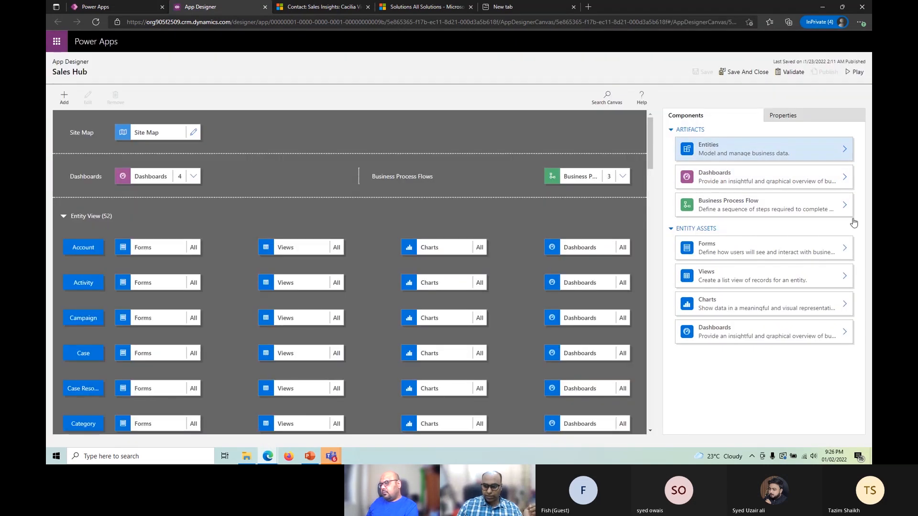
- Add the Action Card and Plan (d4d_plan) entities to the Sales Hub app
{"action": "left_click", "coordinate": [708, 155]}
{"action": "left_click", "coordinate": [679, 245]}
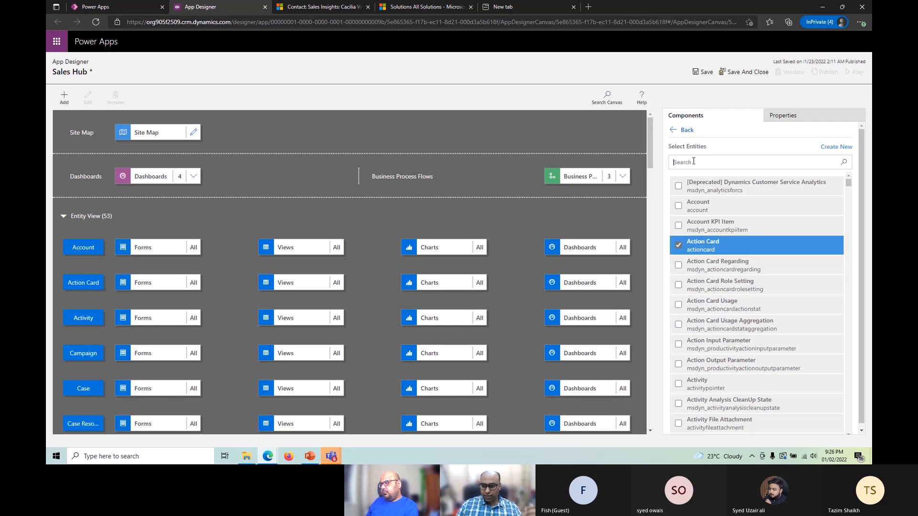
{"action": "type", "text": "plan"}
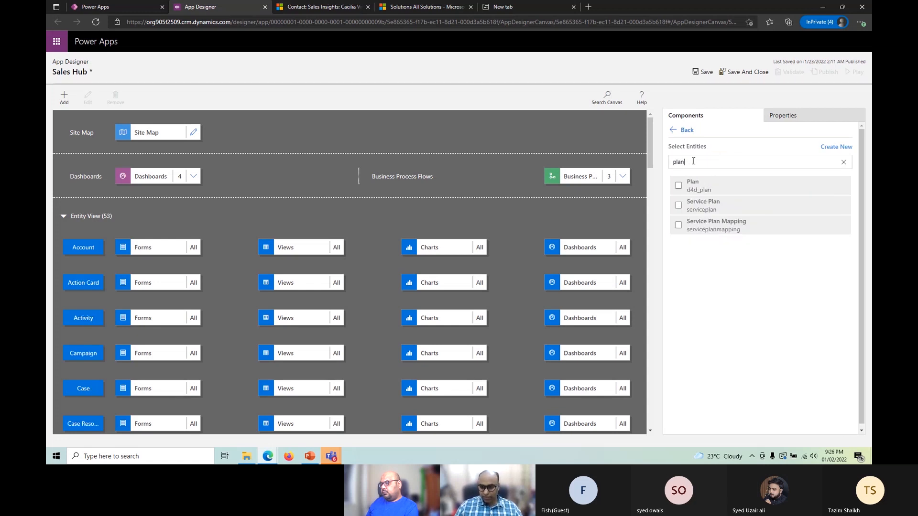
{"action": "left_click", "coordinate": [678, 186]}
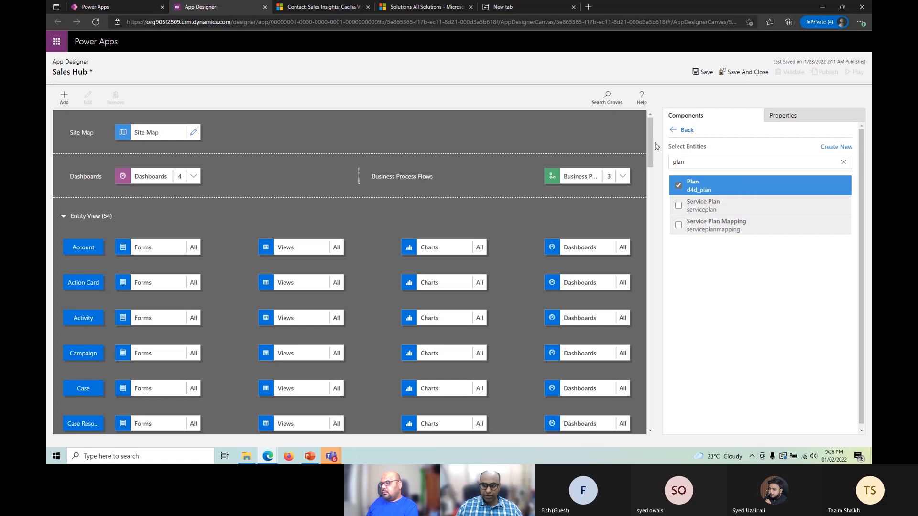
- Search the app canvas for "plan" and go to the Plan entity's row
{"action": "left_click_drag", "start_coordinate": [656, 148], "coordinate": [135, 215]}
{"action": "left_click", "coordinate": [607, 98]}
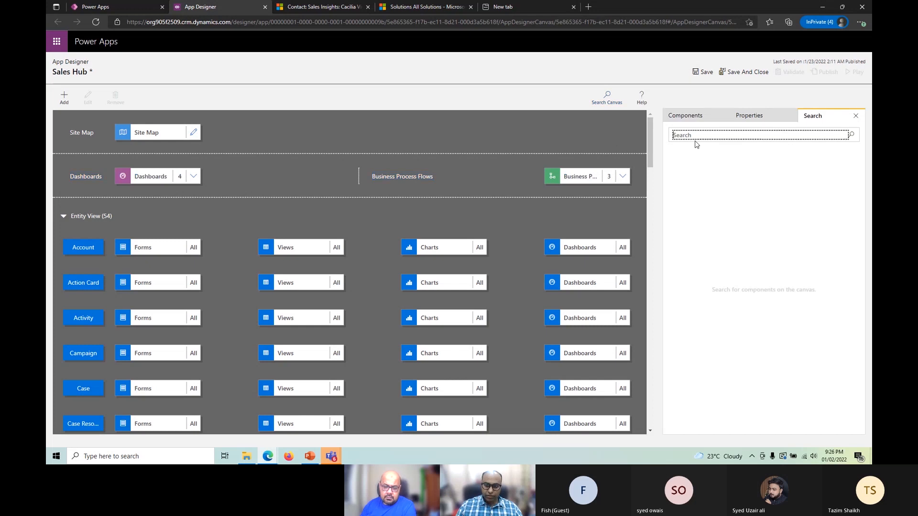
{"action": "type", "text": "plan"}
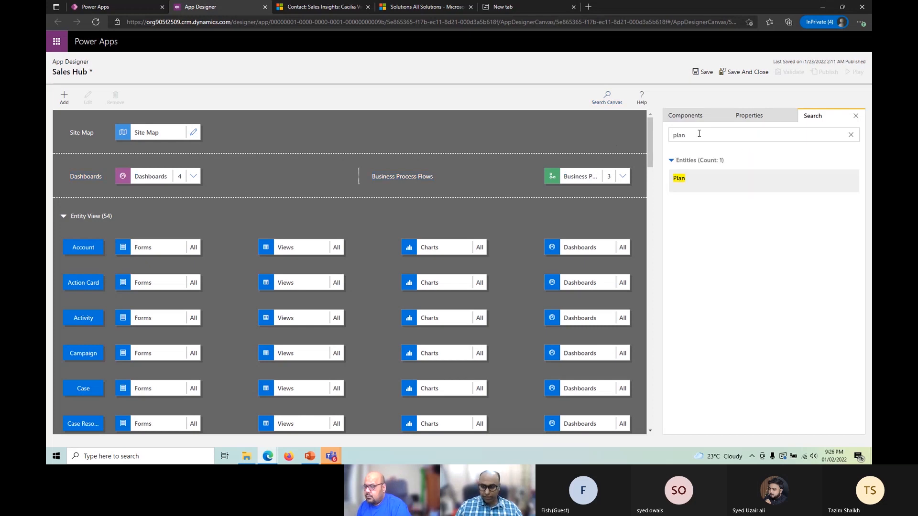
{"action": "left_click", "coordinate": [698, 180]}
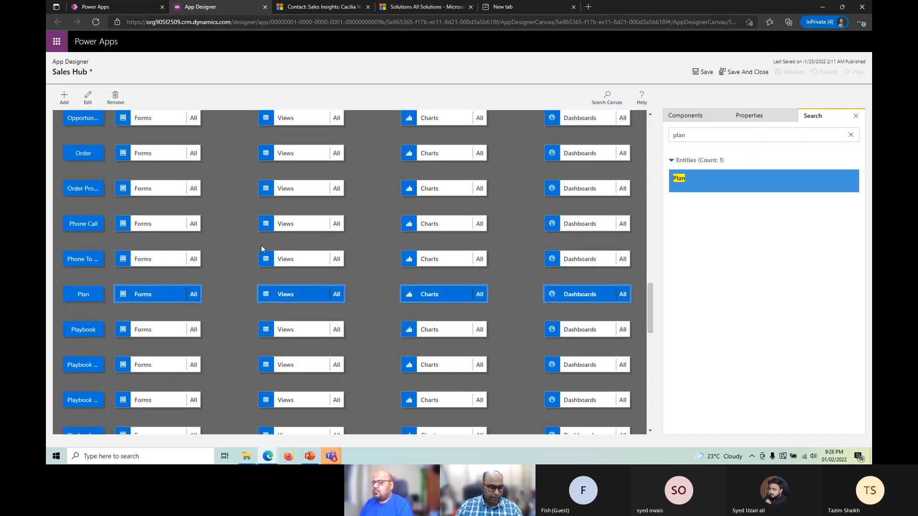
- Examine which forms, views and charts of the Plan entity are included in the app, then select the whole entity
{"action": "left_click", "coordinate": [139, 295]}
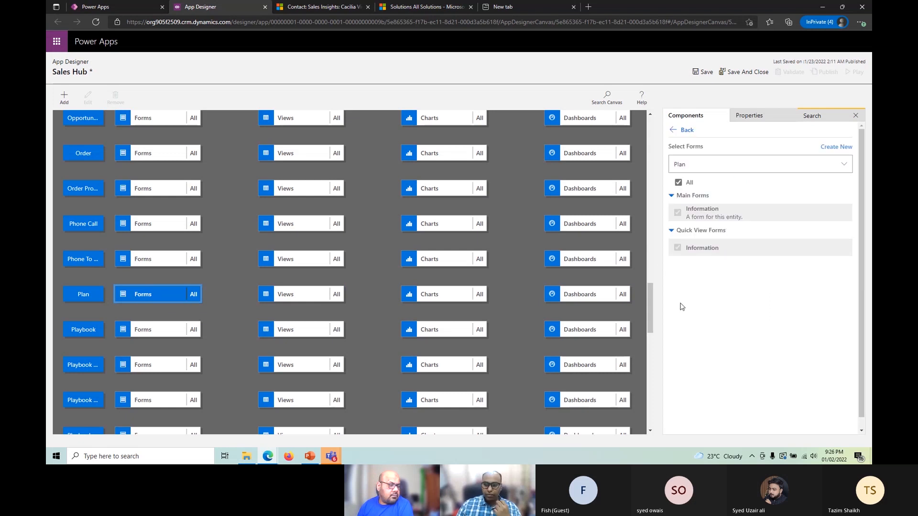
{"action": "left_click", "coordinate": [316, 295]}
{"action": "left_click", "coordinate": [412, 295]}
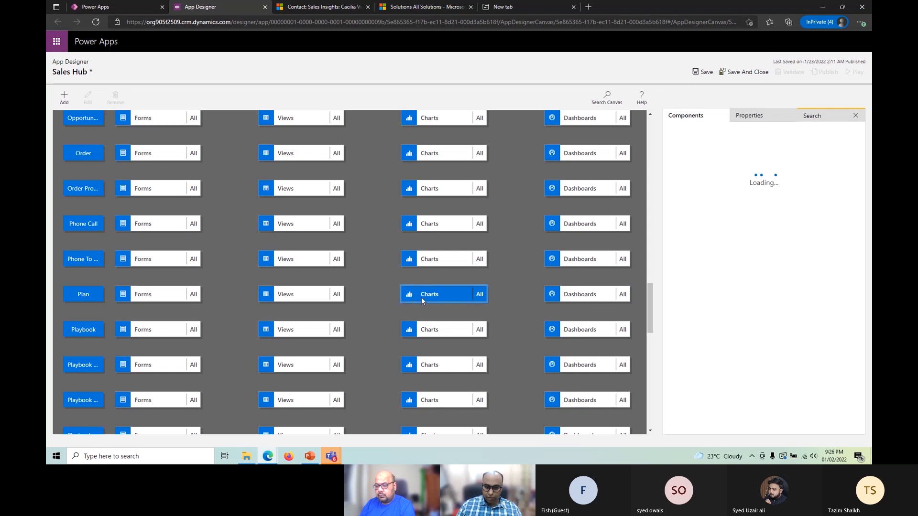
{"action": "left_click", "coordinate": [127, 298]}
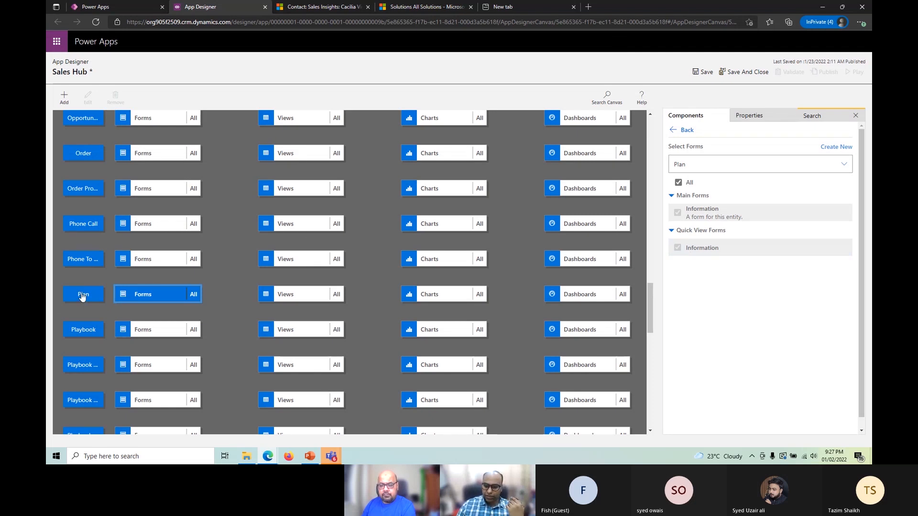
{"action": "left_click", "coordinate": [82, 296]}
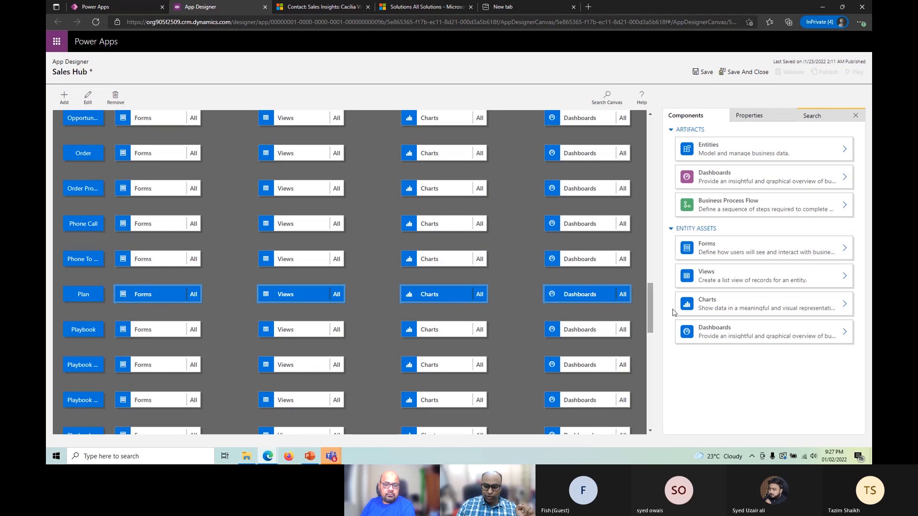
- Return to the Site Map entry of the Sales Hub app and save the pending app changes
{"action": "scroll", "coordinate": [304, 234], "scroll_direction": "up", "scroll_amount": 13}
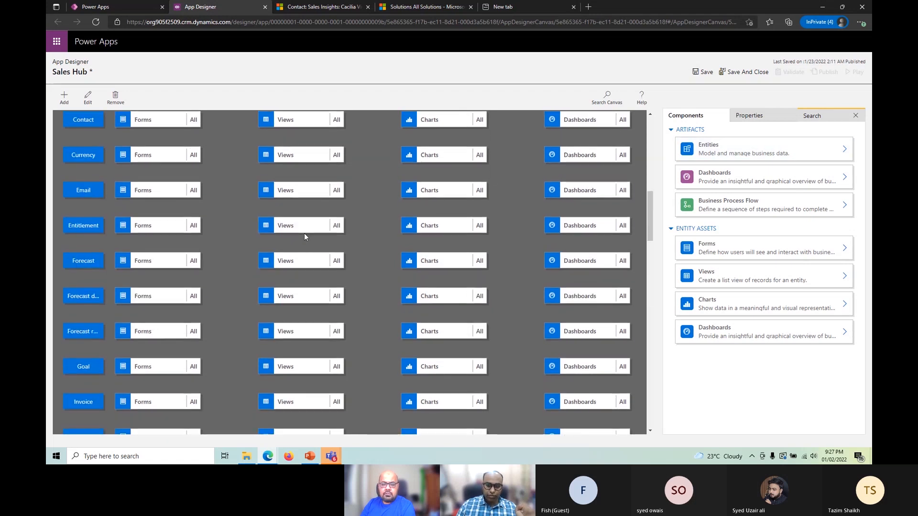
{"action": "scroll", "coordinate": [304, 233], "scroll_direction": "up", "scroll_amount": 10}
{"action": "left_click", "coordinate": [293, 9]}
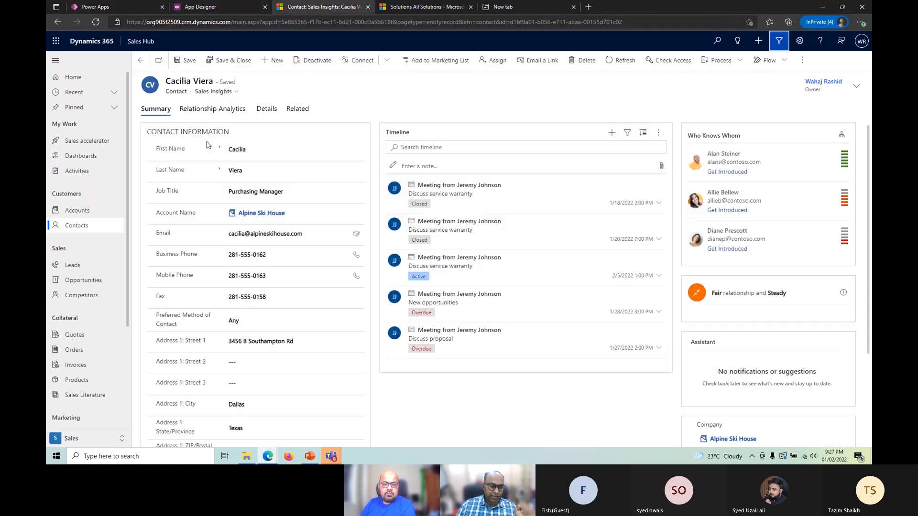
{"action": "left_click", "coordinate": [110, 6]}
{"action": "left_click", "coordinate": [201, 7]}
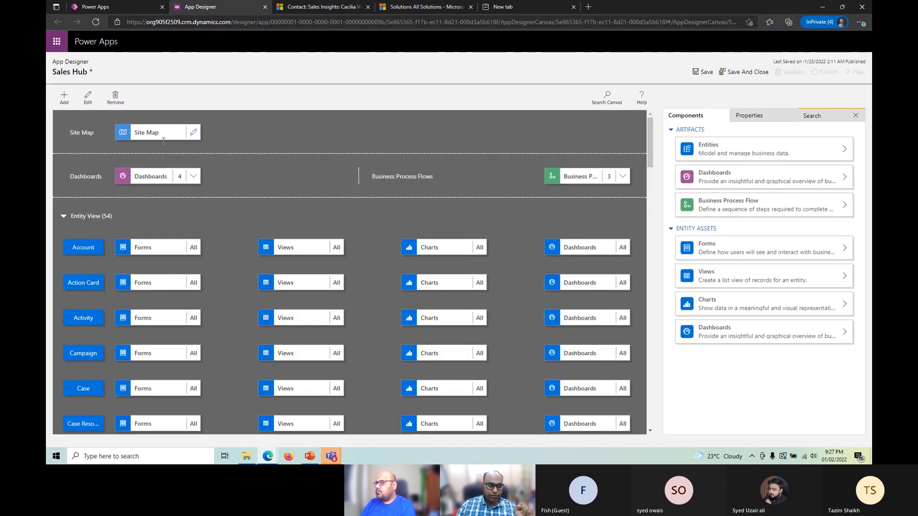
{"action": "left_click", "coordinate": [194, 133]}
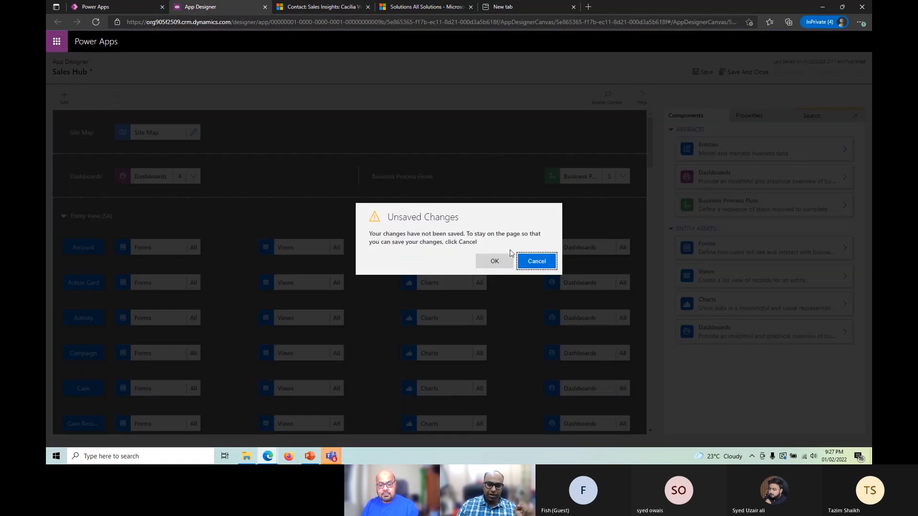
{"action": "left_click", "coordinate": [524, 261]}
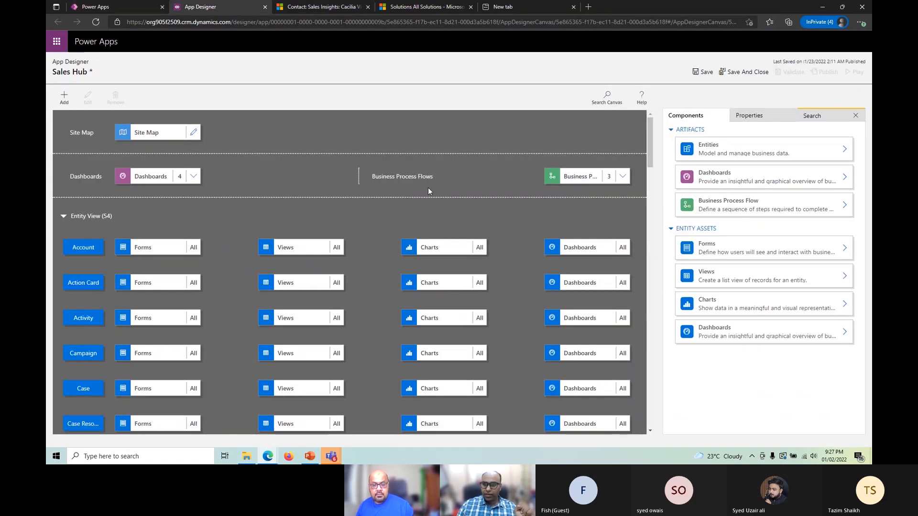
{"action": "left_click", "coordinate": [703, 72]}
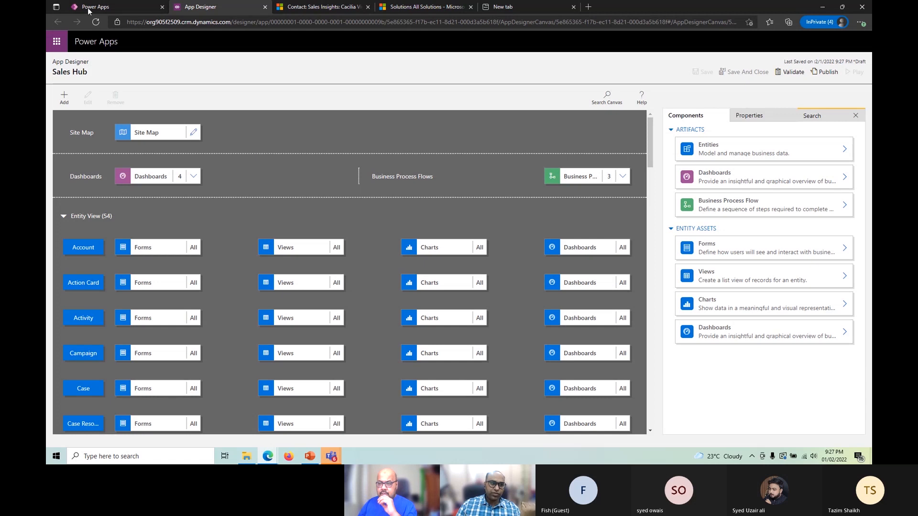
- Open the Sales Hub site map and compare its areas and groups with the navigation and area list of the running app
{"action": "left_click", "coordinate": [282, 9]}
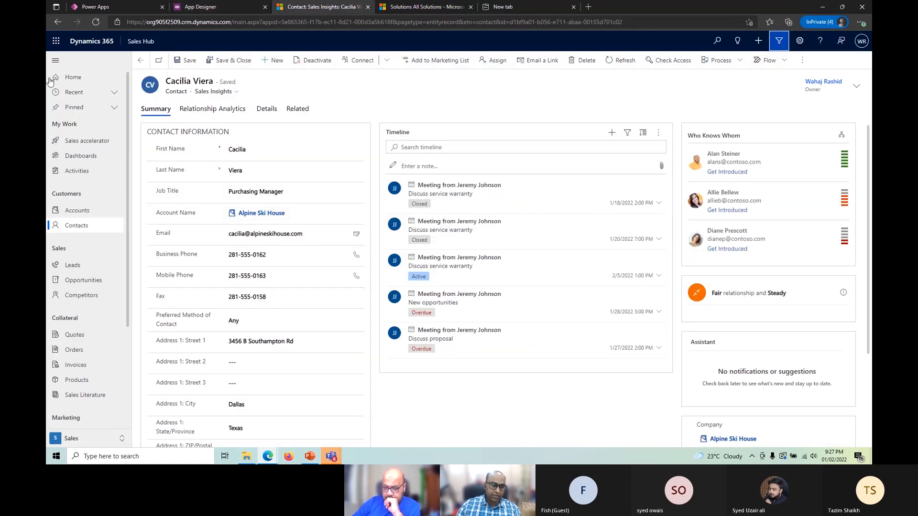
{"action": "left_click", "coordinate": [194, 9]}
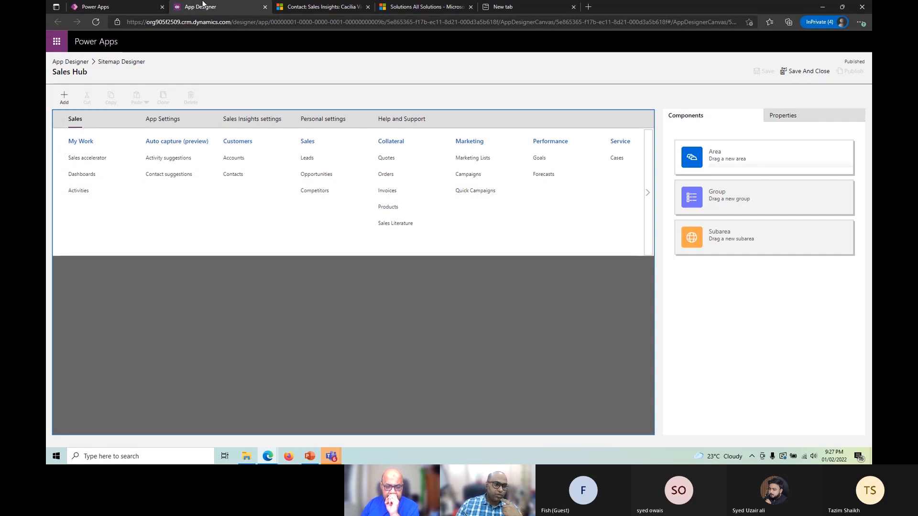
{"action": "left_click", "coordinate": [282, 9]}
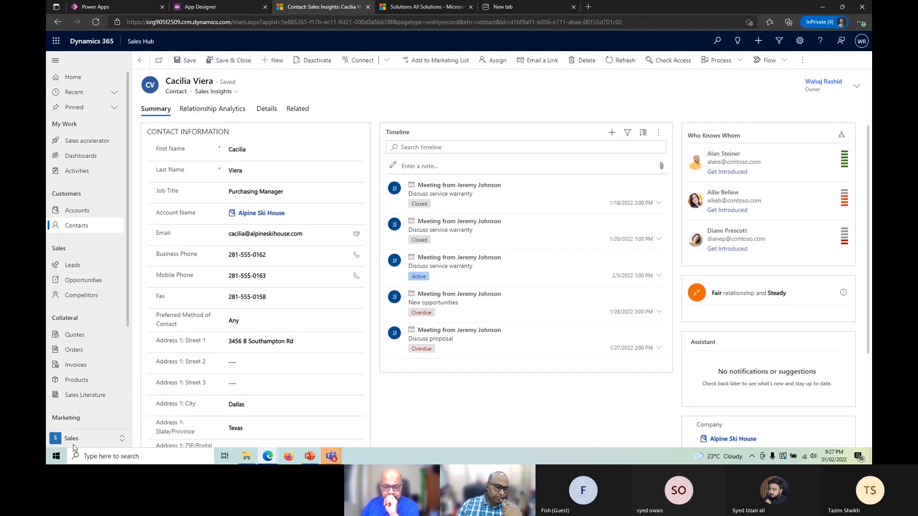
{"action": "left_click", "coordinate": [71, 438]}
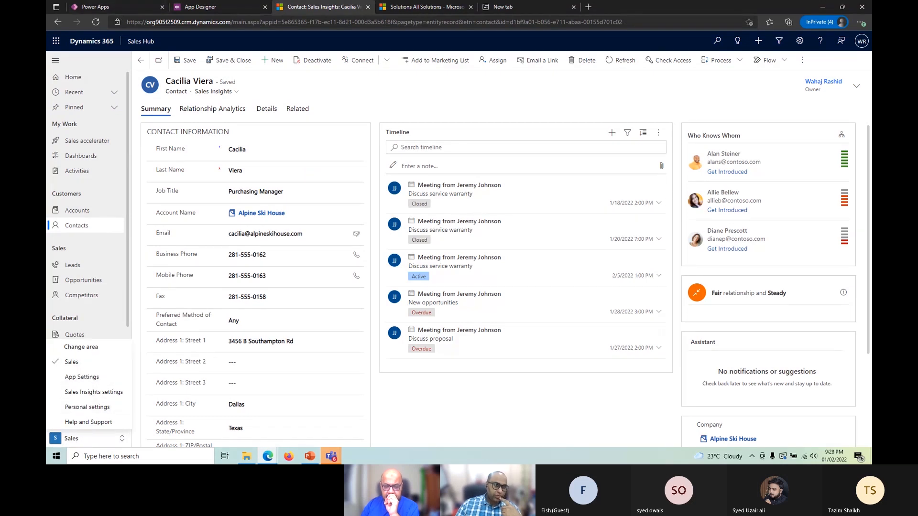
{"action": "left_click", "coordinate": [212, 9]}
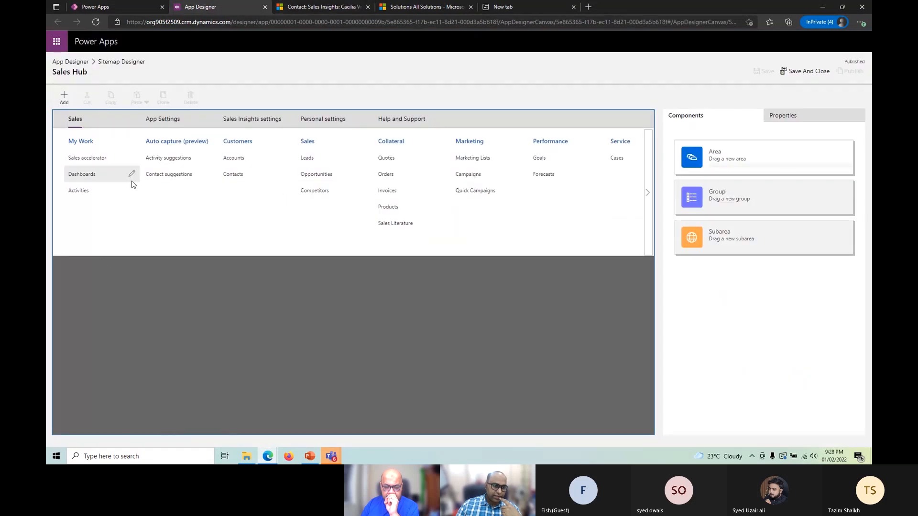
- Add a subarea to the Sales group of the site map, with type Entity and Plan as its entity
{"action": "left_click", "coordinate": [307, 141]}
{"action": "left_click", "coordinate": [65, 102]}
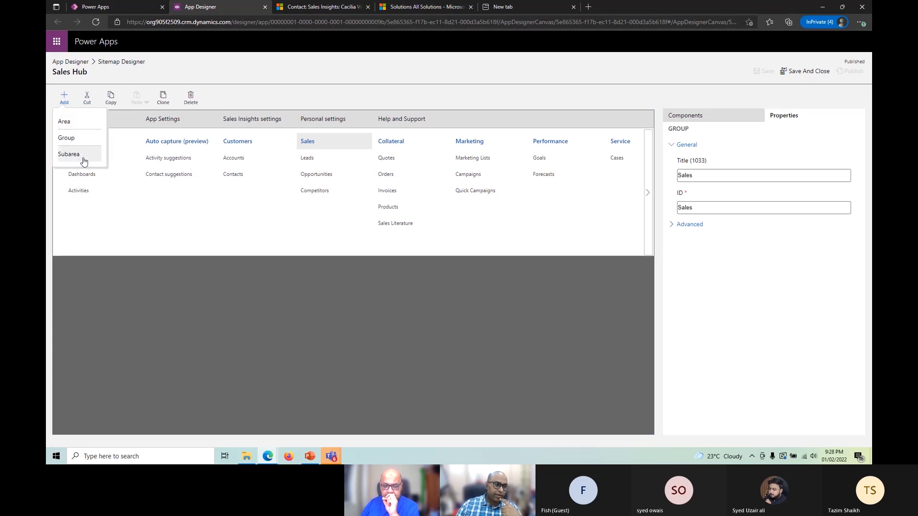
{"action": "left_click", "coordinate": [77, 162]}
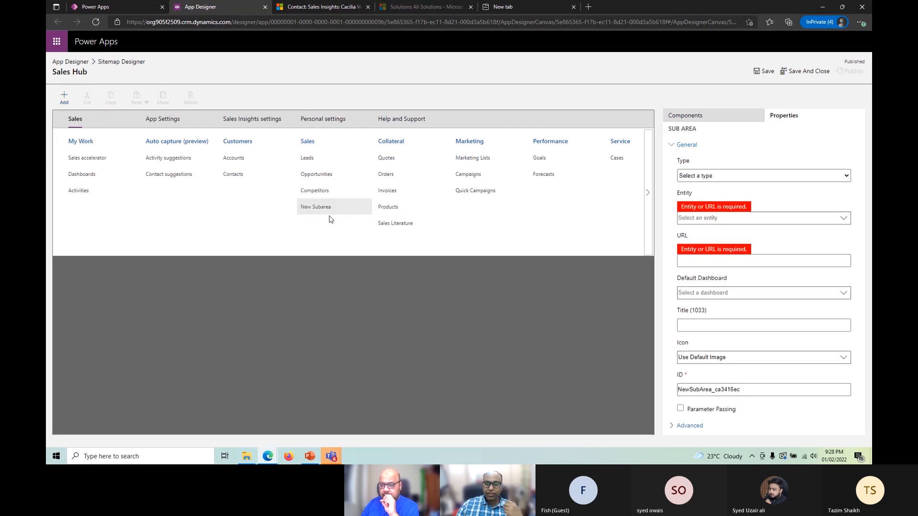
{"action": "left_click", "coordinate": [770, 176]}
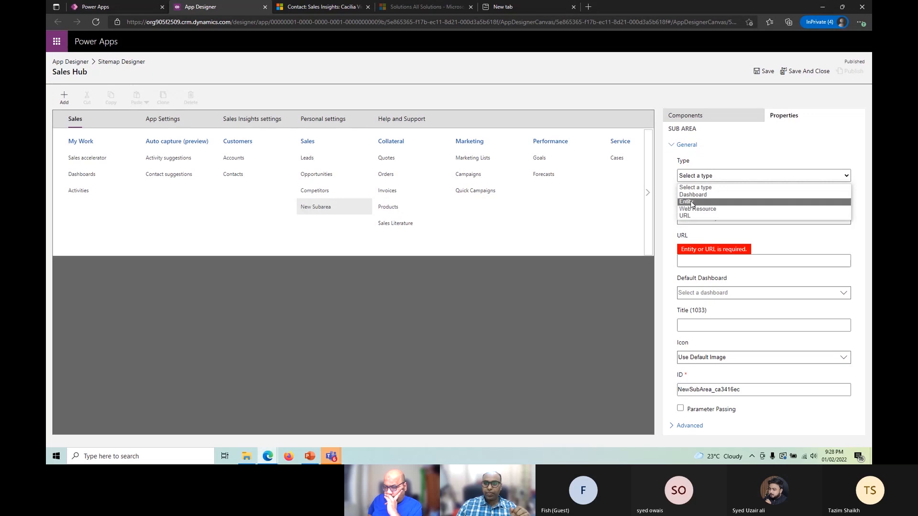
{"action": "left_click", "coordinate": [690, 201]}
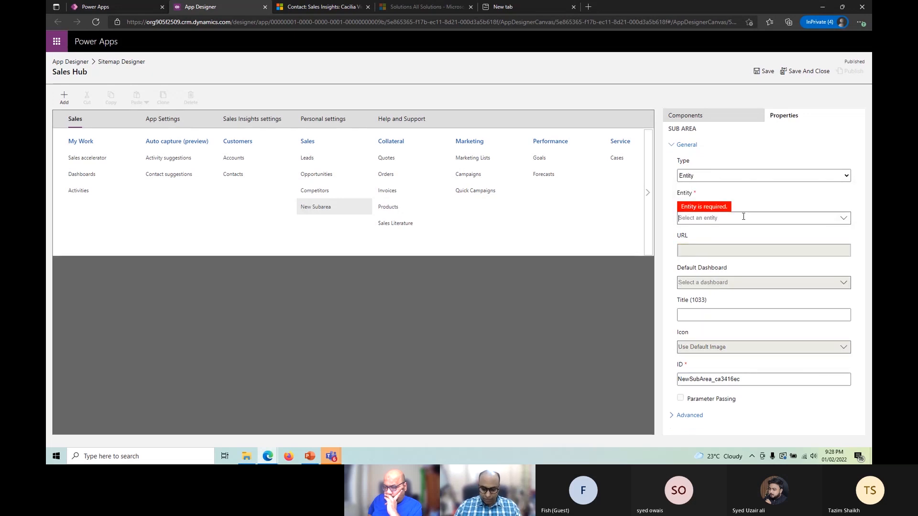
{"action": "left_click", "coordinate": [743, 217]}
{"action": "type", "text": "plan"}
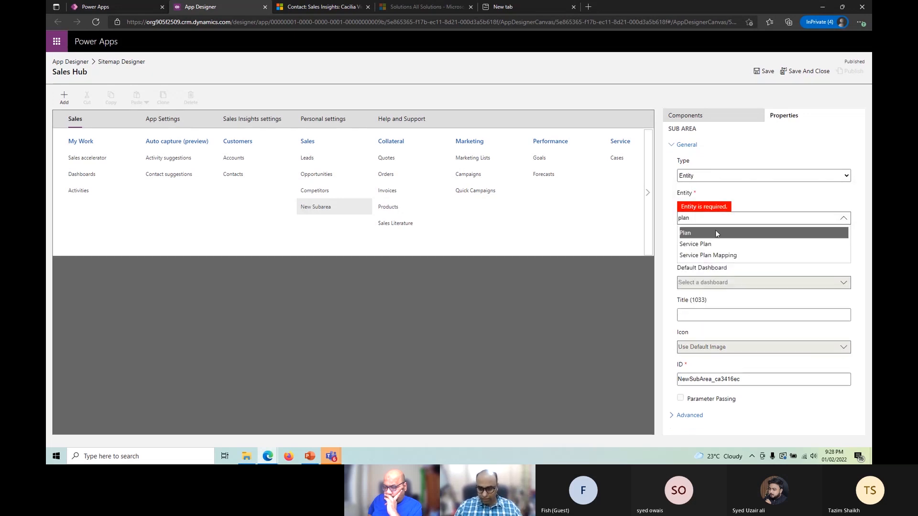
{"action": "left_click", "coordinate": [715, 231]}
- Title the new subarea "Plan" and save the site map
{"action": "left_click", "coordinate": [705, 304]}
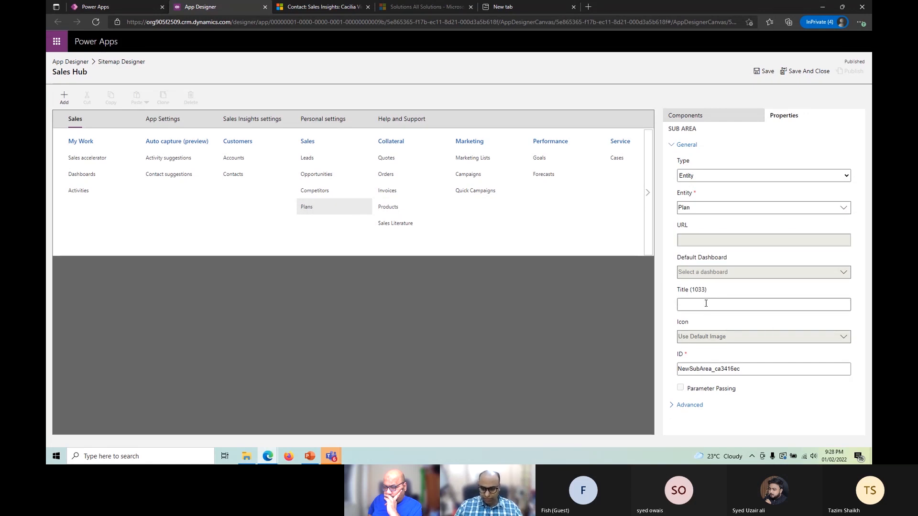
{"action": "type", "text": "Plan"}
{"action": "left_click", "coordinate": [763, 71]}
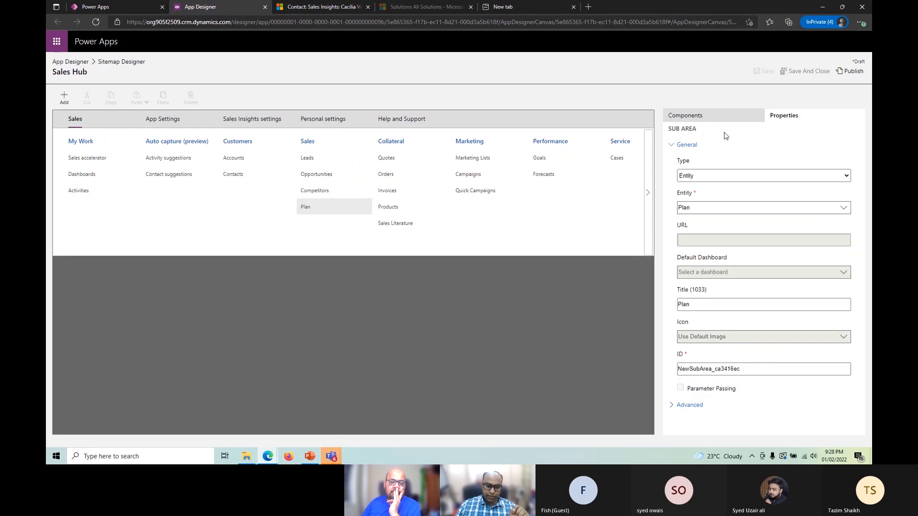
- Move the Plan subarea into the Customers group below Contacts, and save and publish the site map
{"action": "left_click_drag", "start_coordinate": [318, 211], "coordinate": [242, 190]}
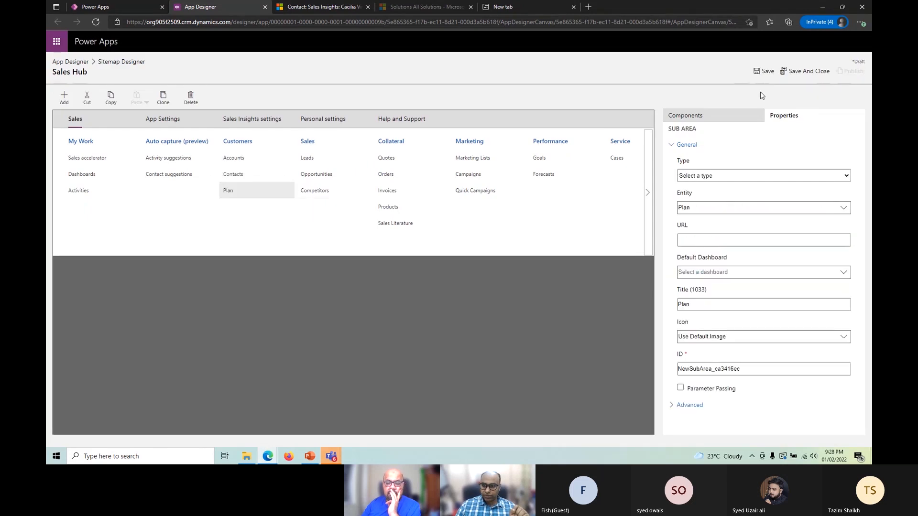
{"action": "left_click", "coordinate": [764, 71]}
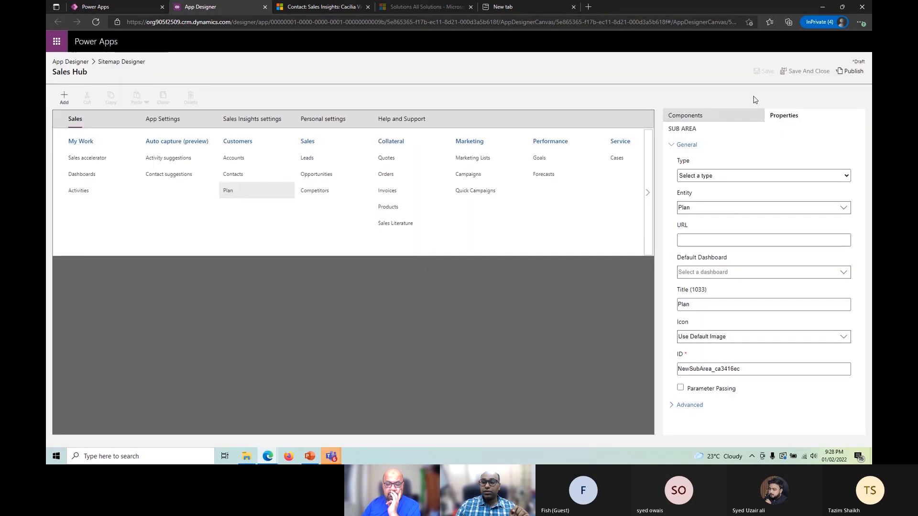
{"action": "left_click", "coordinate": [849, 71]}
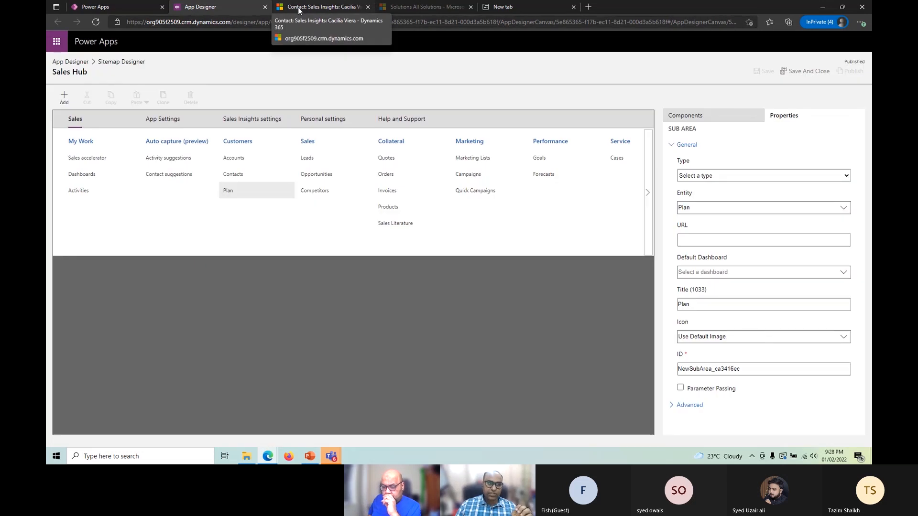
- Save and close the site map, then save, validate and publish the Sales Hub app
{"action": "left_click", "coordinate": [298, 10]}
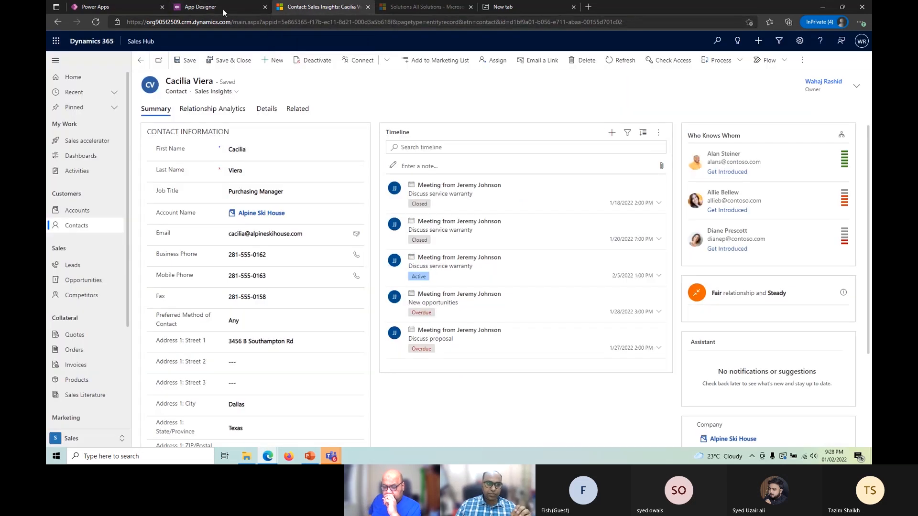
{"action": "left_click", "coordinate": [223, 9]}
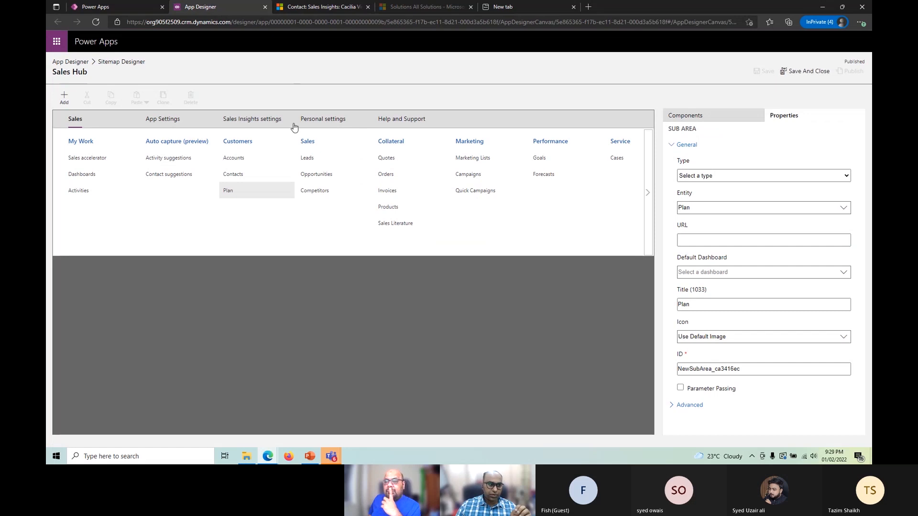
{"action": "left_click", "coordinate": [808, 71]}
{"action": "left_click", "coordinate": [708, 76]}
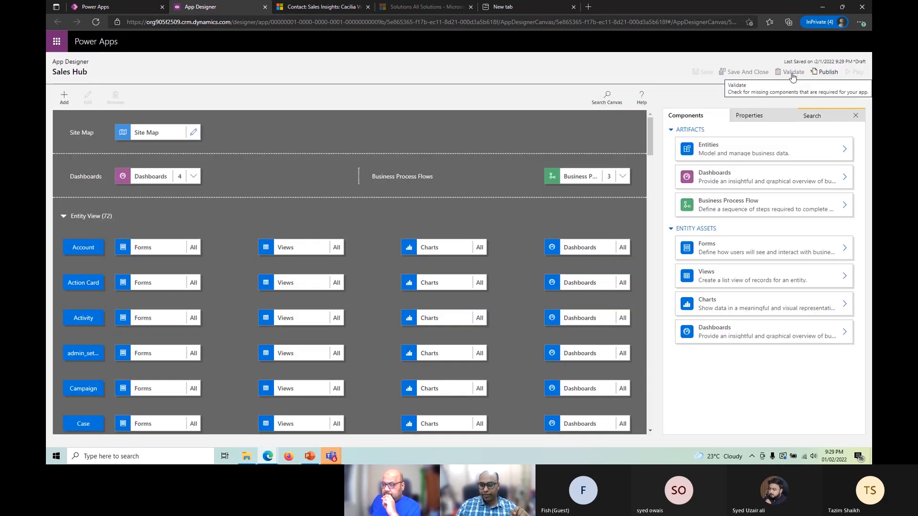
{"action": "left_click", "coordinate": [793, 76]}
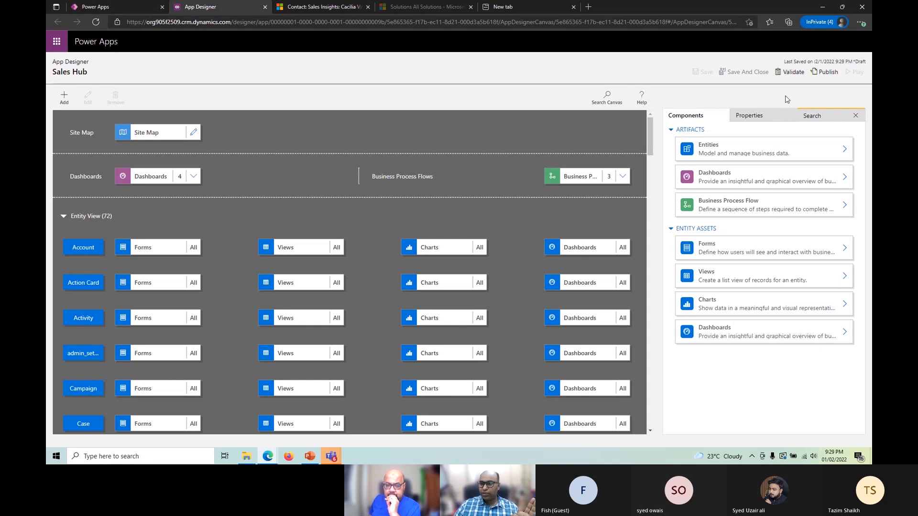
{"action": "left_click", "coordinate": [826, 72]}
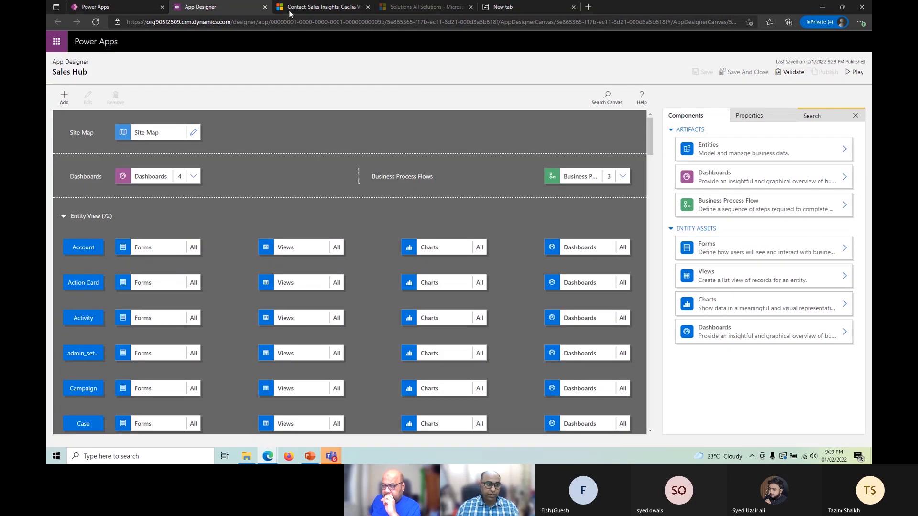
- Switch to the running Sales Hub app, reload it and open the Plan list under Customers
{"action": "left_click", "coordinate": [289, 8]}
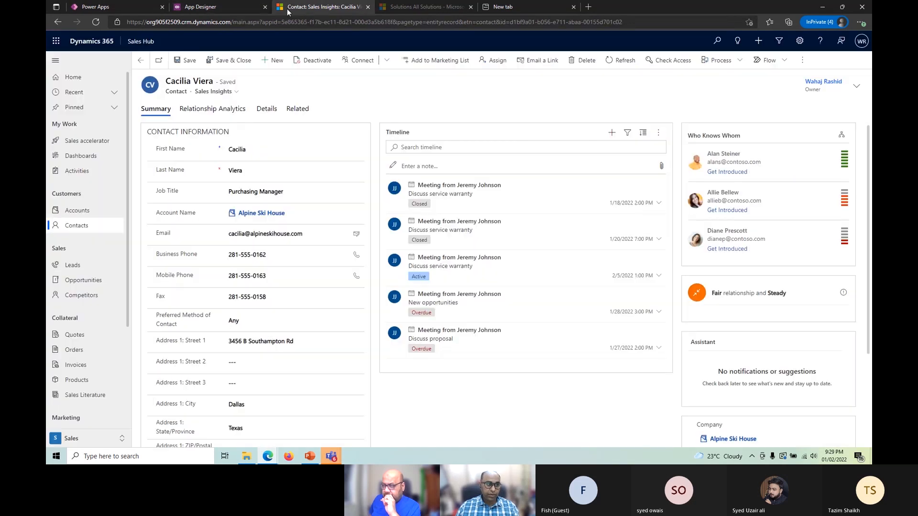
{"action": "left_click", "coordinate": [96, 23]}
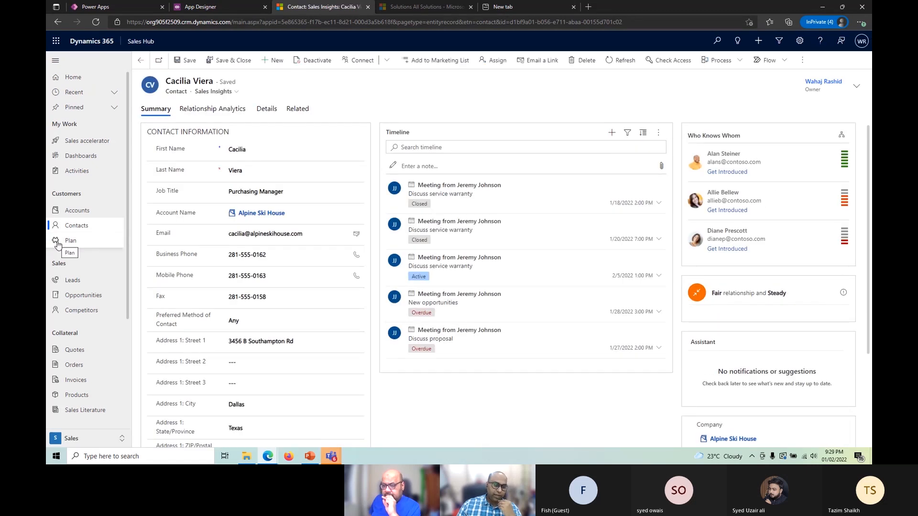
{"action": "left_click", "coordinate": [80, 243]}
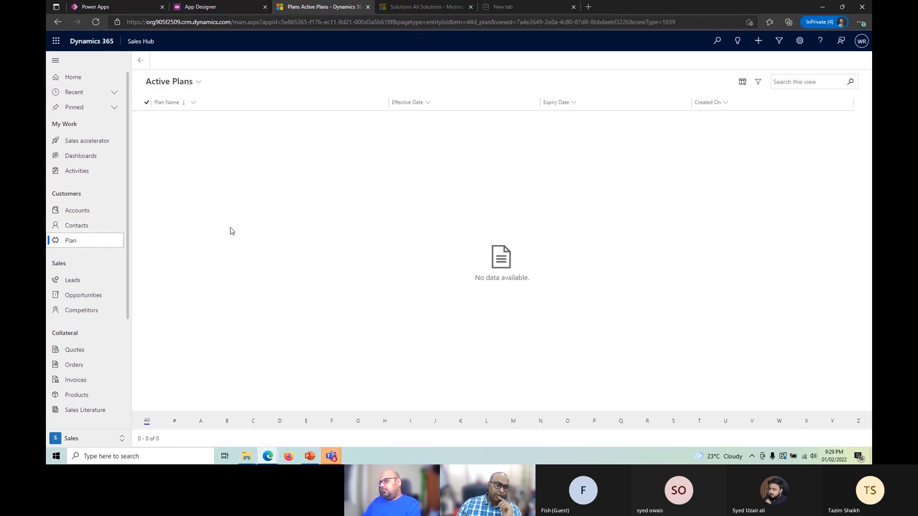
- Create a new plan record with the Plan Name "Prime Members" and the description "My prime acocunts."
{"action": "left_click", "coordinate": [216, 61]}
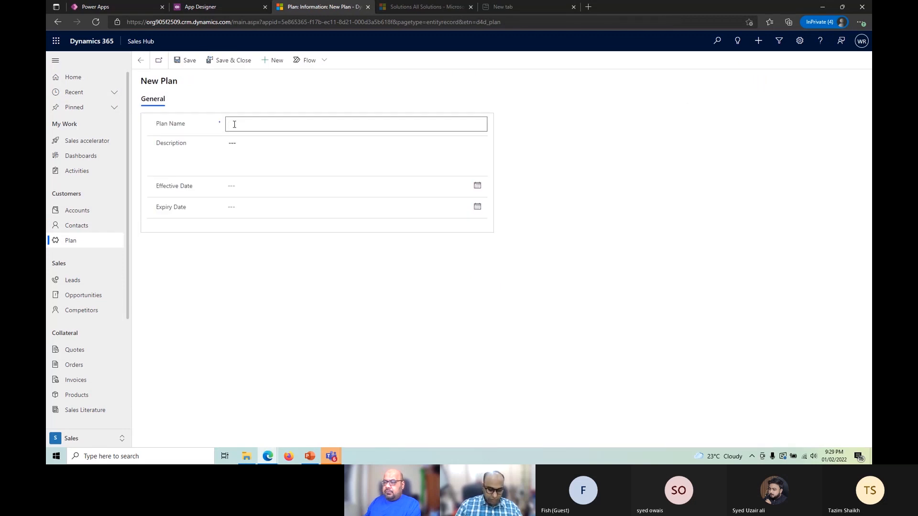
{"action": "type", "text": "Prime Mem"}
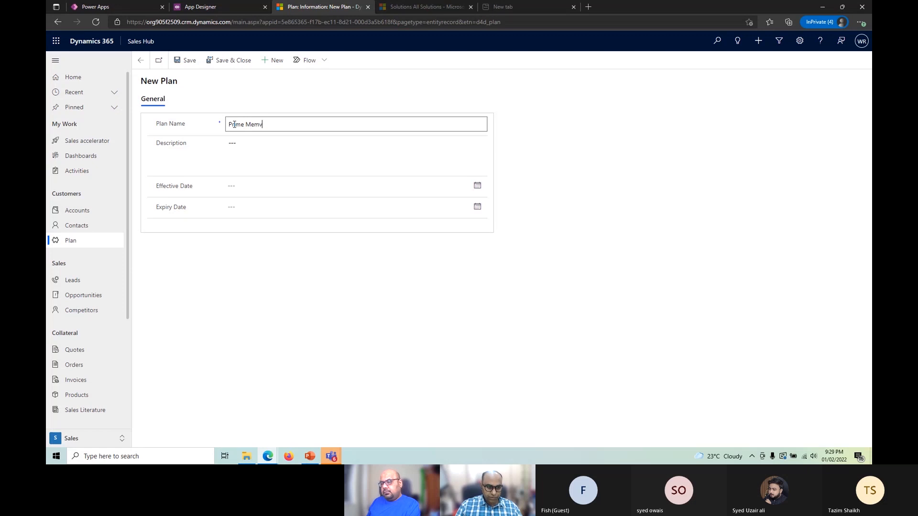
{"action": "type", "text": "bers"}
{"action": "key", "text": "Tab"}
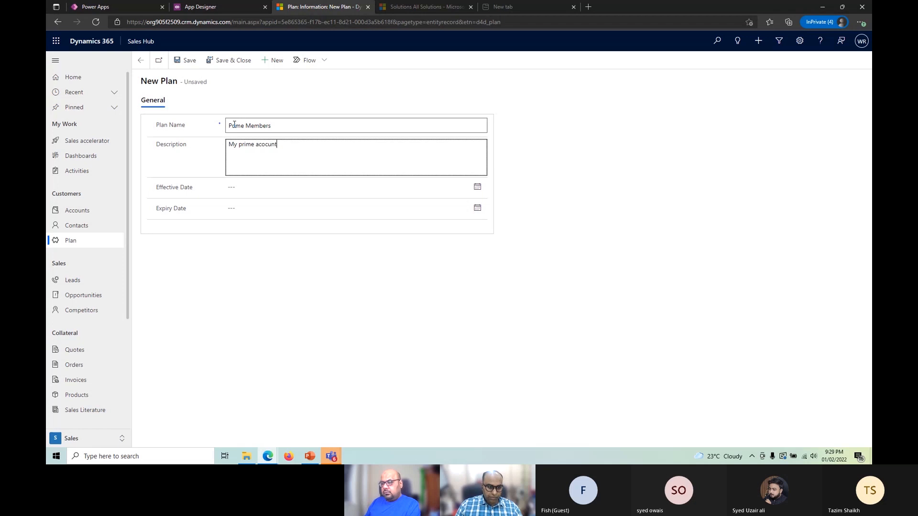
{"action": "type", "text": "My prime acocunts."}
{"action": "key", "text": "Tab"}
- Set the plan's Effective Date to 2/1/2022 and its Expiry Date to 1/31/2023
{"action": "left_click", "coordinate": [476, 187]}
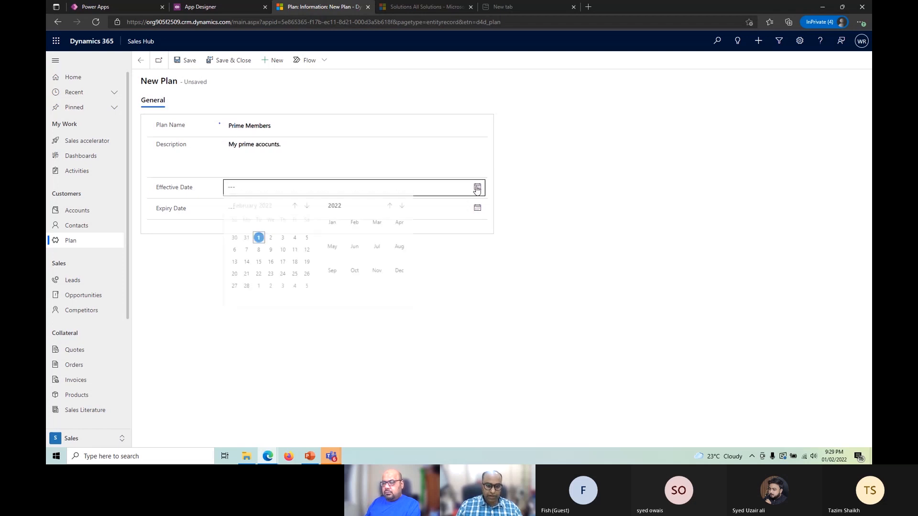
{"action": "left_click", "coordinate": [258, 240]}
{"action": "left_click", "coordinate": [477, 208]}
{"action": "left_click", "coordinate": [402, 229]}
{"action": "left_click", "coordinate": [354, 245]}
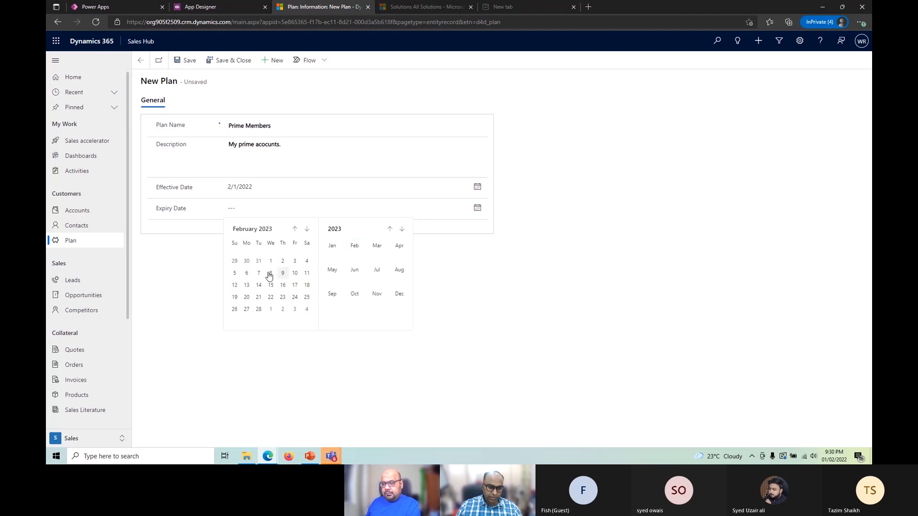
{"action": "left_click", "coordinate": [259, 261]}
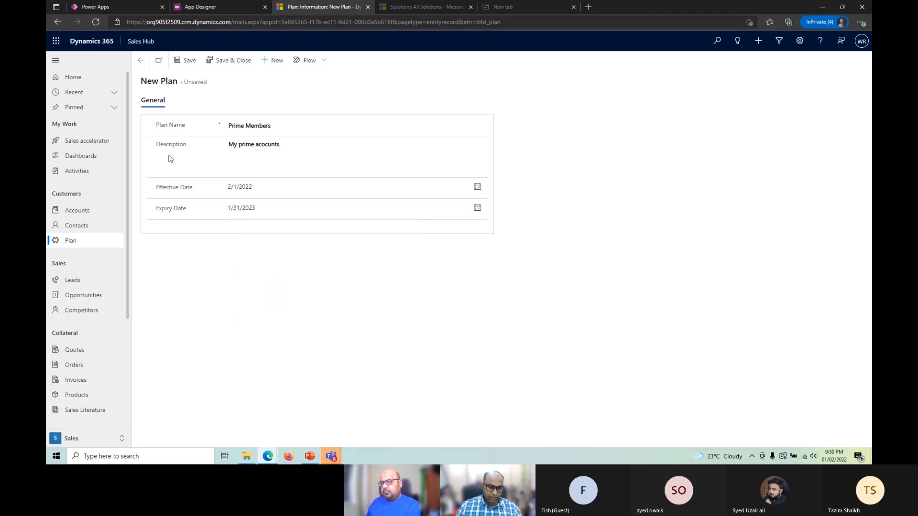
- Save the Prime Members plan record and close the App Designer page
{"action": "left_click", "coordinate": [185, 60]}
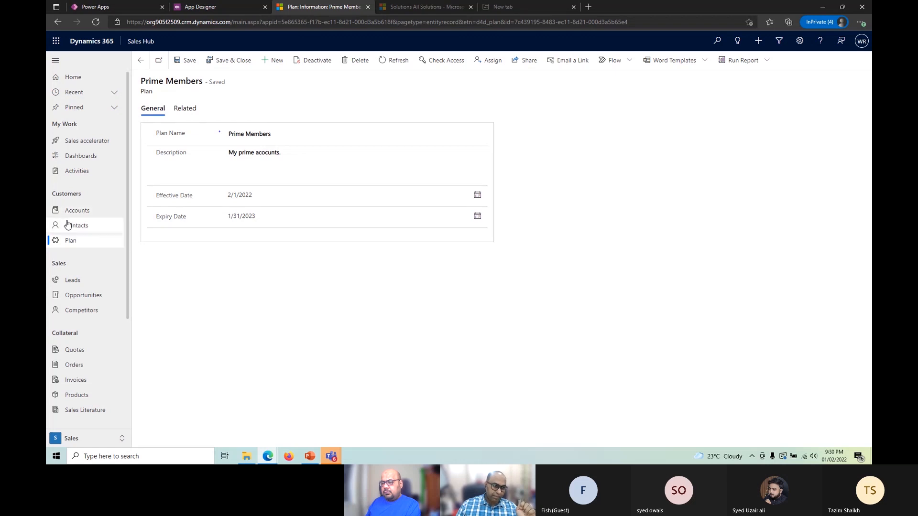
{"action": "left_click", "coordinate": [139, 5]}
{"action": "key", "text": "ctrl+Tab"}
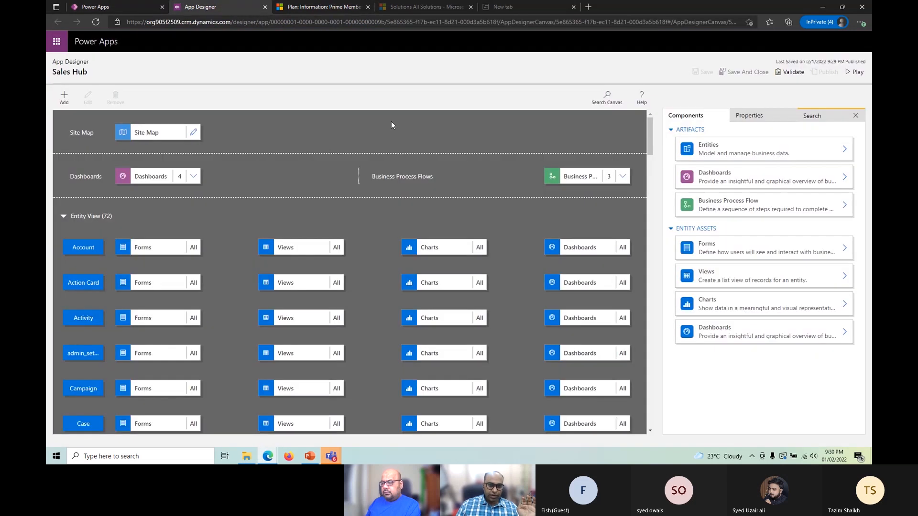
{"action": "key", "text": "ctrl+w"}
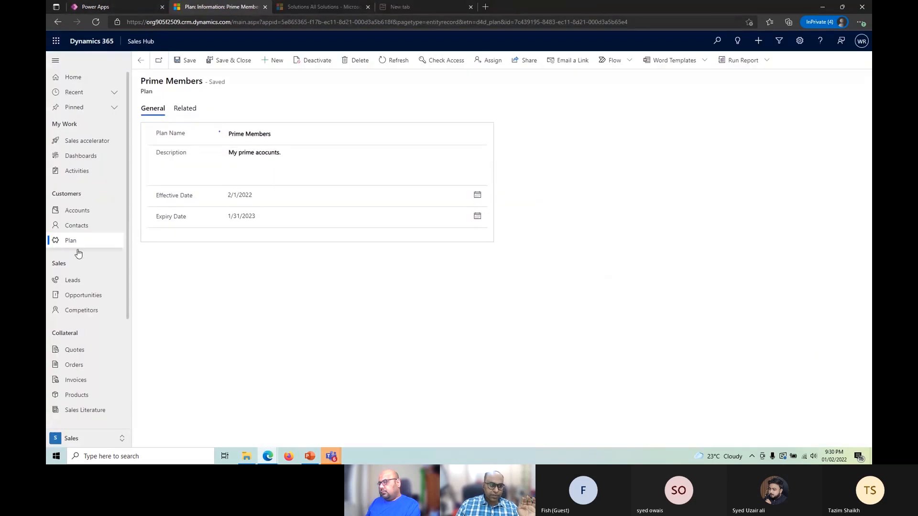
- Switch to Power Apps, finish the model-driven app editing session, and open the Plan table in the Subscription Module solution
{"action": "left_click", "coordinate": [120, 6]}
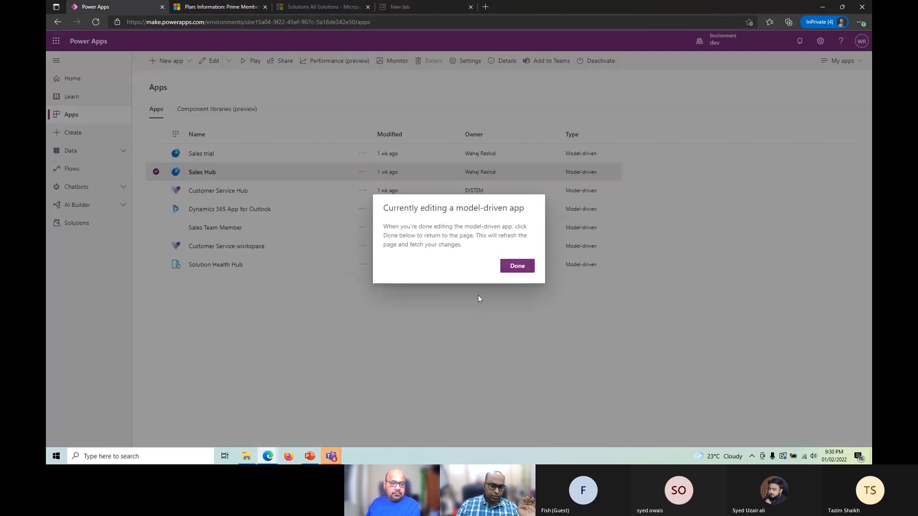
{"action": "left_click", "coordinate": [516, 266]}
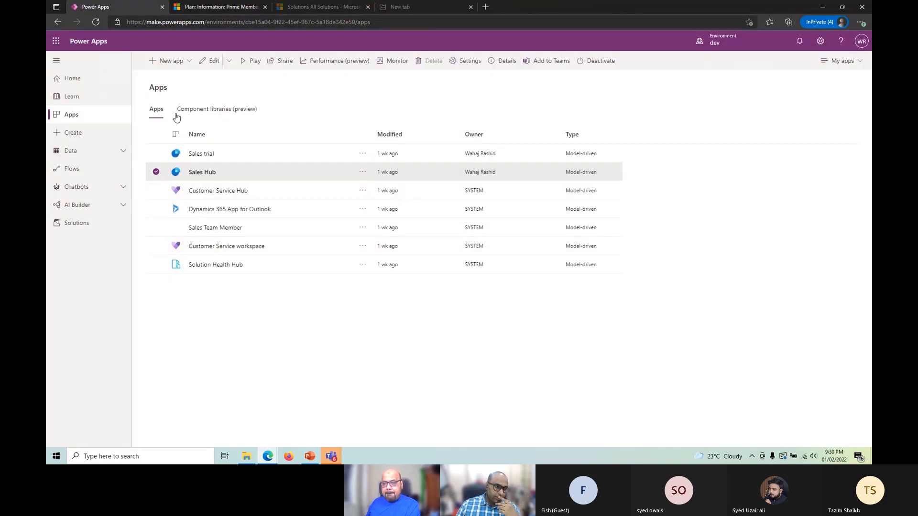
{"action": "left_click", "coordinate": [88, 223]}
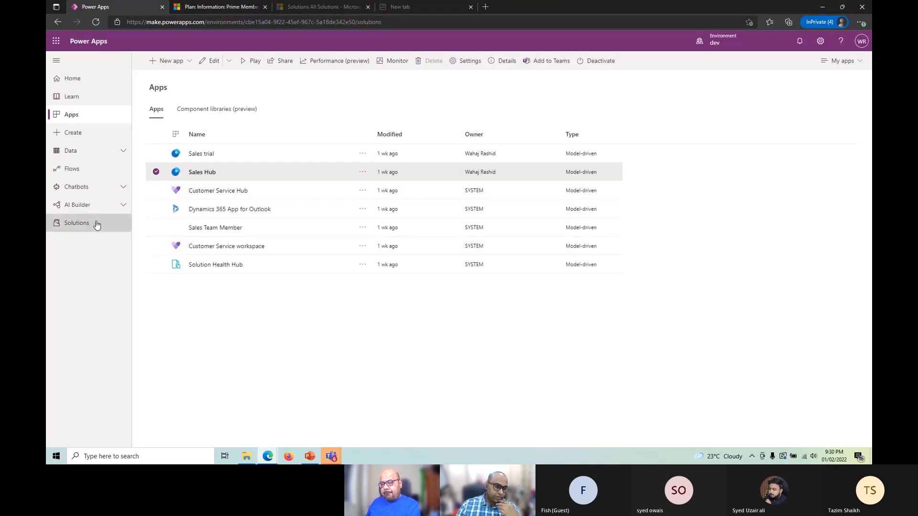
{"action": "left_click", "coordinate": [211, 131]}
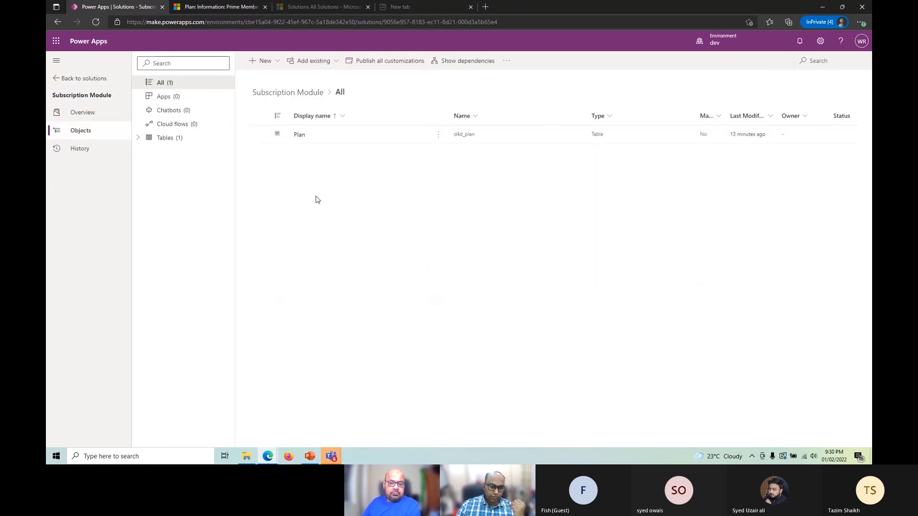
{"action": "left_click", "coordinate": [299, 135]}
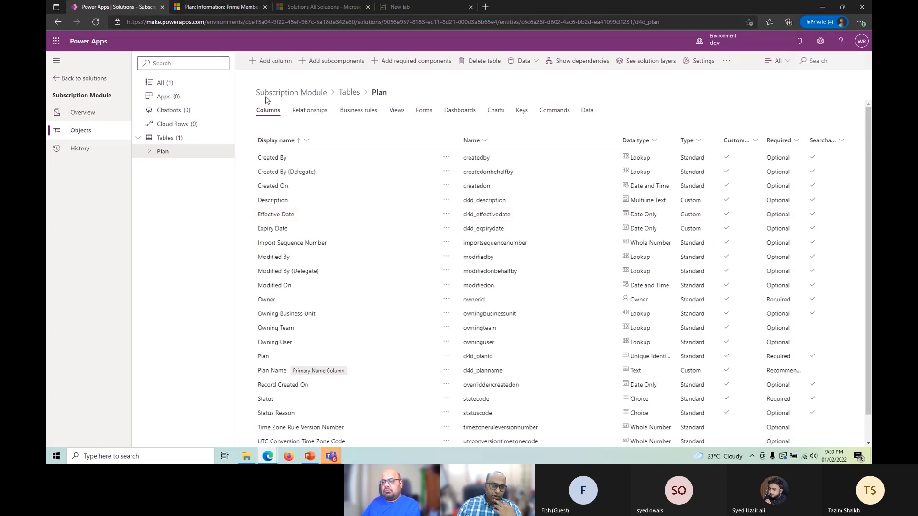
- Switch to Sales Hub, open the Demo account and examine how its Parent Account lookup offers related records
{"action": "left_click", "coordinate": [231, 3]}
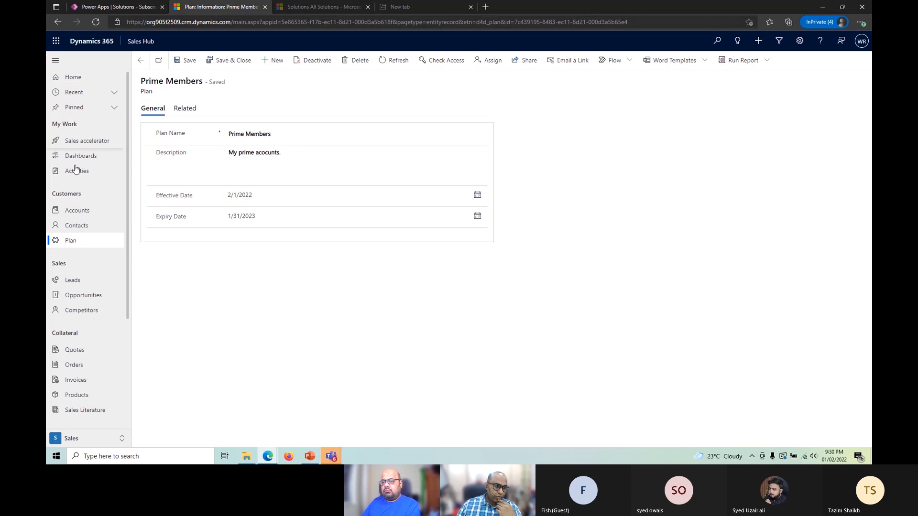
{"action": "left_click", "coordinate": [81, 216]}
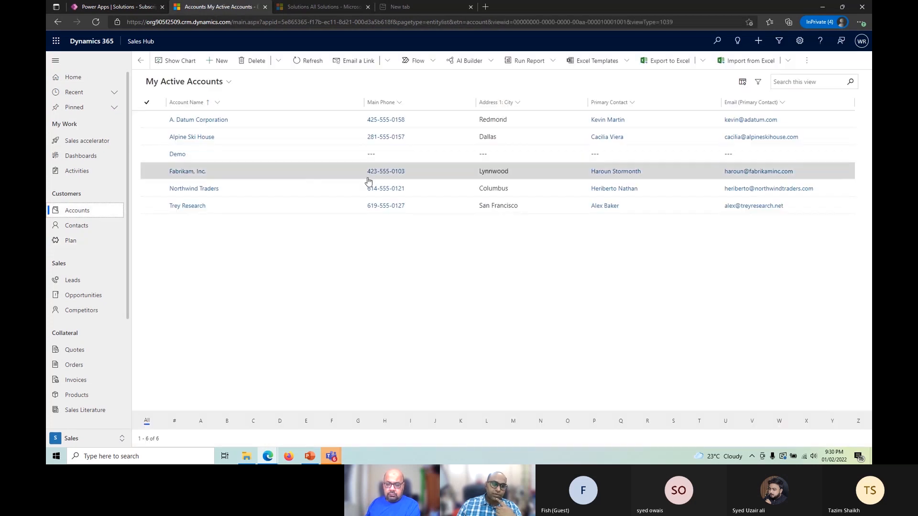
{"action": "double_click", "coordinate": [281, 161]}
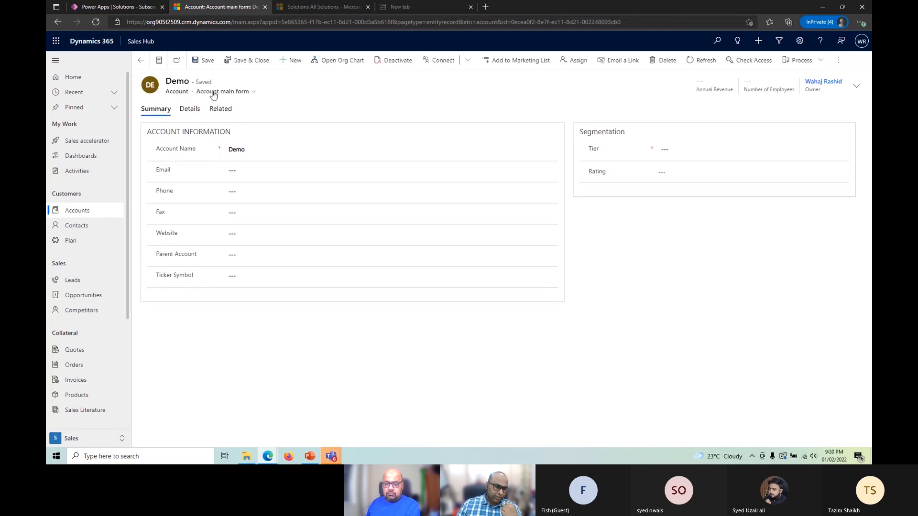
{"action": "left_click", "coordinate": [272, 253]}
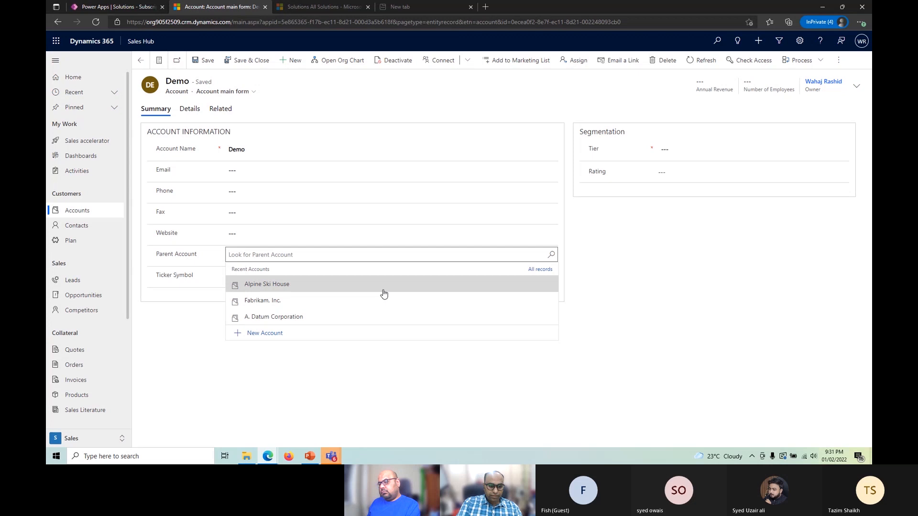
{"action": "left_click", "coordinate": [299, 395]}
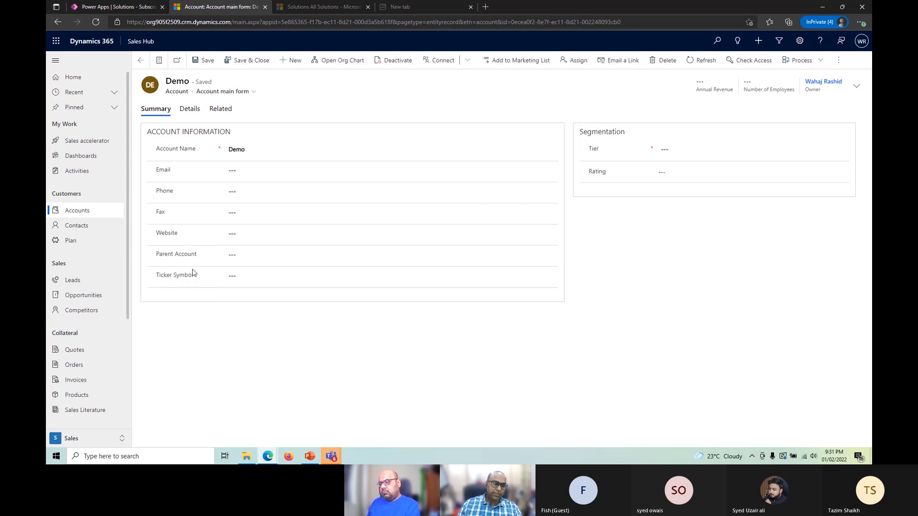
{"action": "left_click", "coordinate": [258, 254]}
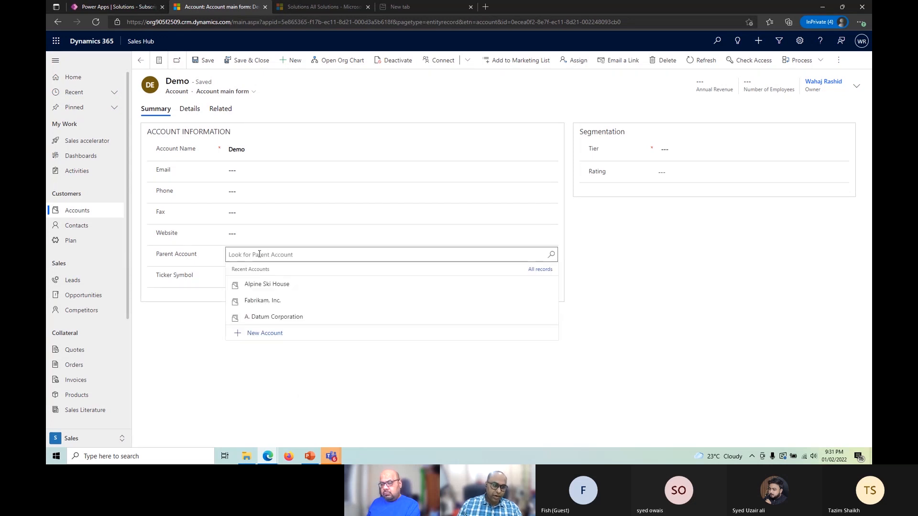
{"action": "left_click", "coordinate": [214, 382]}
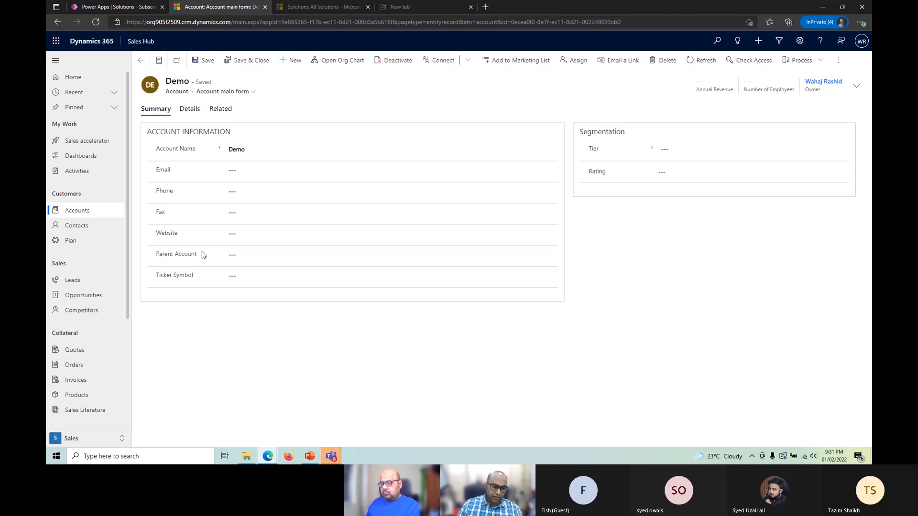
{"action": "left_click", "coordinate": [232, 254]}
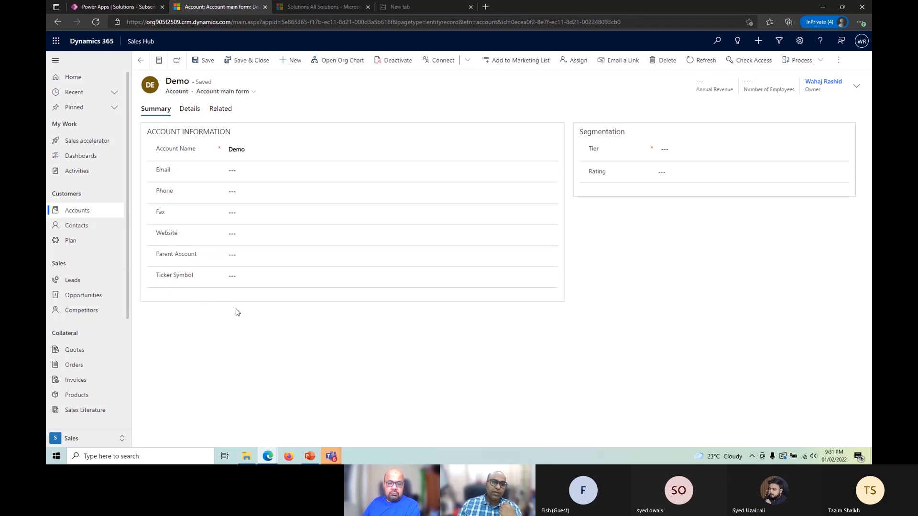
{"action": "left_click", "coordinate": [250, 257]}
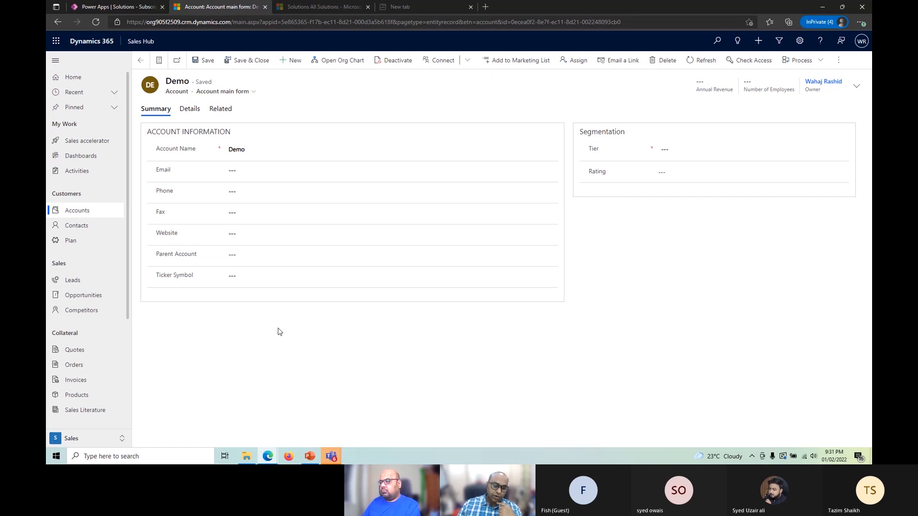
- Switch back to Power Apps and show the Plan table's relationships
{"action": "left_click", "coordinate": [133, 9]}
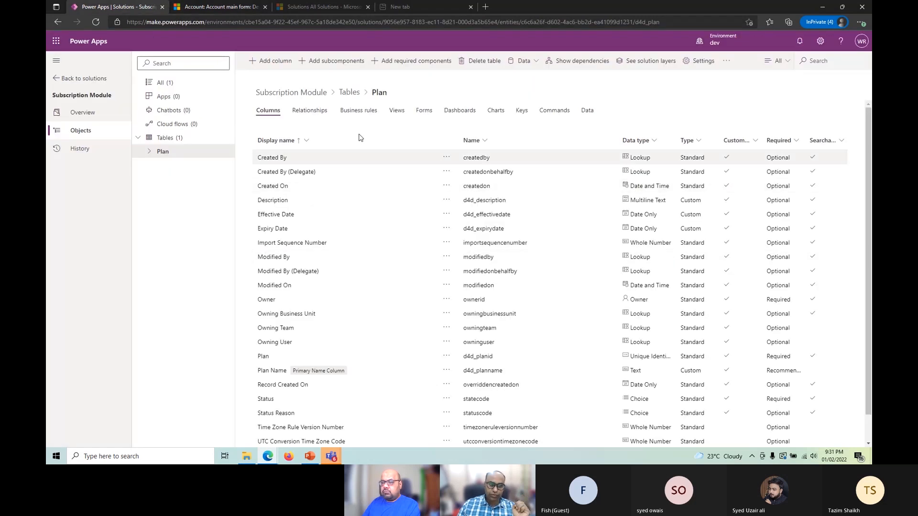
{"action": "left_click", "coordinate": [310, 110]}
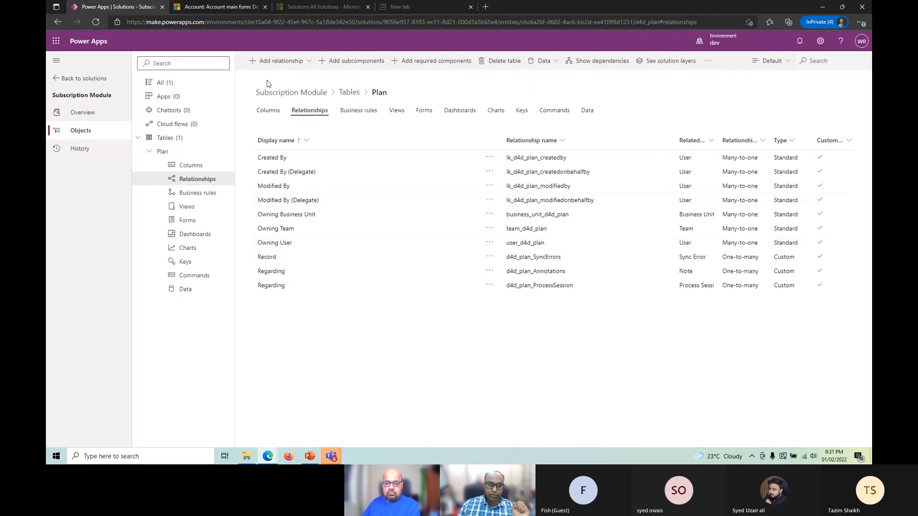
{"action": "left_click", "coordinate": [287, 63]}
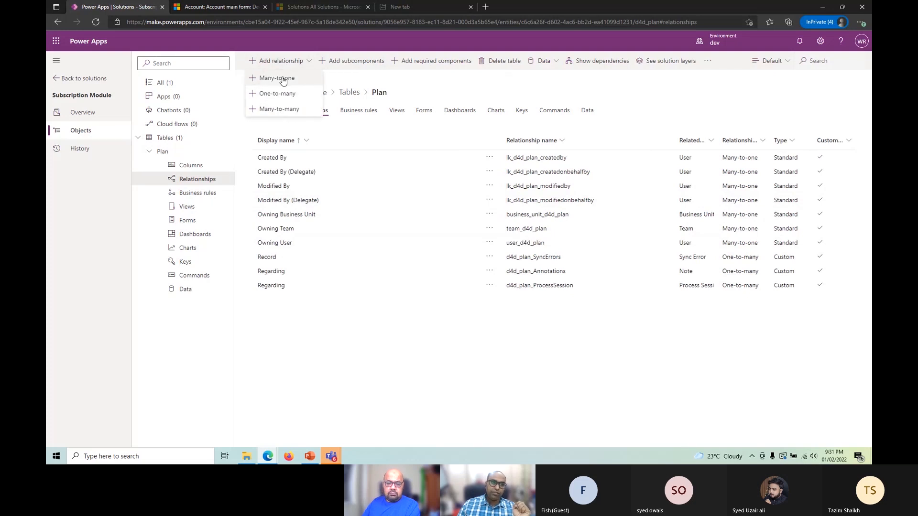
{"action": "left_click", "coordinate": [284, 84]}
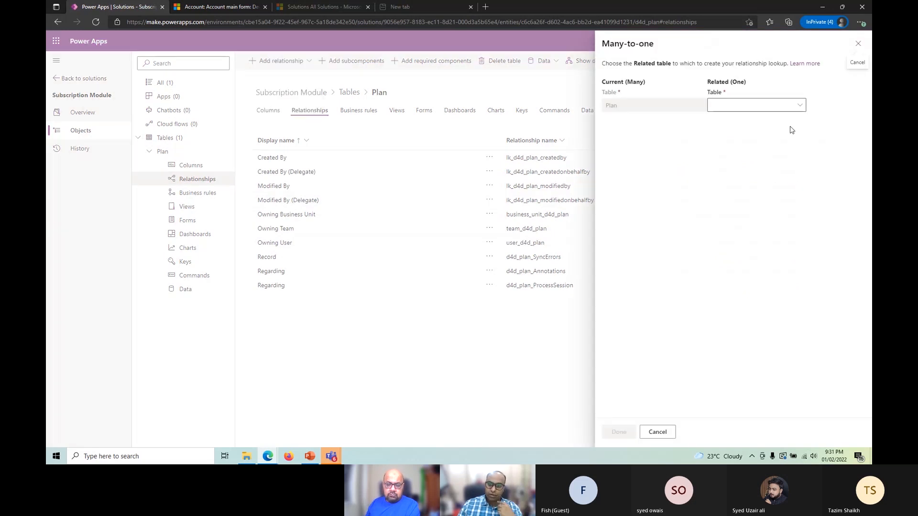
{"action": "left_click", "coordinate": [804, 106]}
{"action": "left_click", "coordinate": [795, 152]}
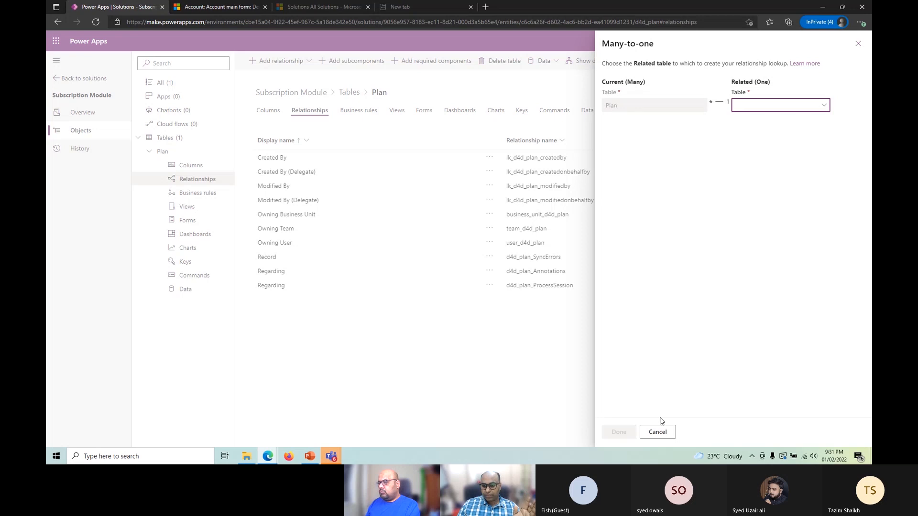
{"action": "left_click", "coordinate": [665, 437]}
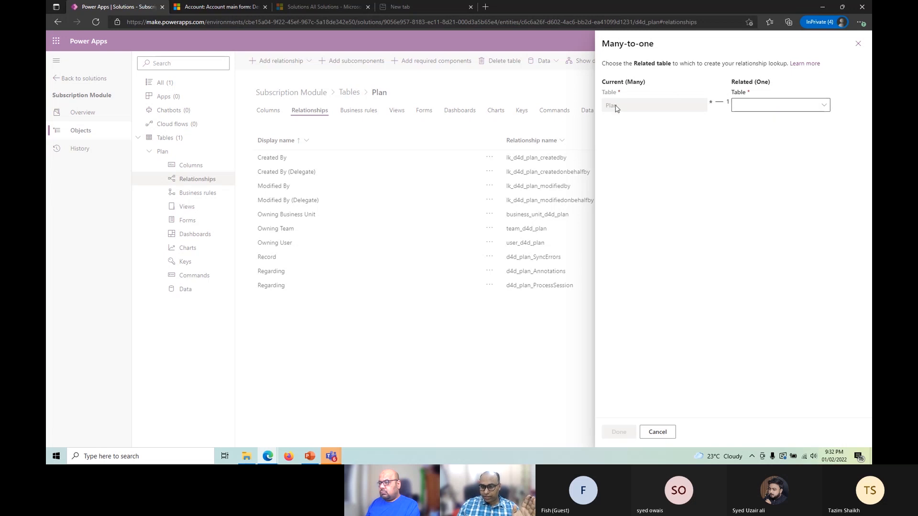
{"action": "left_click", "coordinate": [664, 432]}
- Start a one-to-many relationship from Plan to the Account table, keeping Plan as the lookup column's display name
{"action": "left_click", "coordinate": [290, 67]}
{"action": "left_click", "coordinate": [276, 94]}
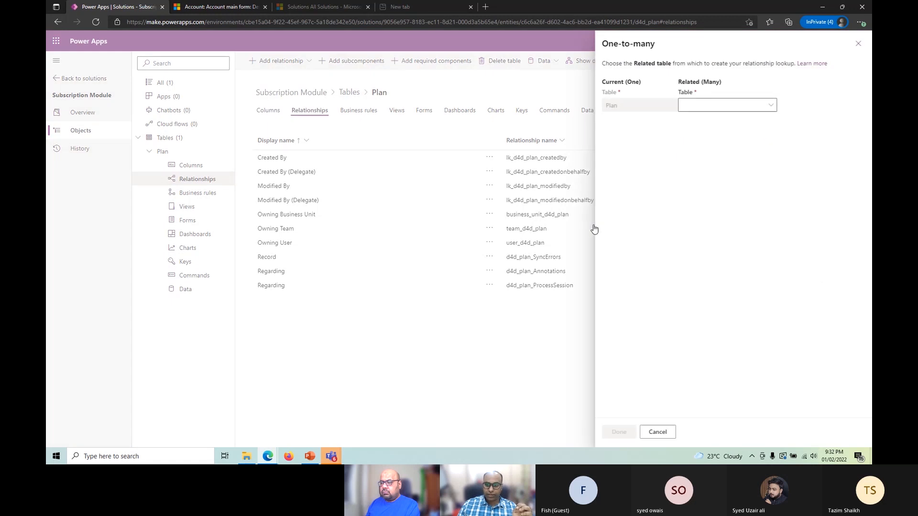
{"action": "left_click", "coordinate": [768, 111]}
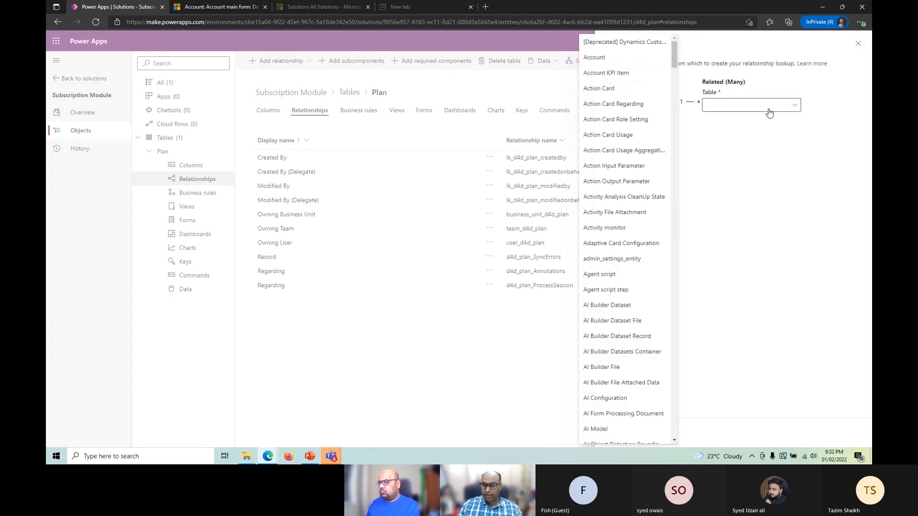
{"action": "left_click", "coordinate": [626, 58]}
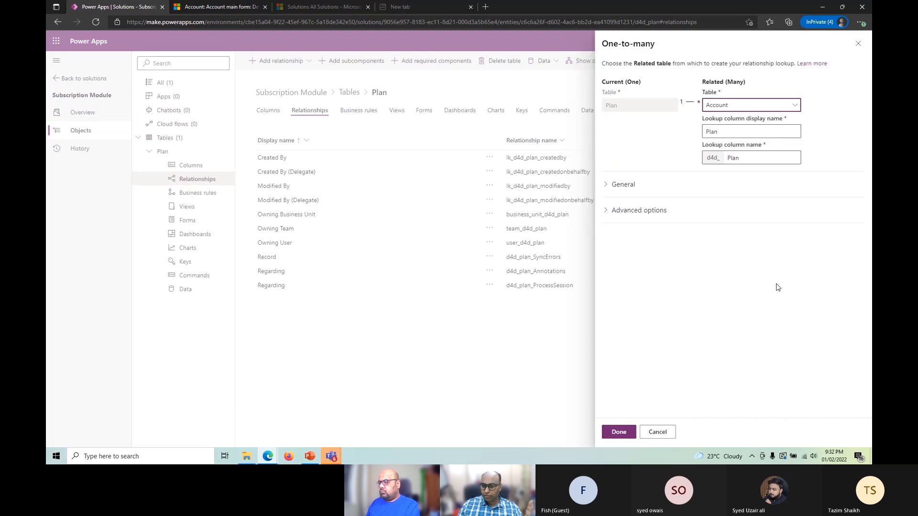
{"action": "left_click_drag", "start_coordinate": [721, 131], "coordinate": [688, 128]}
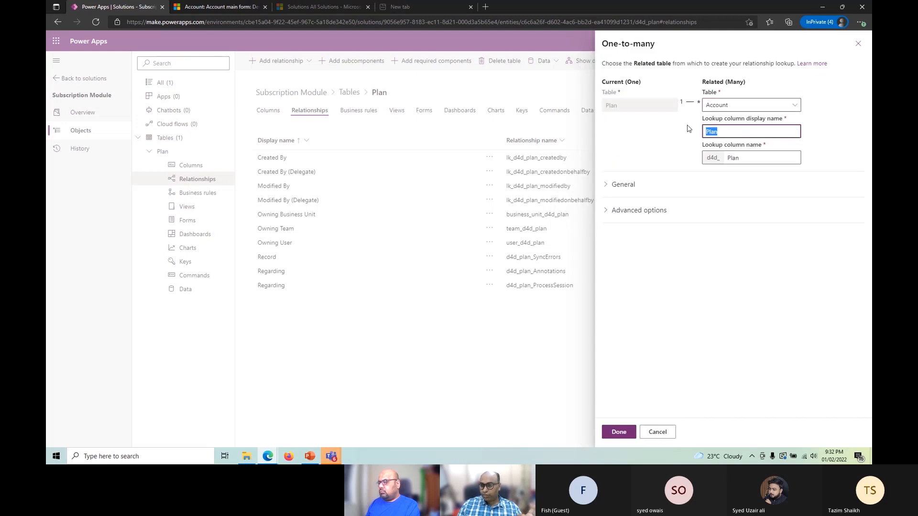
- Keep the relationship's behavior as Referential with Remove Link on delete, accept it, and save the Plan table
{"action": "left_click", "coordinate": [626, 187]}
{"action": "left_click", "coordinate": [657, 290]}
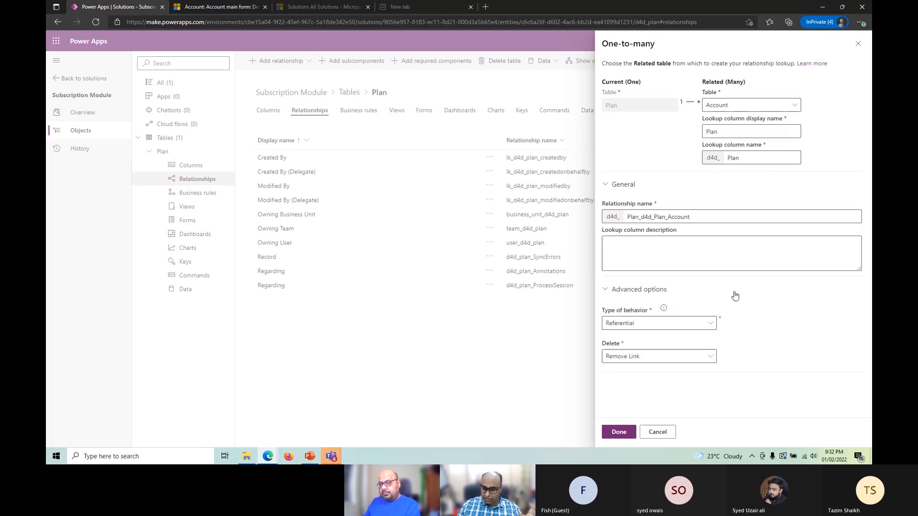
{"action": "left_click", "coordinate": [681, 324]}
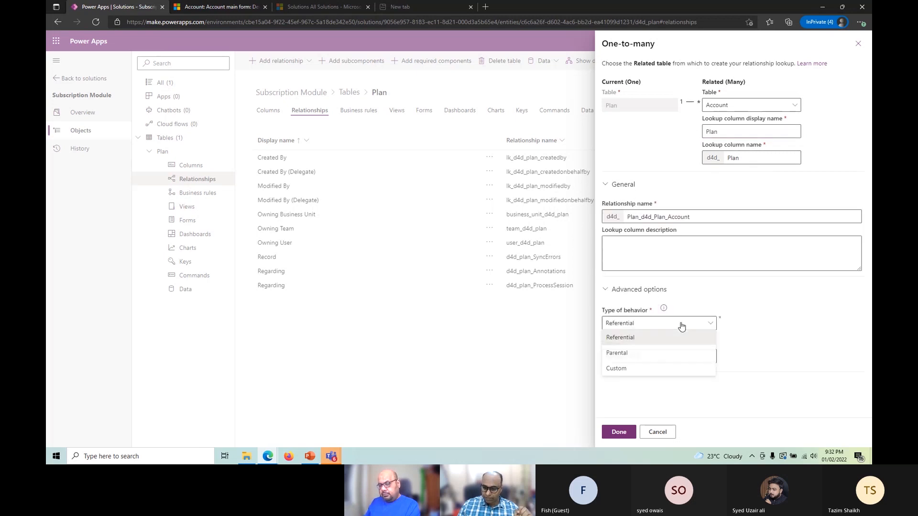
{"action": "left_click", "coordinate": [784, 312]}
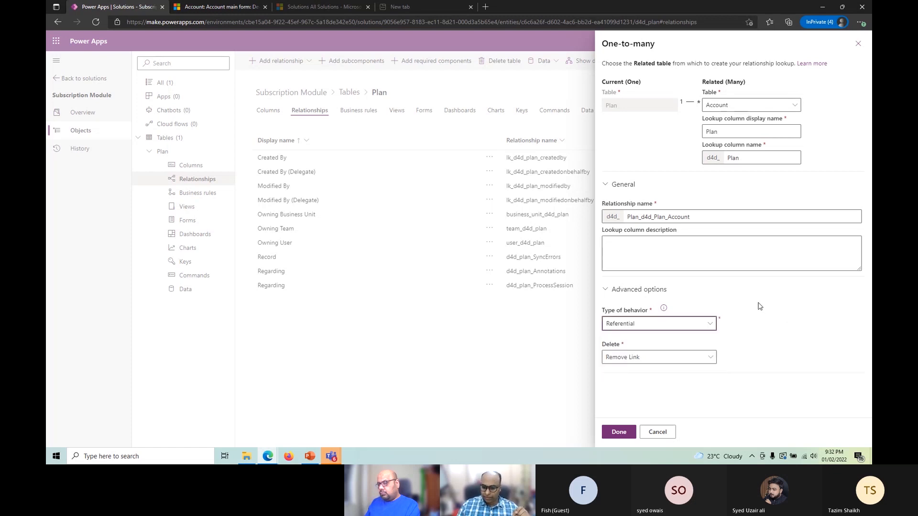
{"action": "left_click", "coordinate": [619, 432]}
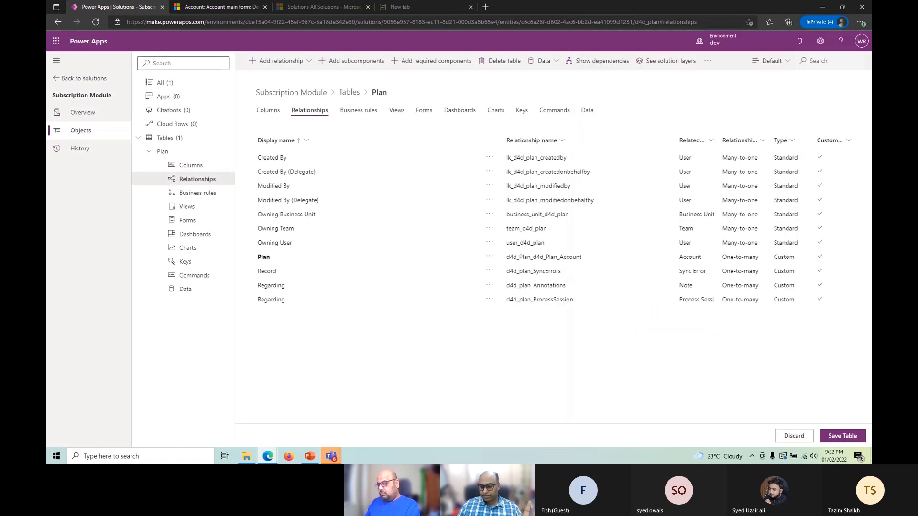
{"action": "left_click", "coordinate": [836, 439]}
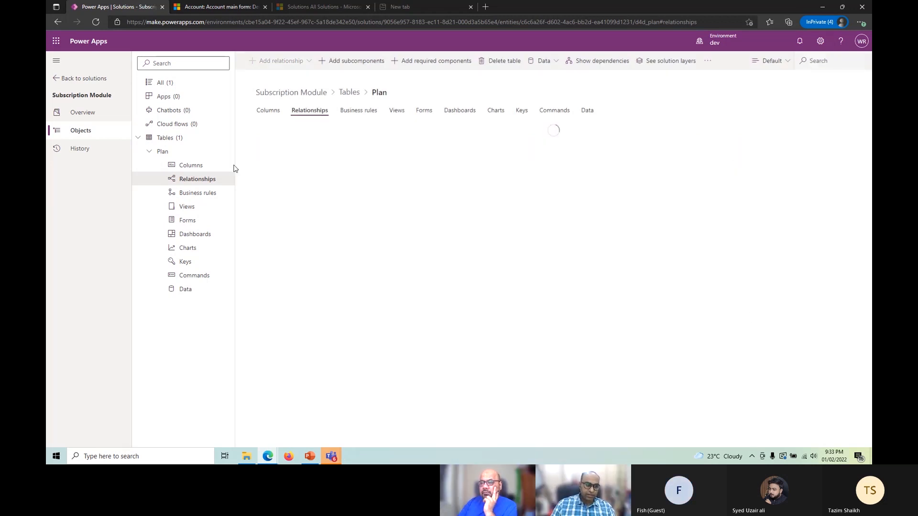
- Publish all customizations from the Subscription Module overview and return to the Demo account in Sales Hub
{"action": "left_click", "coordinate": [73, 110]}
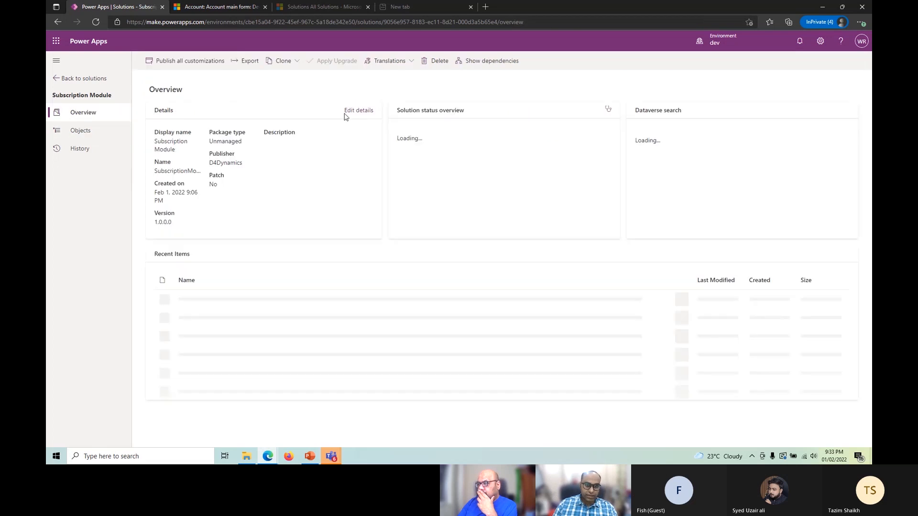
{"action": "left_click", "coordinate": [207, 61]}
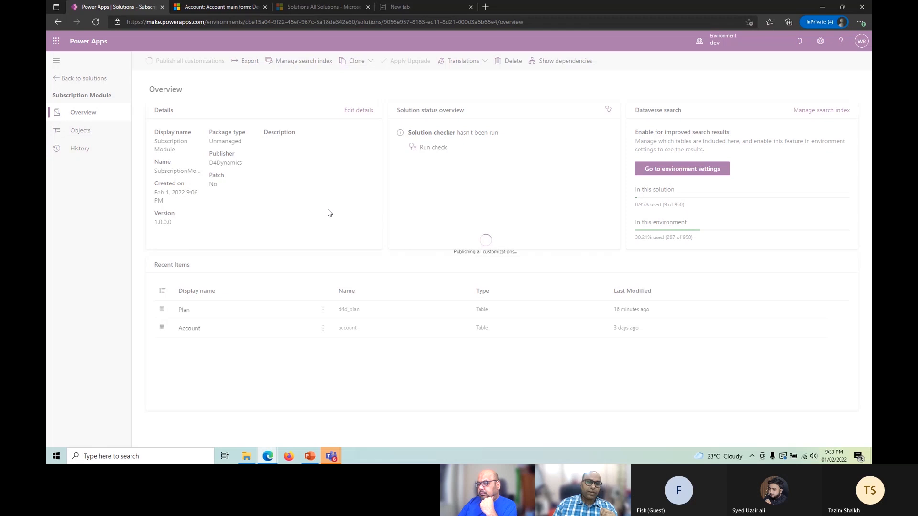
{"action": "key", "text": "ctrl+Tab"}
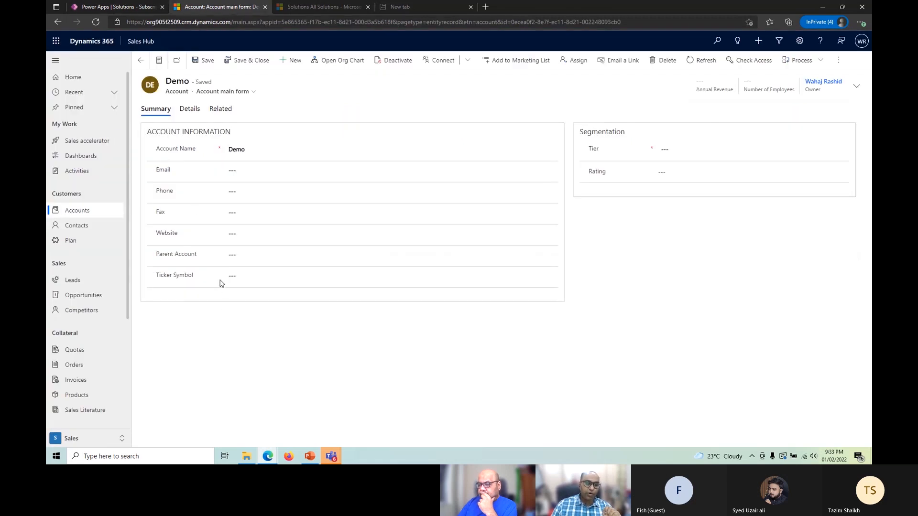
- Switch back to Power Apps and reopen the Subscription Module solution from the solutions list to show its objects
{"action": "left_click", "coordinate": [99, 6]}
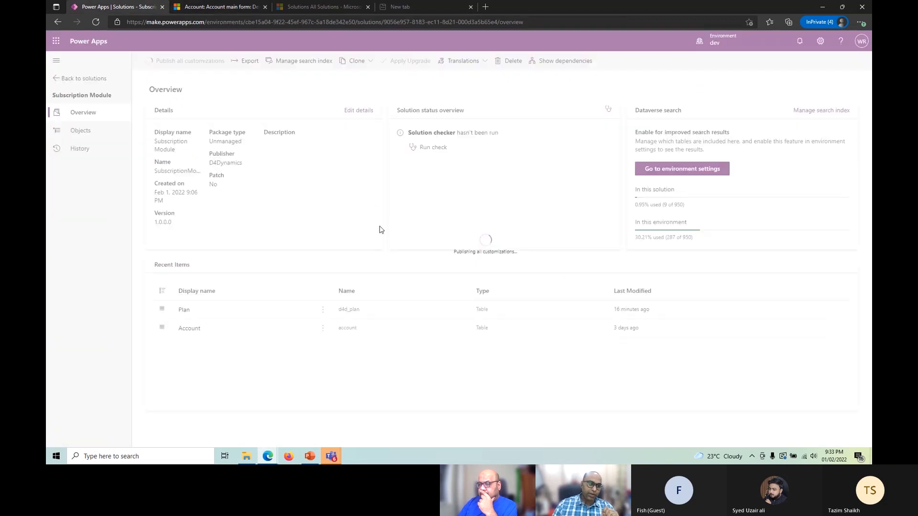
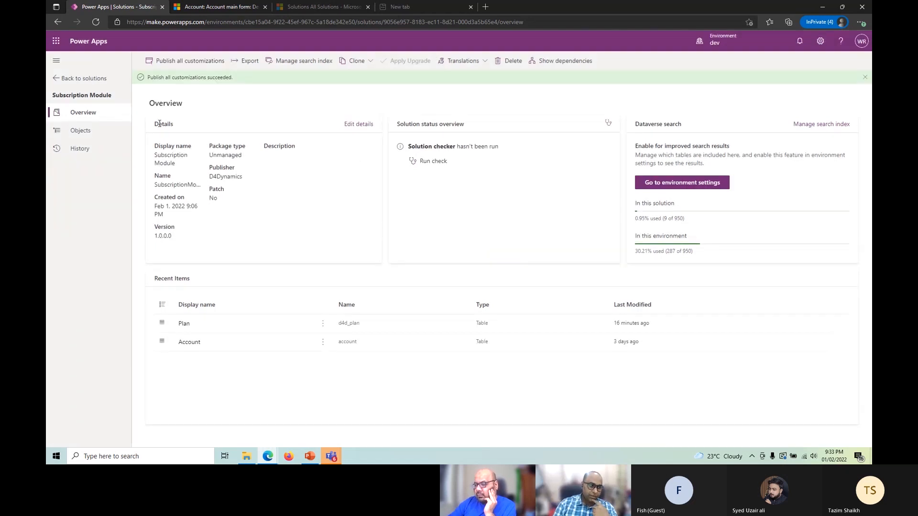
{"action": "left_click", "coordinate": [71, 79]}
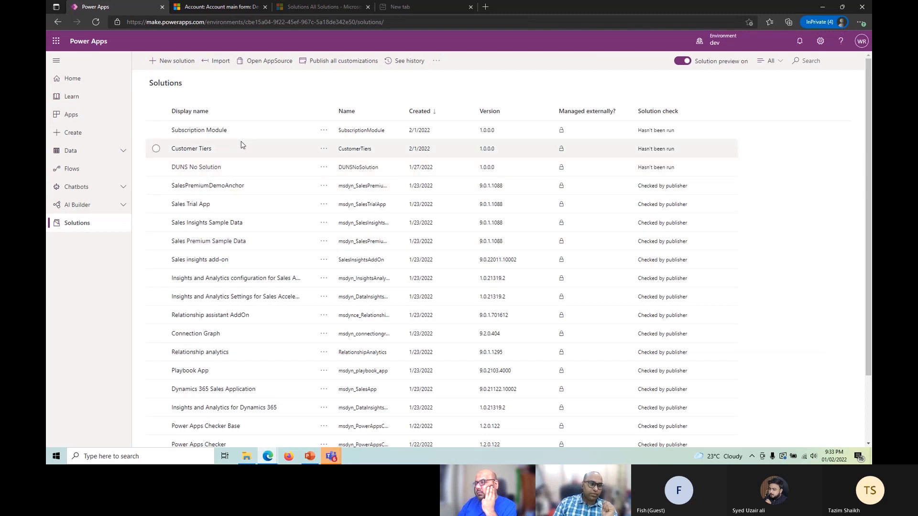
{"action": "left_click", "coordinate": [202, 130]}
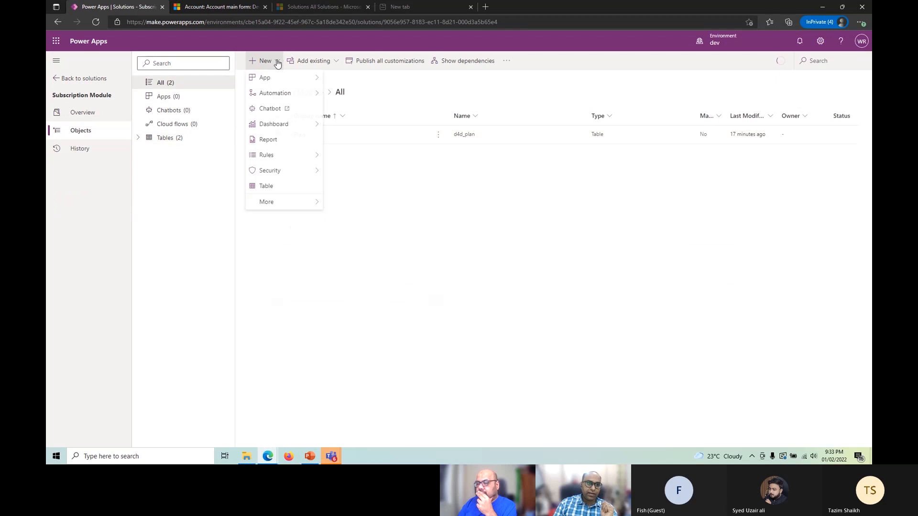
{"action": "left_click", "coordinate": [277, 64]}
{"action": "left_click", "coordinate": [313, 61]}
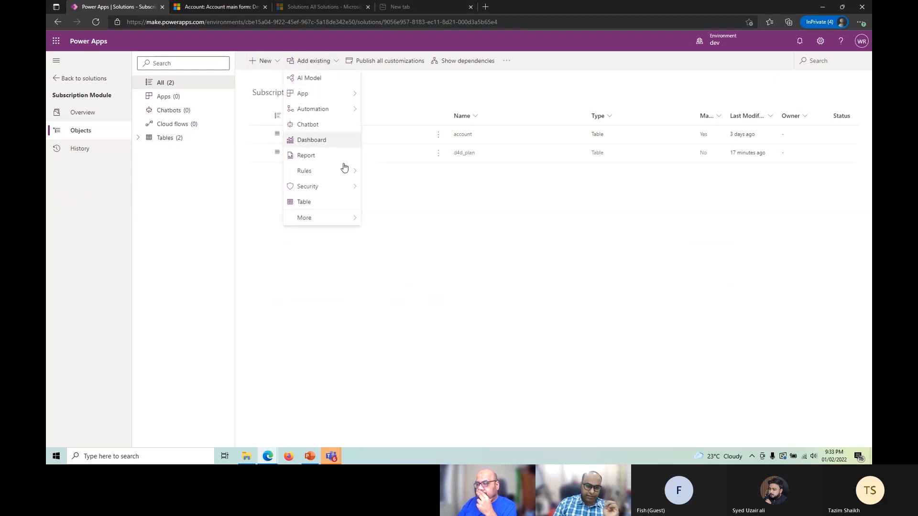
{"action": "left_click", "coordinate": [331, 203]}
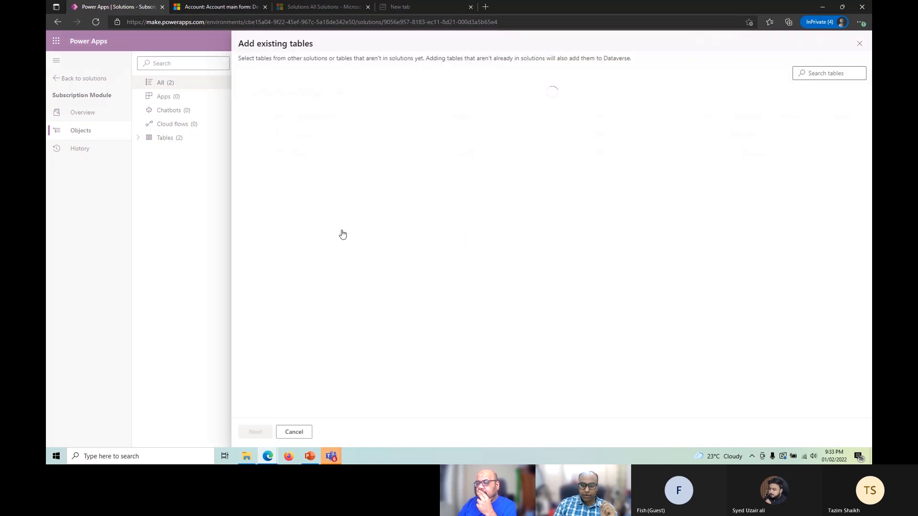
{"action": "left_click", "coordinate": [858, 43]}
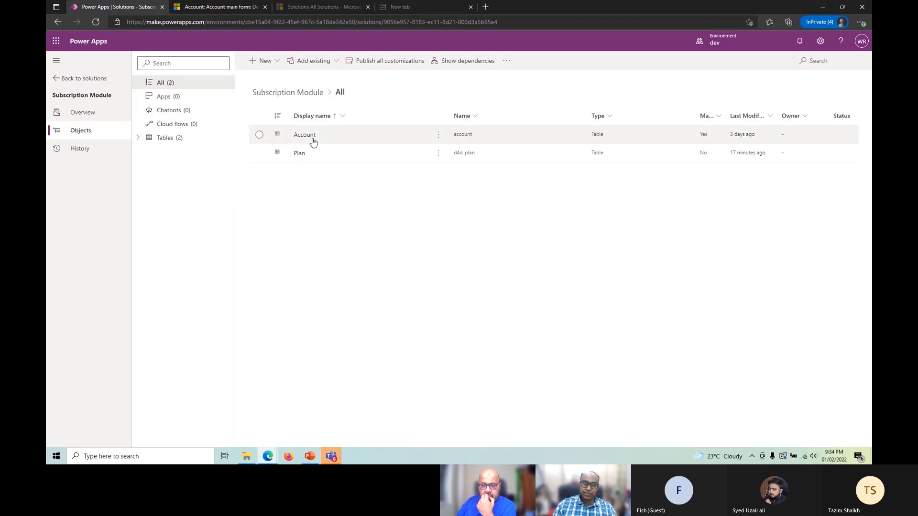
- Open the Account table within the Subscription Module solution
{"action": "left_click", "coordinate": [306, 135]}
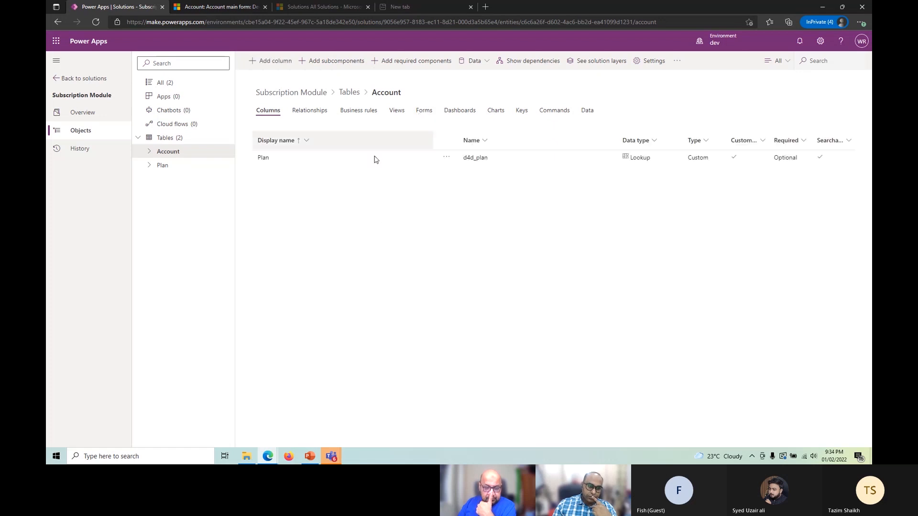
- Start a new column on the Account table with the display name Plan2 and expand its advanced options
{"action": "left_click", "coordinate": [285, 61]}
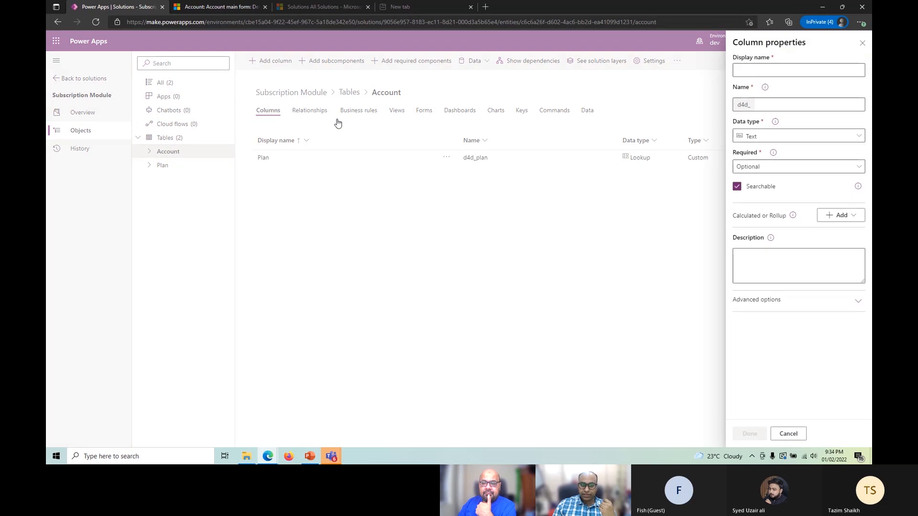
{"action": "left_click", "coordinate": [770, 71]}
{"action": "type", "text": "Plan2"}
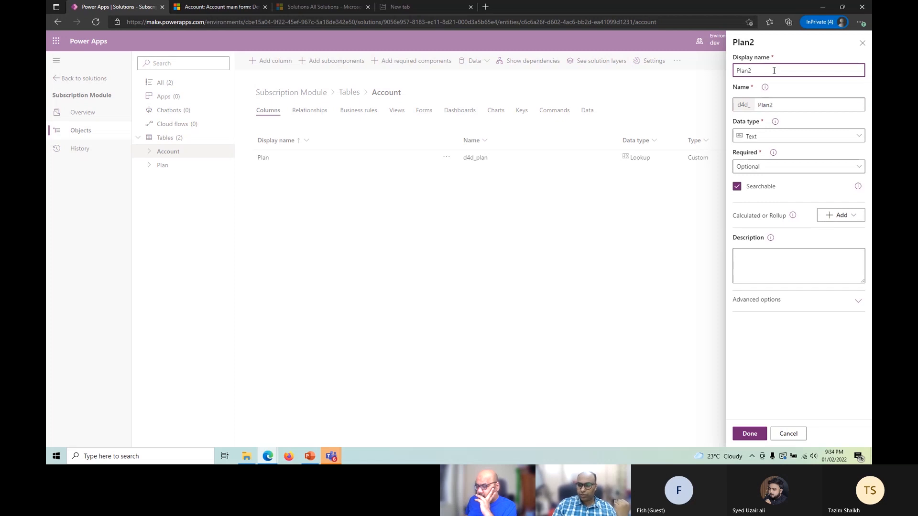
{"action": "left_click", "coordinate": [778, 300]}
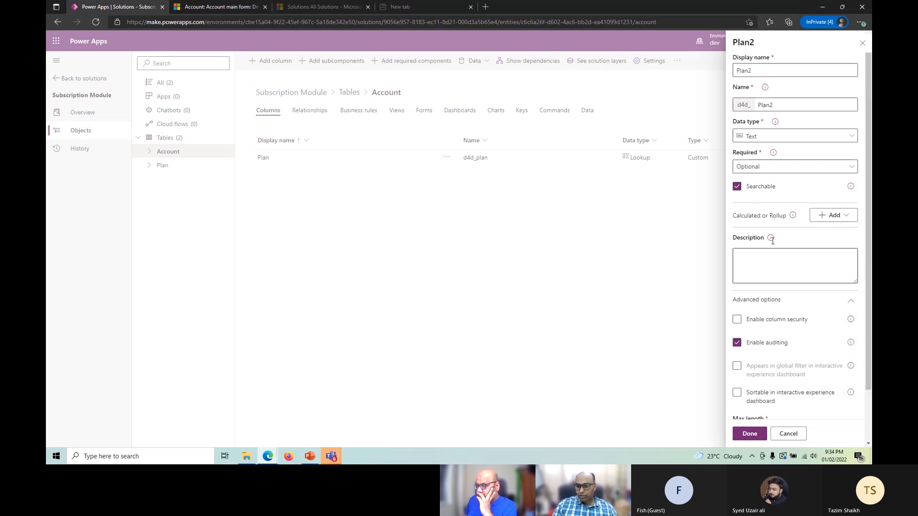
{"action": "left_click", "coordinate": [771, 168]}
{"action": "left_click", "coordinate": [771, 166]}
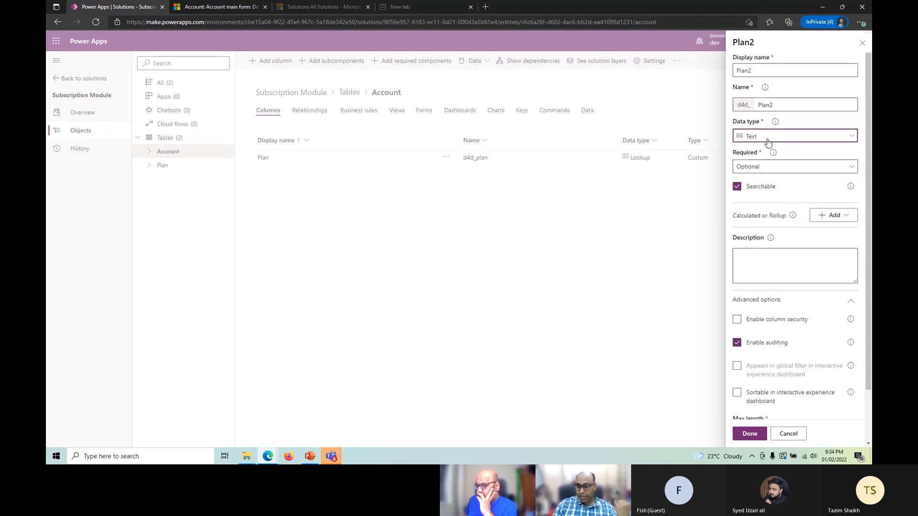
- Make Plan2 a Lookup column with Plan as the related table, and discard the new column without saving
{"action": "left_click", "coordinate": [770, 138]}
{"action": "left_click", "coordinate": [636, 415]}
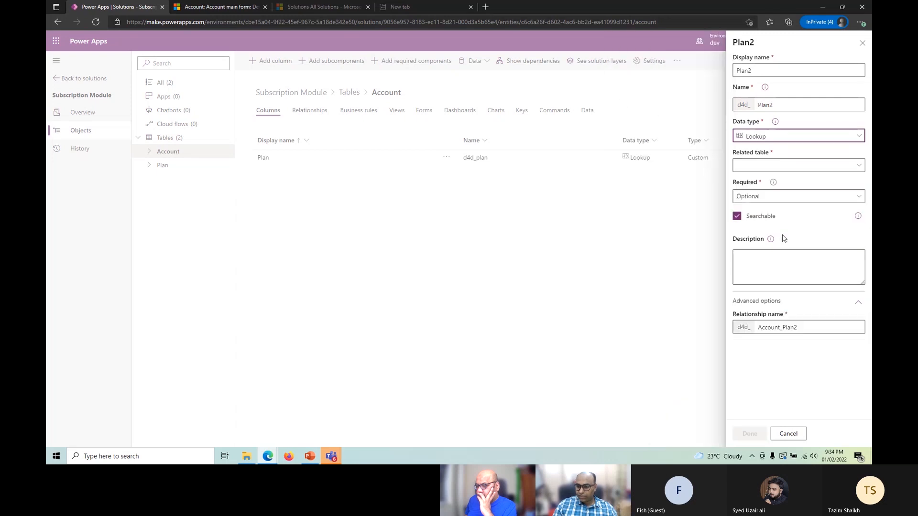
{"action": "left_click", "coordinate": [846, 166]}
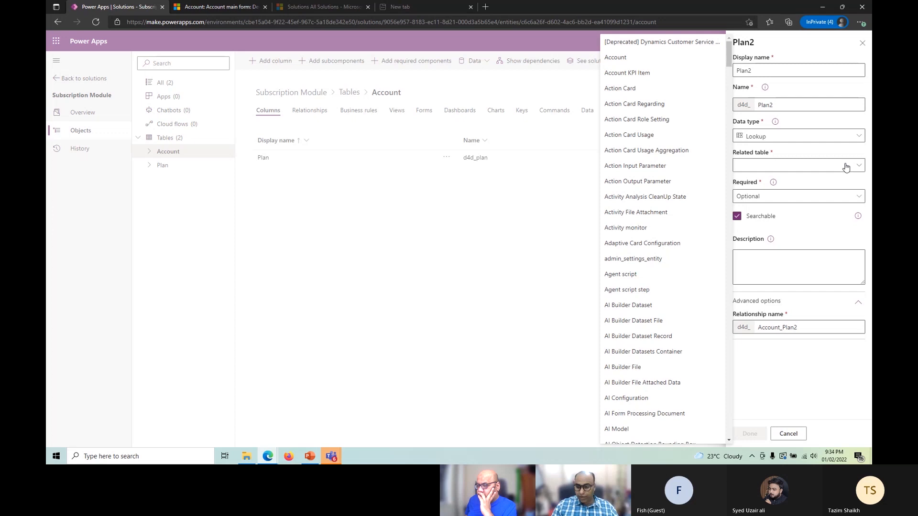
{"action": "left_click_drag", "start_coordinate": [727, 59], "coordinate": [713, 303]}
{"action": "left_click", "coordinate": [650, 334]}
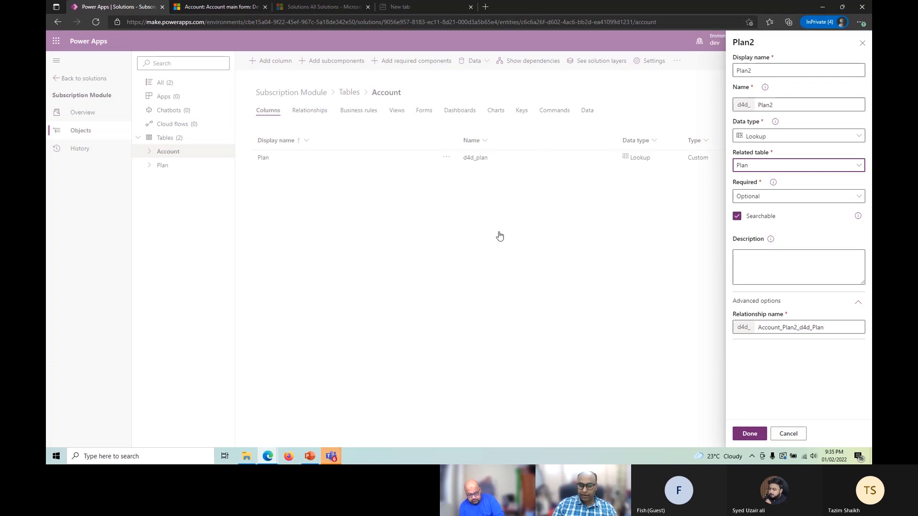
{"action": "left_click", "coordinate": [800, 438]}
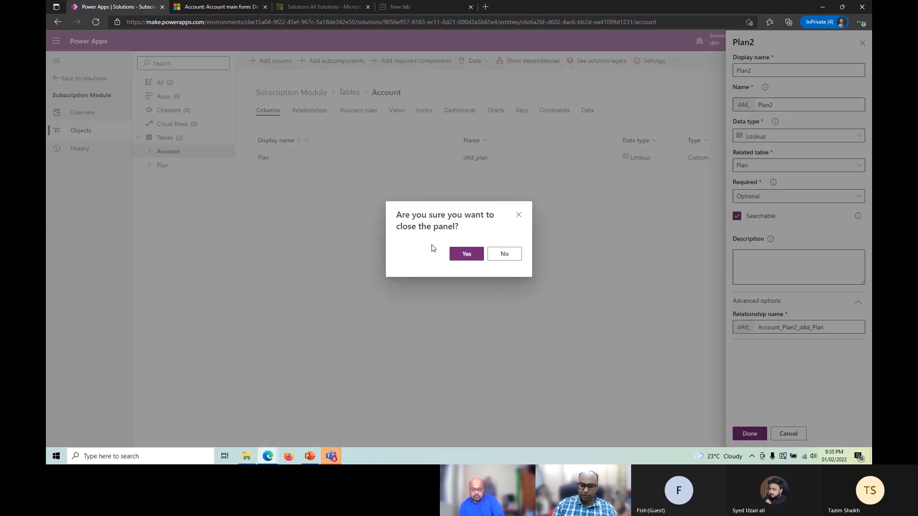
{"action": "left_click", "coordinate": [464, 254]}
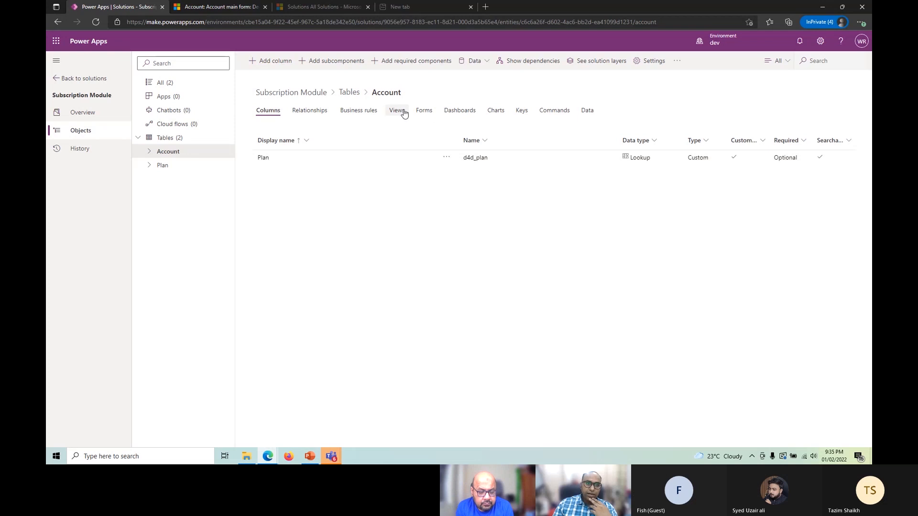
- Add the Account main form to the solution as a subcomponent of the Account table
{"action": "left_click", "coordinate": [420, 112]}
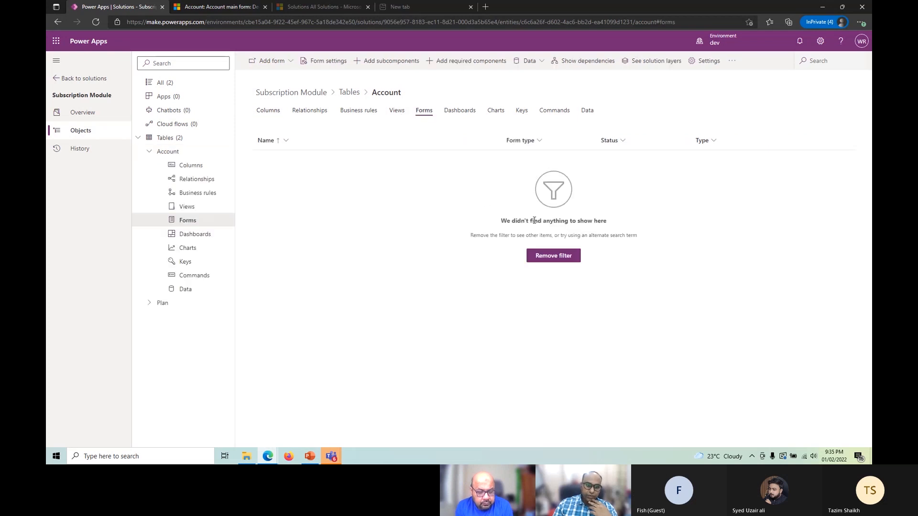
{"action": "left_click", "coordinate": [375, 61]}
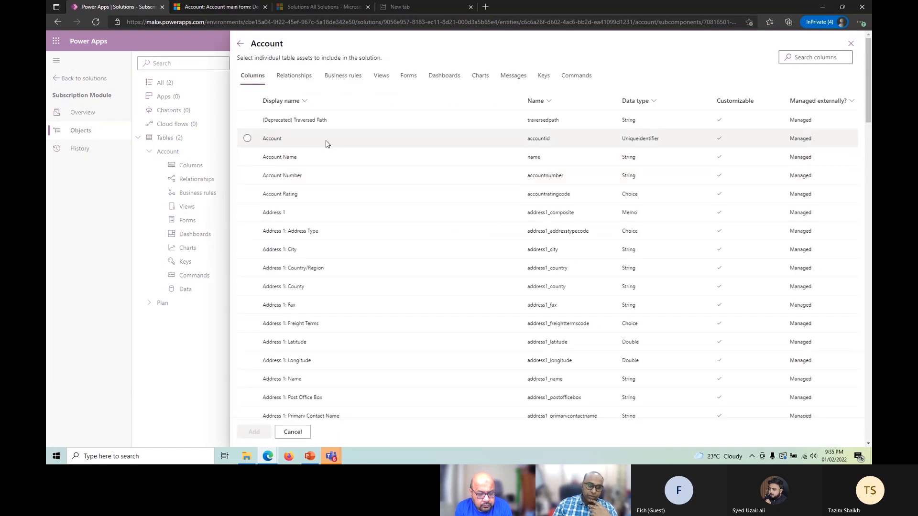
{"action": "left_click", "coordinate": [411, 77]}
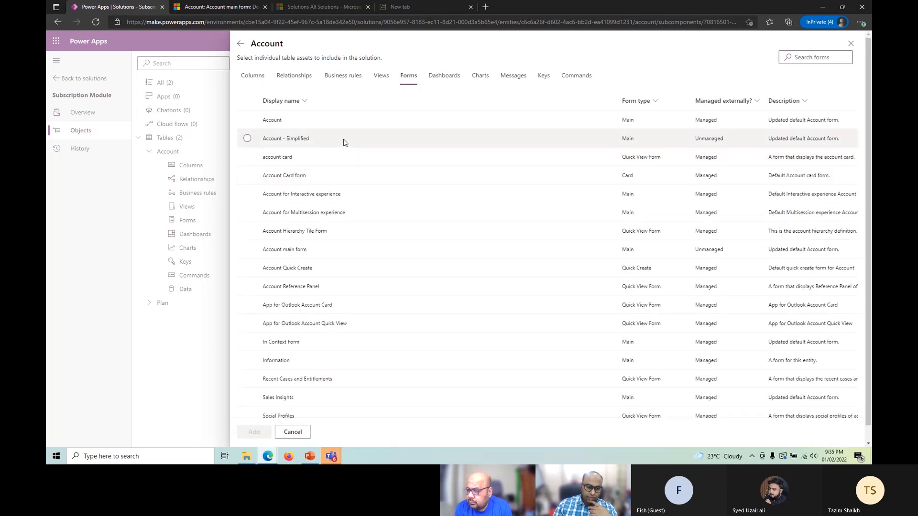
{"action": "scroll", "coordinate": [410, 287], "scroll_direction": "down", "scroll_amount": 1}
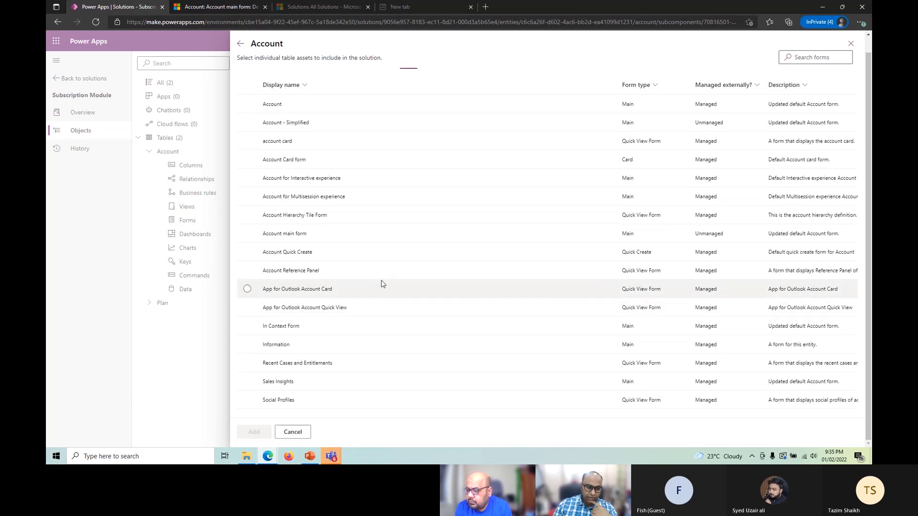
{"action": "left_click", "coordinate": [344, 235]}
{"action": "left_click", "coordinate": [254, 432]}
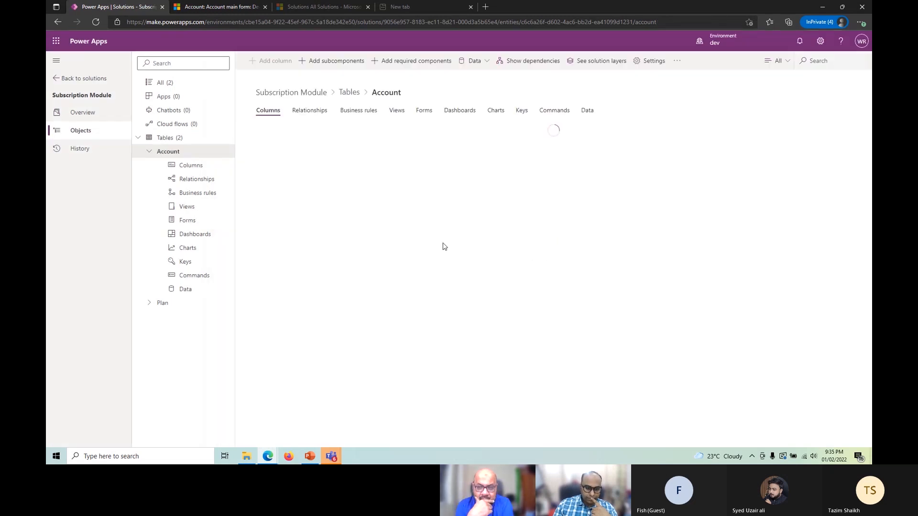
- Check the Account table's Plan lookup column properties and open the Account main form for editing
{"action": "left_click", "coordinate": [264, 158]}
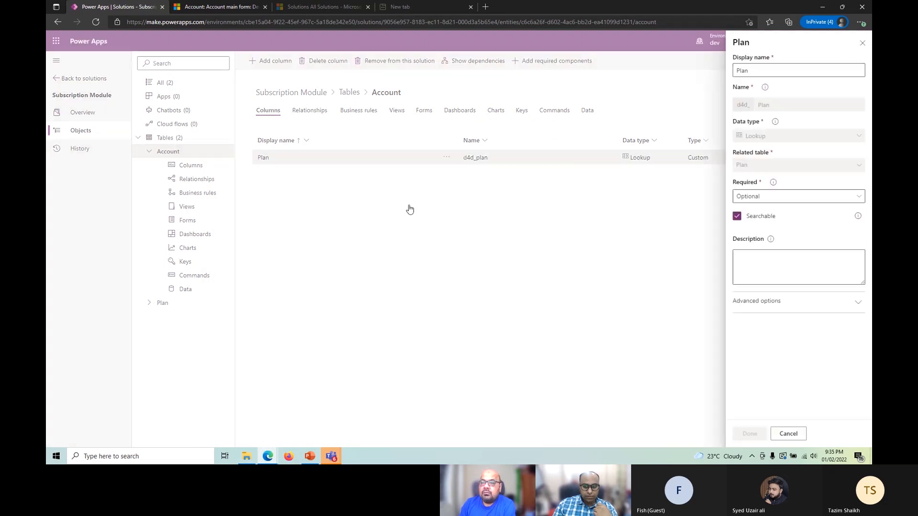
{"action": "left_click", "coordinate": [788, 433]}
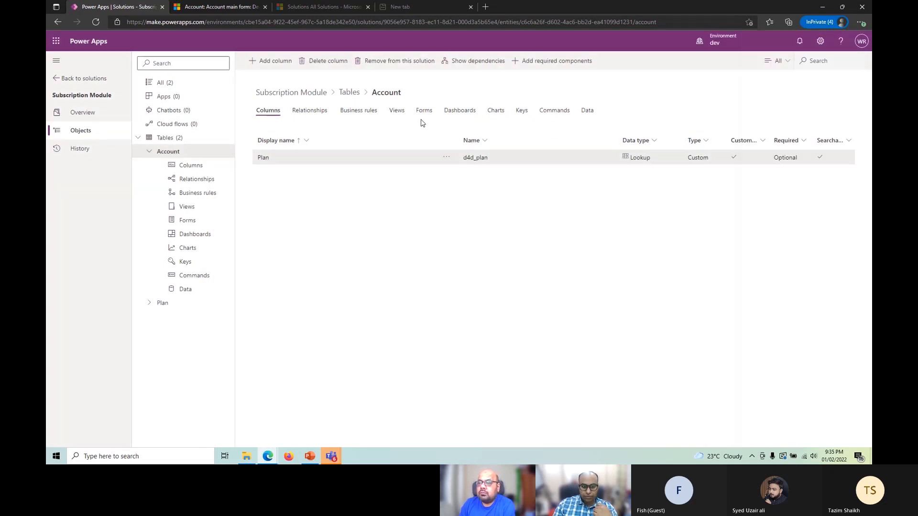
{"action": "left_click", "coordinate": [423, 113]}
{"action": "left_click", "coordinate": [277, 159]}
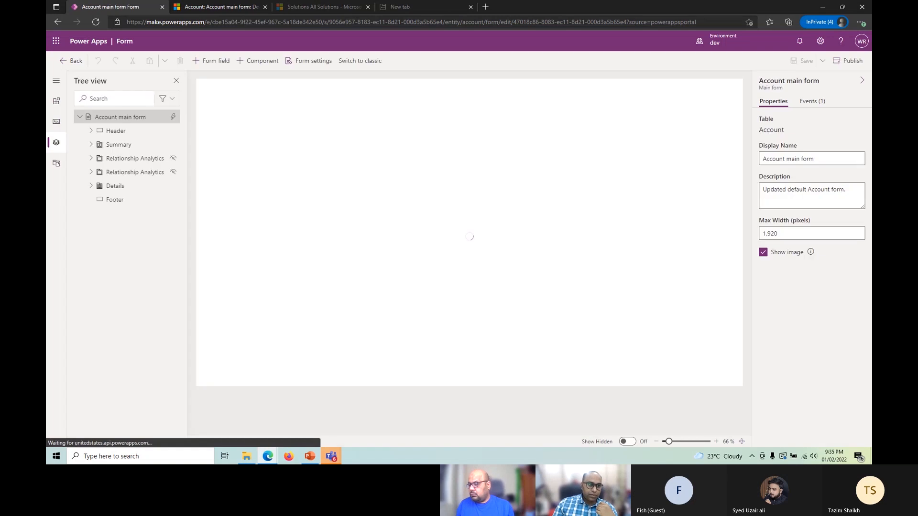
- Add the custom Plan column below Rating in the form's Segmentation section, and save and publish the form
{"action": "left_click", "coordinate": [56, 126]}
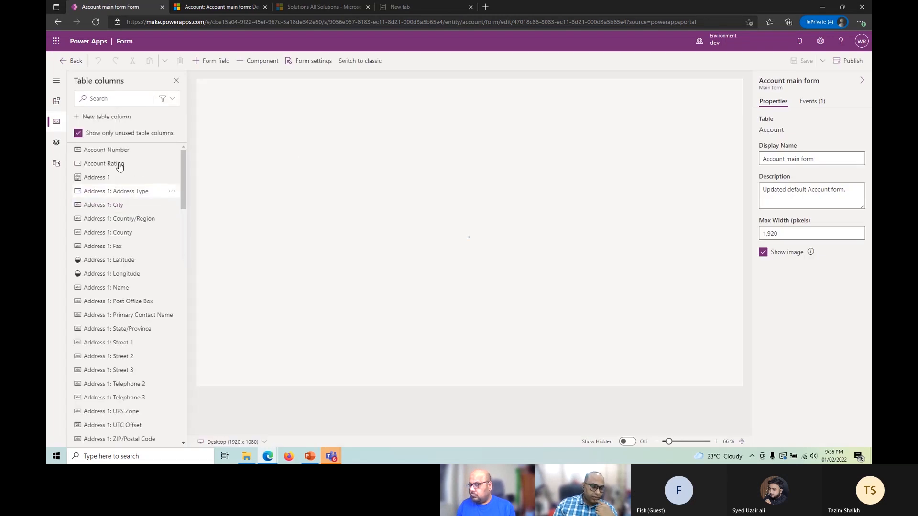
{"action": "left_click", "coordinate": [169, 98]}
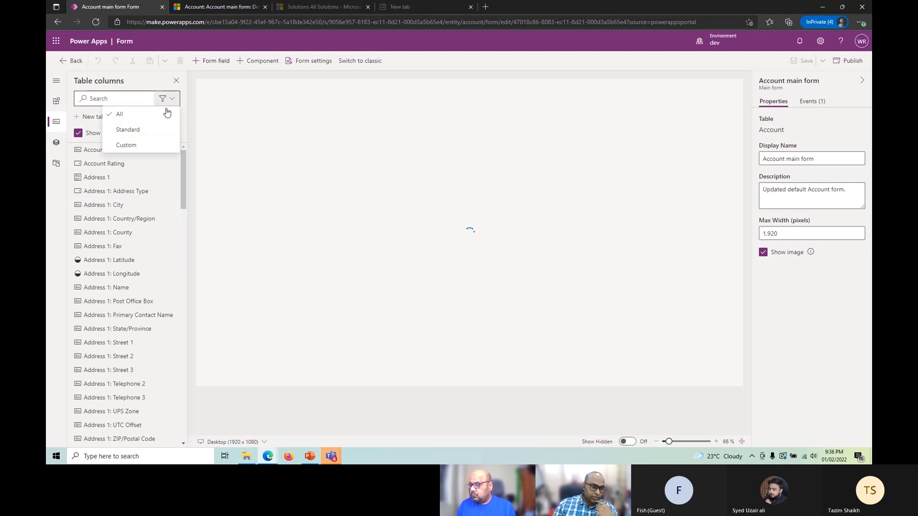
{"action": "left_click", "coordinate": [130, 144]}
{"action": "mouse_move", "coordinate": [86, 236]}
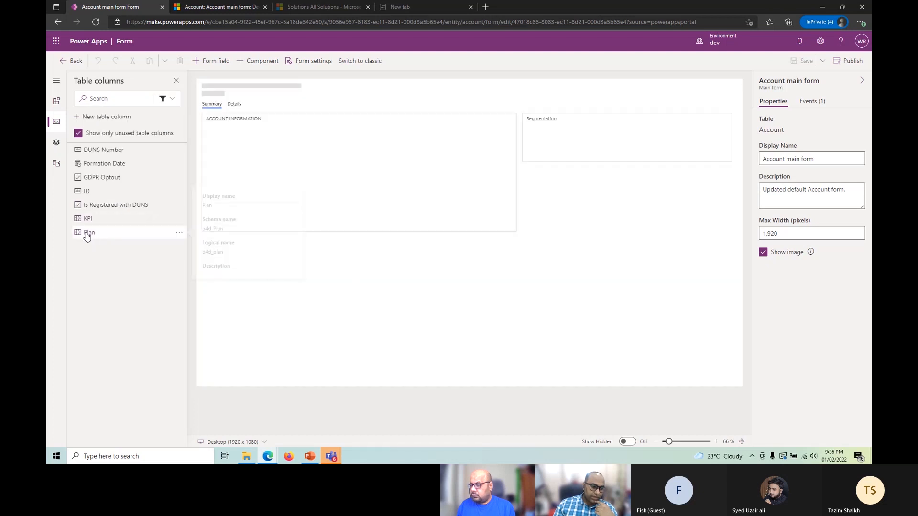
{"action": "left_click_drag", "start_coordinate": [87, 236], "coordinate": [571, 157]}
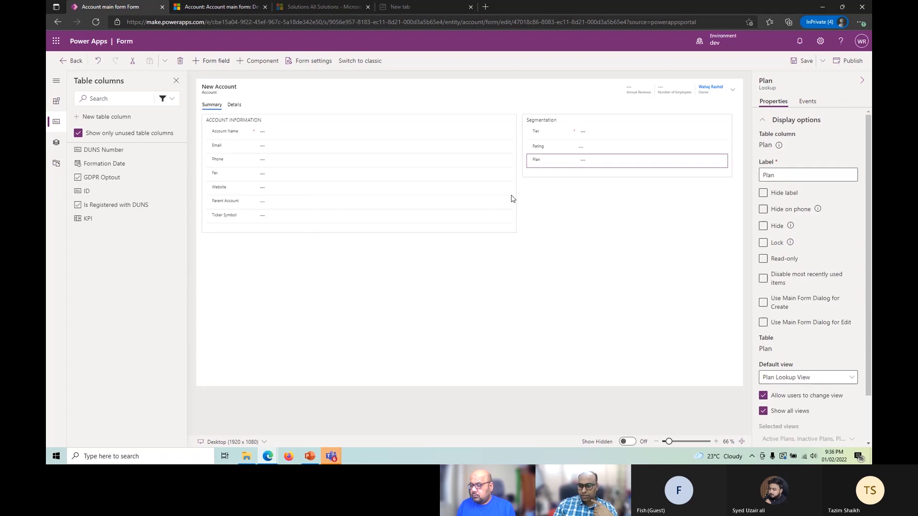
{"action": "left_click", "coordinate": [803, 61]}
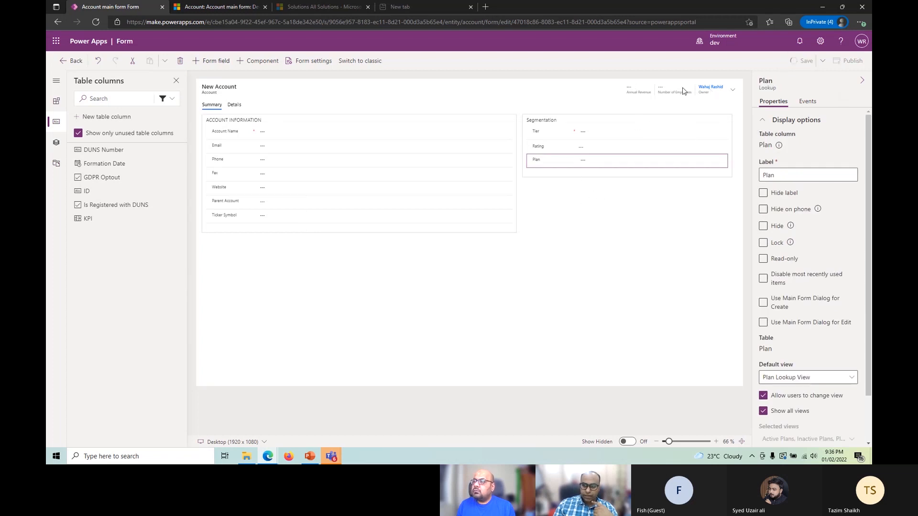
{"action": "left_click", "coordinate": [847, 61]}
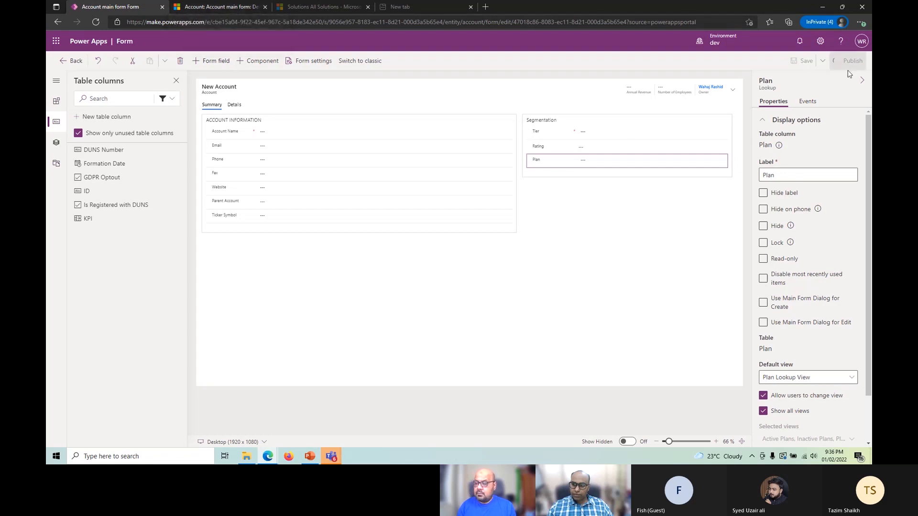
- Return to the Demo account in Sales Hub, reload it, and list all records in the Plan lookup
{"action": "left_click", "coordinate": [212, 8]}
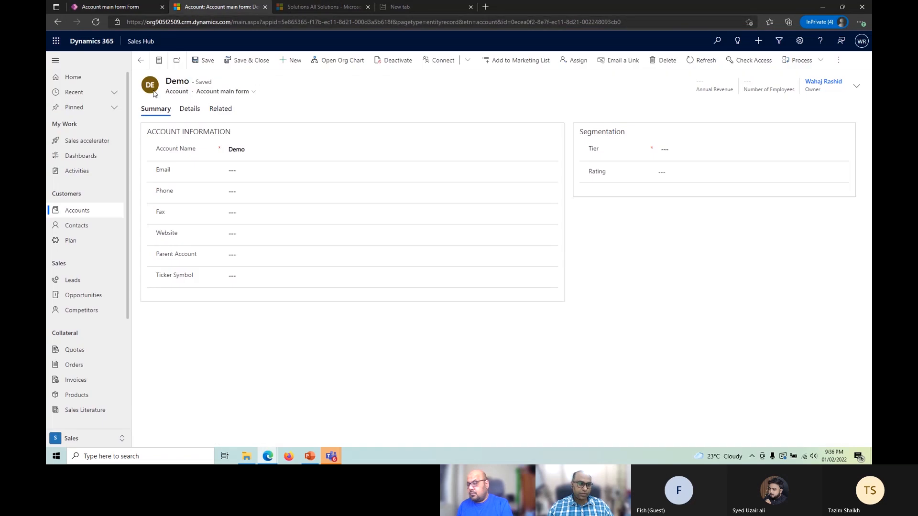
{"action": "left_click", "coordinate": [96, 22]}
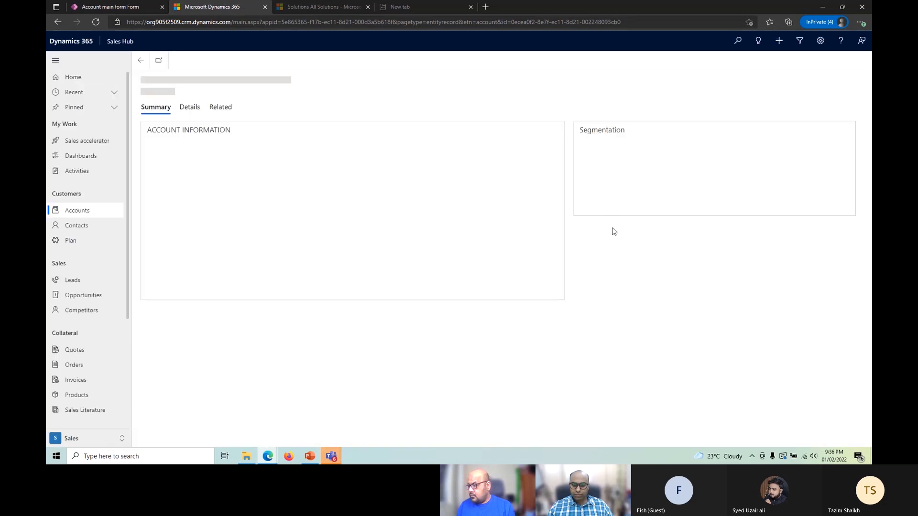
{"action": "left_click", "coordinate": [792, 194]}
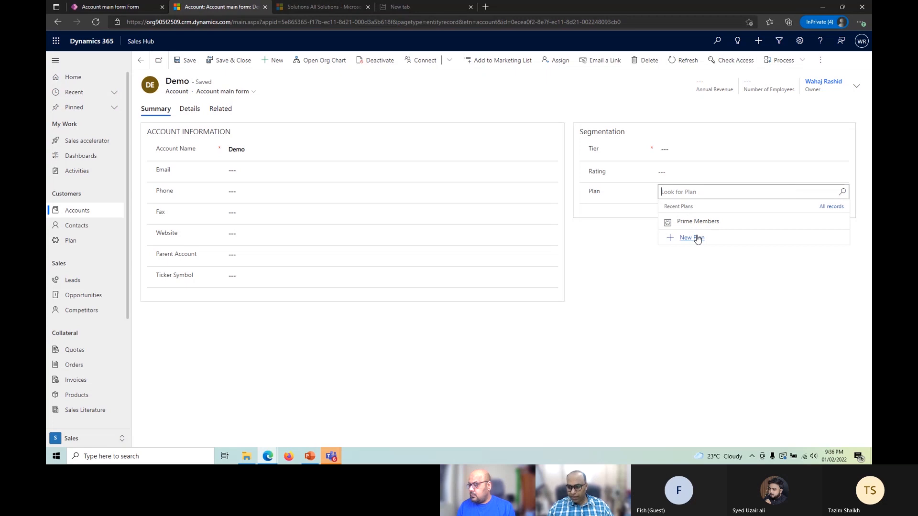
{"action": "left_click", "coordinate": [825, 207]}
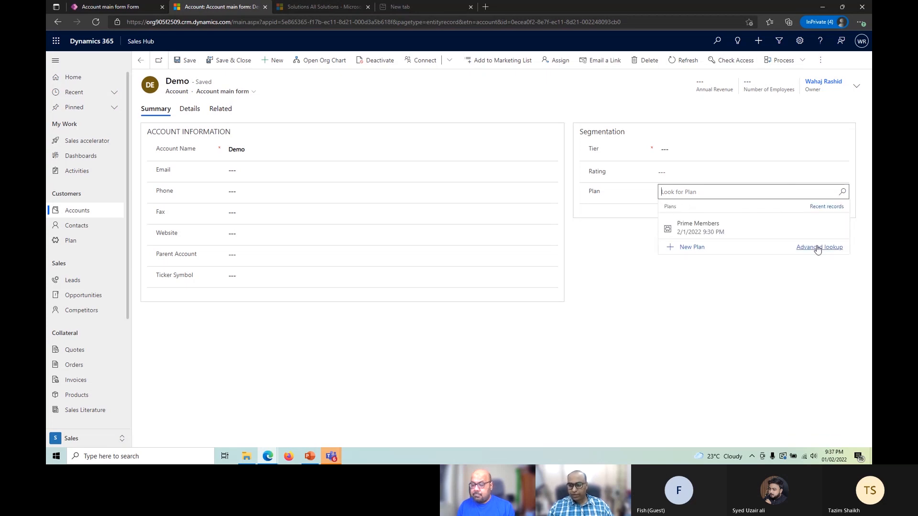
- Open the advanced lookup for the Demo account's Plan field and examine which plan views it offers
{"action": "left_click", "coordinate": [818, 248]}
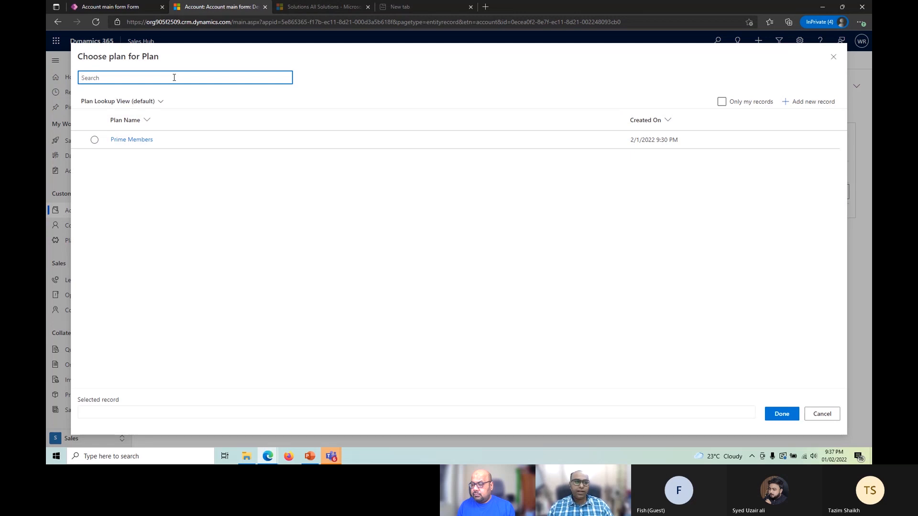
{"action": "left_click", "coordinate": [126, 103]}
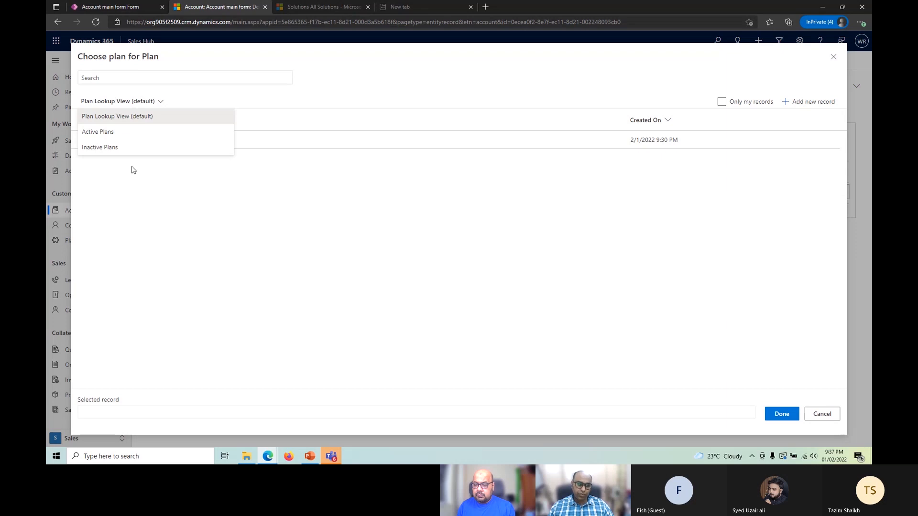
{"action": "left_click", "coordinate": [294, 223]}
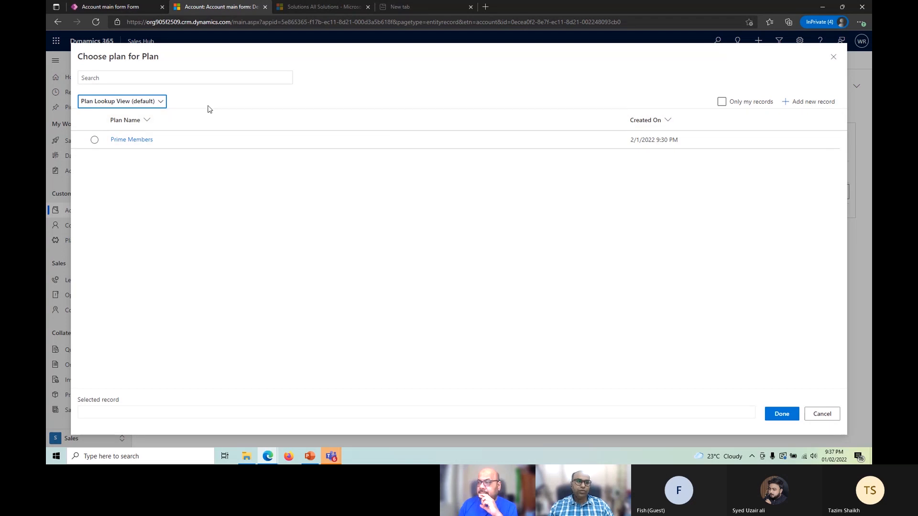
{"action": "left_click", "coordinate": [140, 102]}
{"action": "left_click", "coordinate": [213, 203]}
- Try to assign the Prime Members plan to the account through the advanced lookup, and close the plan record's dialog
{"action": "left_click", "coordinate": [197, 141]}
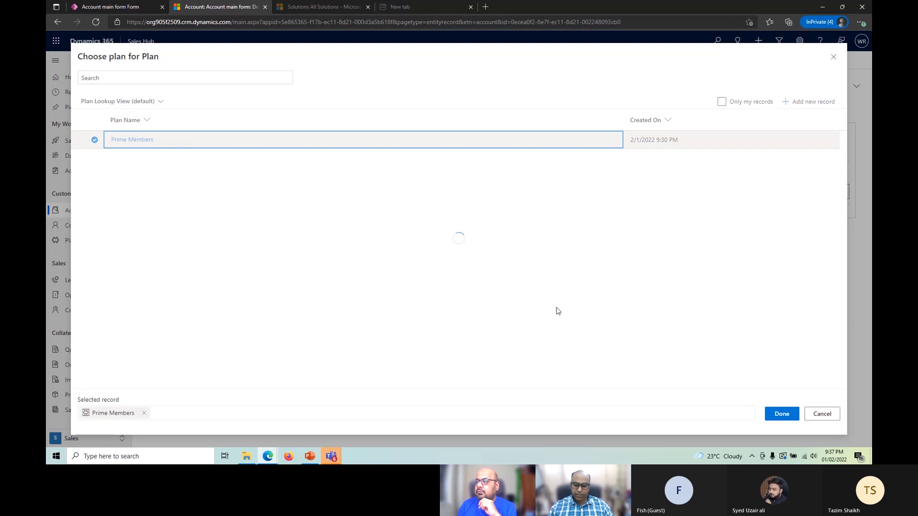
{"action": "left_click", "coordinate": [781, 414]}
{"action": "left_click", "coordinate": [718, 196]}
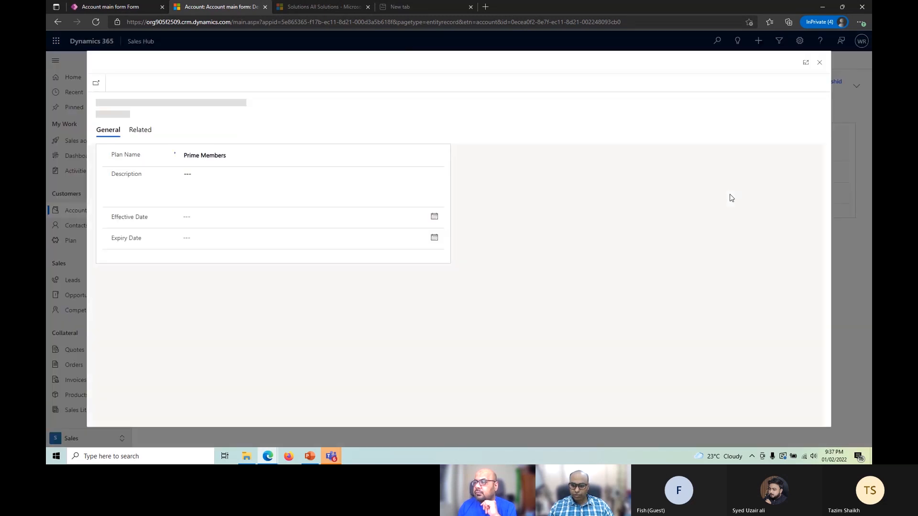
{"action": "left_click", "coordinate": [819, 62]}
- Search the account's Plan lookup for "prime" and set the field to Prime Members
{"action": "left_click", "coordinate": [726, 192]}
{"action": "type", "text": "prime"}
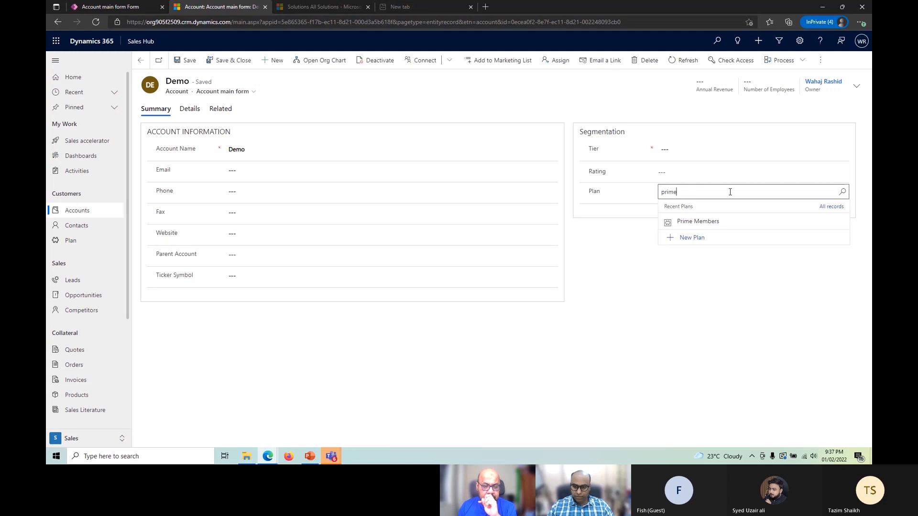
{"action": "left_click", "coordinate": [700, 227]}
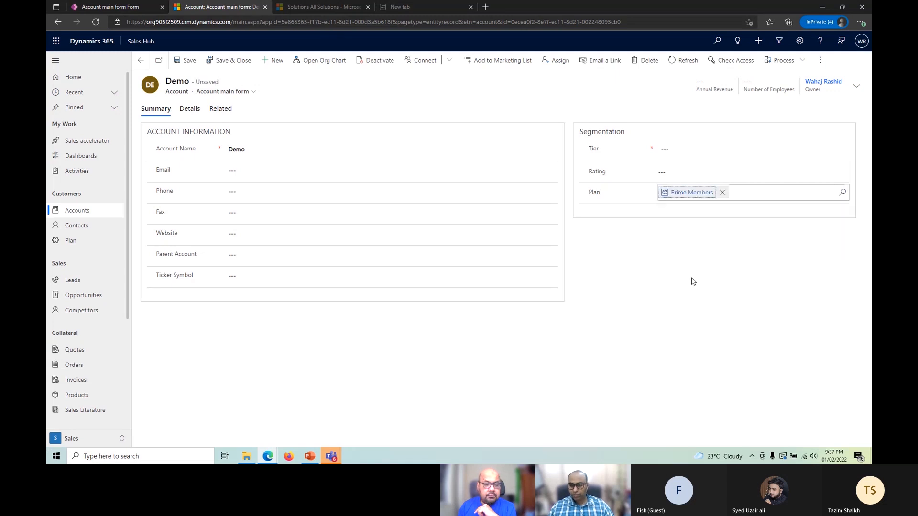
- Set the Demo account's required Tier to Silver and save the record
{"action": "left_click", "coordinate": [186, 60]}
{"action": "left_click", "coordinate": [669, 164]}
{"action": "left_click", "coordinate": [685, 187]}
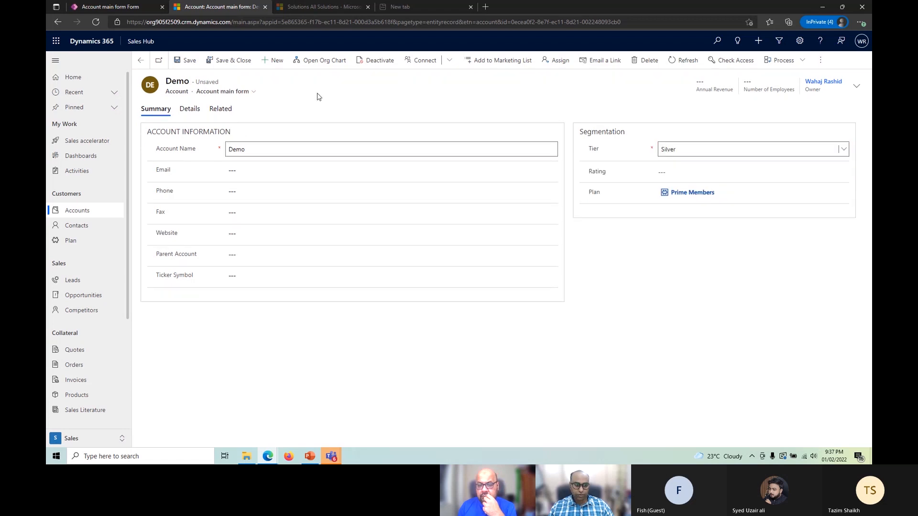
{"action": "left_click", "coordinate": [186, 60]}
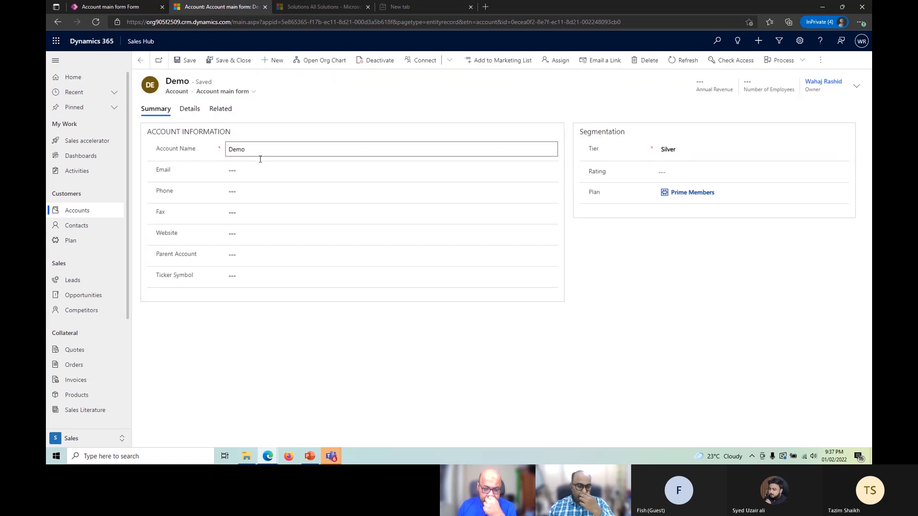
- Open the Prime Members plan from the account, review its related accounts, and return to the plan's general details
{"action": "left_click", "coordinate": [680, 194]}
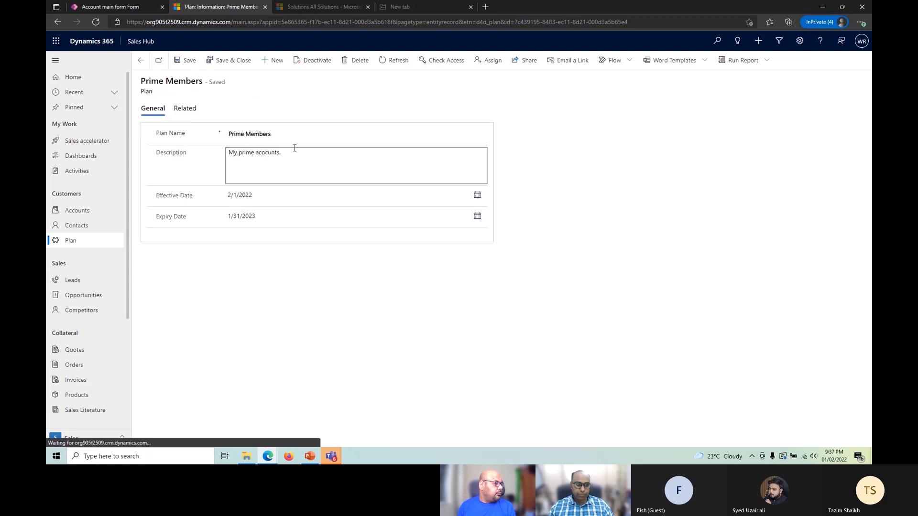
{"action": "left_click", "coordinate": [182, 109]}
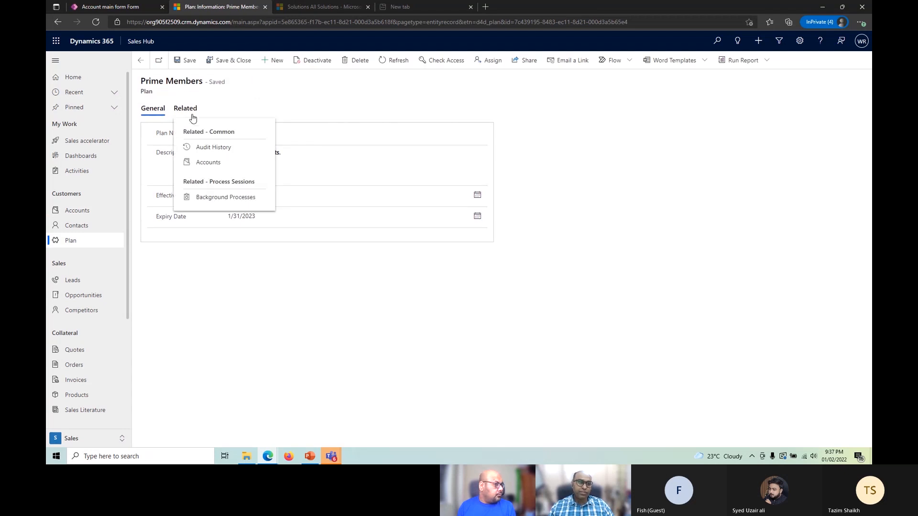
{"action": "left_click", "coordinate": [200, 164]}
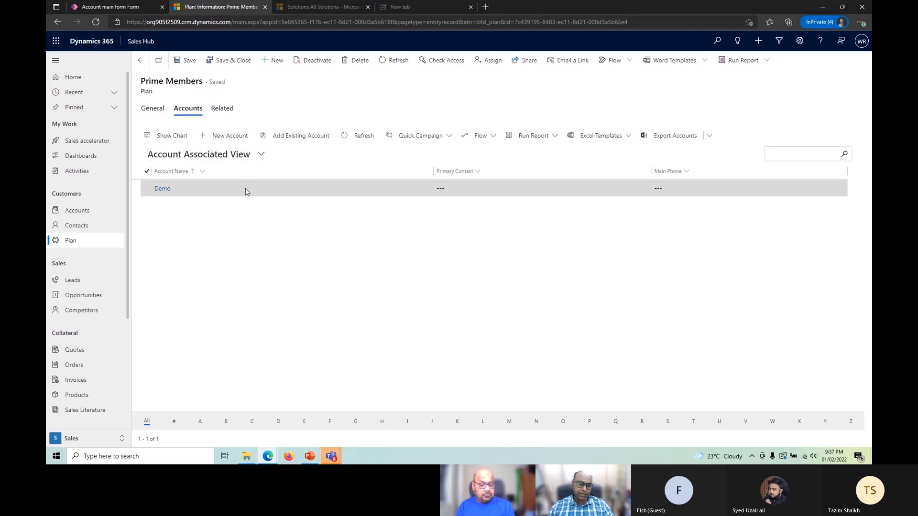
{"action": "left_click_drag", "start_coordinate": [151, 81], "coordinate": [203, 84]}
{"action": "left_click", "coordinate": [154, 109]}
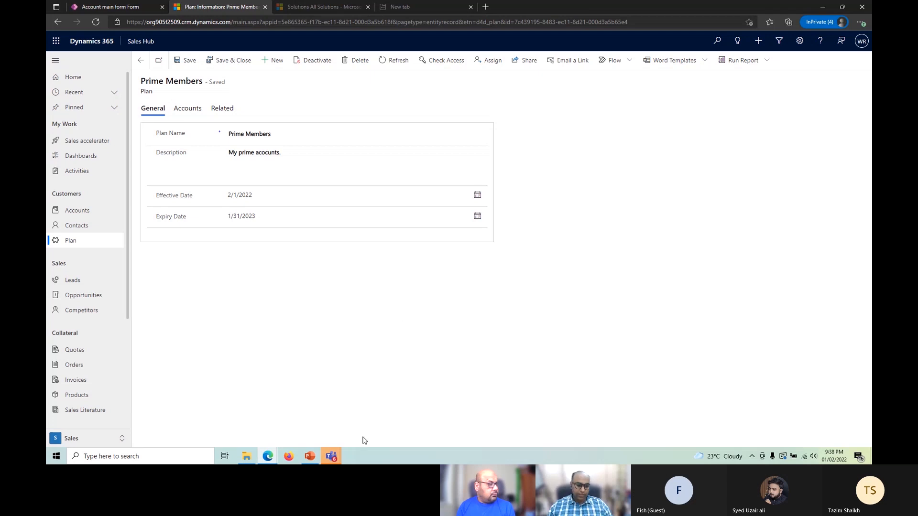
- Switch to the Microsoft Teams meeting window and stop sharing the screen
{"action": "left_click", "coordinate": [333, 452]}
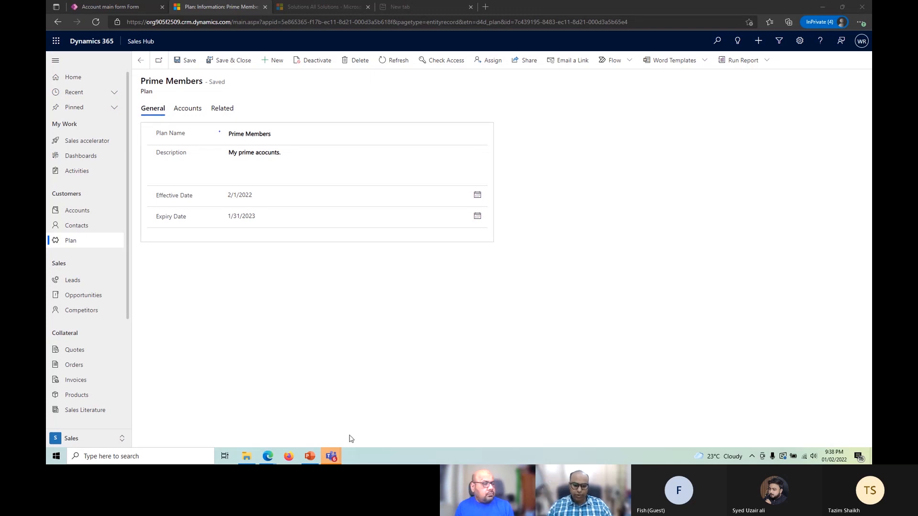
{"action": "mouse_move", "coordinate": [339, 459]}
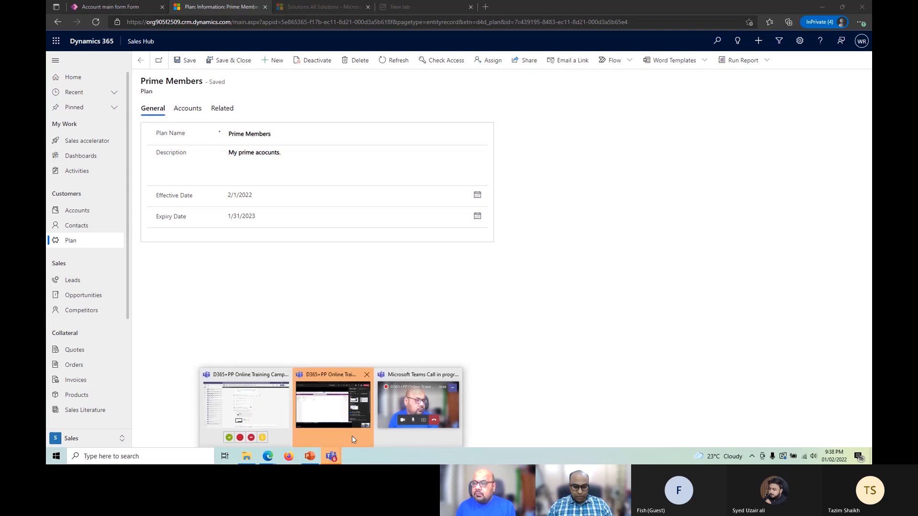
{"action": "left_click", "coordinate": [343, 416]}
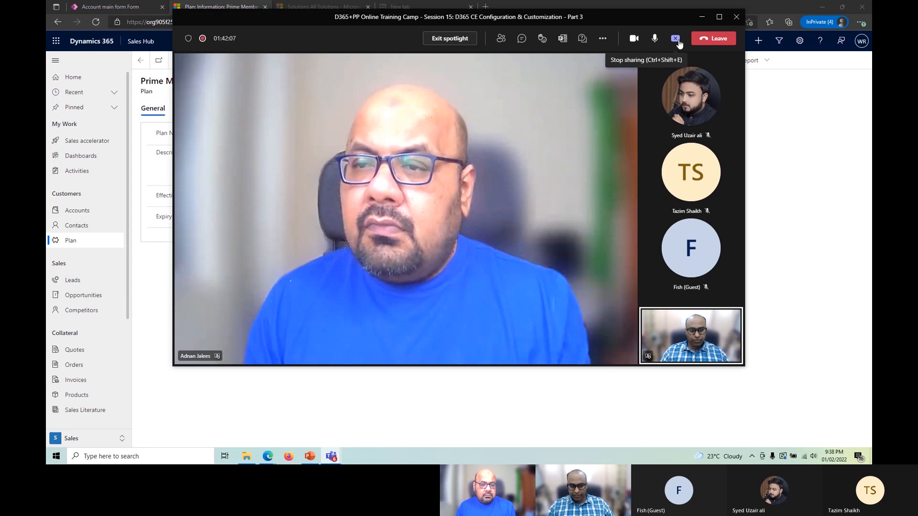
{"action": "left_click", "coordinate": [676, 39]}
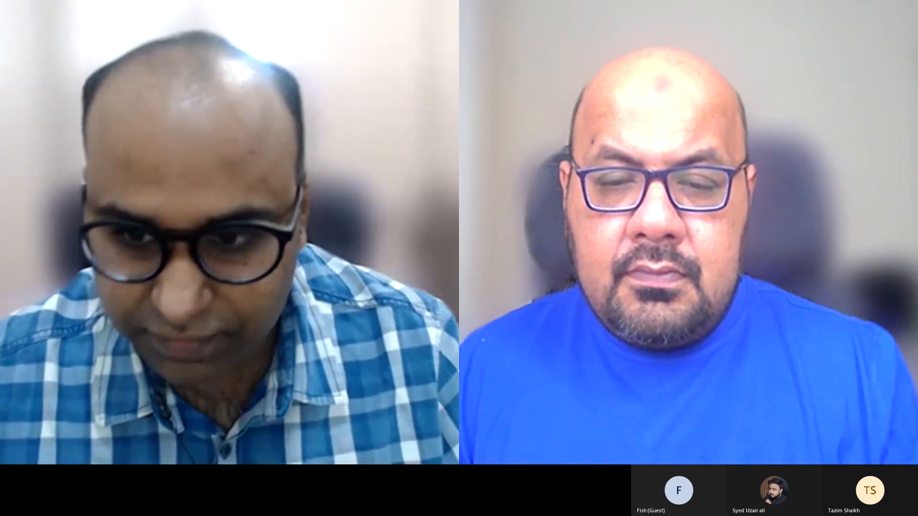